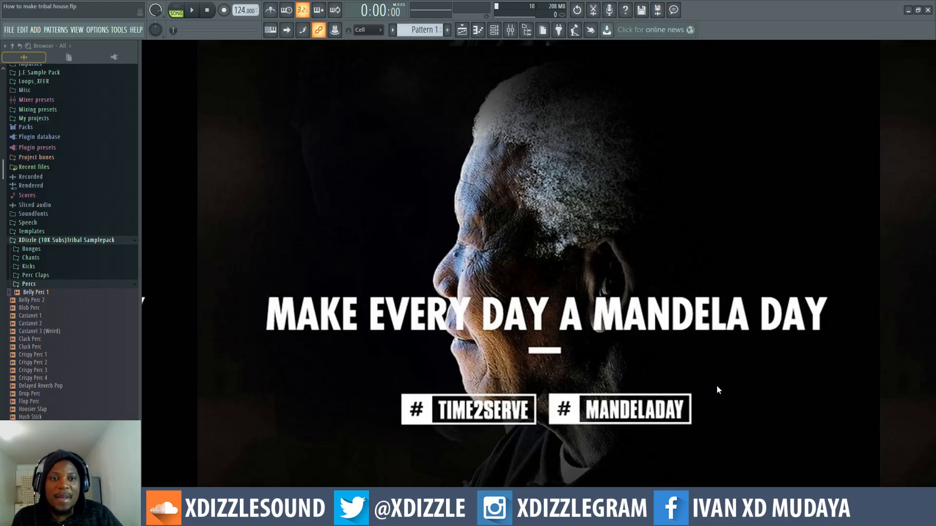
# - Open the playlist, mixer and channel rack windows of the tribal house project
pyautogui.click(464, 32)
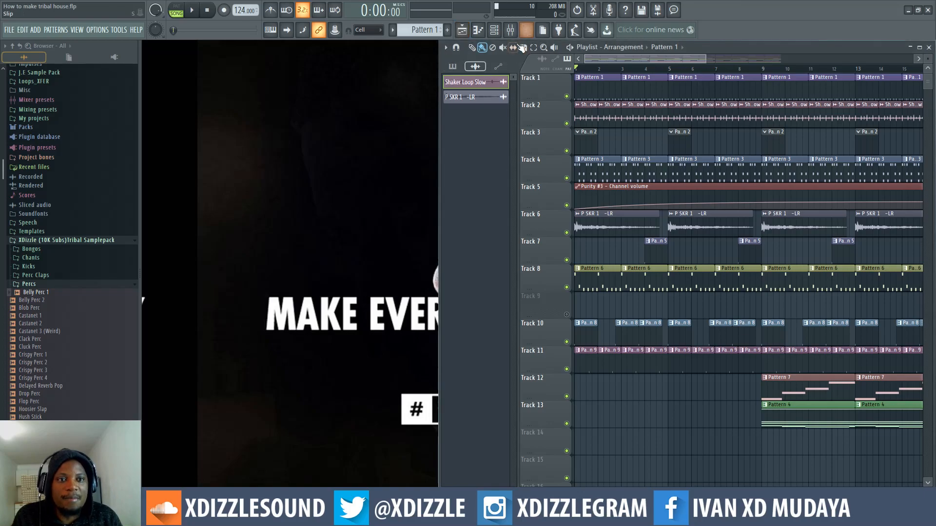
pyautogui.click(509, 31)
pyautogui.click(494, 30)
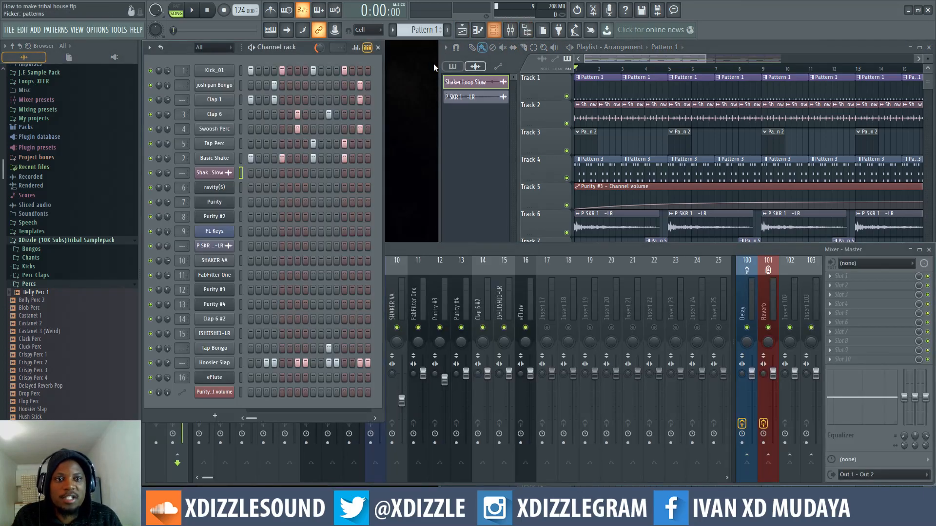
# - Play the arrangement from the start and enlarge the playlist window to fill the space beside the channel rack
pyautogui.moveTo(715, 42); pyautogui.dragTo(665, 48)
pyautogui.press('space')
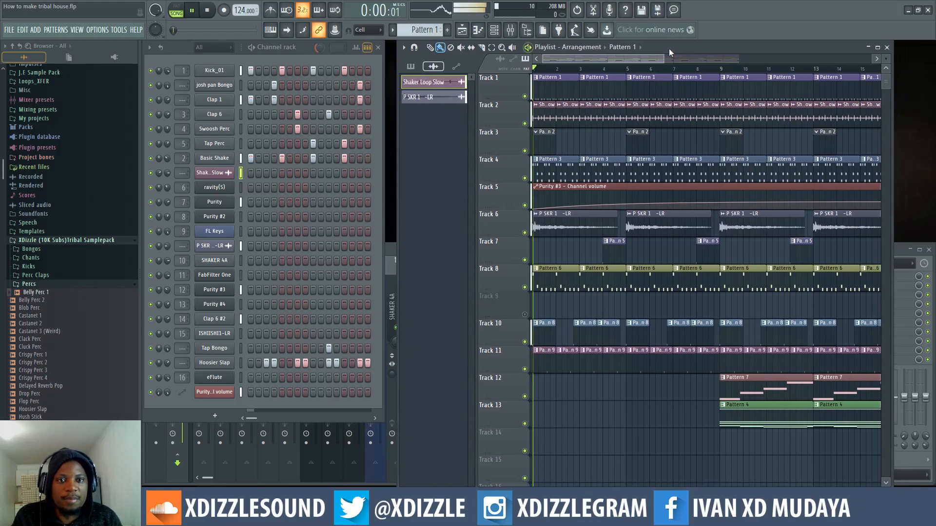
pyautogui.scroll(-2, 607, 72)
pyautogui.scroll(-2, 609, 74)
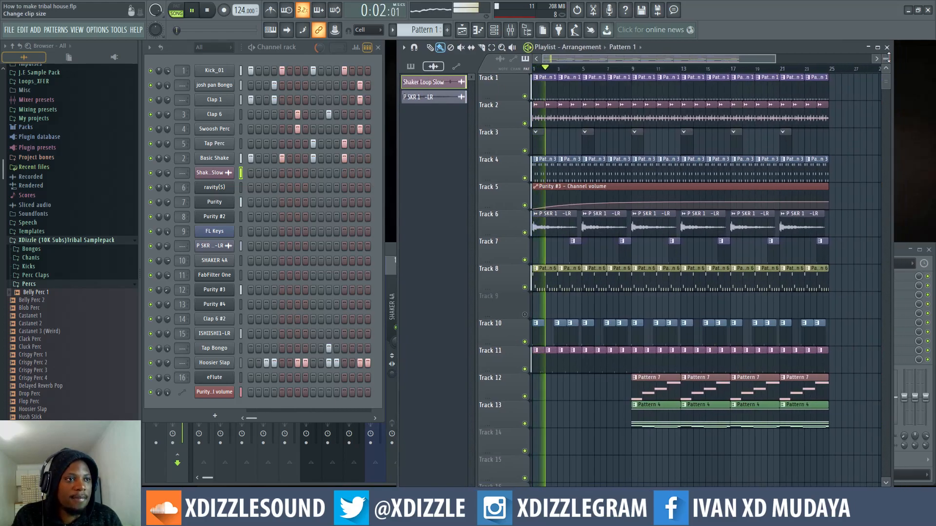
pyautogui.scroll(-2, 886, 58)
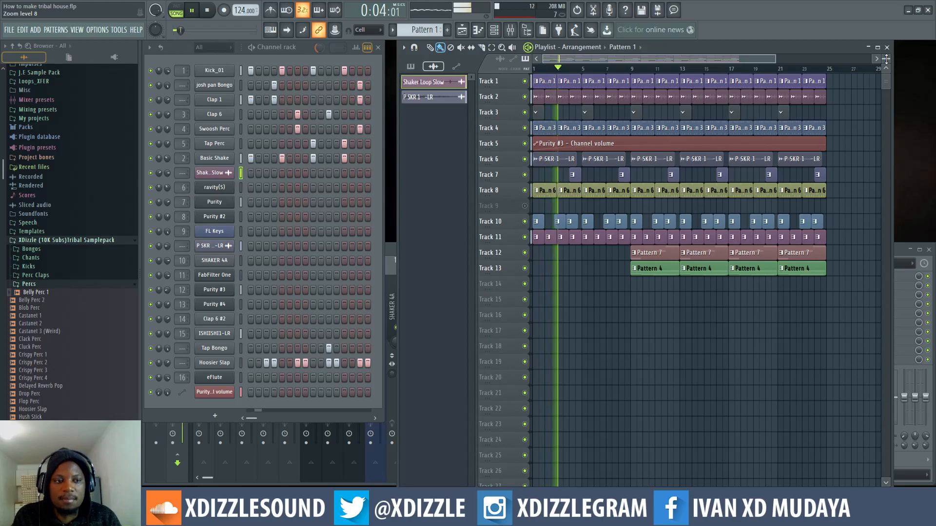
pyautogui.moveTo(739, 48); pyautogui.dragTo(779, 48)
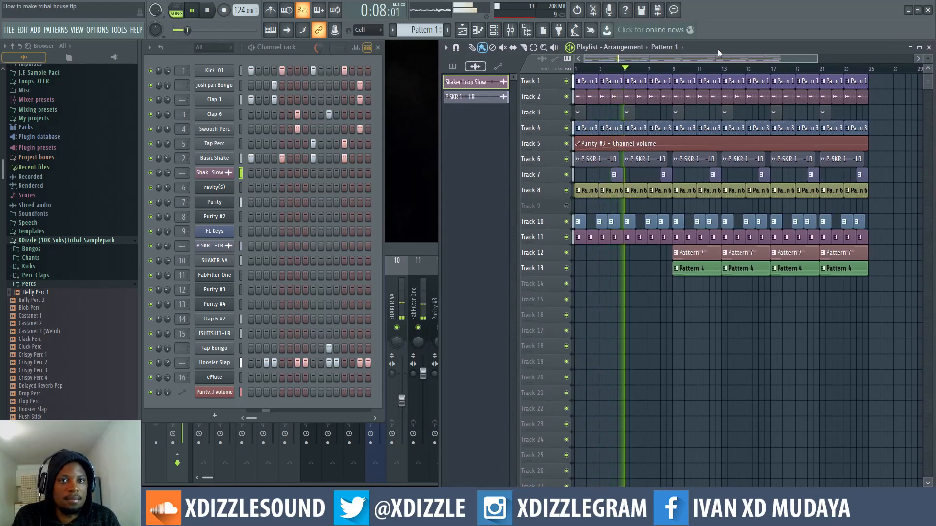
pyautogui.moveTo(441, 117); pyautogui.dragTo(389, 115)
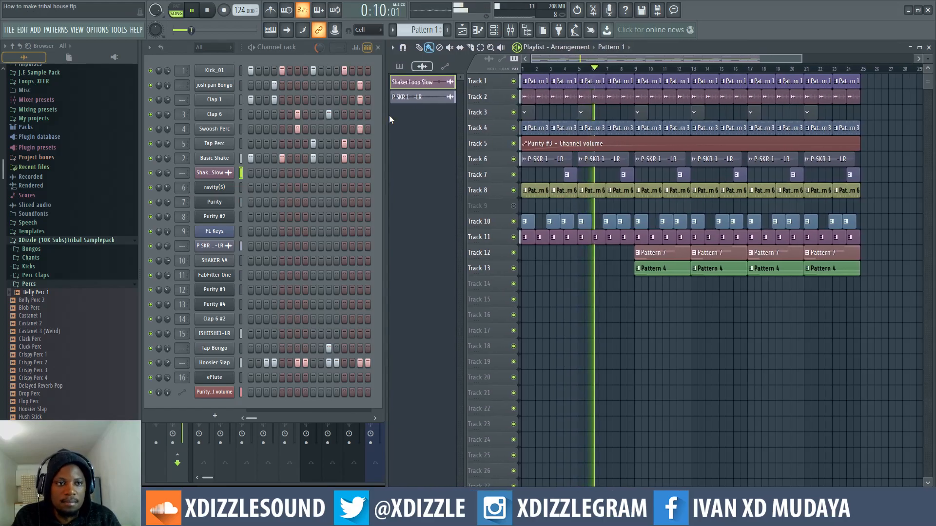
pyautogui.scroll(-1, 635, 72)
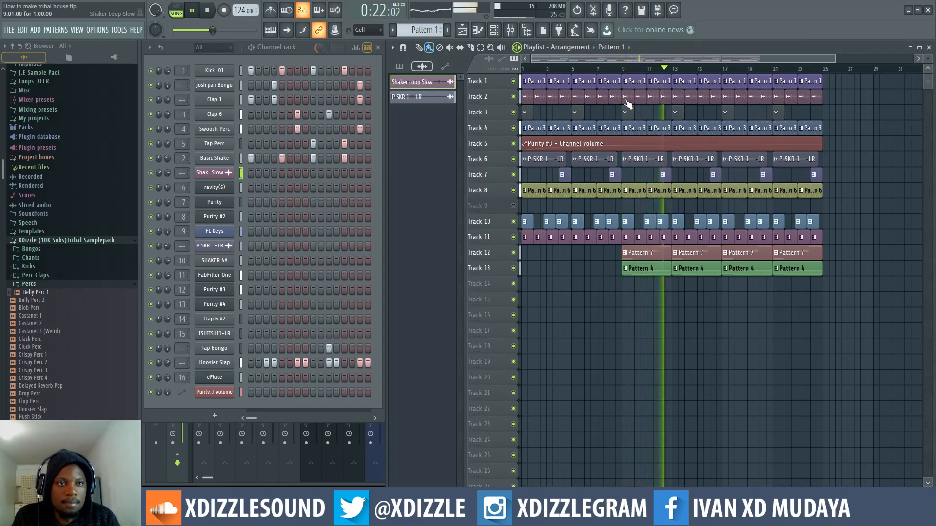
pyautogui.press('space')
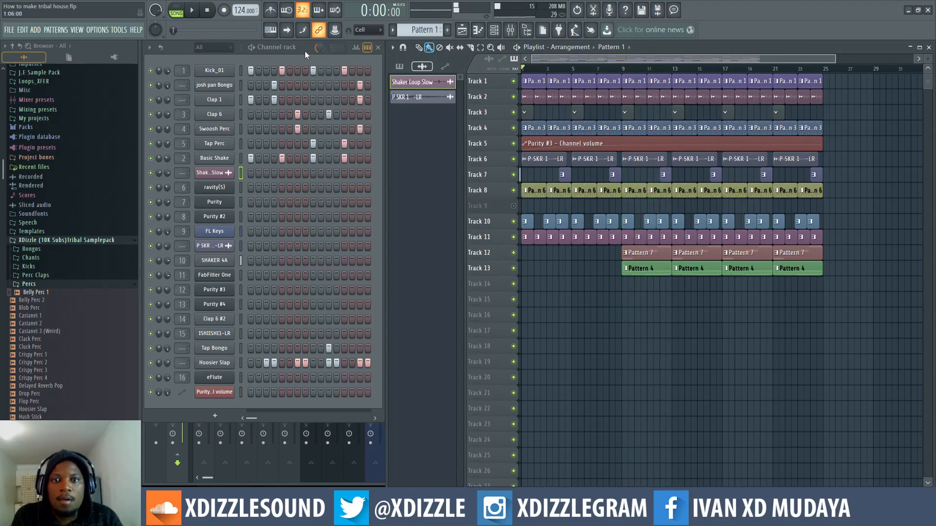
# - Bring up the mixer, play the pattern briefly, and apply the Kick name preset to mixer track 1
pyautogui.click(510, 33)
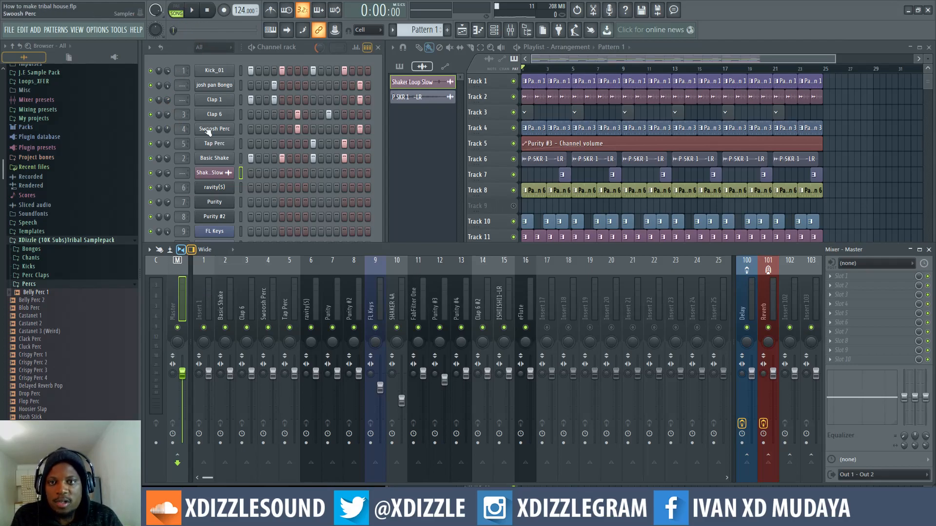
pyautogui.press('space')
pyautogui.click(202, 312)
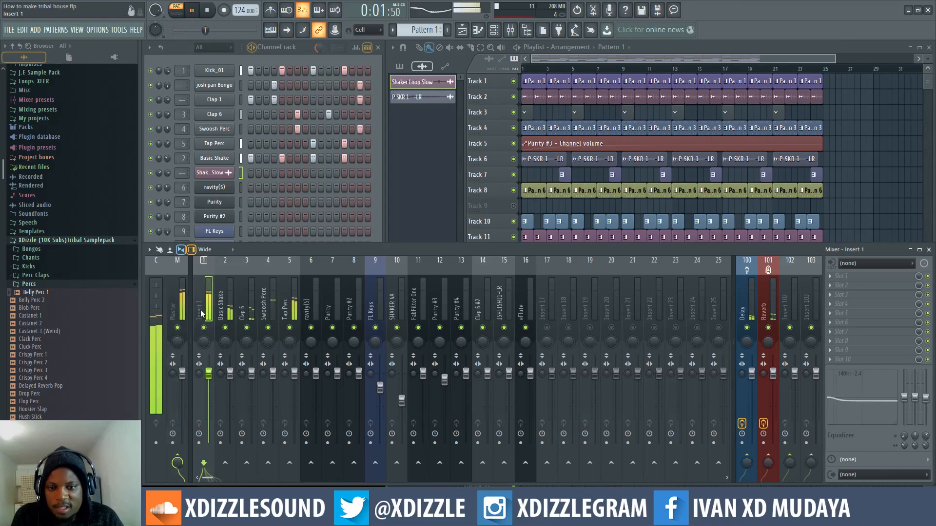
pyautogui.press('space')
pyautogui.rightClick(202, 312)
pyautogui.click(249, 269)
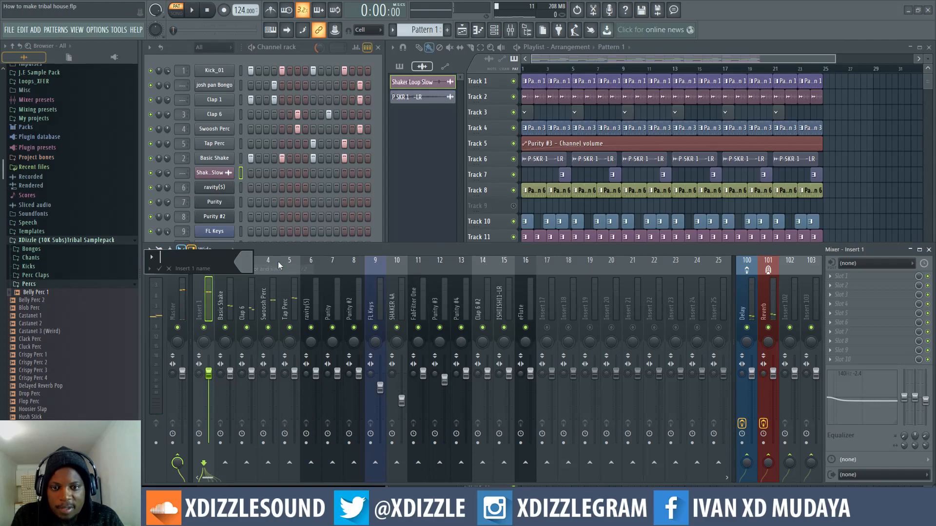
pyautogui.click(150, 269)
pyautogui.click(190, 280)
# - Play the pattern briefly, then rename the eFlute mixer track with the Bass name preset
pyautogui.press('space')
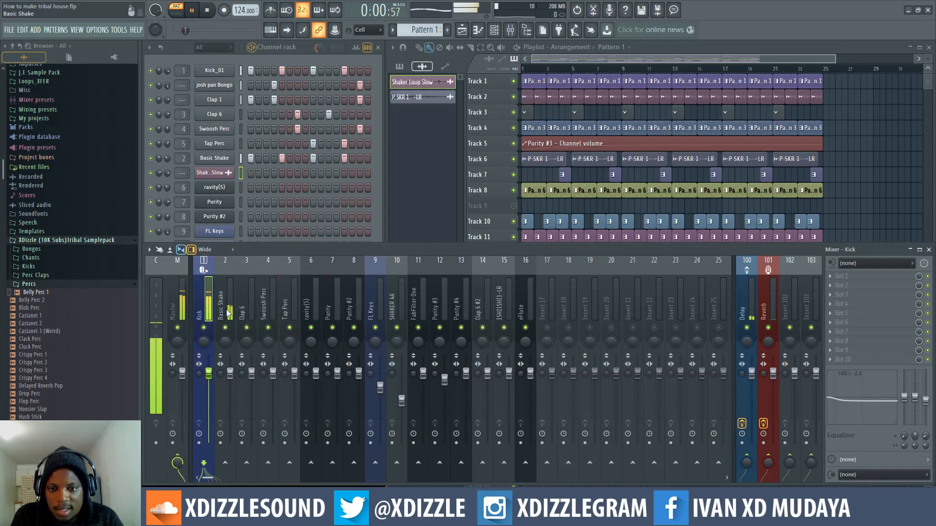
pyautogui.click(241, 297)
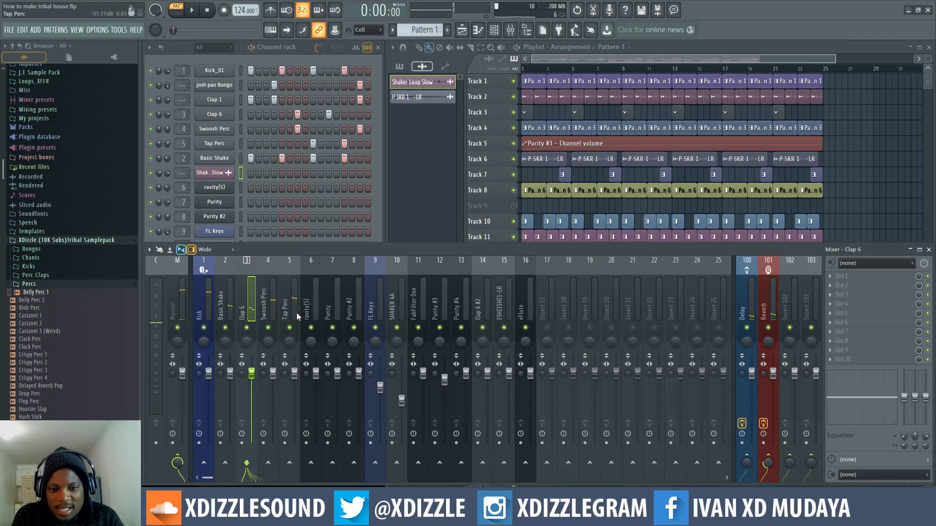
pyautogui.press('space')
pyautogui.rightClick(523, 311)
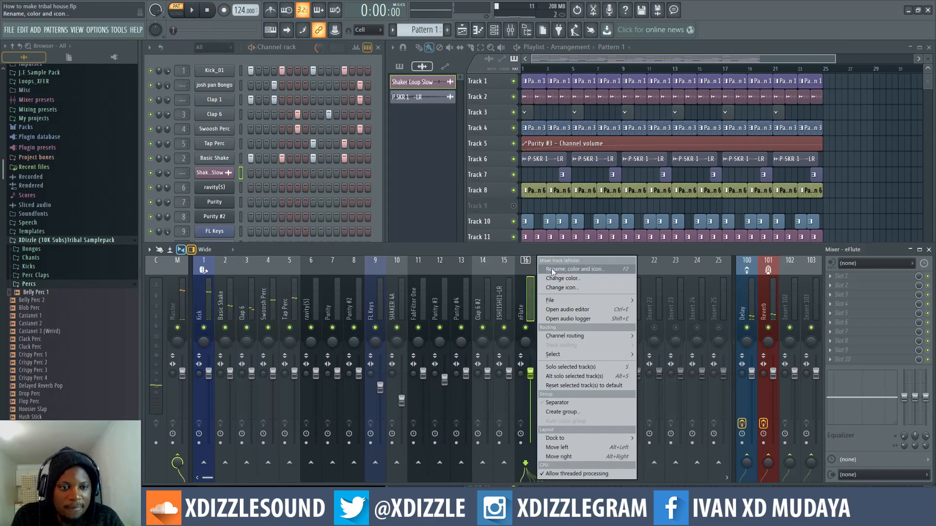
pyautogui.click(558, 269)
pyautogui.click(462, 257)
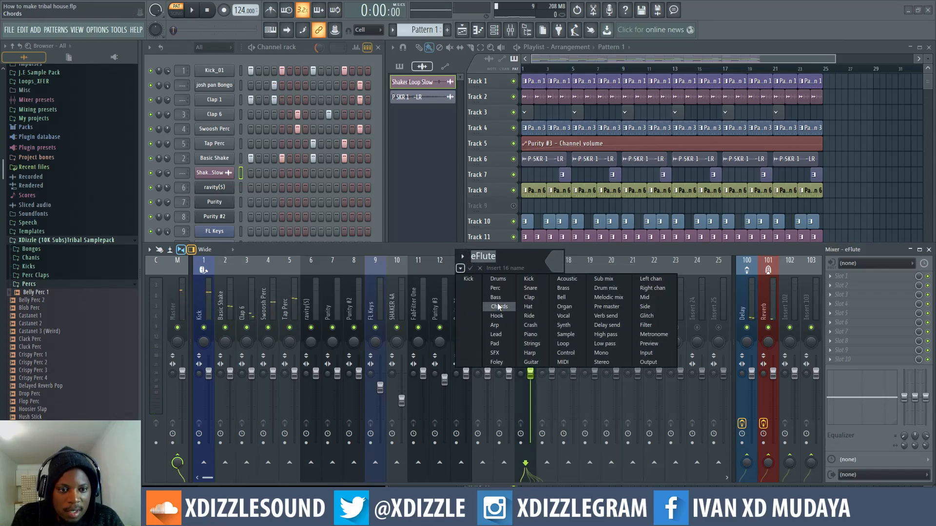
pyautogui.click(501, 306)
# - Play the pattern while checking the Purity #4, Kick and Bass mixer tracks
pyautogui.press('space')
pyautogui.click(458, 303)
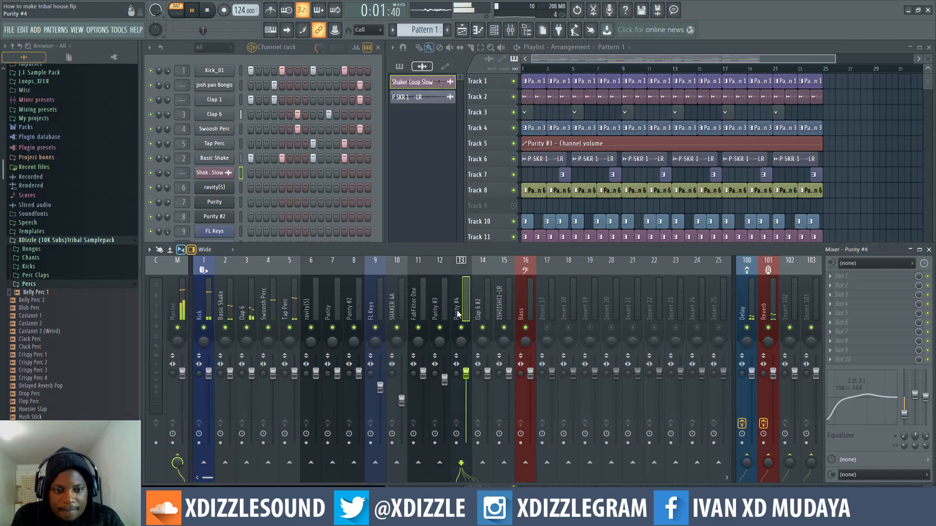
pyautogui.click(204, 303)
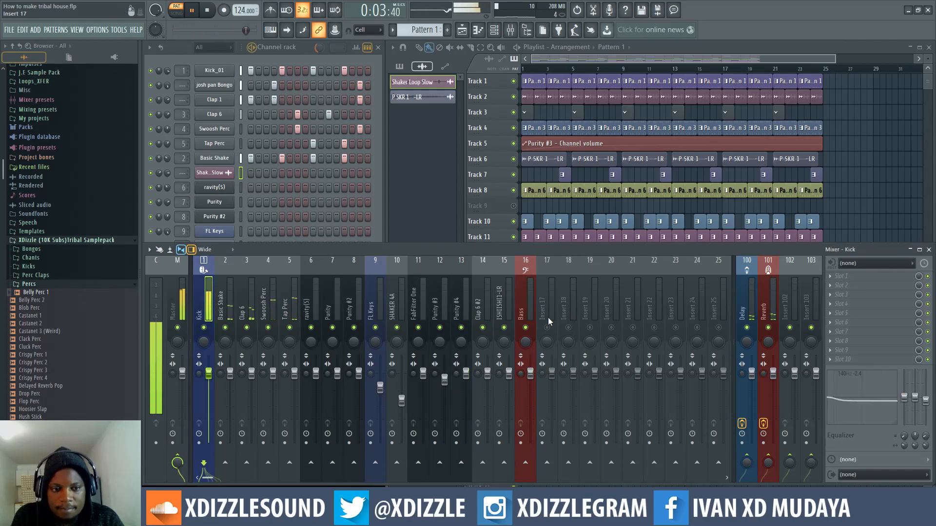
pyautogui.click(524, 310)
pyautogui.press('space')
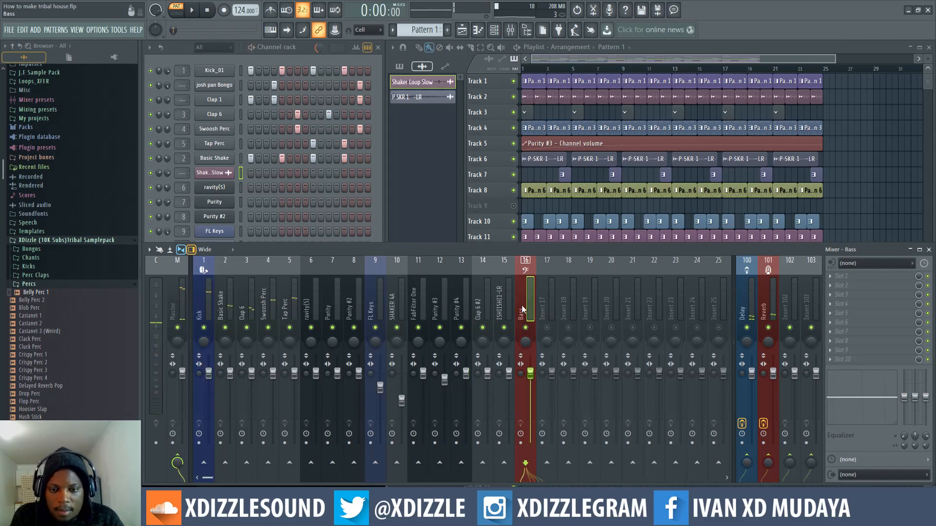
# - Move the empty Insert 17 mixer track to slot 6, directly after Tap Perc
pyautogui.click(547, 309)
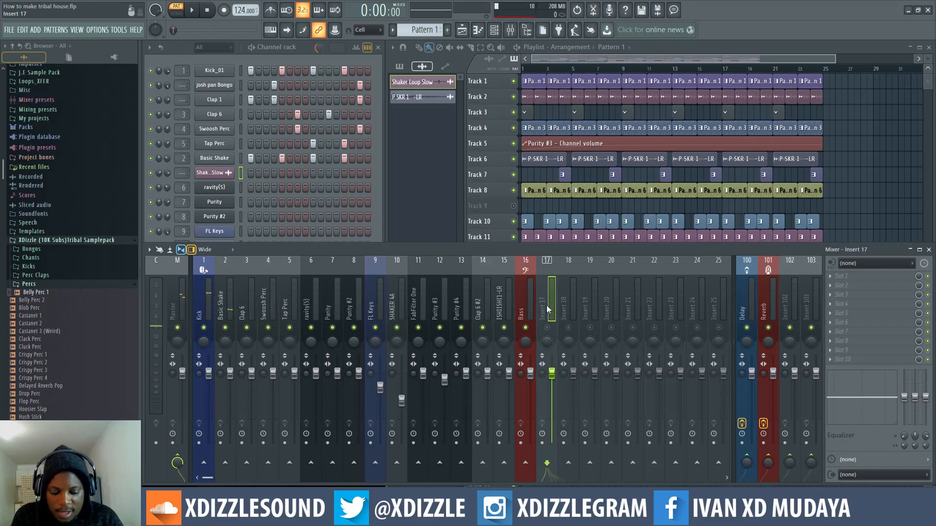
pyautogui.hotkey('alt', 'Left')
pyautogui.hotkey('alt', 'Left')
pyautogui.hotkey('alt', 'Left')
pyautogui.hotkey('alt', 'Left')
pyautogui.hotkey('alt', 'Left')
pyautogui.hotkey('alt', 'Left')
pyautogui.hotkey('alt', 'Left')
pyautogui.hotkey('alt', 'Left')
pyautogui.hotkey('alt', 'Left')
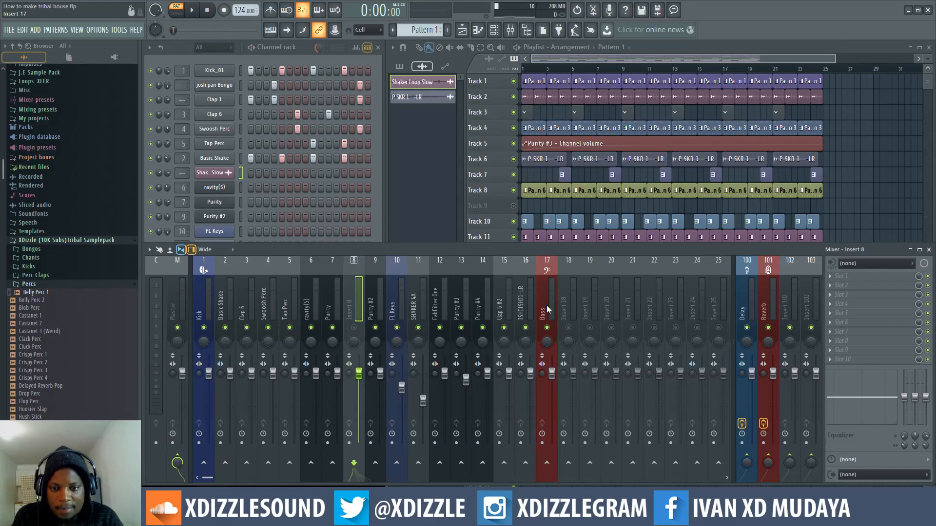
pyautogui.hotkey('alt', 'Left')
pyautogui.hotkey('alt', 'Left')
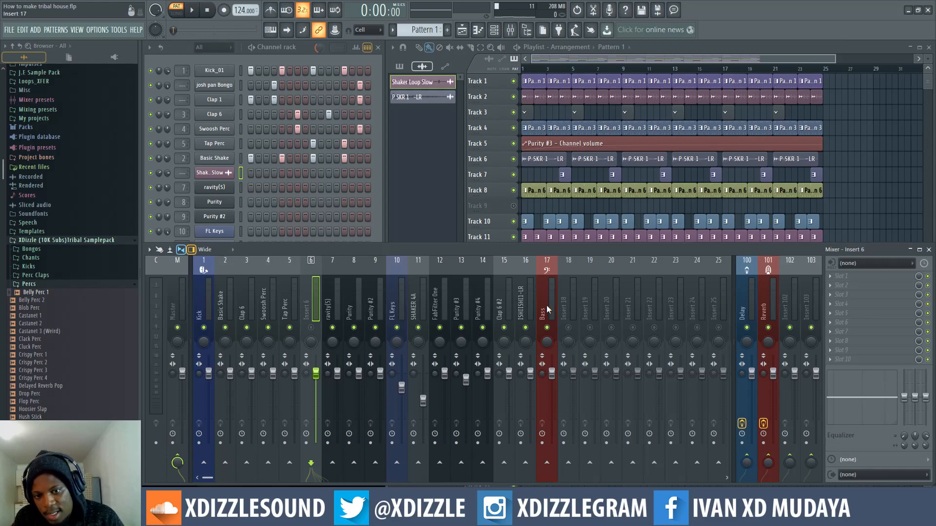
# - Select mixer tracks 1 to 6 and create a submix on Insert 6 using the Drum mix name preset
pyautogui.click(200, 312)
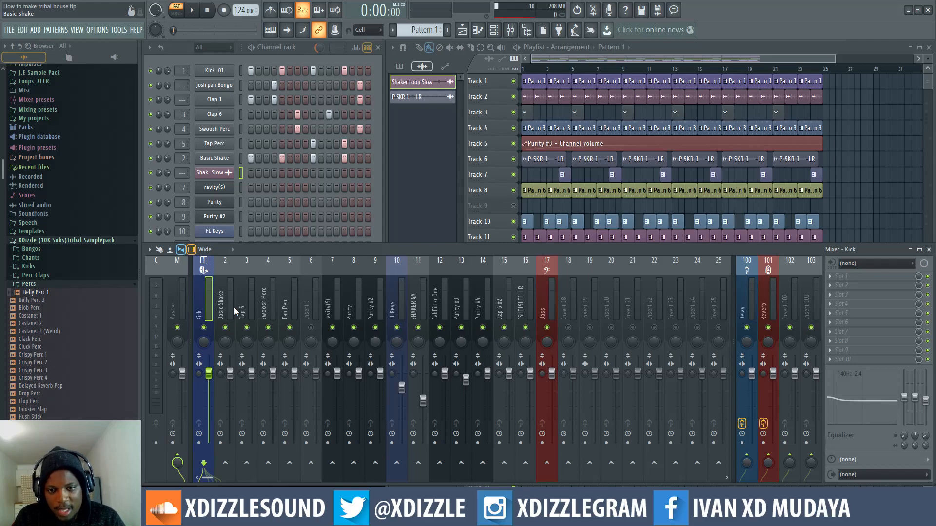
pyautogui.keyDown('ctrl'); pyautogui.keyDown('shift'); pyautogui.click(229, 312); pyautogui.keyUp('shift'); pyautogui.keyUp('ctrl')
pyautogui.keyDown('ctrl'); pyautogui.keyDown('shift'); pyautogui.click(245, 312); pyautogui.keyUp('shift'); pyautogui.keyUp('ctrl')
pyautogui.keyDown('ctrl'); pyautogui.keyDown('shift'); pyautogui.click(268, 312); pyautogui.keyUp('shift'); pyautogui.keyUp('ctrl')
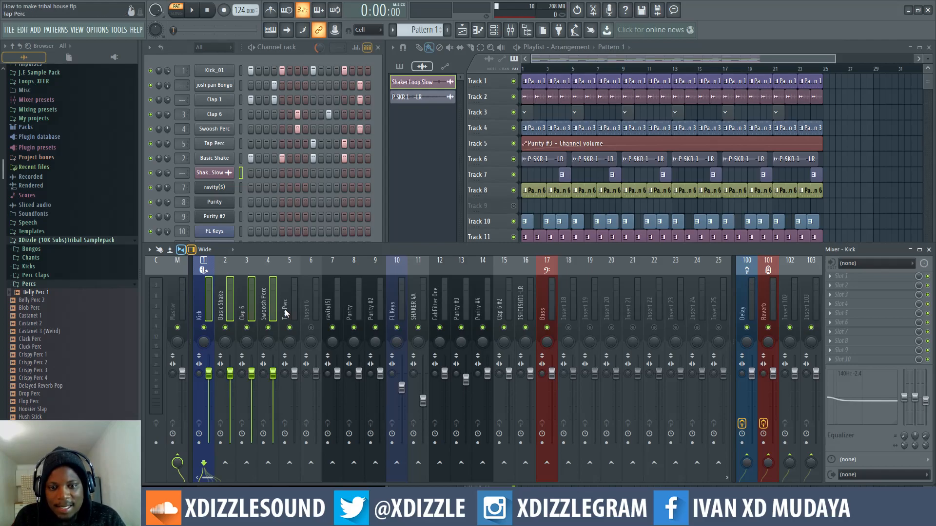
pyautogui.keyDown('ctrl'); pyautogui.keyDown('shift'); pyautogui.click(286, 310); pyautogui.keyUp('shift'); pyautogui.keyUp('ctrl')
pyautogui.keyDown('ctrl'); pyautogui.keyDown('shift'); pyautogui.click(311, 309); pyautogui.keyUp('shift'); pyautogui.keyUp('ctrl')
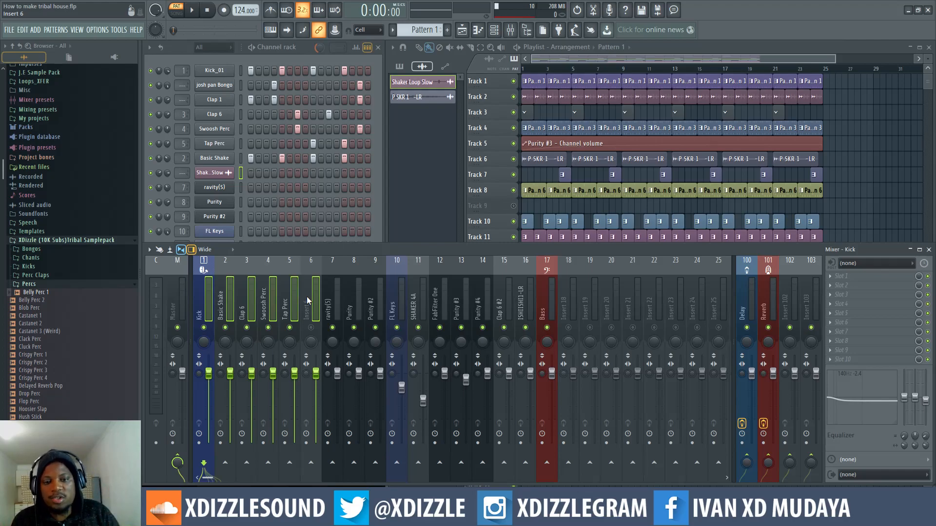
pyautogui.rightClick(306, 296)
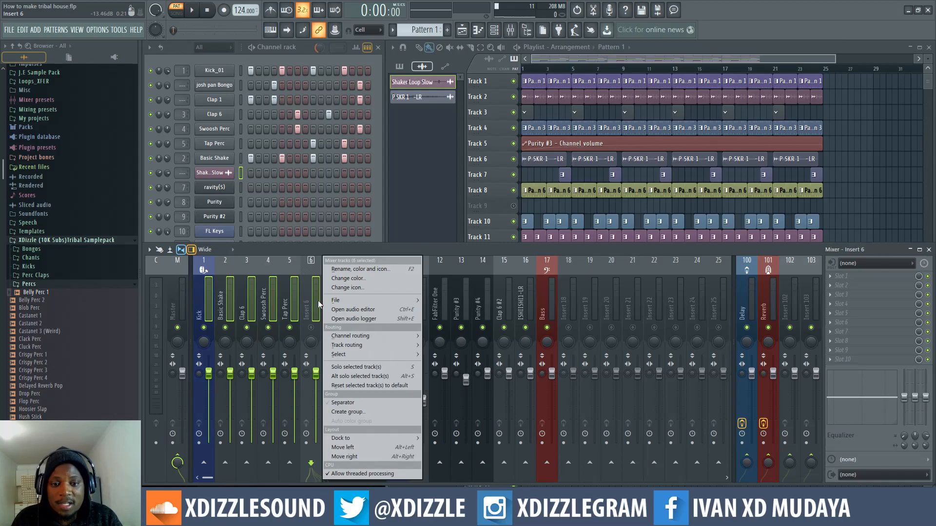
pyautogui.moveTo(371, 300)
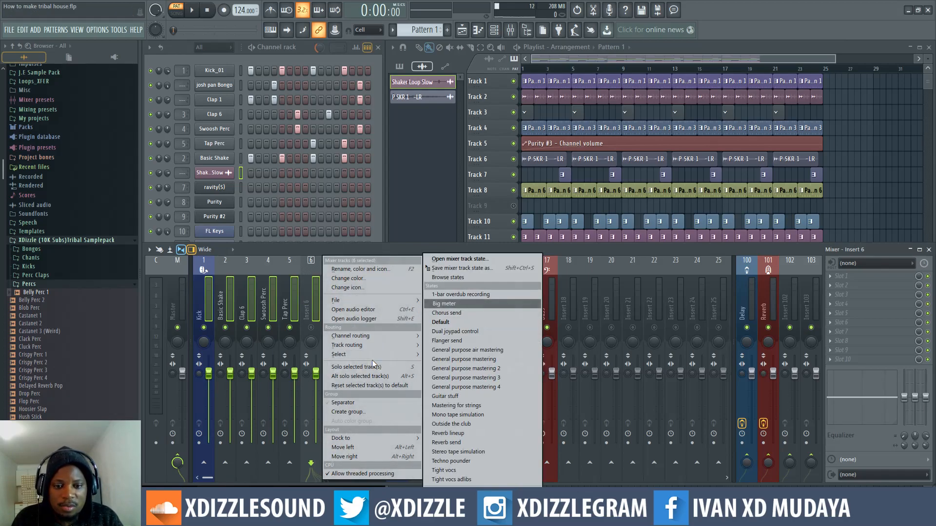
pyautogui.moveTo(374, 345)
pyautogui.click(447, 397)
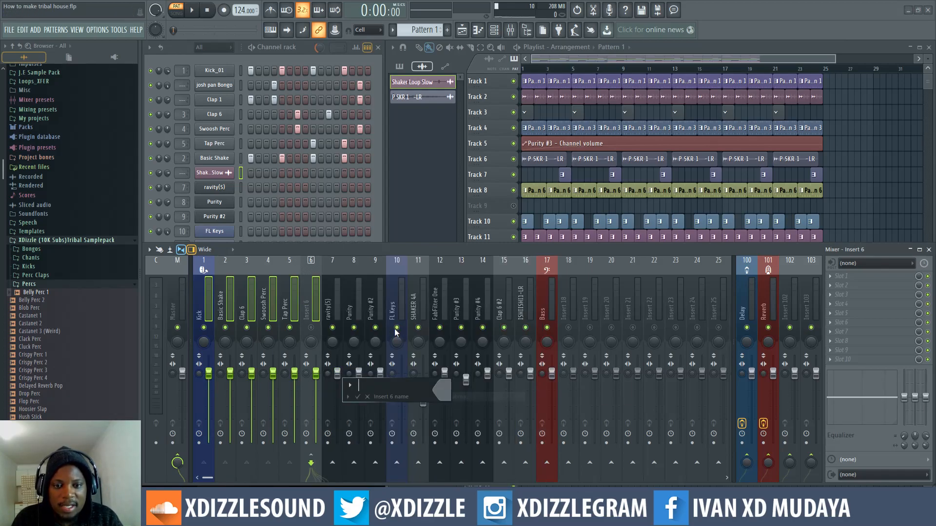
pyautogui.click(349, 397)
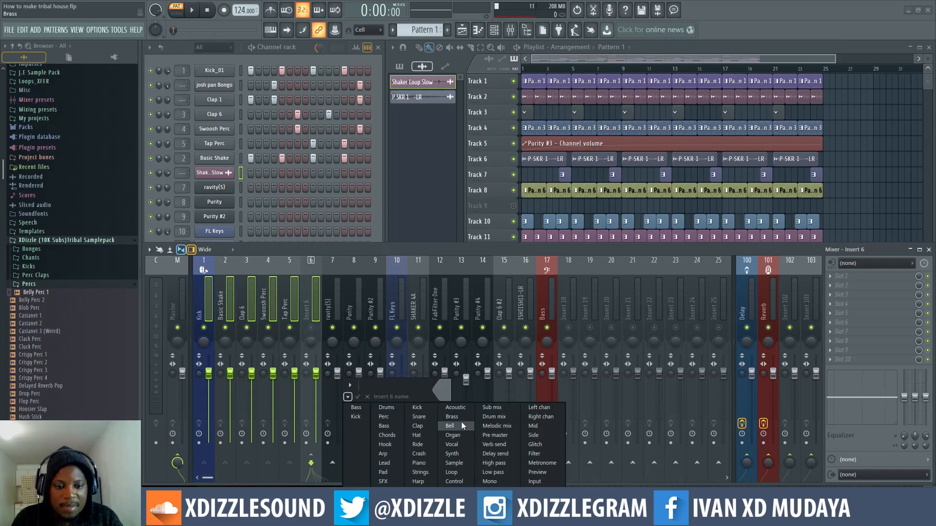
pyautogui.click(495, 416)
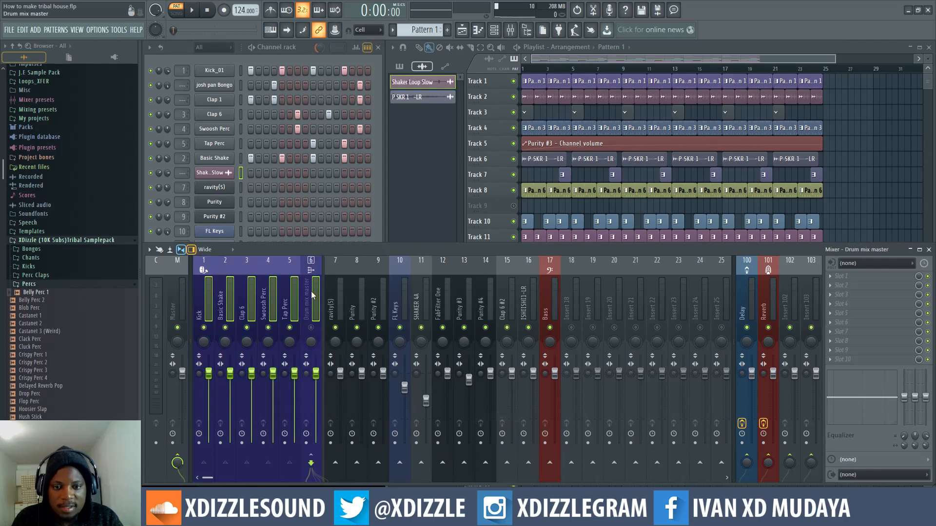
# - Change the color of the Drum mix master track to light yellow
pyautogui.click(315, 311)
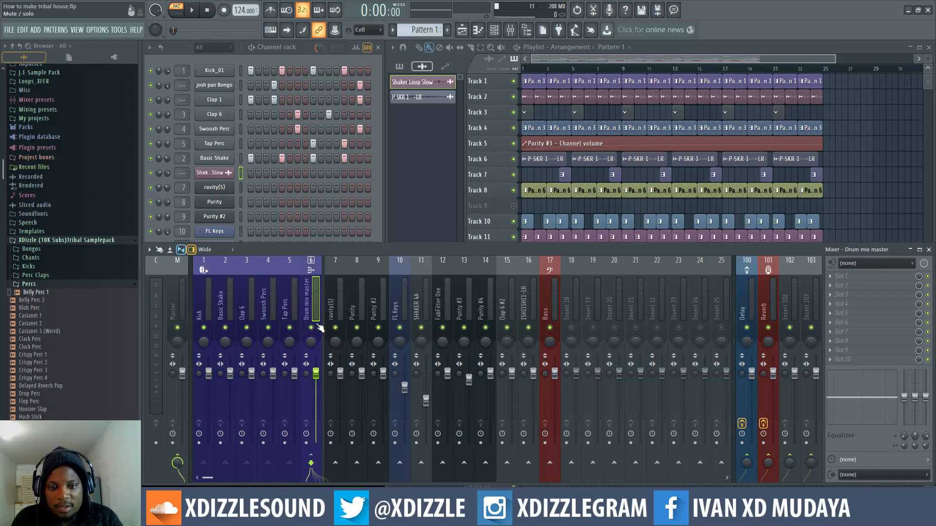
pyautogui.rightClick(322, 343)
pyautogui.click(375, 270)
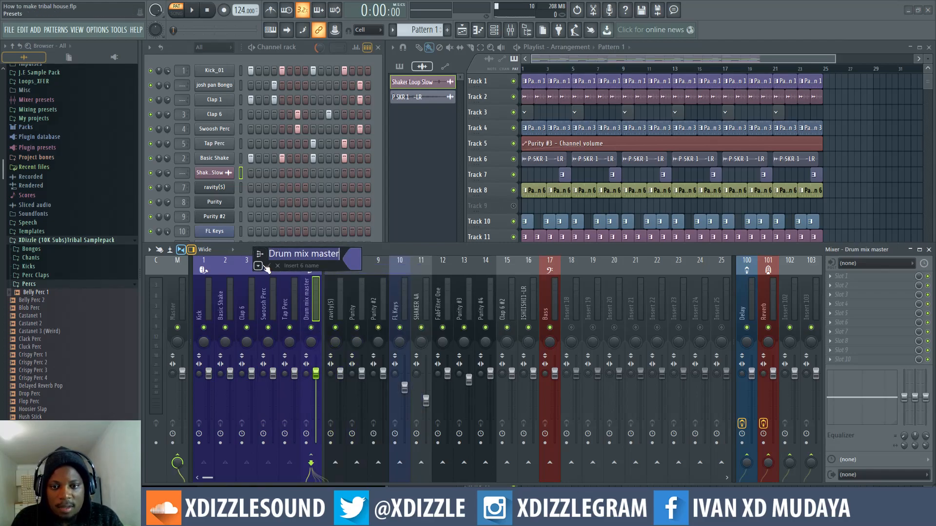
pyautogui.click(344, 265)
pyautogui.click(367, 259)
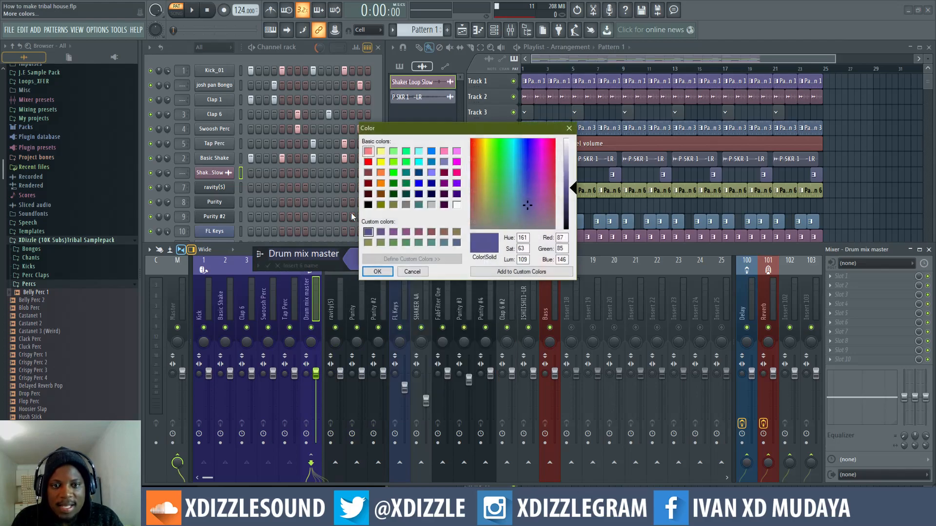
pyautogui.click(381, 151)
pyautogui.click(377, 272)
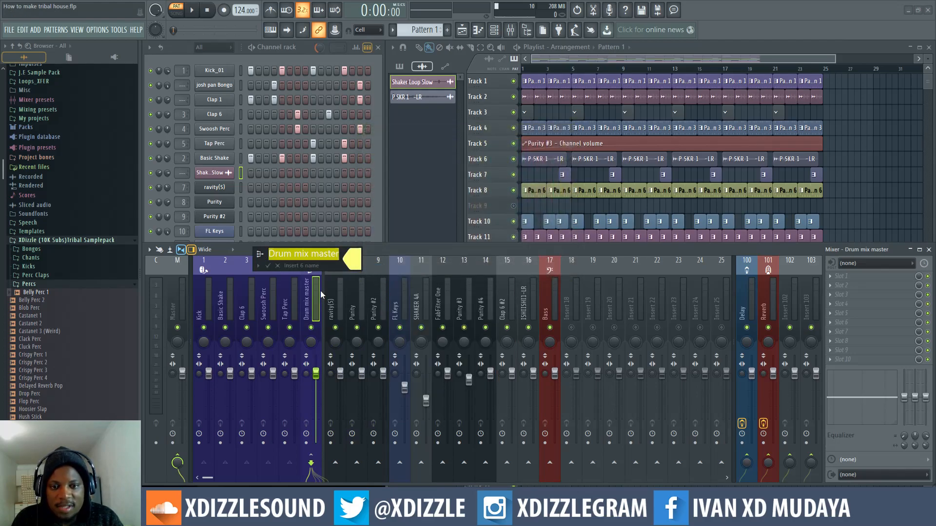
pyautogui.click(266, 266)
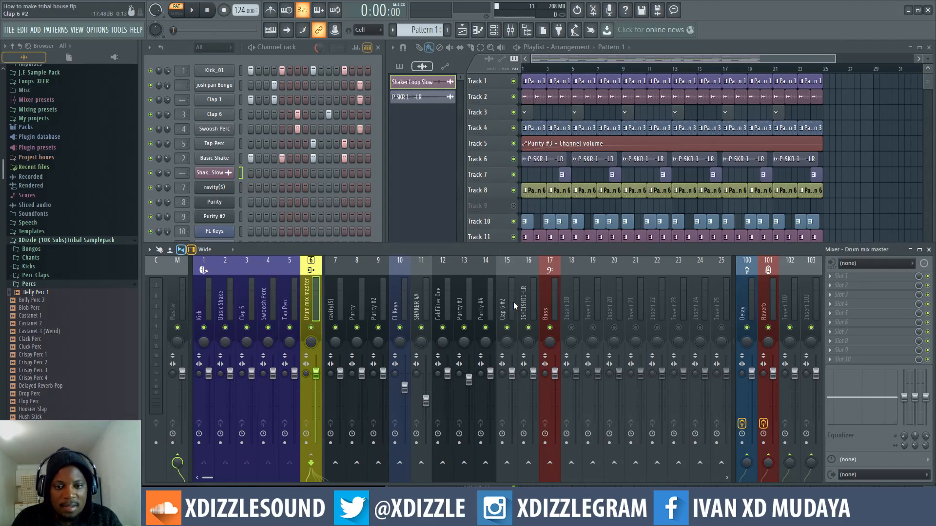
# - Dock the Drum mix master track to the right side of the mixer
pyautogui.rightClick(310, 312)
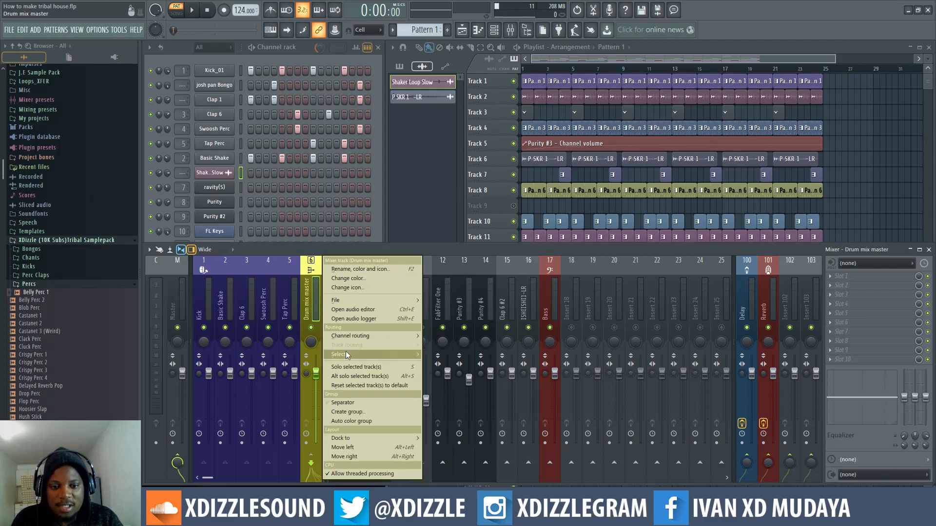
pyautogui.moveTo(371, 438)
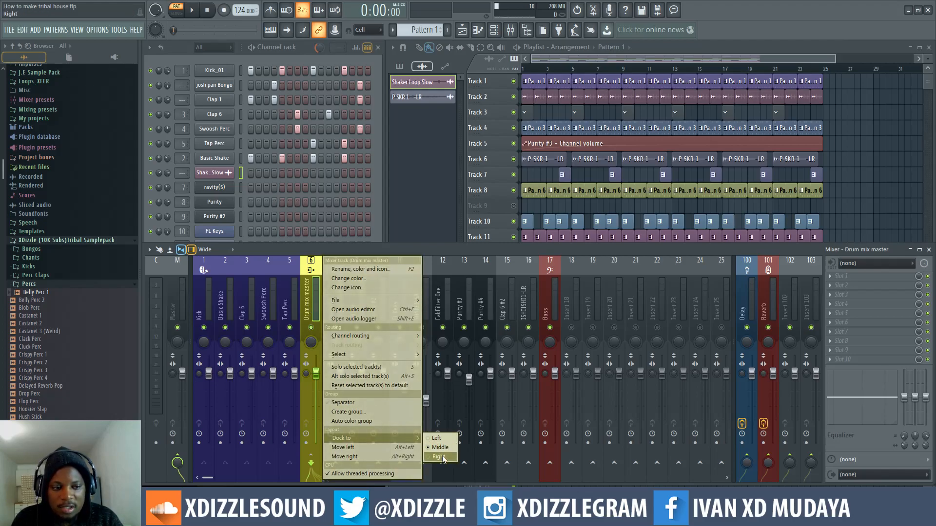
pyautogui.click(438, 457)
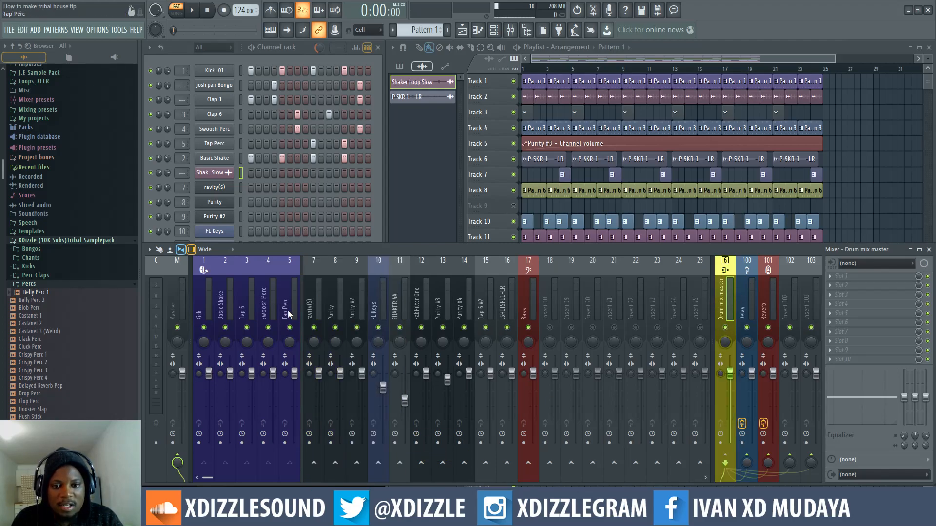
# - Check the routing of the Swoosh Perc, Drum mix master, Tap Perc, ravity(S) and Kick tracks, playing the pattern to watch their levels
pyautogui.click(274, 299)
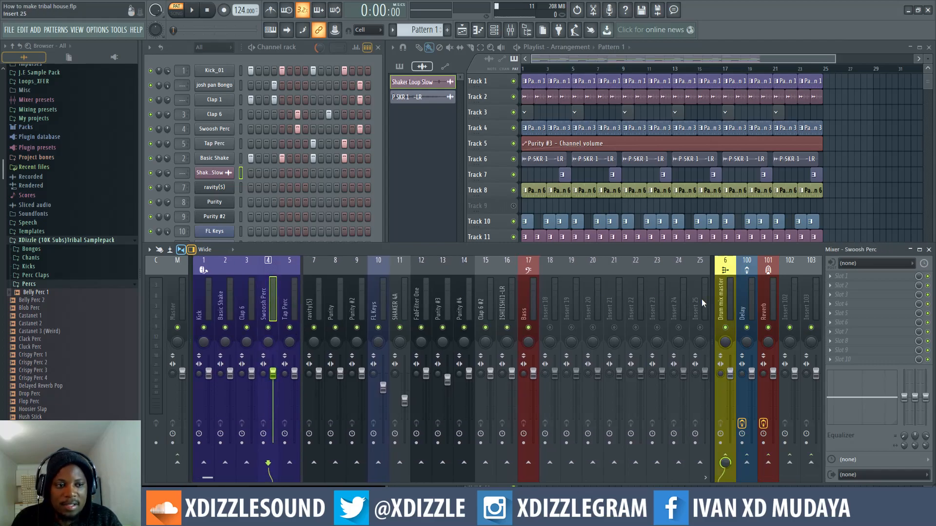
pyautogui.click(727, 314)
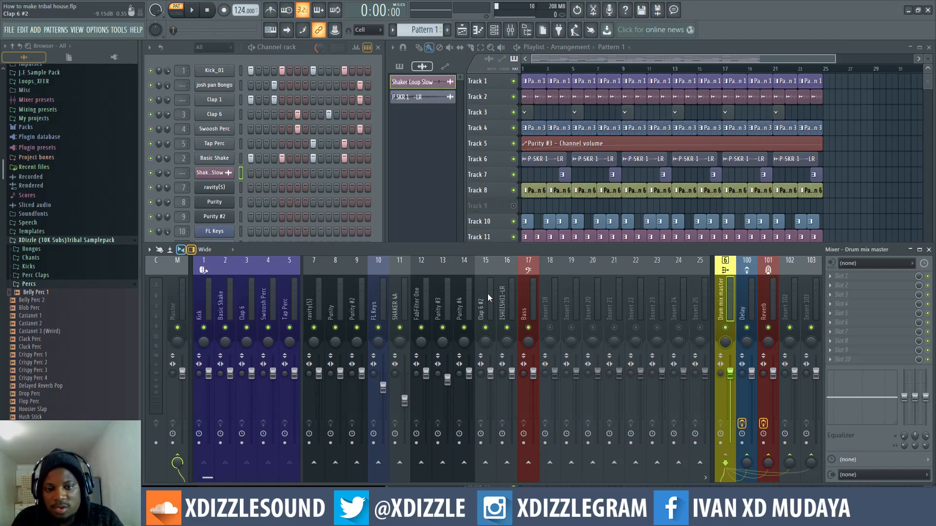
pyautogui.click(294, 305)
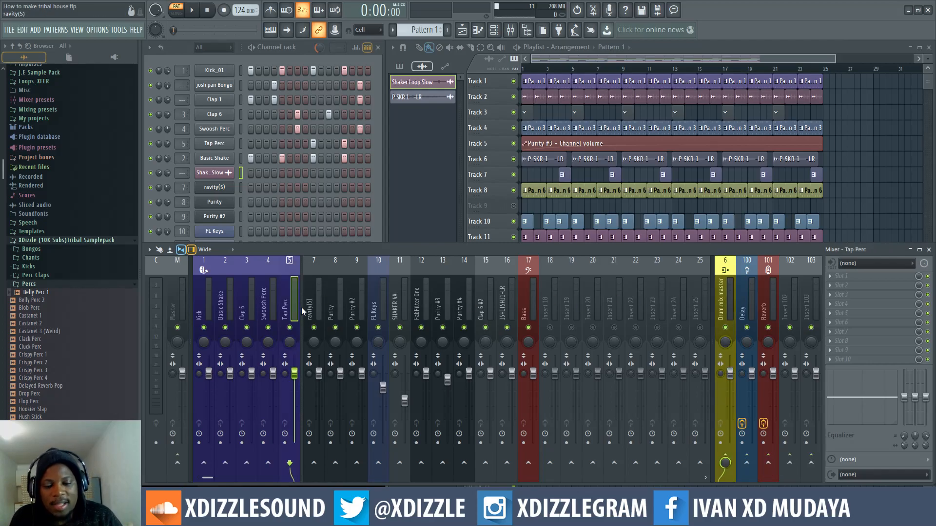
pyautogui.click(314, 307)
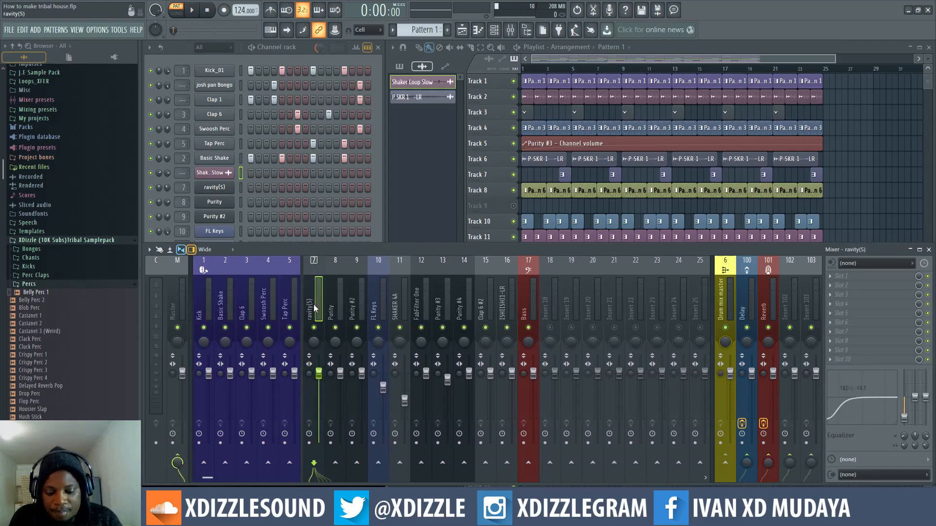
pyautogui.press('space')
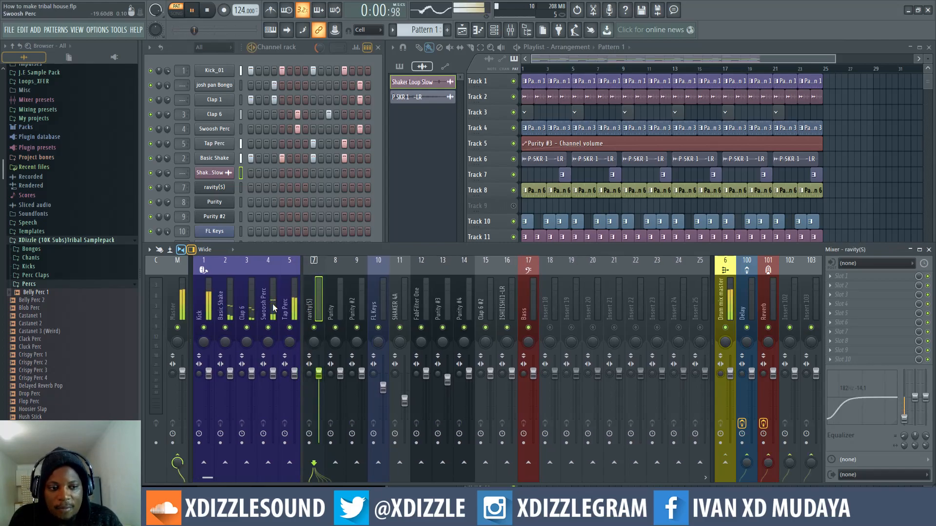
pyautogui.click(201, 300)
pyautogui.press('space')
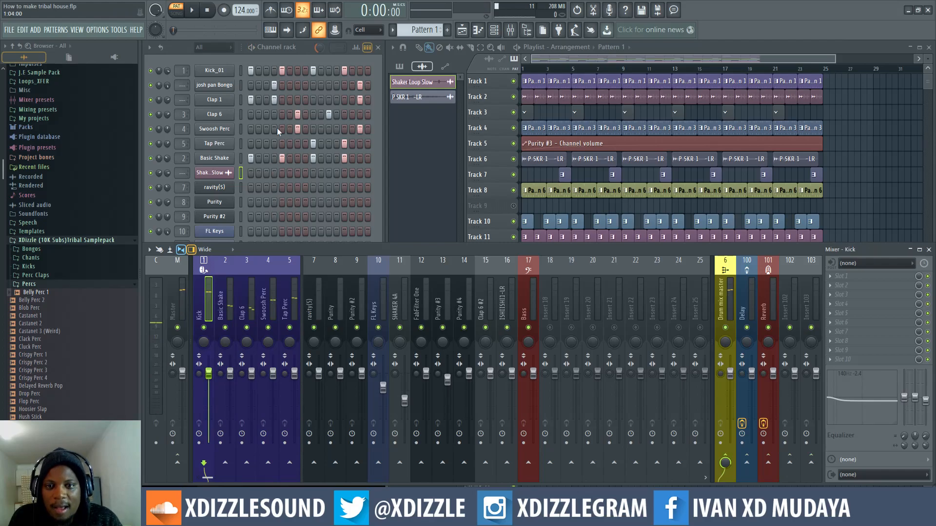
# - Look through the channel rack for channels without a mixer track and play the pattern briefly
pyautogui.click(303, 52)
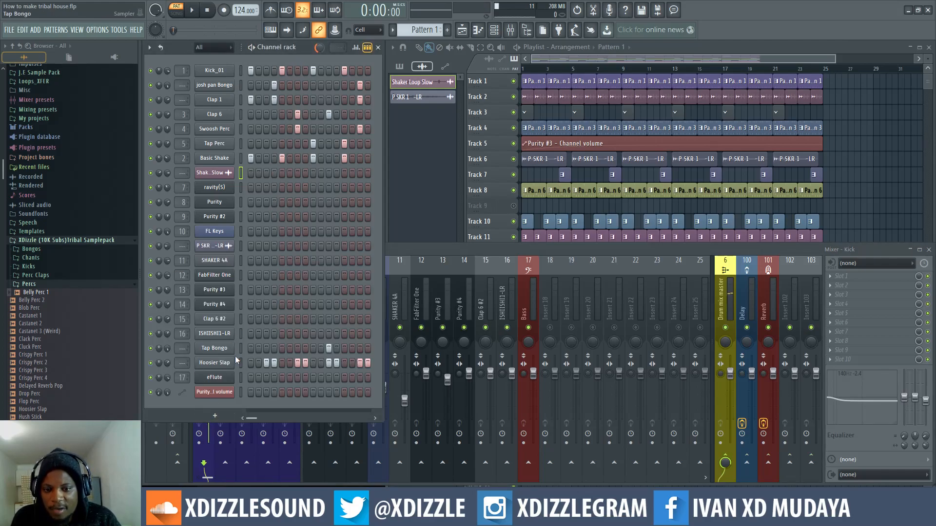
pyautogui.click(431, 251)
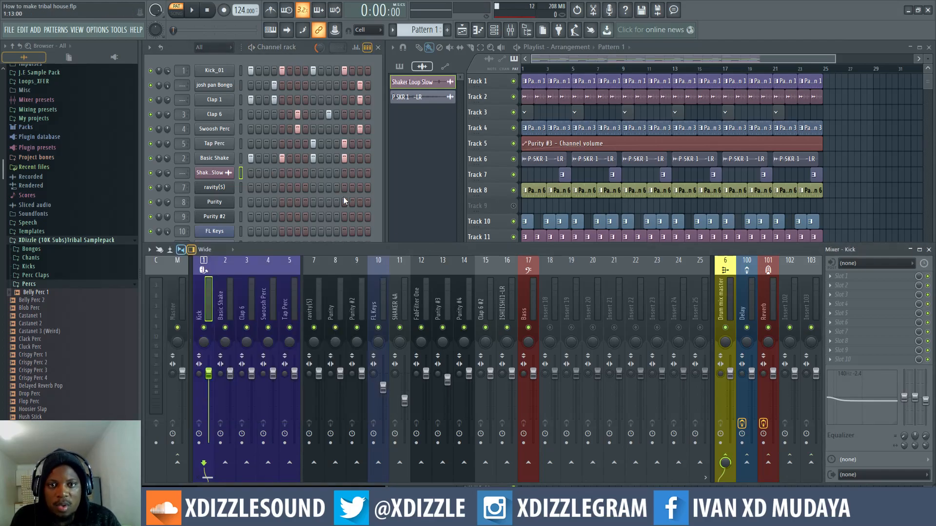
pyautogui.click(305, 57)
pyautogui.press('space')
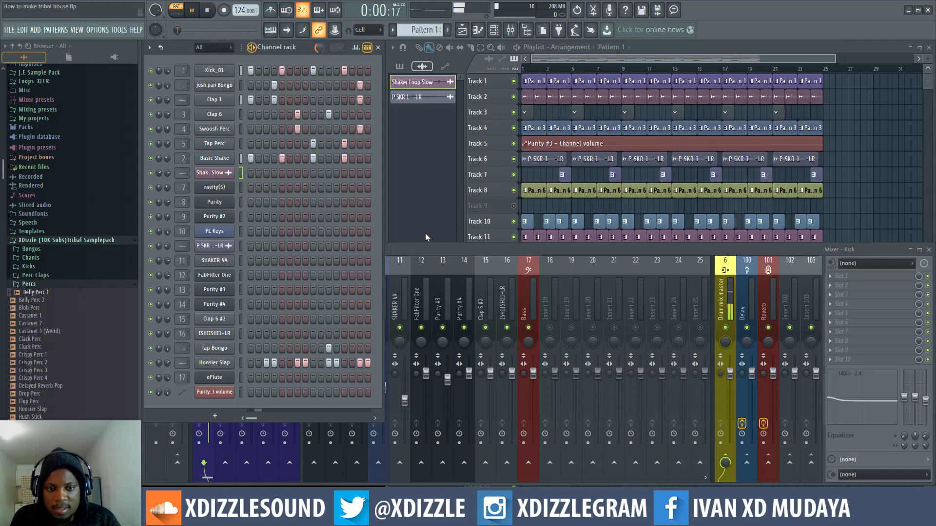
pyautogui.press('space')
# - Assign the Tap Bongo and Hoosier Slap channels to mixer tracks 18 and 19 and check their levels during playback
pyautogui.click(241, 348)
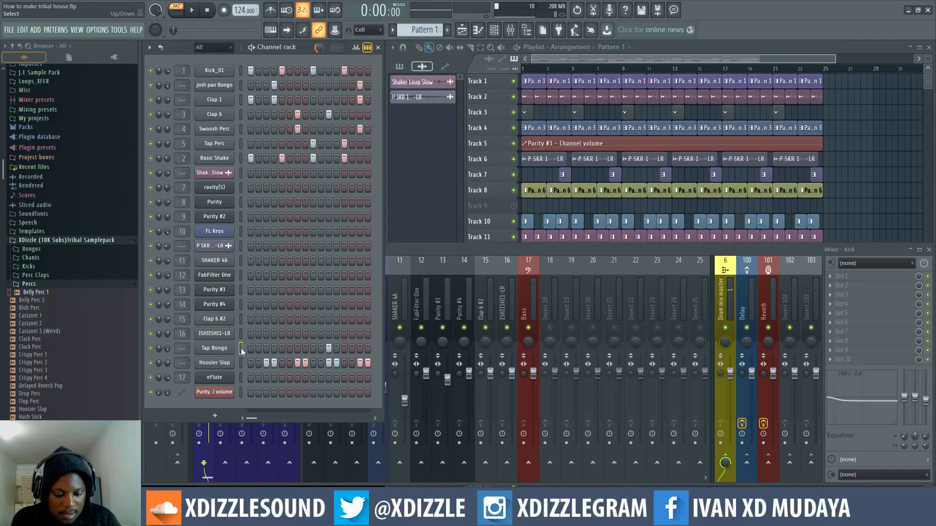
pyautogui.hotkey('ctrl', 'l')
pyautogui.hotkey('ctrl', 'l')
pyautogui.press('space')
pyautogui.click(560, 333)
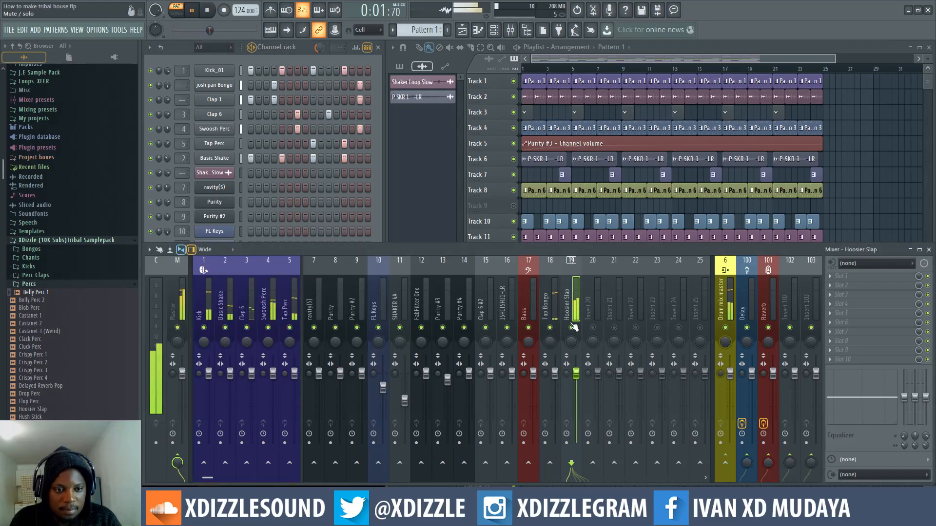
pyautogui.press('space')
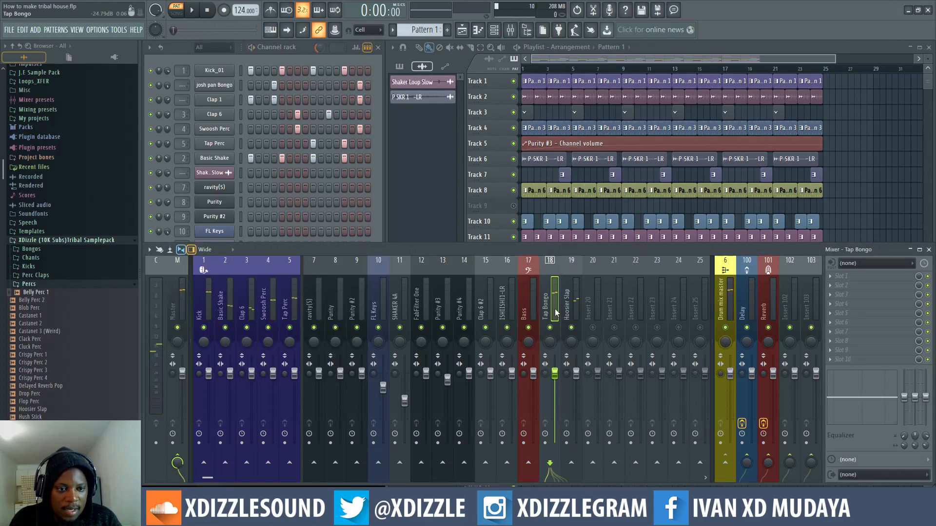
# - Route the Hoosier Slap and Tap Bongo mixer tracks only to the Drum mix master
pyautogui.rightClick(725, 462)
pyautogui.click(708, 258)
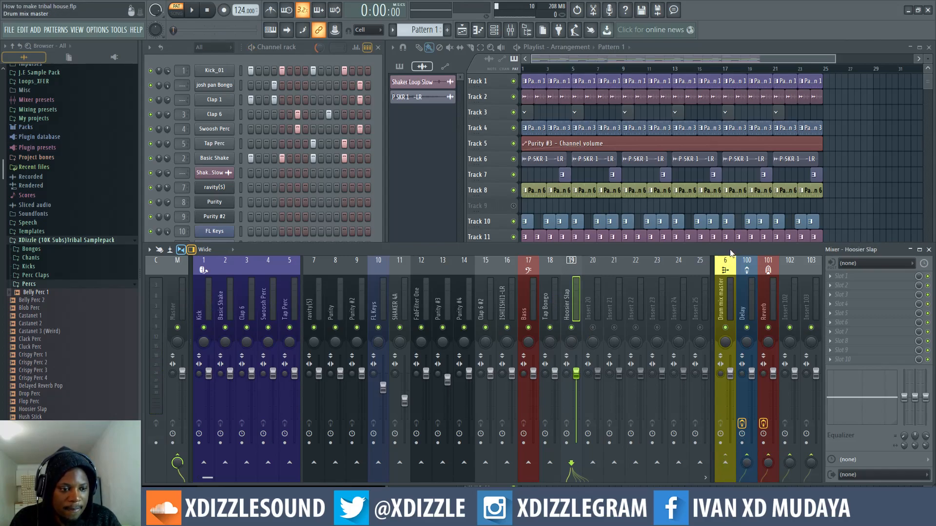
pyautogui.rightClick(725, 462)
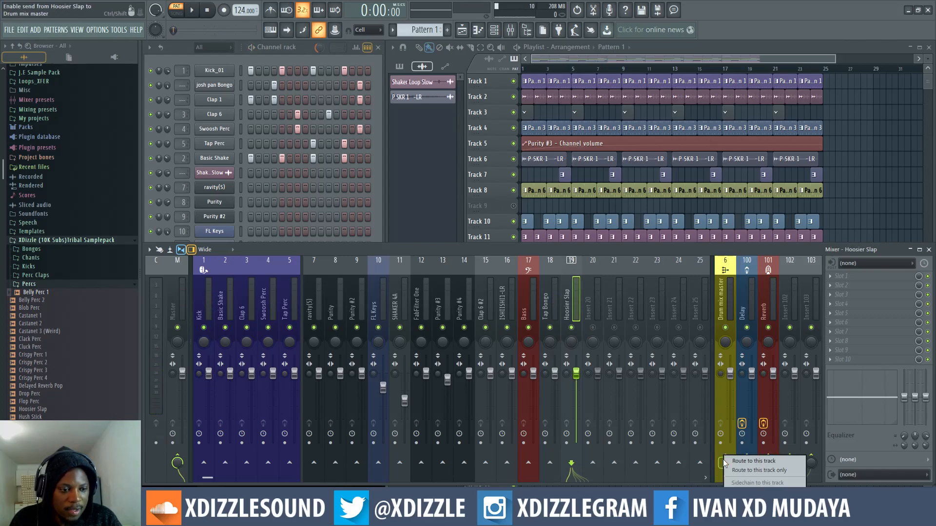
pyautogui.click(770, 463)
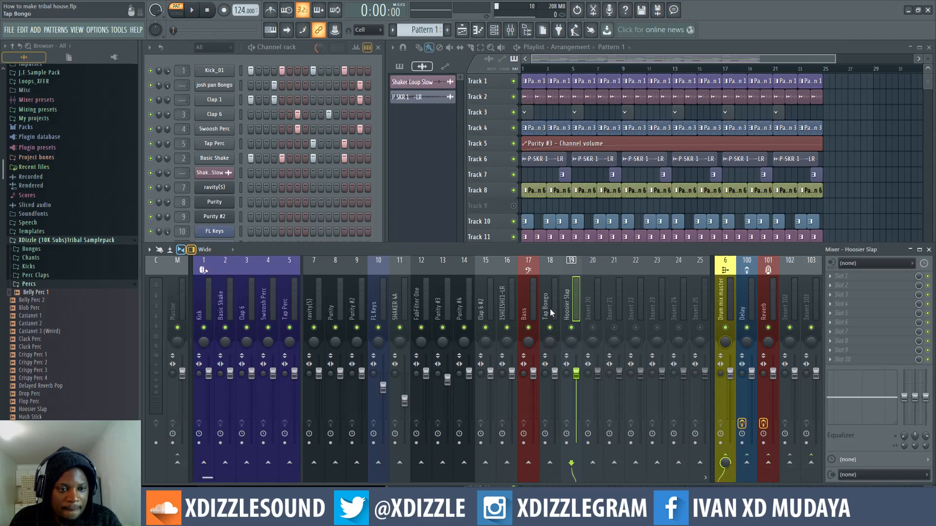
pyautogui.click(556, 324)
pyautogui.rightClick(725, 461)
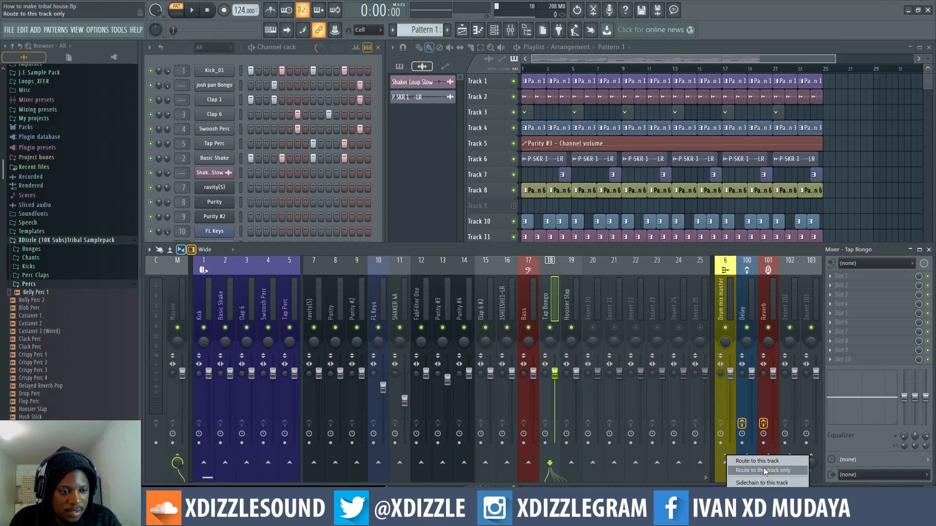
pyautogui.click(770, 470)
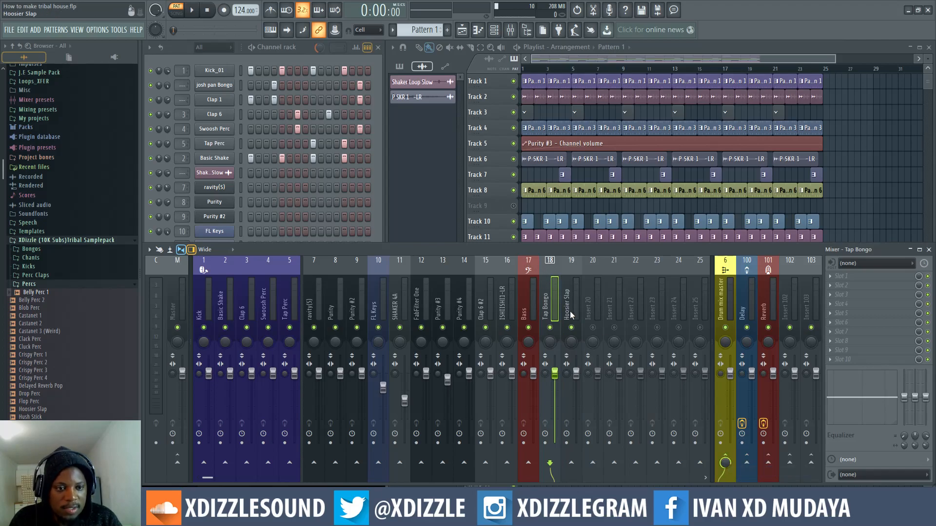
# - Move the Tap Bongo and Hoosier Slap mixer tracks together to slots 7 and 8, directly after Tap Perc
pyautogui.keyDown('ctrl'); pyautogui.click(571, 311); pyautogui.keyUp('ctrl')
pyautogui.hotkey('alt', 'Left')
pyautogui.hotkey('alt', 'Left')
pyautogui.hotkey('alt', 'Left')
pyautogui.hotkey('alt', 'Left')
pyautogui.hotkey('alt', 'Left')
pyautogui.hotkey('alt', 'Left')
pyautogui.hotkey('alt', 'Left')
pyautogui.hotkey('alt', 'Left')
pyautogui.hotkey('alt', 'Left')
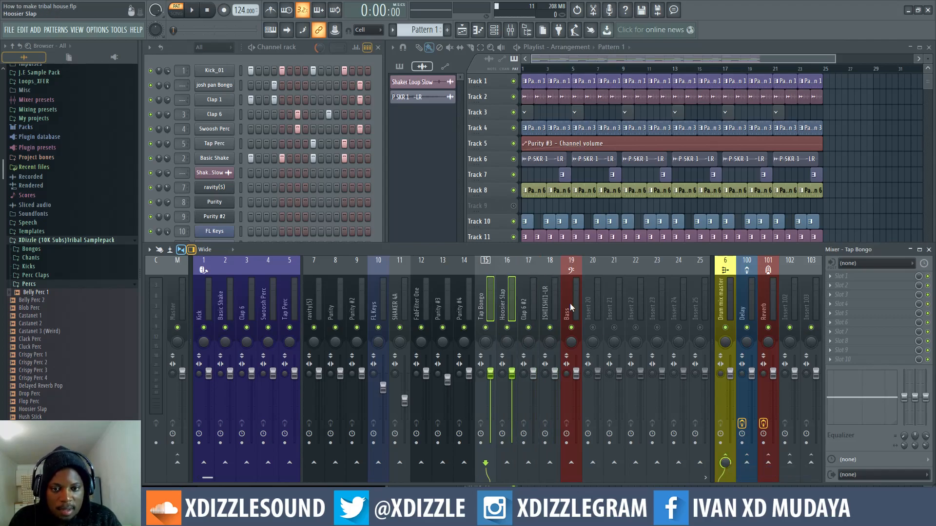
pyautogui.hotkey('alt', 'Left')
pyautogui.hotkey('alt', 'Left')
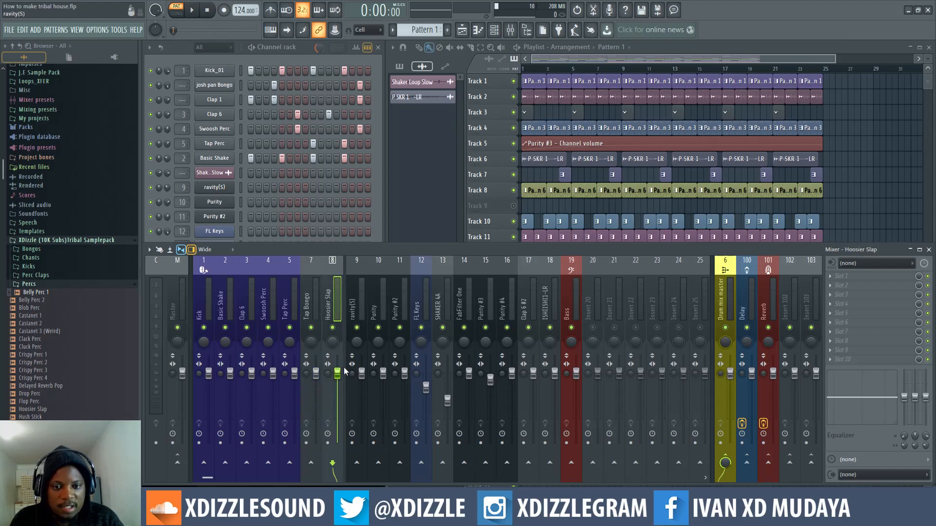
# - Play the pattern and mute the Drum mix master to hear which drum sounds bypass it
pyautogui.click(298, 303)
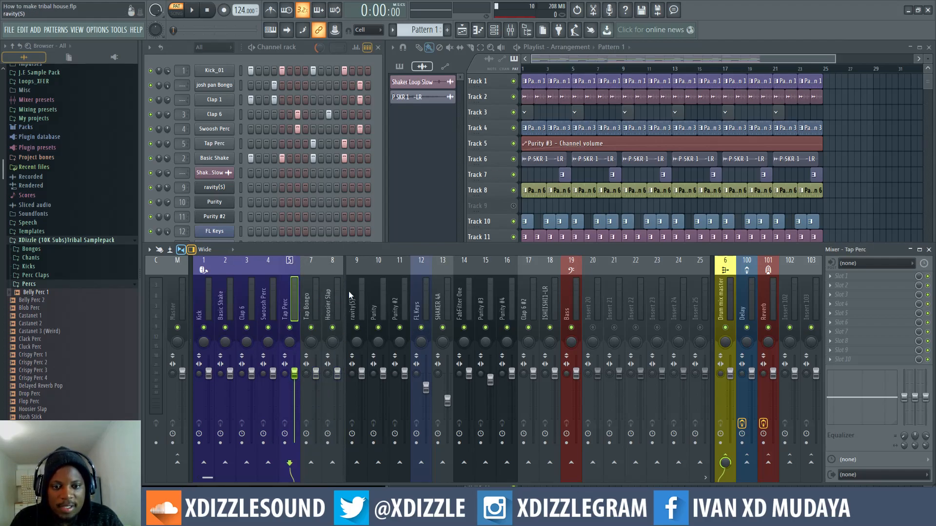
pyautogui.press('space')
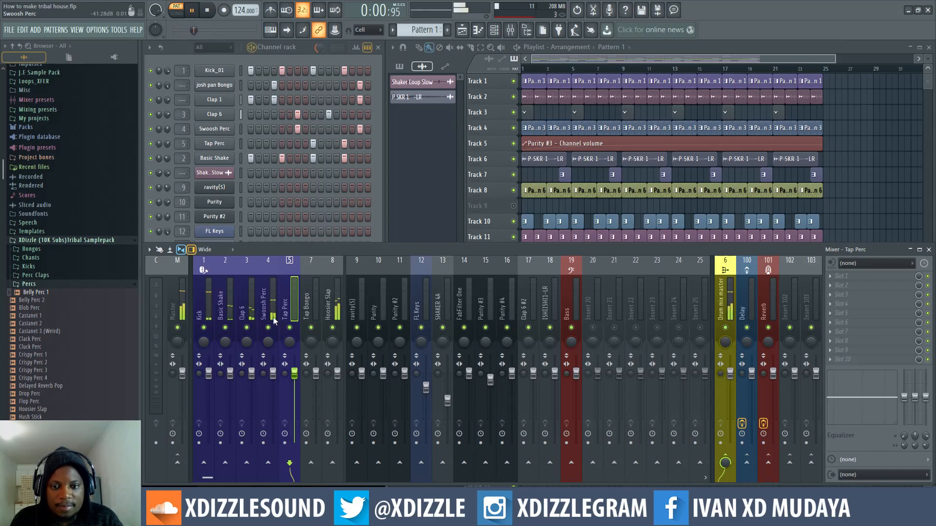
pyautogui.click(314, 308)
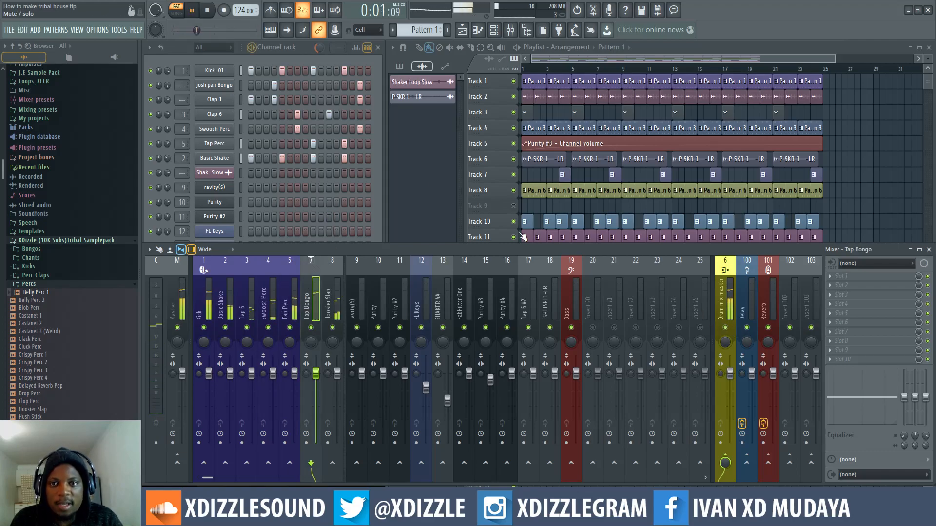
pyautogui.press('F6')
pyautogui.click(726, 327)
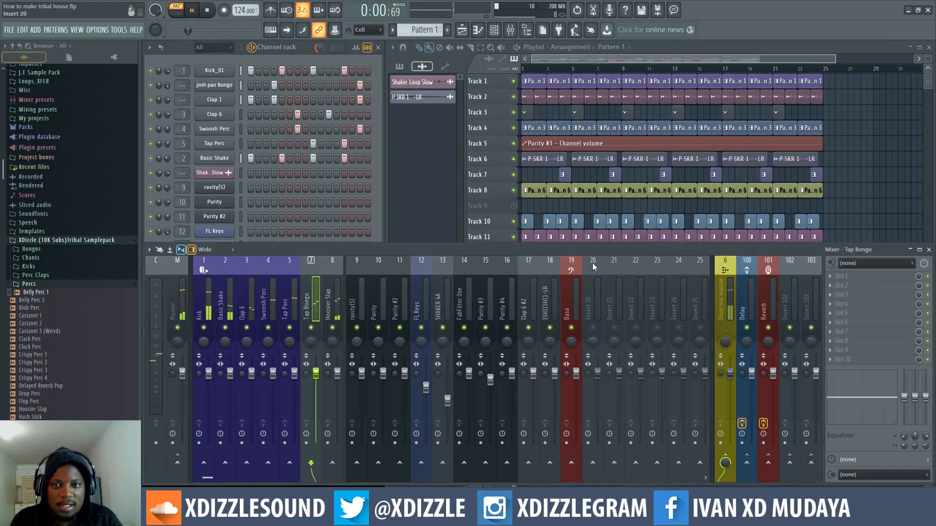
# - Assign the josh pan Bongo channel to mixer track 20 and route it only to the Drum mix master
pyautogui.click(312, 58)
pyautogui.click(241, 348)
pyautogui.click(241, 85)
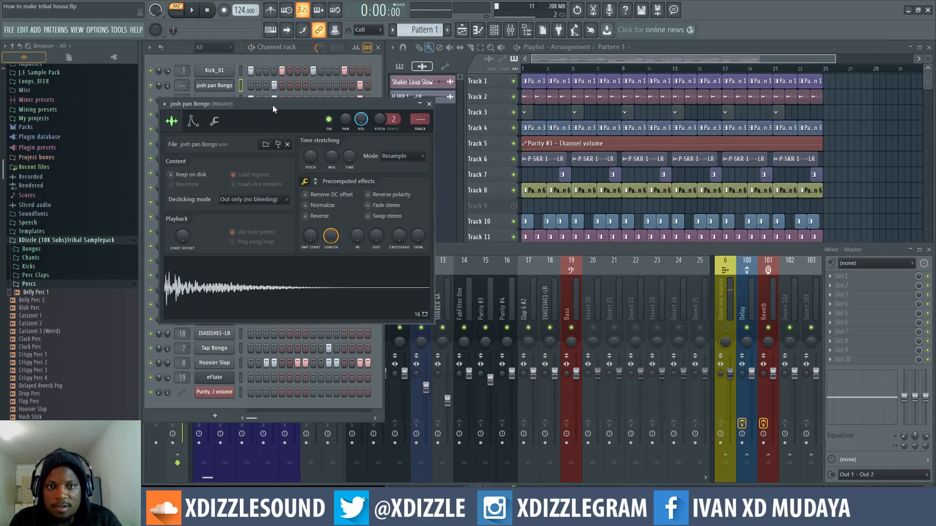
pyautogui.click(592, 305)
pyautogui.hotkey('ctrl', 'l')
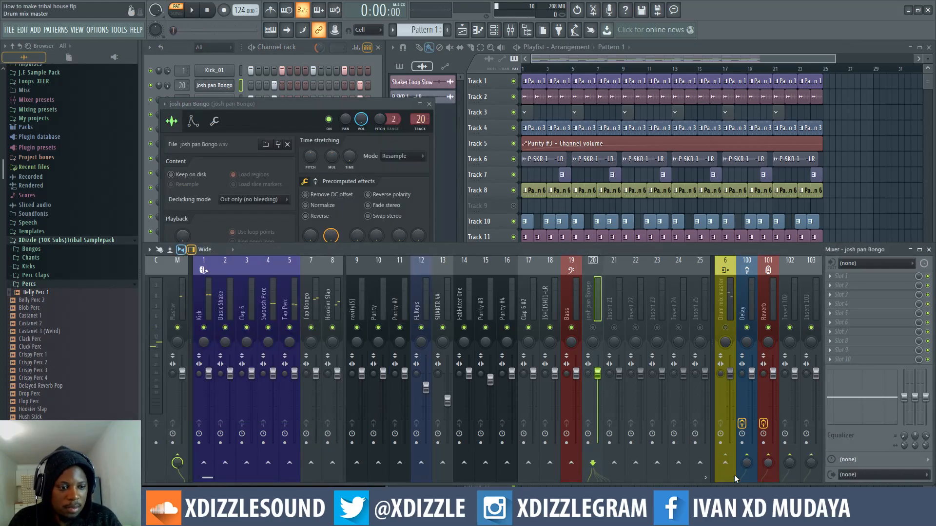
pyautogui.rightClick(730, 458)
pyautogui.click(771, 471)
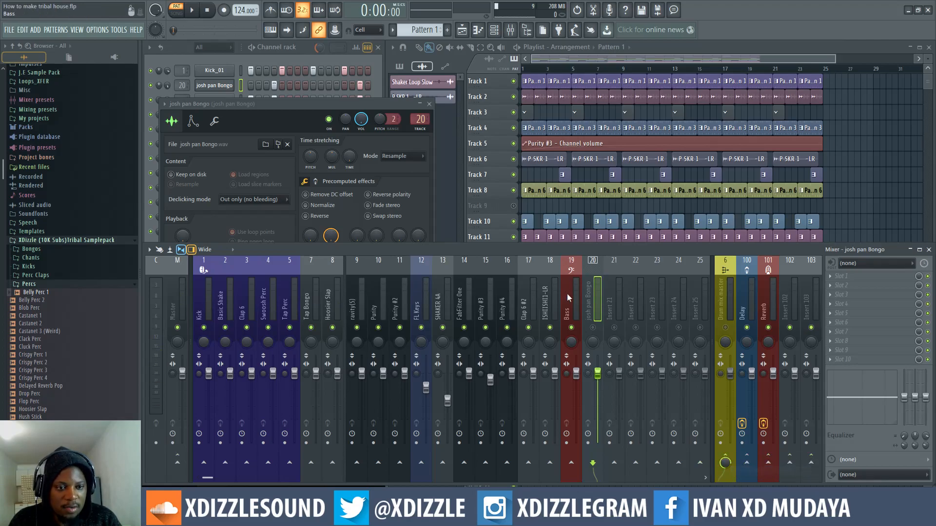
# - Move the josh pan Bongo mixer track to slot 9, directly after Hoosier Slap
pyautogui.hotkey('alt', 'Left')
pyautogui.hotkey('alt', 'Left')
pyautogui.hotkey('alt', 'Left')
pyautogui.hotkey('alt', 'Left')
pyautogui.hotkey('alt', 'Left')
pyautogui.hotkey('alt', 'Left')
pyautogui.hotkey('alt', 'Left')
pyautogui.hotkey('alt', 'Left')
pyautogui.hotkey('alt', 'Left')
pyautogui.hotkey('alt', 'Left')
pyautogui.hotkey('alt', 'Left')
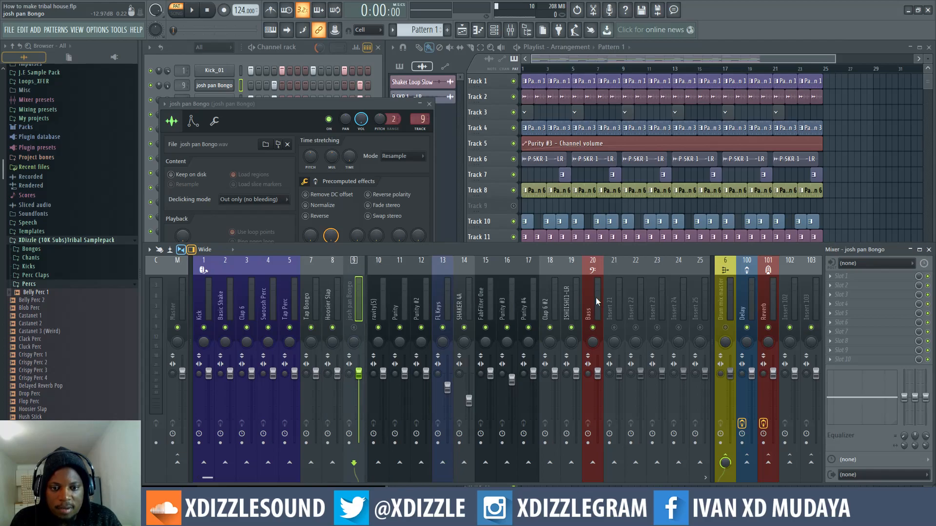
# - Play the pattern to find the remaining unrouted drum sound and assign the Clap 1 channel to mixer track 21
pyautogui.click(306, 49)
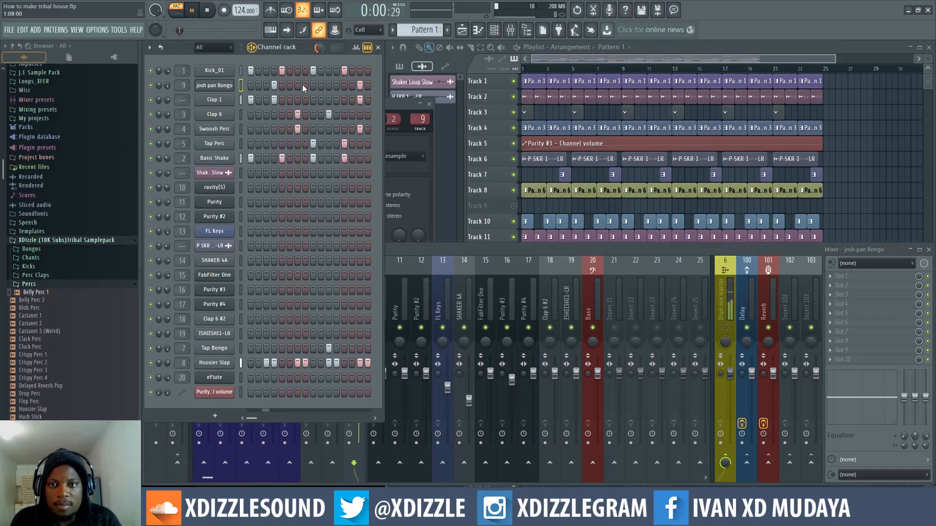
pyautogui.click(214, 99)
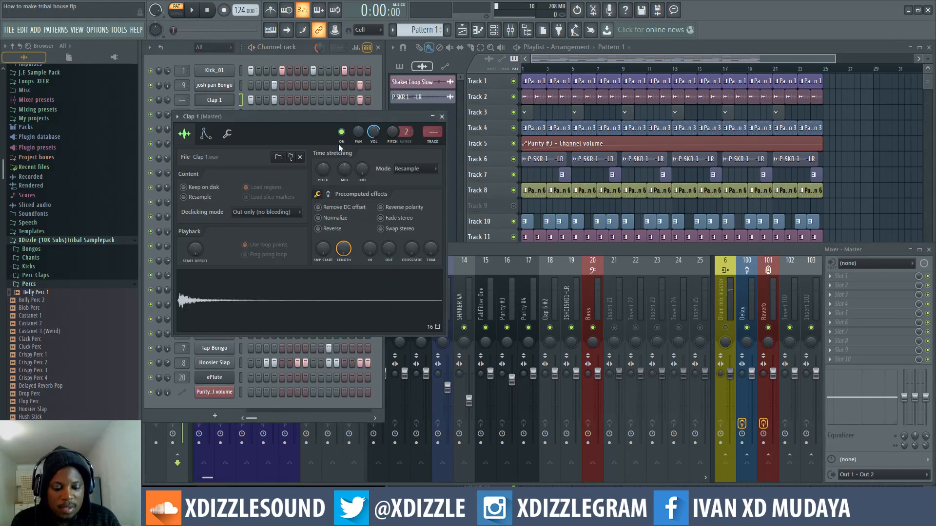
pyautogui.hotkey('ctrl', 'l')
# - Raise the trim setting of the Clap 1 sample and close its channel settings
pyautogui.moveTo(344, 116); pyautogui.dragTo(342, 120)
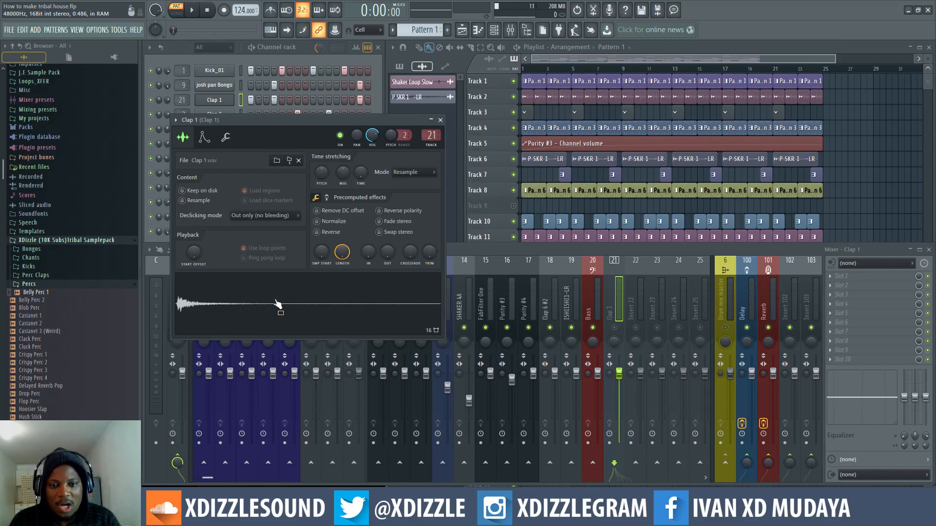
pyautogui.moveTo(428, 255); pyautogui.dragTo(431, 245)
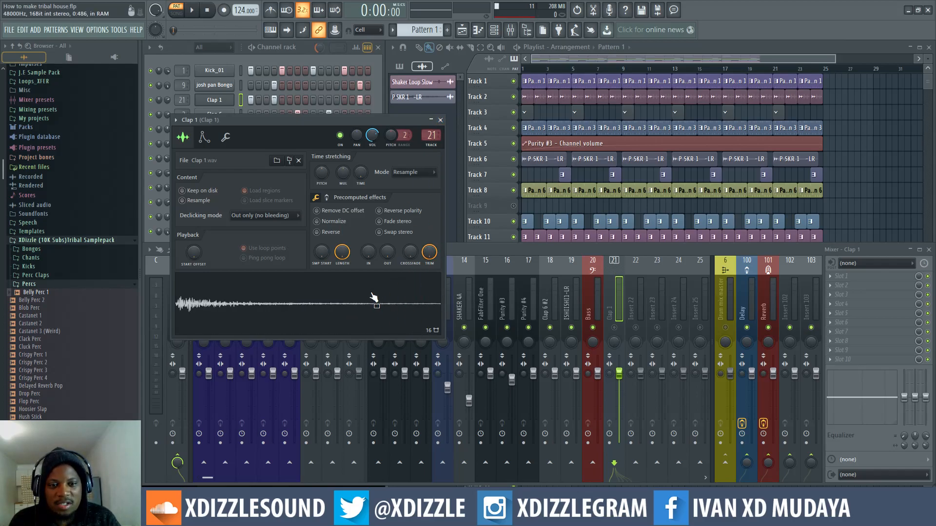
pyautogui.click(440, 120)
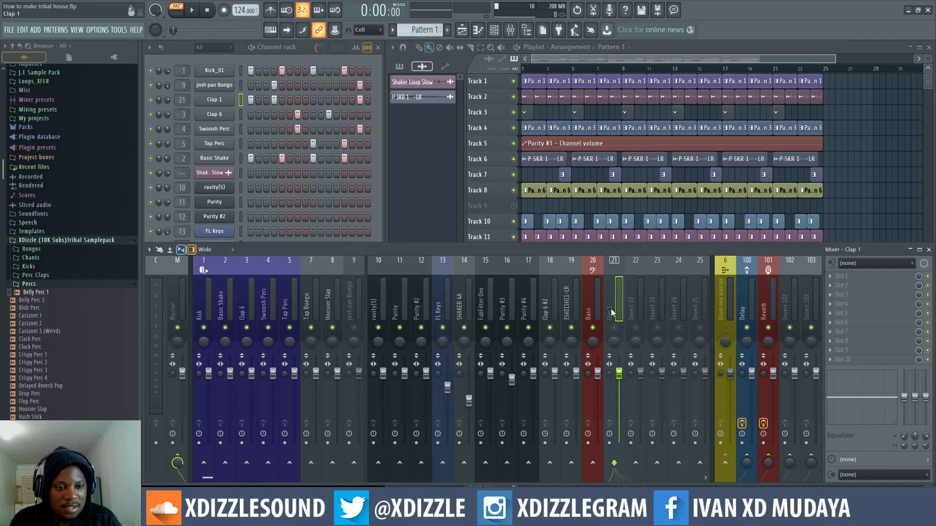
# - Play the pattern and route the Clap 1 mixer track only to the Drum mix master
pyautogui.press('space')
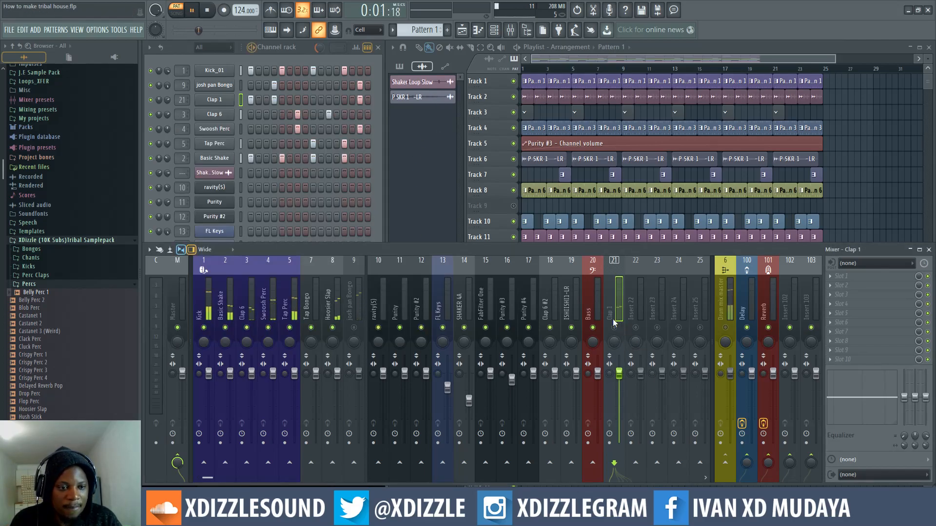
pyautogui.rightClick(726, 459)
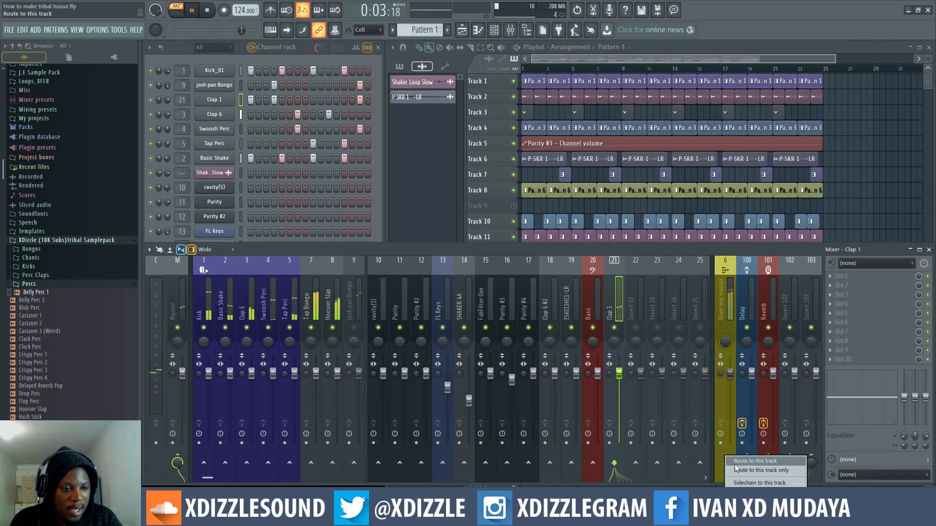
pyautogui.click(771, 470)
pyautogui.press('space')
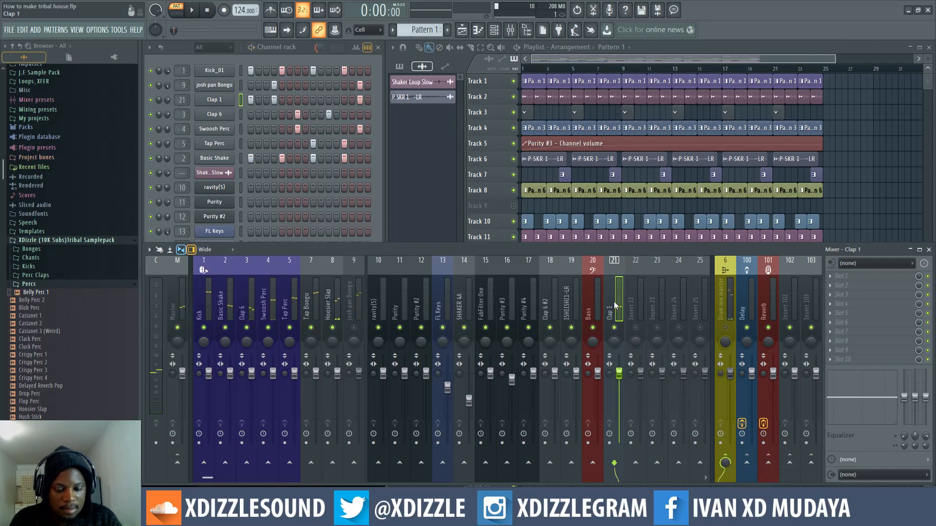
# - Move the Clap 1 mixer track to slot 10, directly after josh pan Bongo
pyautogui.hotkey('alt', 'Left')
pyautogui.hotkey('alt', 'Left')
pyautogui.hotkey('alt', 'Left')
pyautogui.hotkey('alt', 'Left')
pyautogui.hotkey('alt', 'Left')
pyautogui.hotkey('alt', 'Left')
pyautogui.hotkey('alt', 'Left')
pyautogui.hotkey('alt', 'Left')
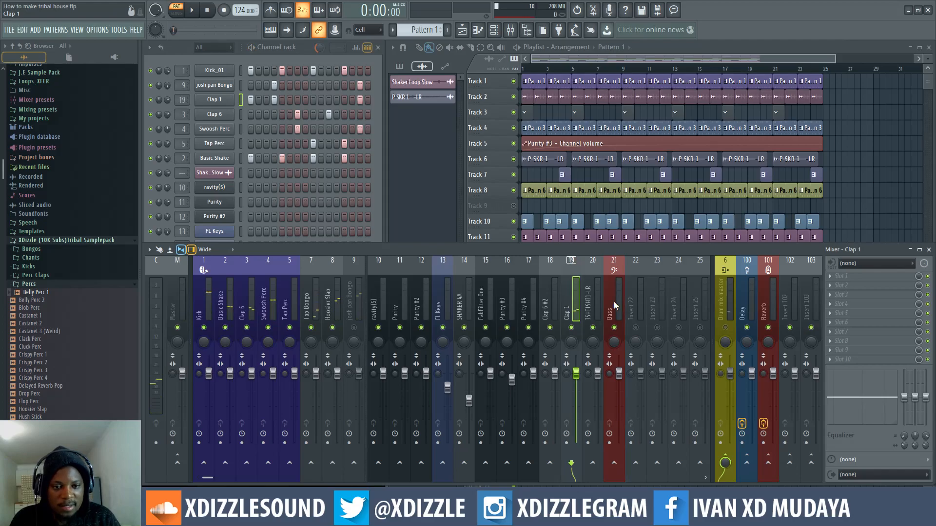
pyautogui.hotkey('alt', 'Left')
pyautogui.hotkey('alt', 'Left')
pyautogui.hotkey('alt', 'Left')
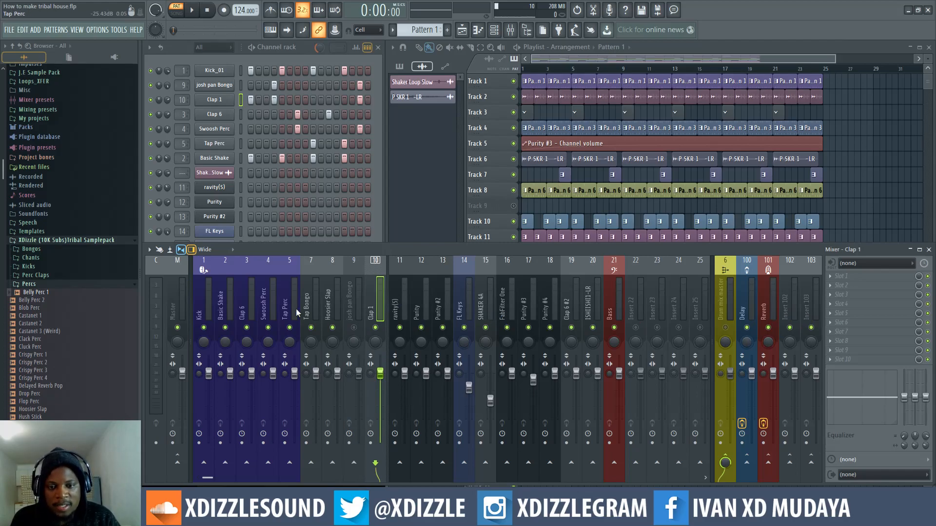
# - Unmute the josh pan Bongo mixer track while the pattern plays and stop playback
pyautogui.press('space')
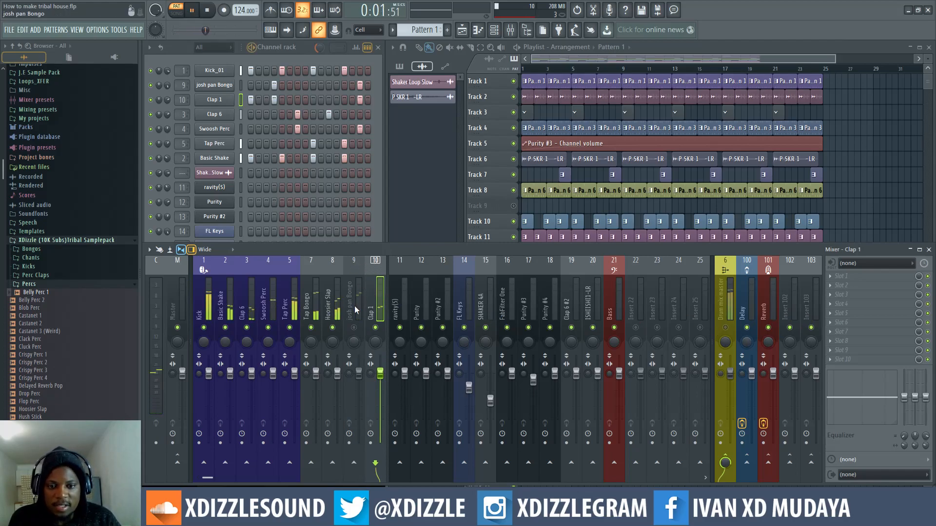
pyautogui.click(354, 328)
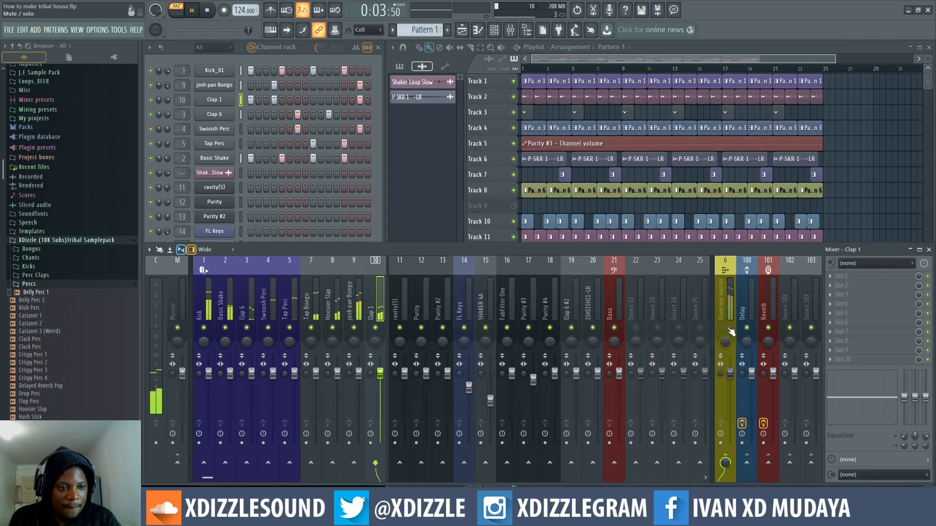
pyautogui.press('space')
# - Assign the Shaker Loop Slow channel to mixer track 22 and route it only to the Drum mix master
pyautogui.doubleClick(580, 101)
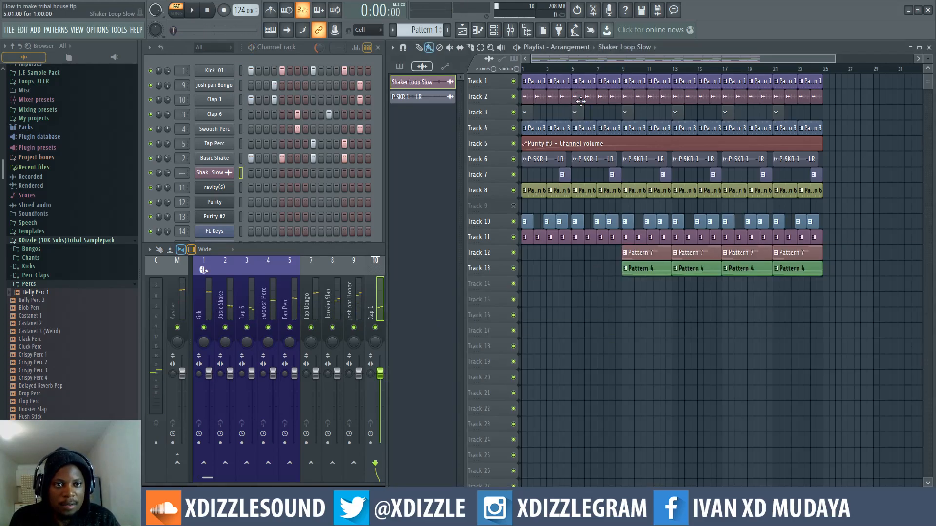
pyautogui.click(496, 205)
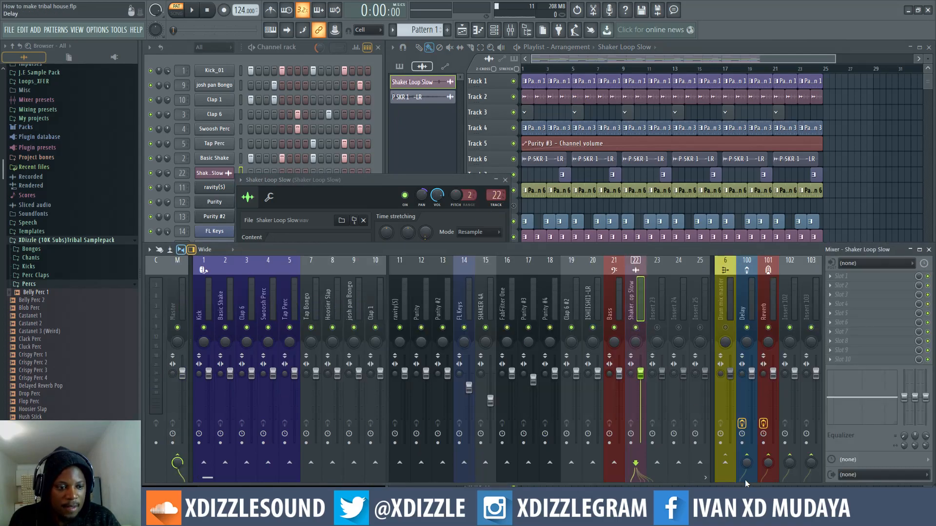
pyautogui.rightClick(725, 459)
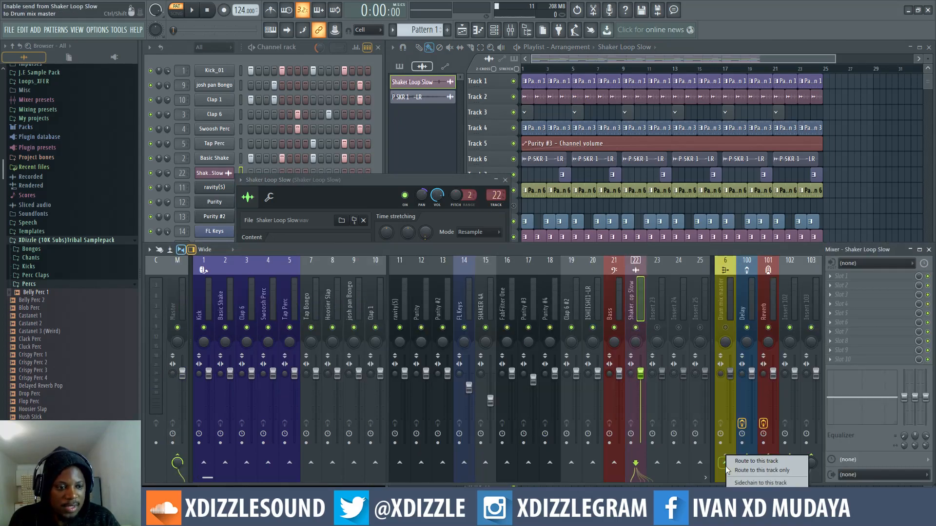
pyautogui.click(768, 473)
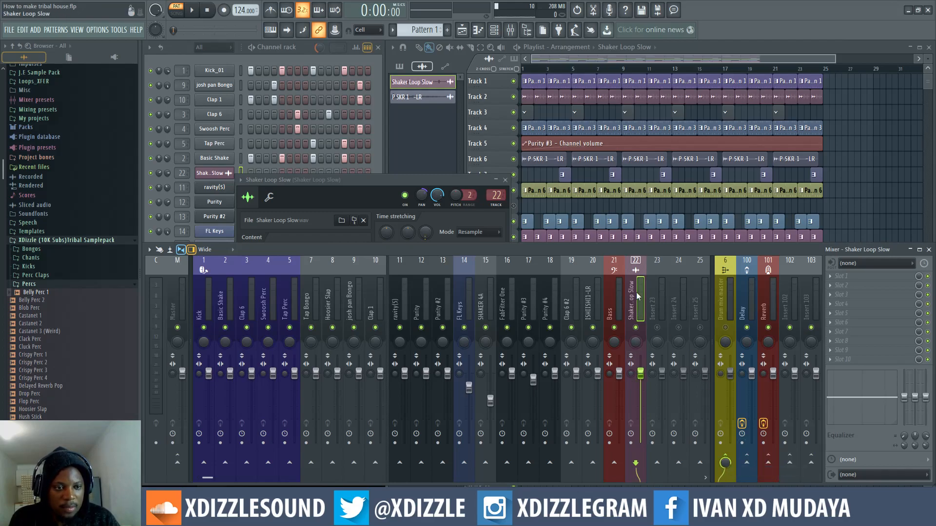
# - Move the Shaker Loop Slow mixer track to slot 11, directly after Clap 1
pyautogui.hotkey('alt', 'Left')
pyautogui.hotkey('alt', 'Left')
pyautogui.hotkey('alt', 'Left')
pyautogui.hotkey('alt', 'Left')
pyautogui.hotkey('alt', 'Left')
pyautogui.hotkey('alt', 'Left')
pyautogui.hotkey('alt', 'Left')
pyautogui.hotkey('alt', 'Left')
pyautogui.hotkey('alt', 'Left')
pyautogui.hotkey('alt', 'Left')
pyautogui.hotkey('alt', 'Left')
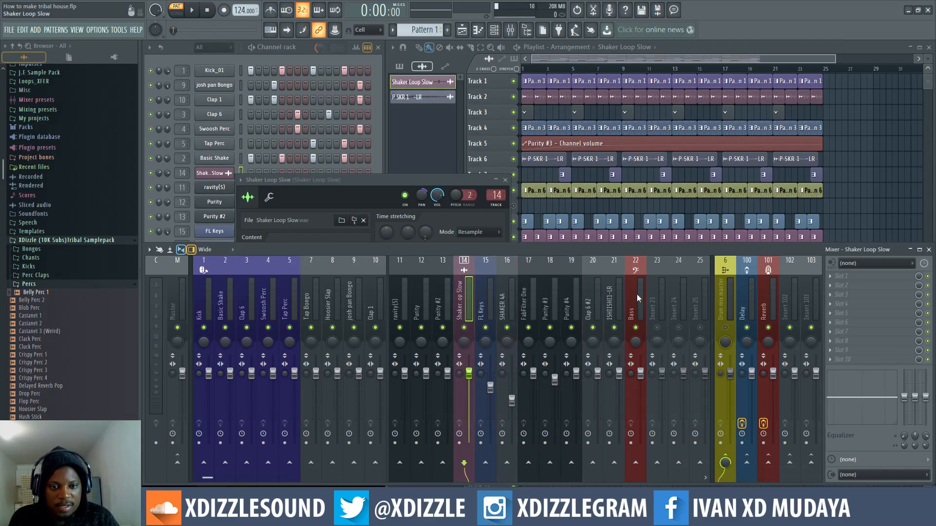
pyautogui.hotkey('alt', 'Left')
pyautogui.hotkey('alt', 'Right')
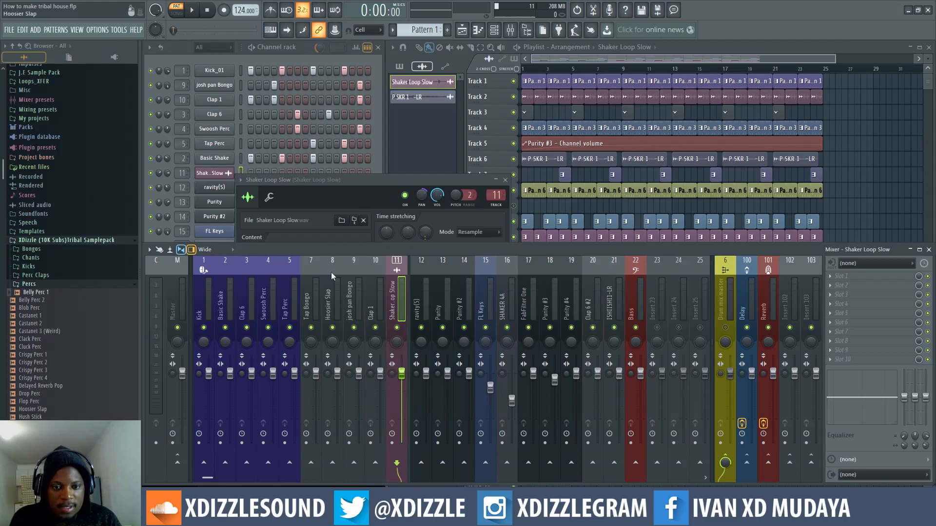
# - Select all drum mixer tracks from Kick to Shaker Loop Slow and colour them yellow like the Drum mix master
pyautogui.click(385, 302)
pyautogui.click(403, 309)
pyautogui.click(381, 312)
pyautogui.click(397, 312)
pyautogui.click(369, 307)
pyautogui.click(394, 307)
pyautogui.moveTo(204, 303); pyautogui.dragTo(381, 306)
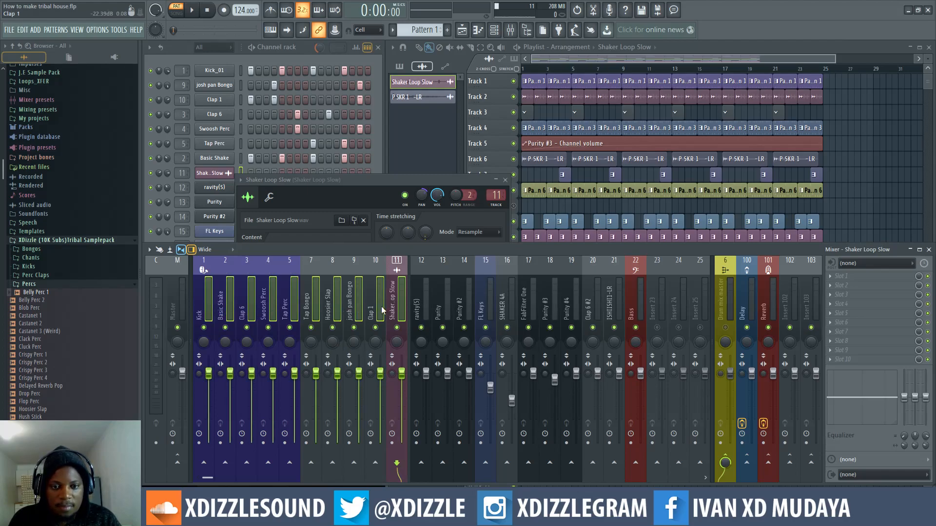
pyautogui.rightClick(382, 306)
pyautogui.moveTo(423, 300)
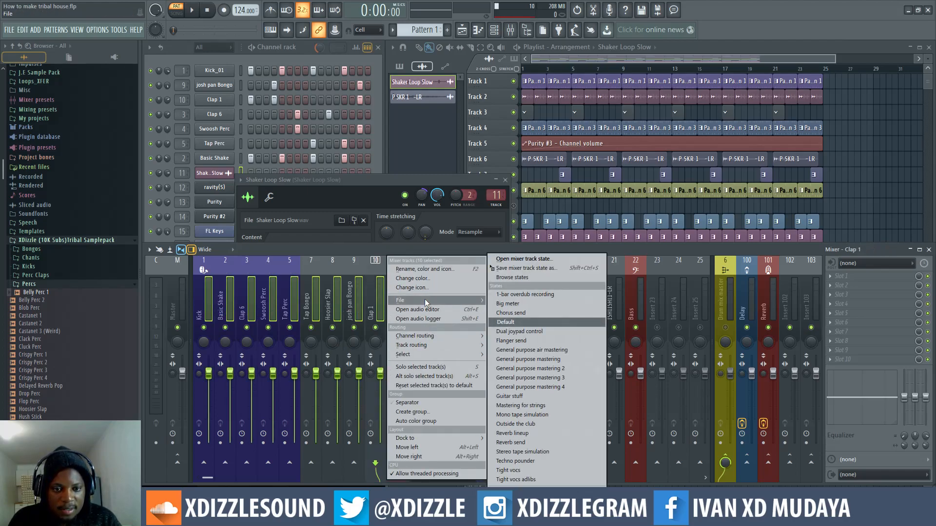
pyautogui.click(431, 278)
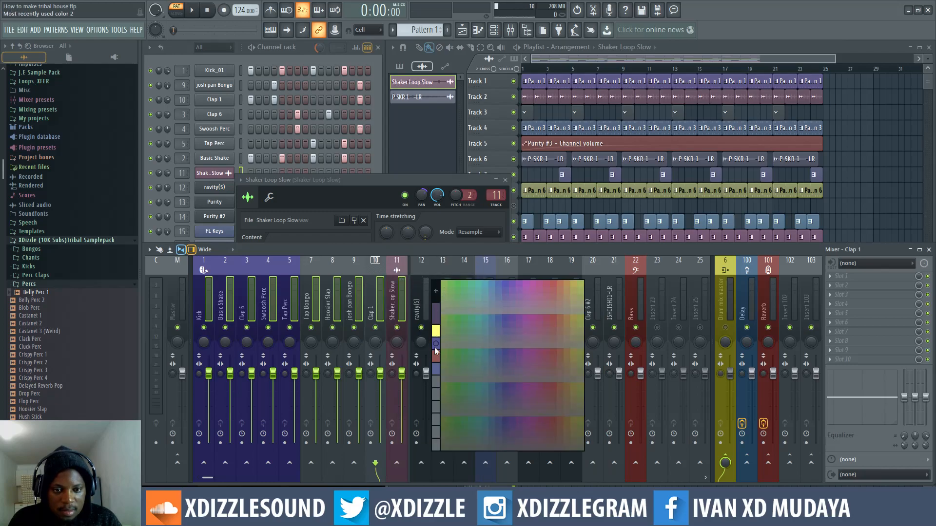
pyautogui.click(435, 331)
pyautogui.click(362, 302)
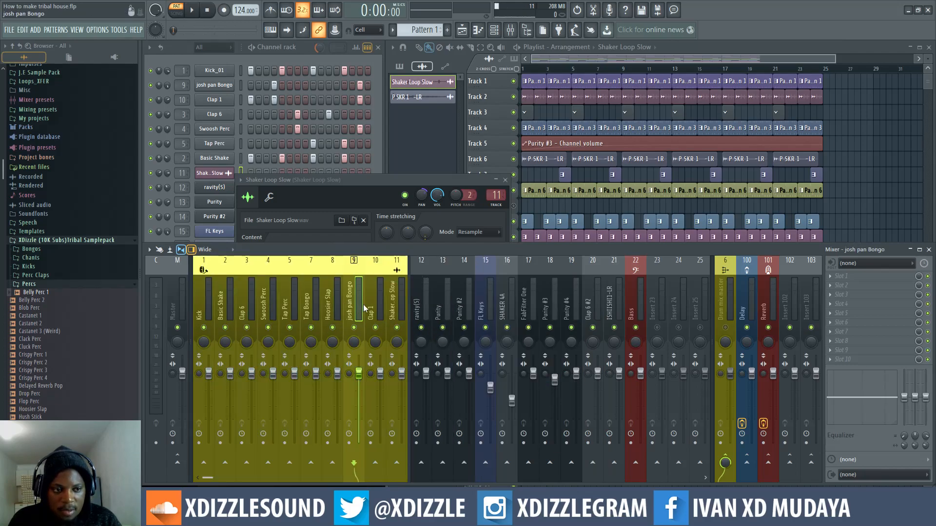
pyautogui.scroll(-3, 360, 302)
pyautogui.scroll(3, 359, 303)
pyautogui.click(335, 302)
pyautogui.click(377, 306)
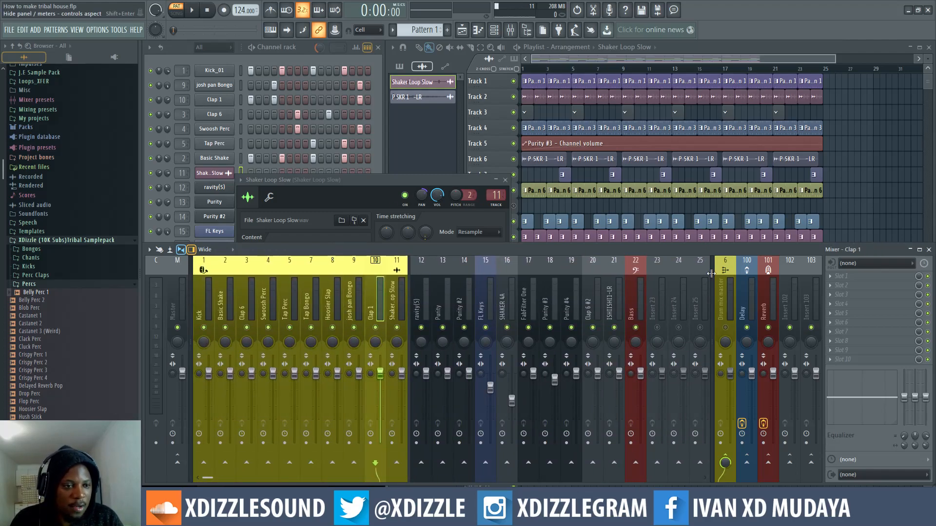
pyautogui.click(400, 308)
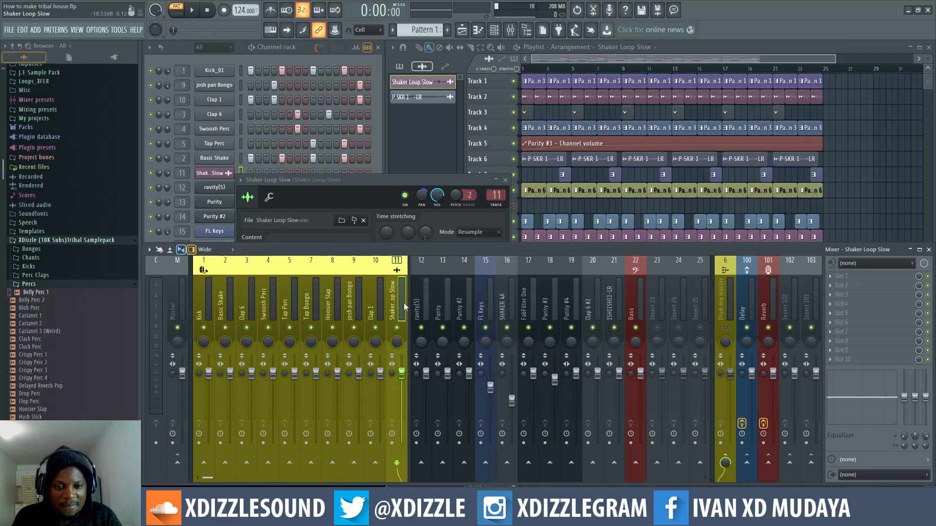
# - Play Pattern 3 and watch the mixer meters to identify which melodic tracks it uses
pyautogui.click(419, 308)
pyautogui.press('space')
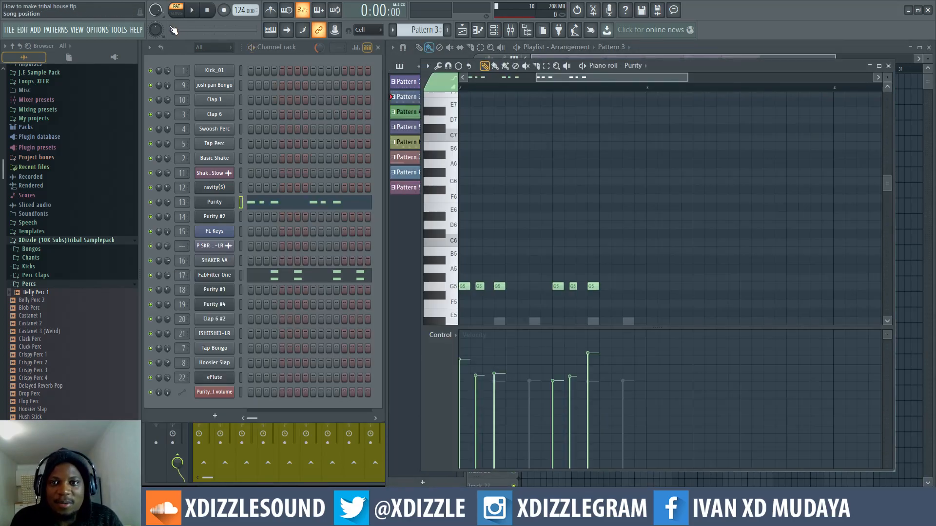
pyautogui.press('space')
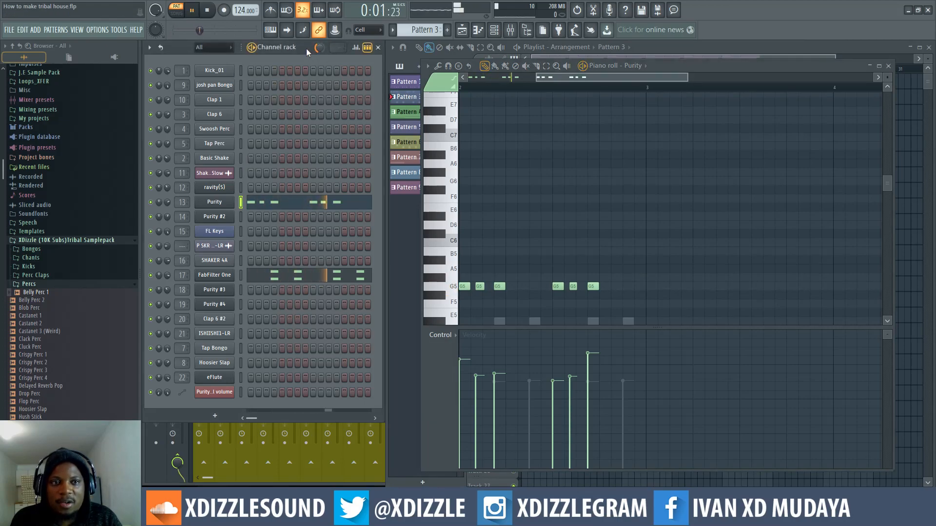
pyautogui.click(511, 31)
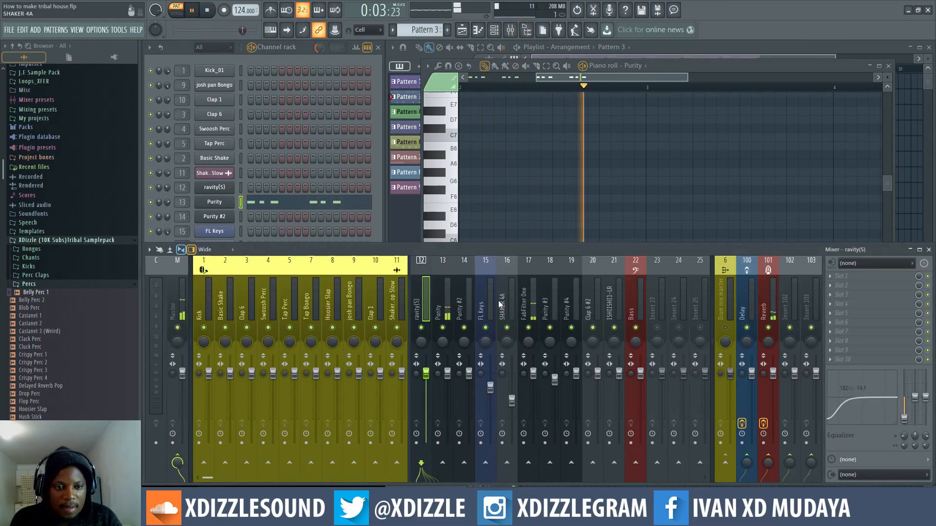
pyautogui.click(534, 308)
pyautogui.click(448, 310)
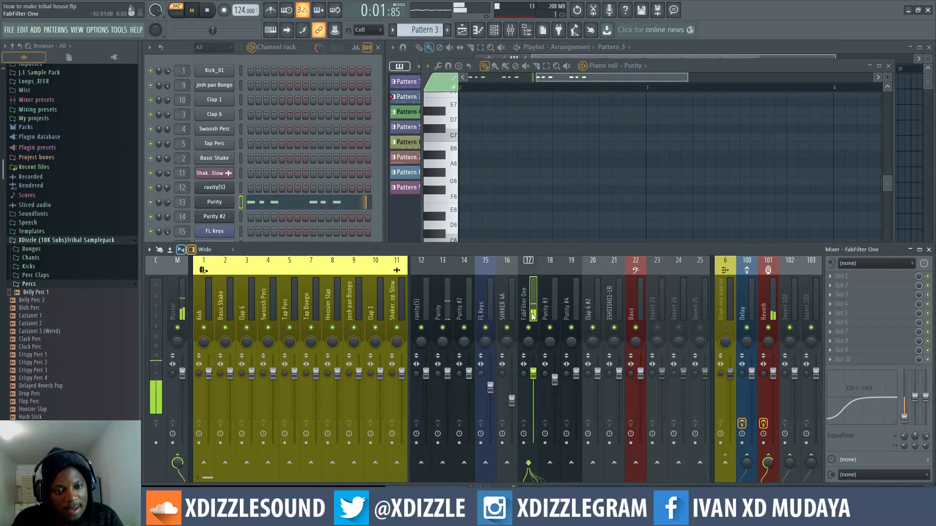
# - Stop playback and check which preset the Purity instrument on mixer track 13 uses
pyautogui.rightClick(447, 310)
pyautogui.click(448, 305)
pyautogui.rightClick(448, 291)
pyautogui.click(442, 288)
pyautogui.press('space')
pyautogui.click(210, 204)
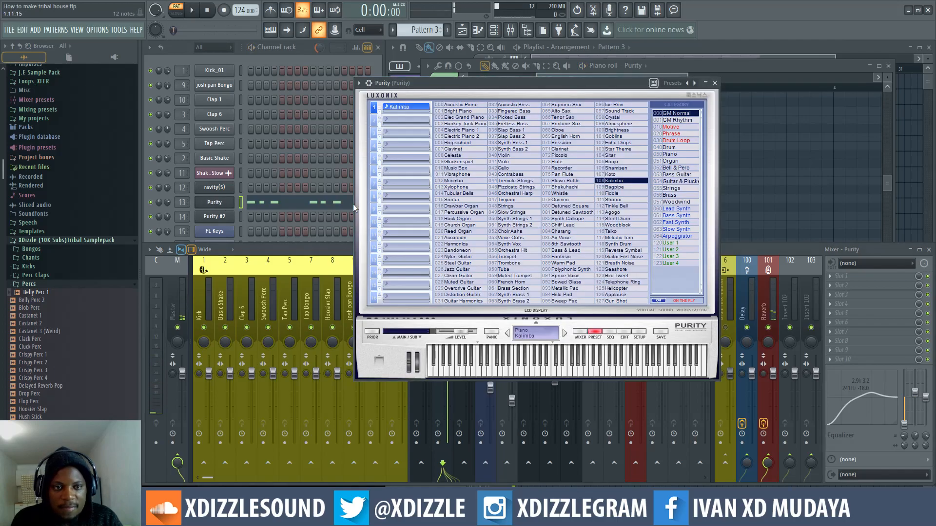
pyautogui.click(715, 84)
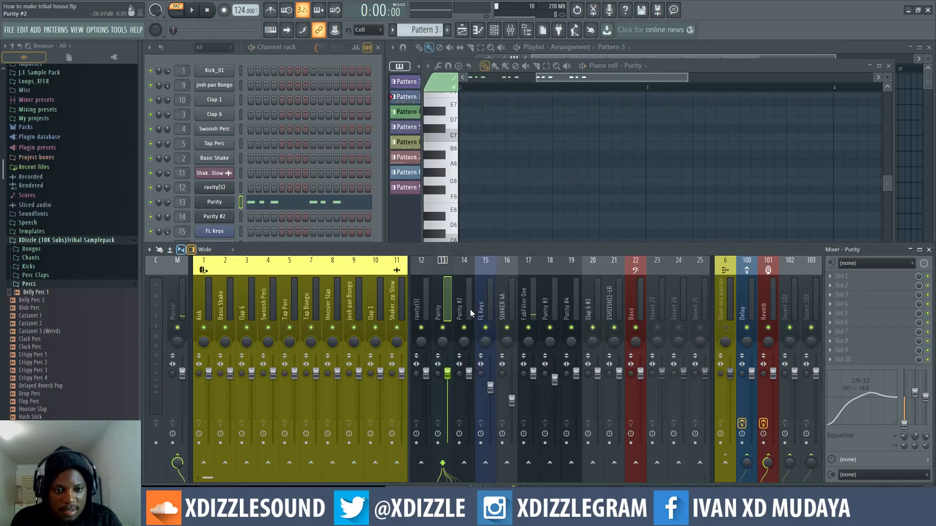
# - Rename the Purity mixer track in slot 13 as Kalimba with an orange colour and move it to slot 12
pyautogui.rightClick(443, 258)
pyautogui.click(492, 268)
pyautogui.click(423, 262)
pyautogui.write('Kalimba')
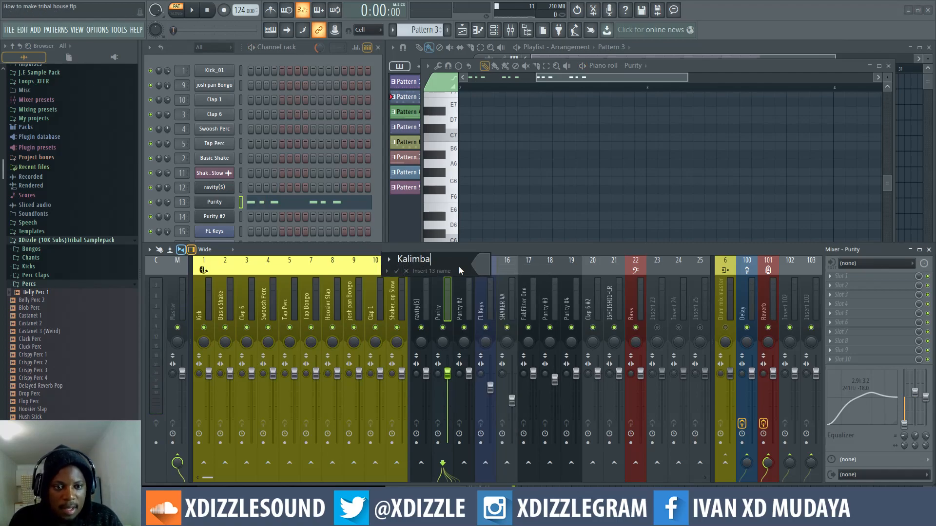
pyautogui.click(491, 268)
pyautogui.click(620, 258)
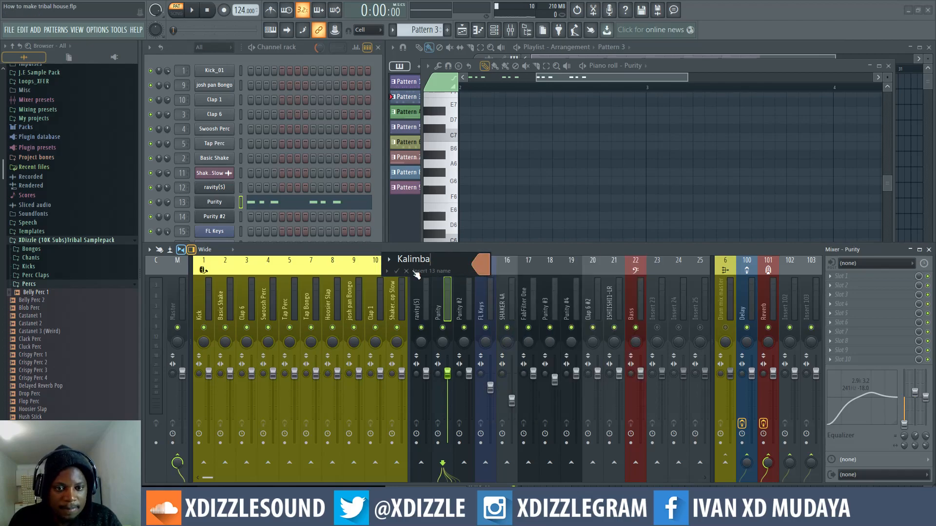
pyautogui.click(396, 271)
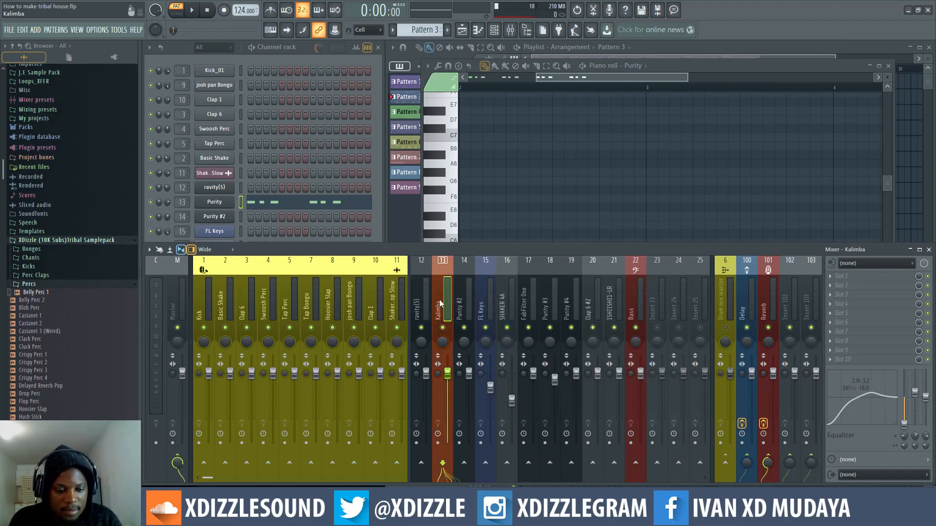
pyautogui.hotkey('alt', 'Left')
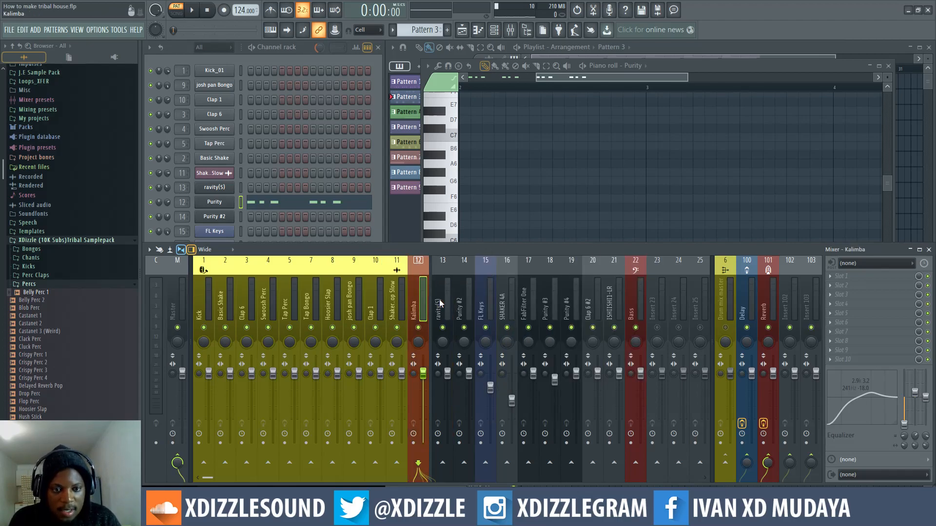
# - Change the colour of the Bass mixer track to blue
pyautogui.click(630, 304)
pyautogui.rightClick(634, 303)
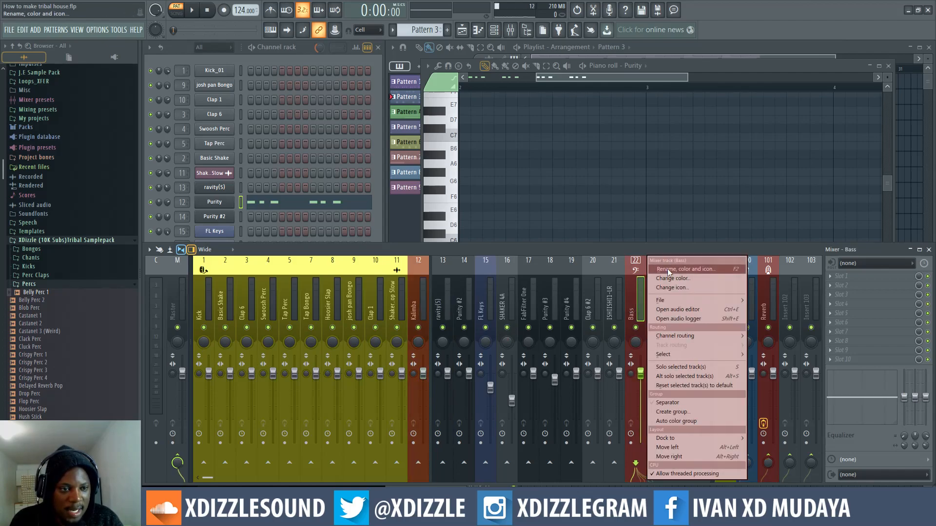
pyautogui.click(668, 269)
pyautogui.click(745, 282)
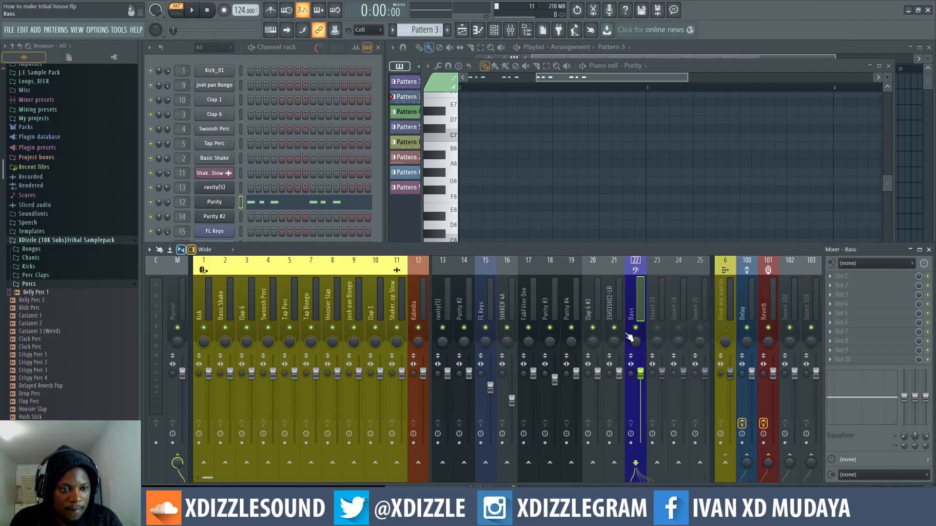
# - Play Pattern 3, find the other sounding melodic track and select the FabFilter One mixer track
pyautogui.click(505, 312)
pyautogui.click(488, 311)
pyautogui.press('space')
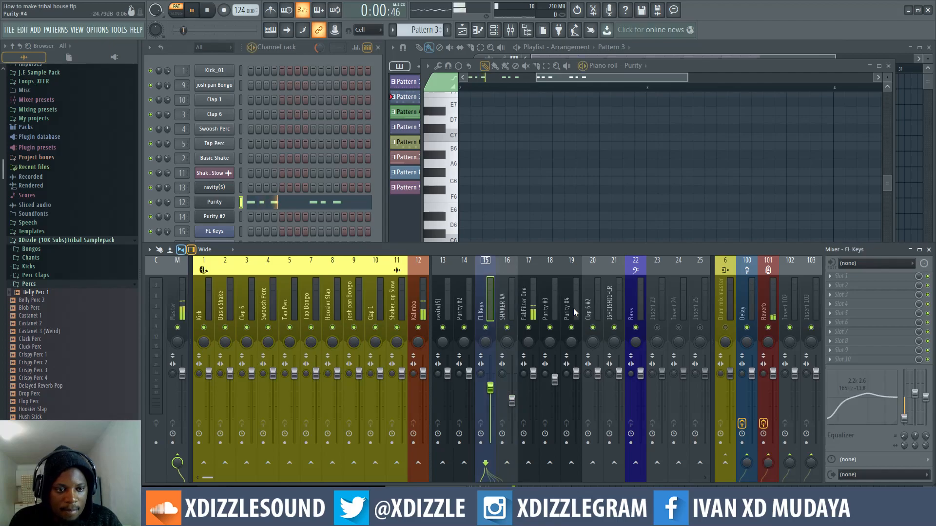
pyautogui.click(533, 315)
pyautogui.press('space')
pyautogui.rightClick(537, 312)
pyautogui.click(526, 304)
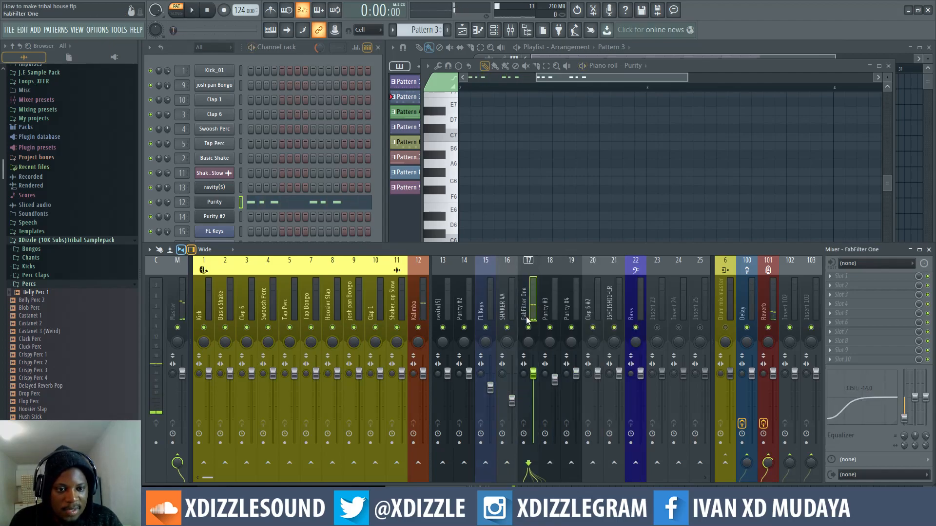
# - Play Pattern 3 and move the Kalimba mixer track to slot 13, directly after ravity(S)
pyautogui.press('space')
pyautogui.click(424, 312)
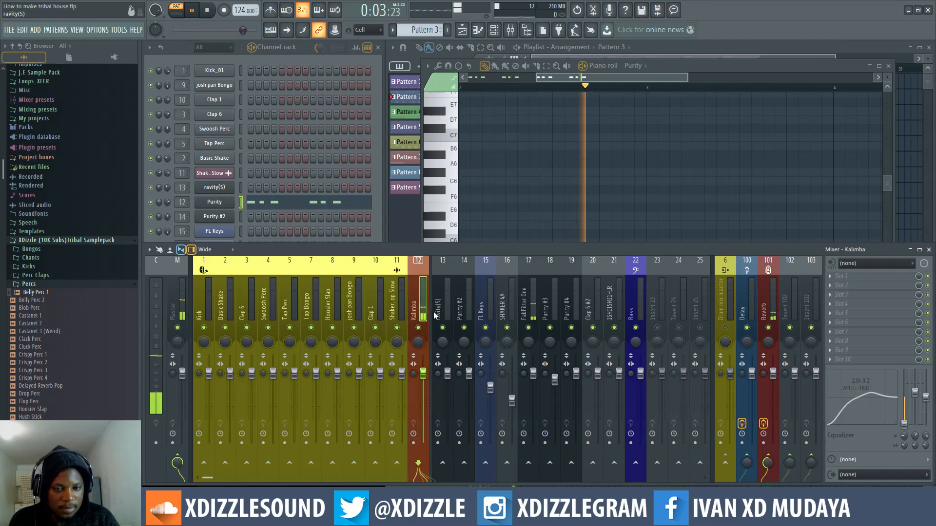
pyautogui.hotkey('alt', 'Right')
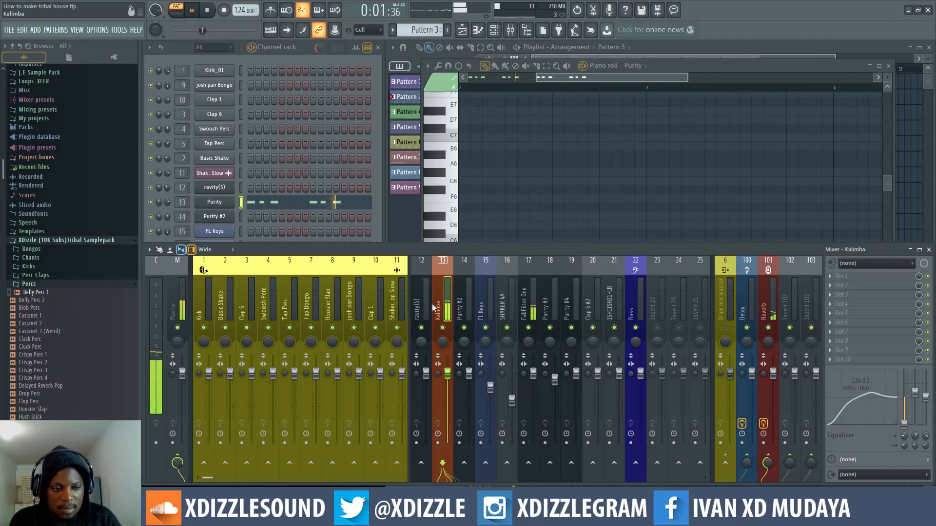
# - Play Pattern 4 and briefly solo the Purity #2 mixer track in slot 14 to identify its sound
pyautogui.click(464, 269)
pyautogui.press('space')
pyautogui.press('KP_Add')
pyautogui.press('space')
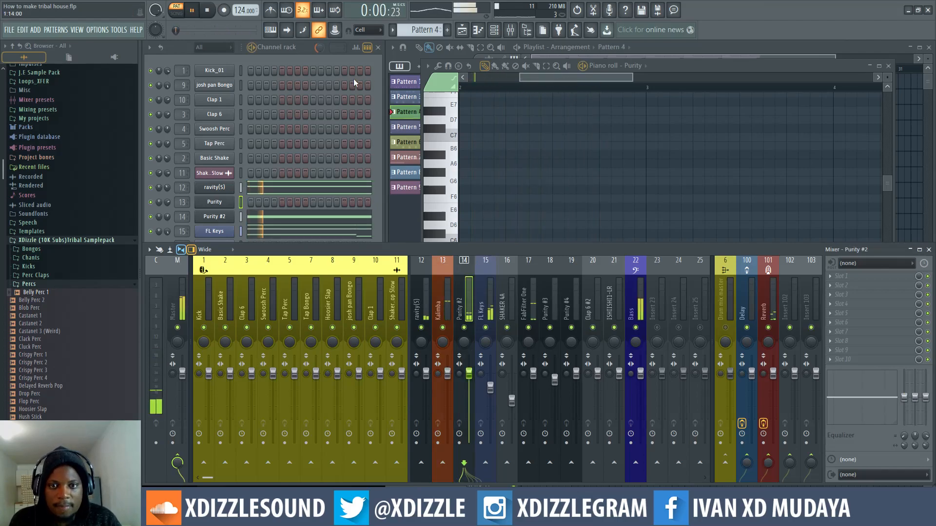
pyautogui.click(446, 312)
pyautogui.click(465, 330)
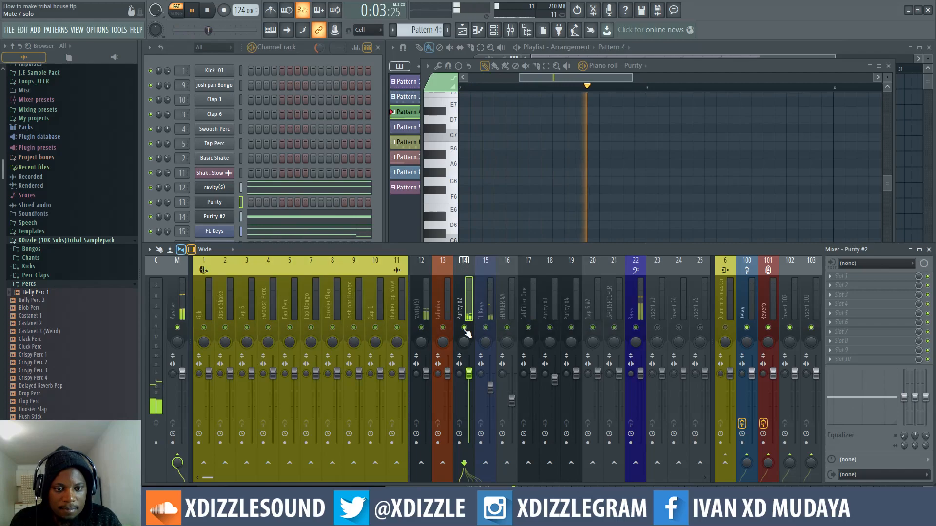
pyautogui.rightClick(466, 331)
# - Rename the Purity #2 mixer track in slot 14 as Hi string and play Pattern 4 again
pyautogui.click(499, 272)
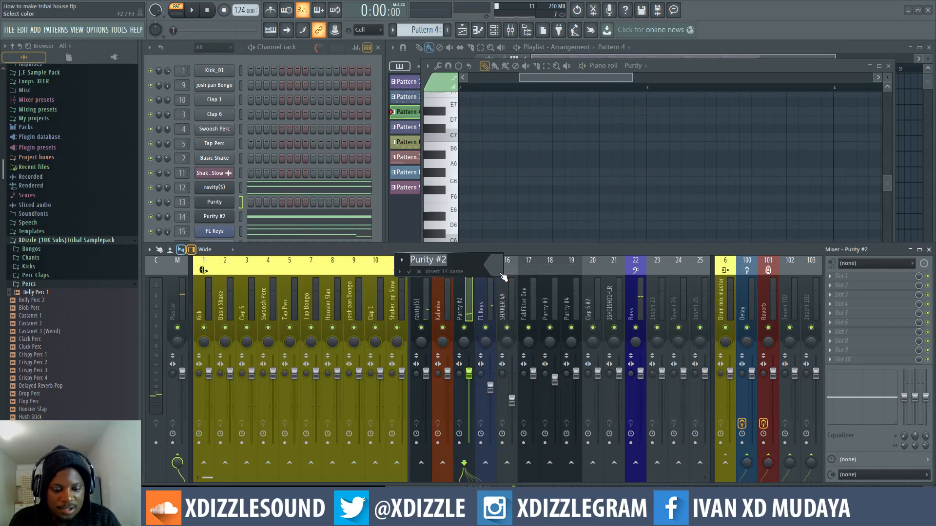
pyautogui.write('Hi stri')
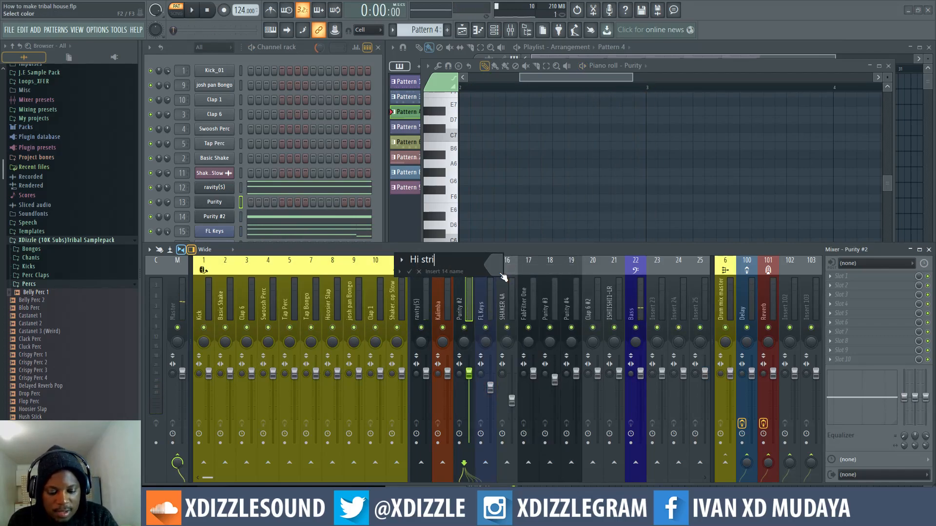
pyautogui.write('ng')
pyautogui.press('Return')
pyautogui.press('space')
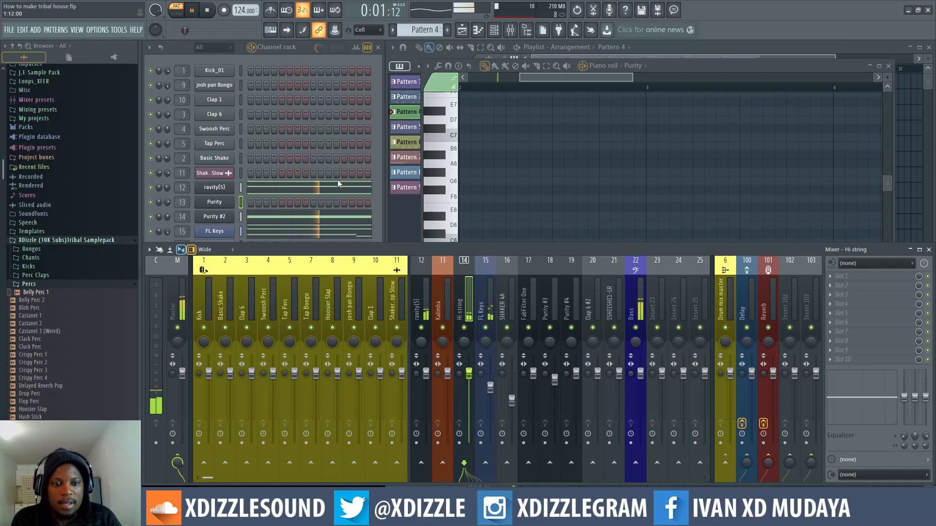
# - Close the piano roll and bring the mixer back in front of the playlist
pyautogui.click(235, 297)
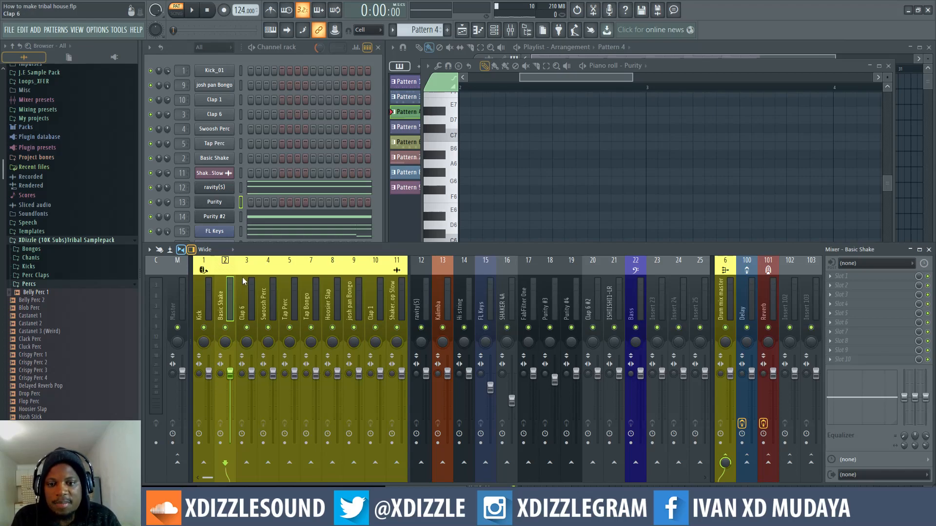
pyautogui.click(889, 65)
pyautogui.click(675, 47)
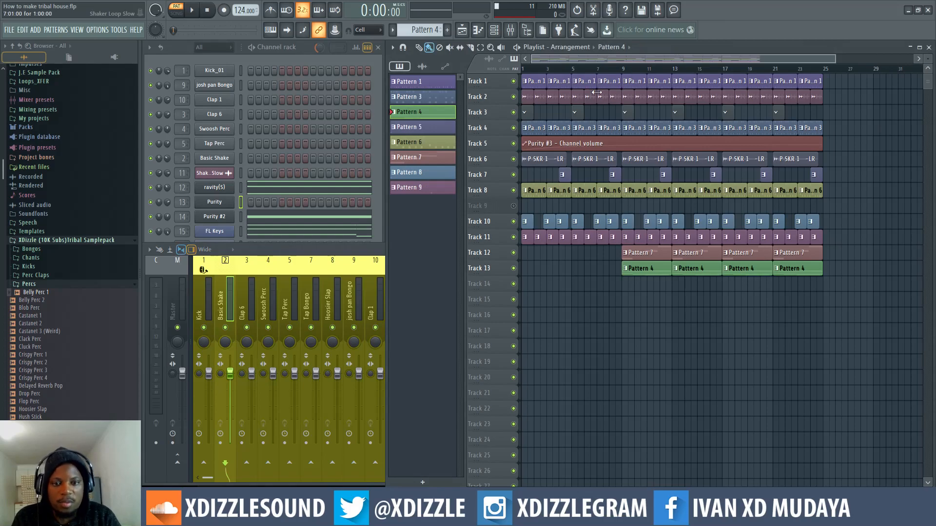
pyautogui.click(360, 254)
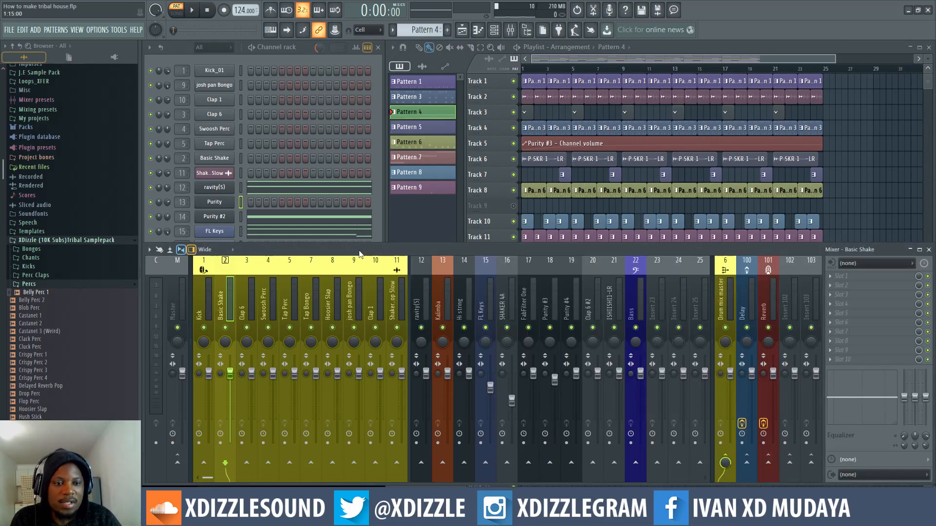
# - Switch playback from pattern to song mode and play the start of the arrangement
pyautogui.press('space')
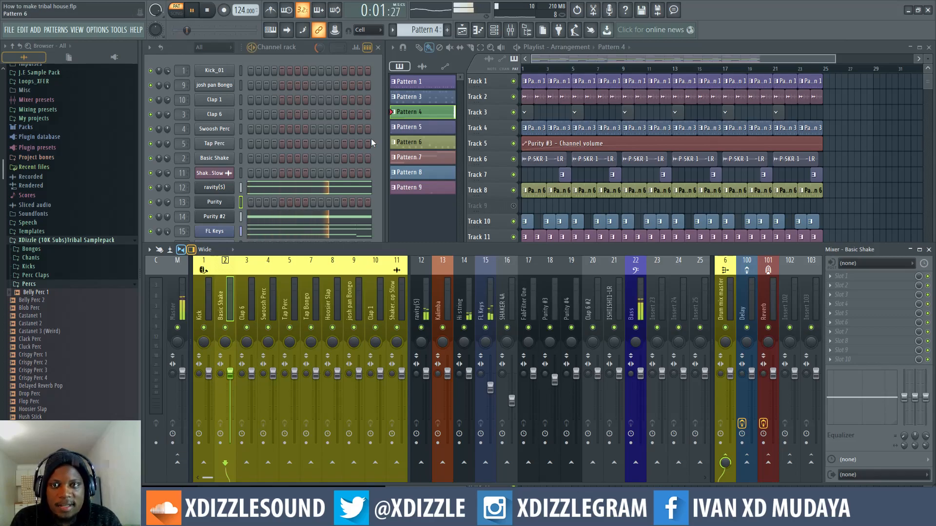
pyautogui.click(176, 13)
pyautogui.press('space')
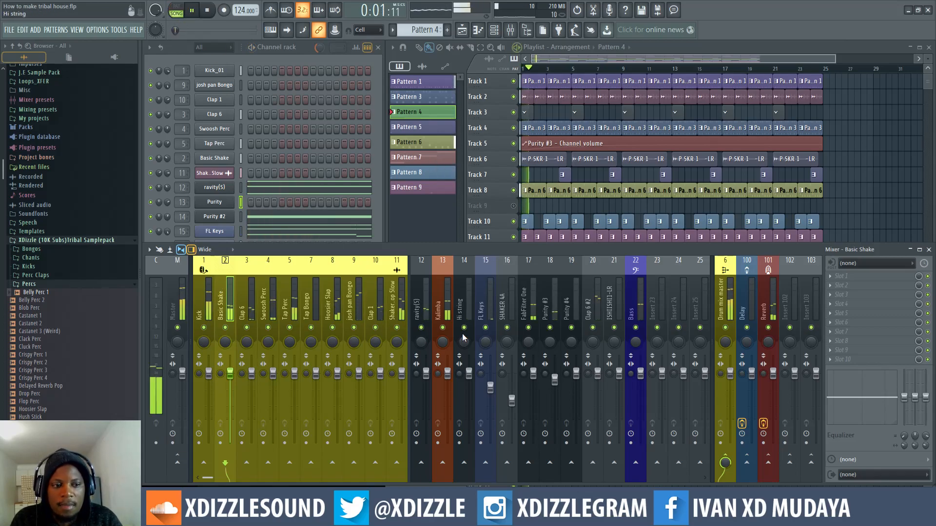
pyautogui.press('space')
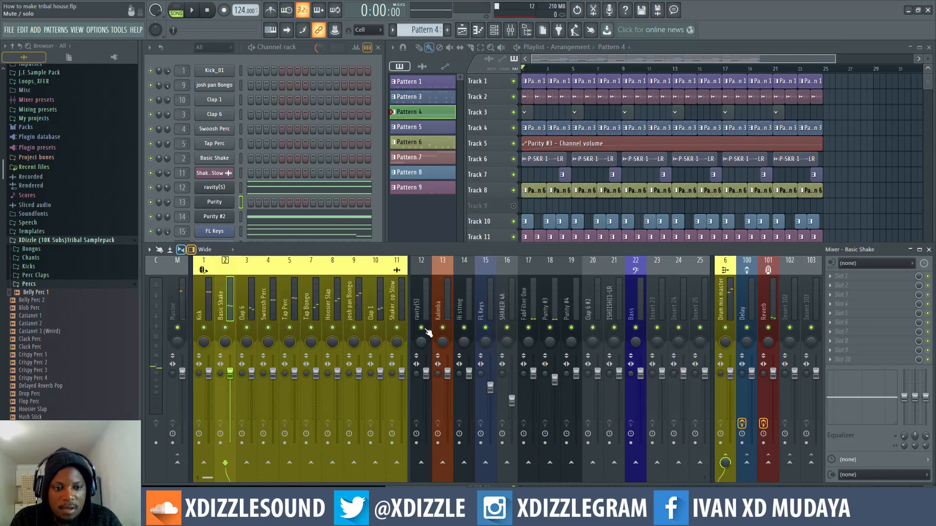
# - Play the song with only the drums audible by soloing Shaker Loop Slow and unmuting drum tracks Kick through Clap 1
pyautogui.rightClick(397, 327)
pyautogui.press('space')
pyautogui.click(375, 327)
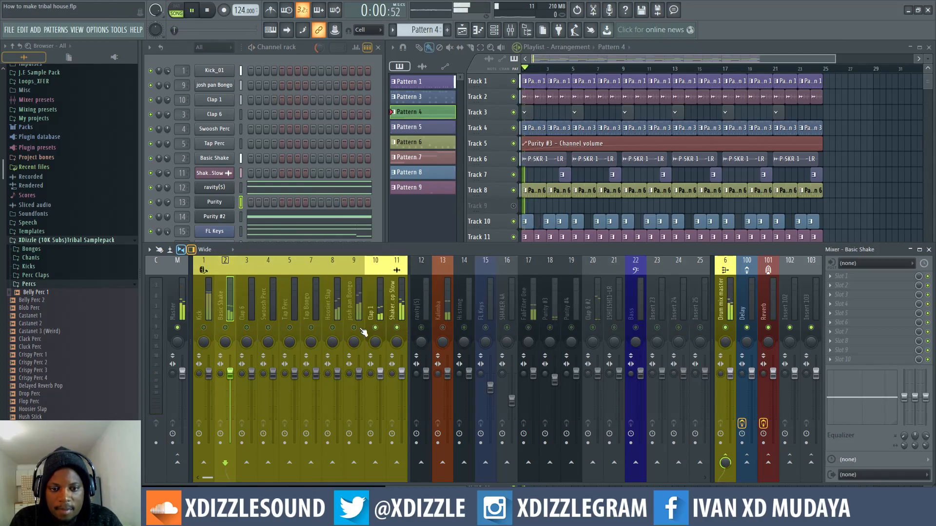
pyautogui.click(204, 328)
pyautogui.click(225, 327)
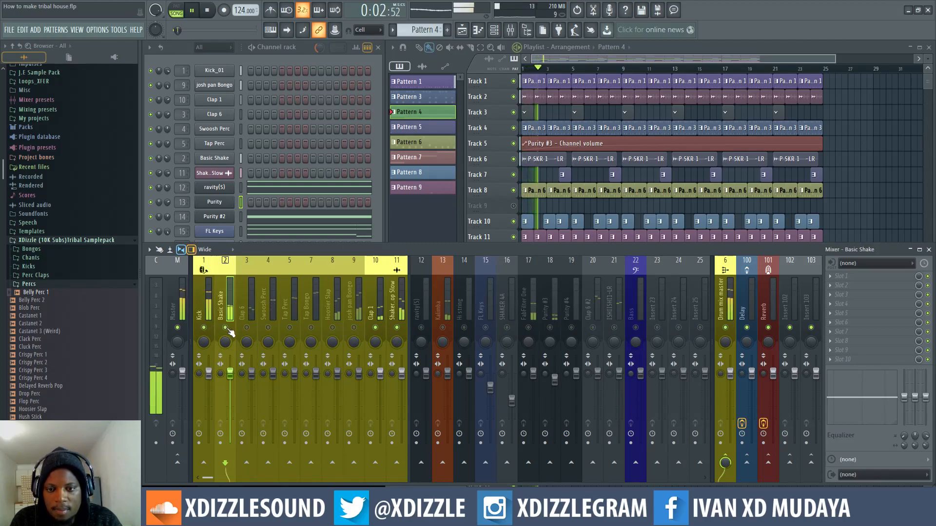
pyautogui.click(246, 328)
pyautogui.click(268, 327)
pyautogui.click(290, 328)
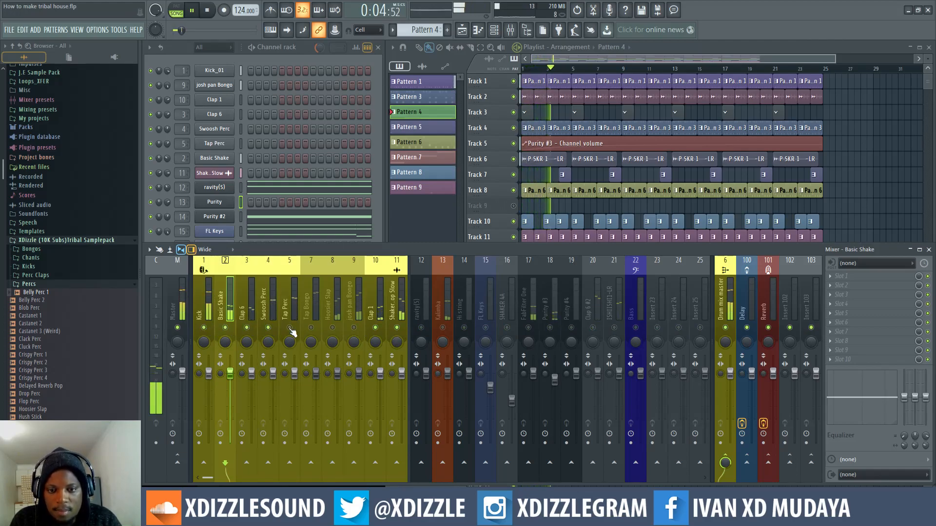
pyautogui.click(311, 328)
pyautogui.click(332, 327)
pyautogui.click(354, 327)
pyautogui.press('space')
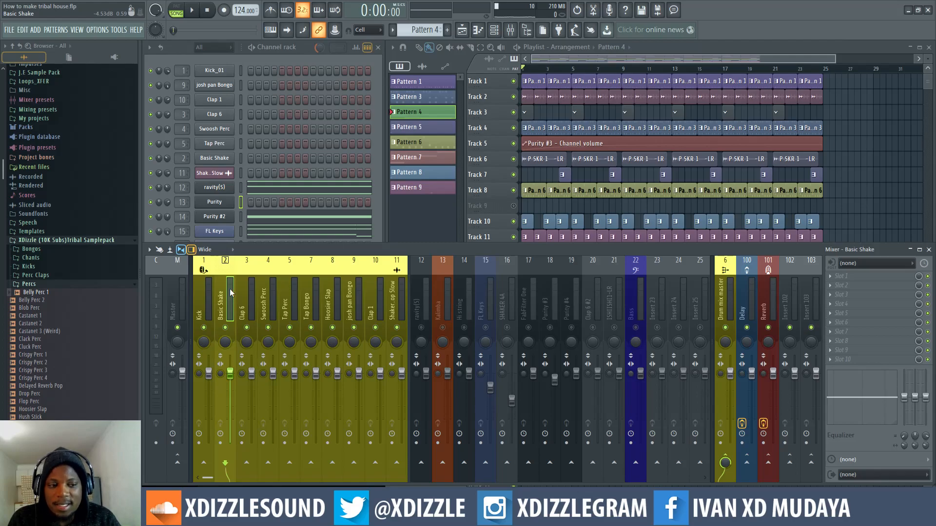
# - Play the song and check the peak levels of the Kick, Master and Current mixer tracks
pyautogui.click(203, 301)
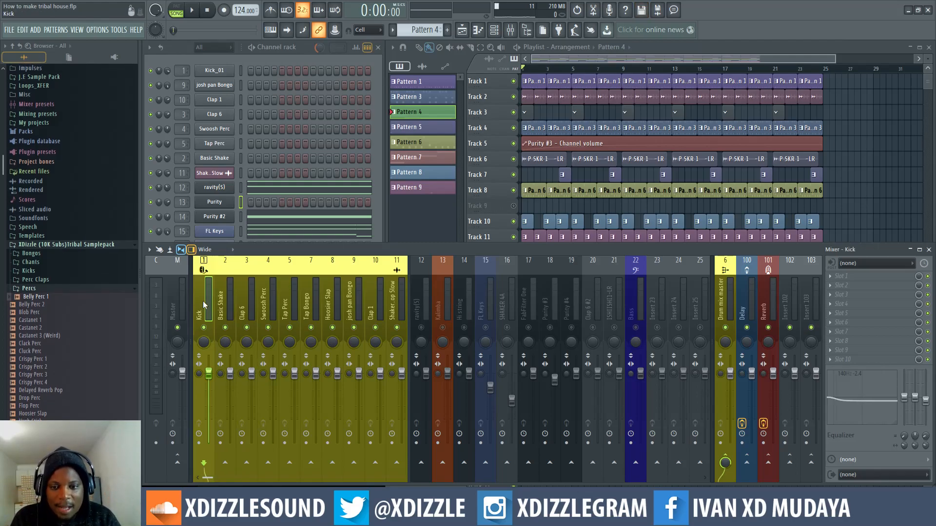
pyautogui.press('space')
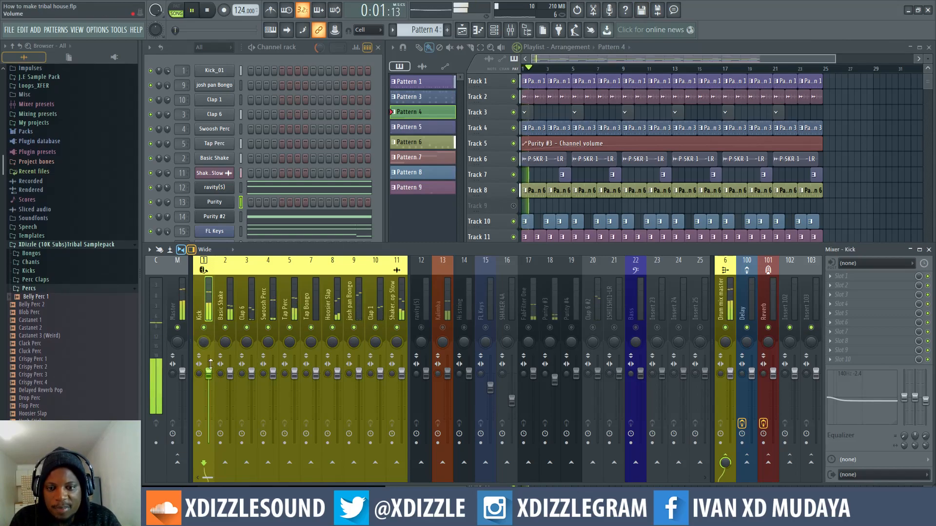
pyautogui.press('space')
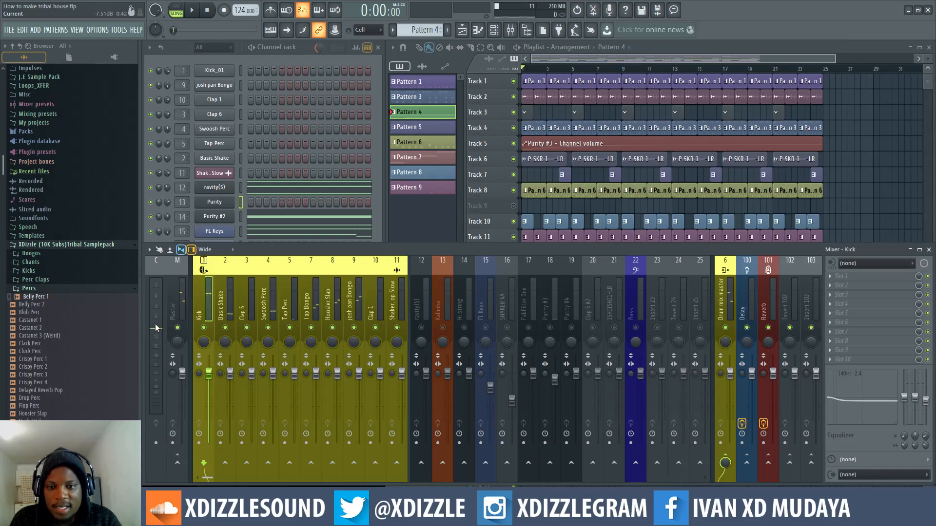
pyautogui.press('space')
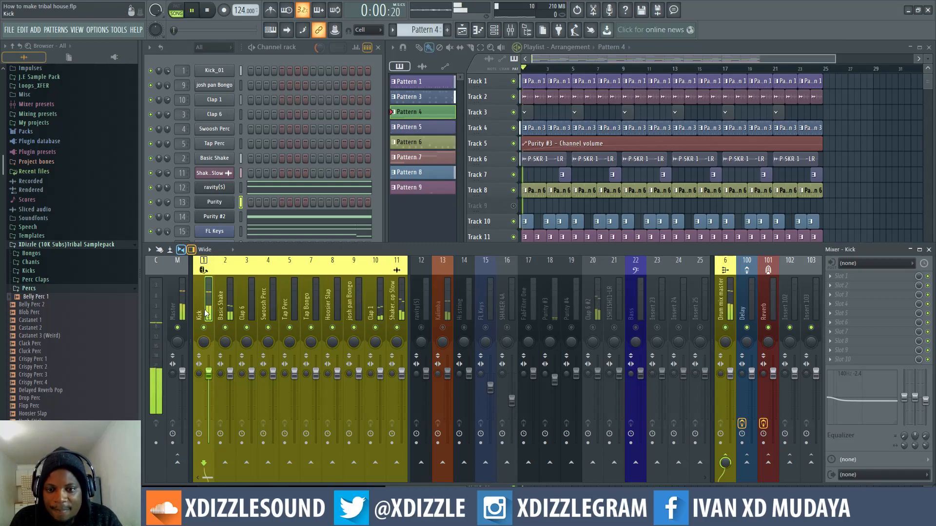
pyautogui.click(181, 306)
pyautogui.press('space')
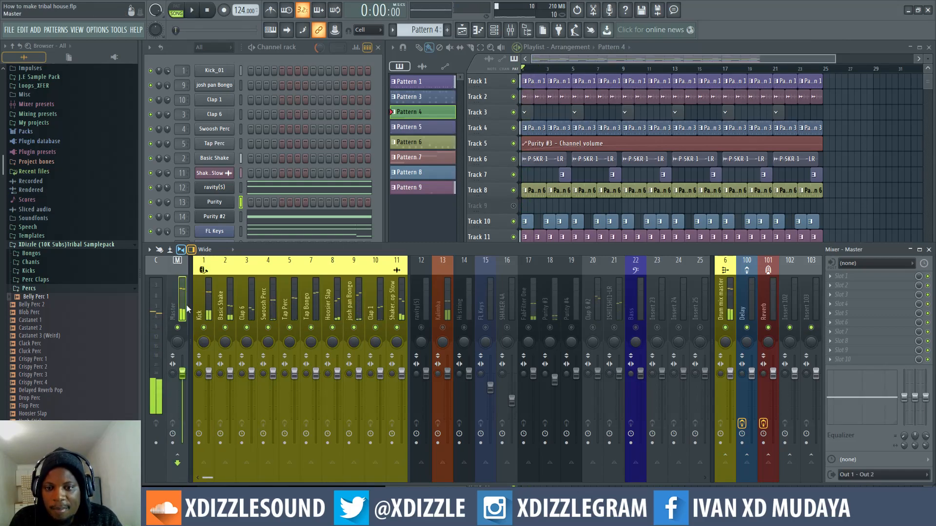
pyautogui.click(158, 314)
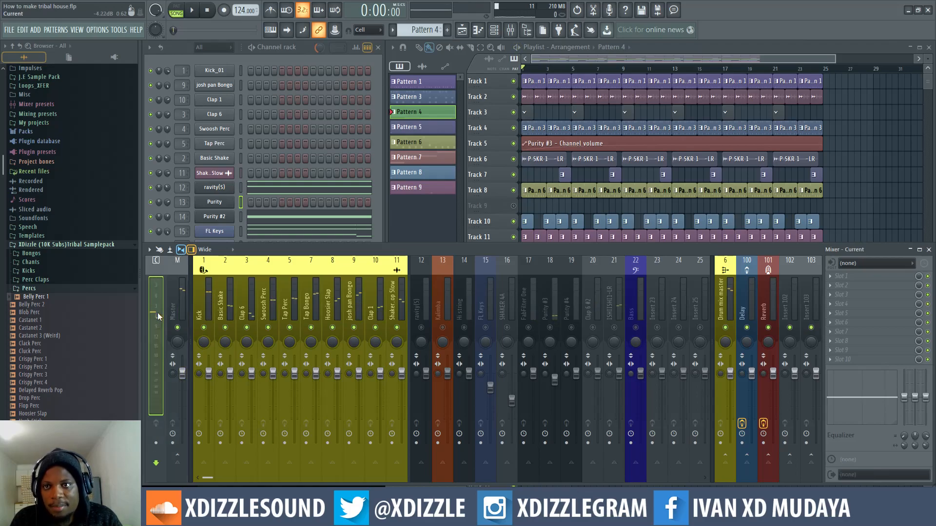
# - Solo the Kick during song playback, unmute Basic Shake and Clap 6 one by one, and lower the volume of all three
pyautogui.click(208, 312)
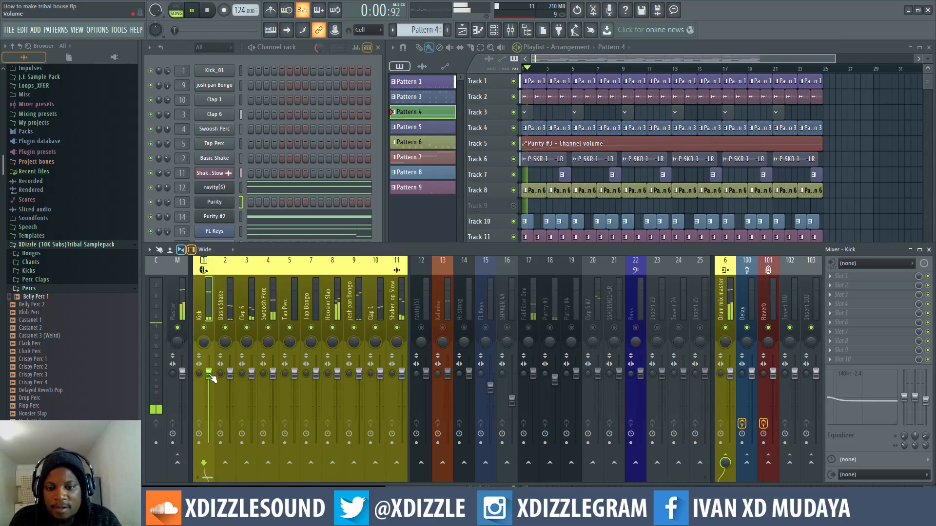
pyautogui.rightClick(203, 327)
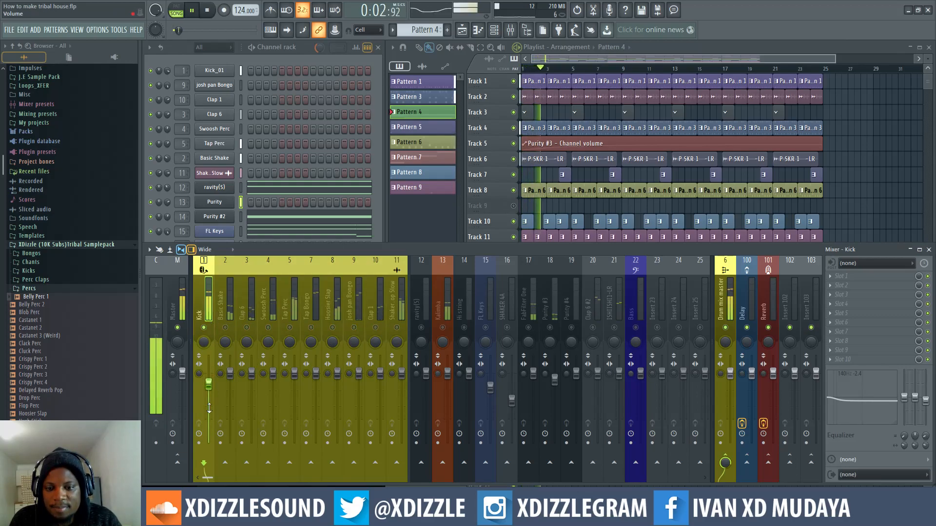
pyautogui.moveTo(208, 384); pyautogui.dragTo(232, 401)
pyautogui.click(225, 328)
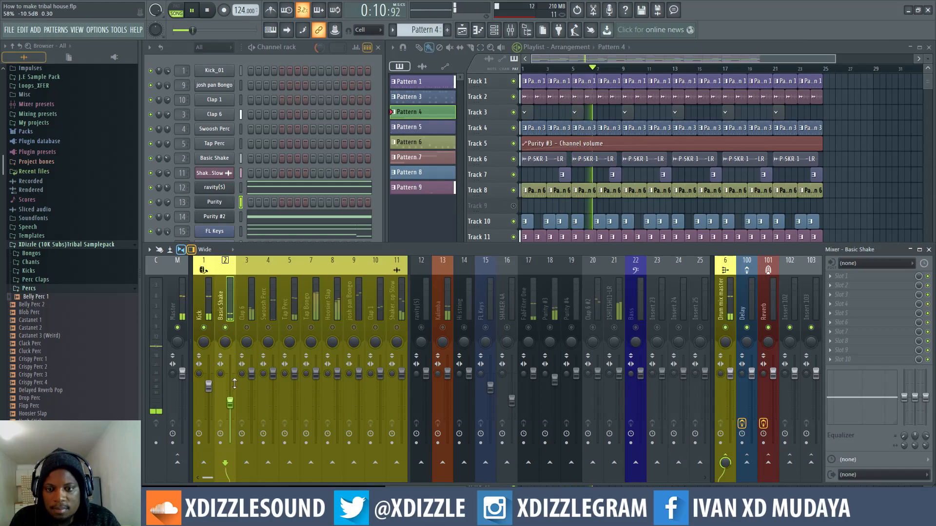
pyautogui.moveTo(230, 409); pyautogui.dragTo(251, 393)
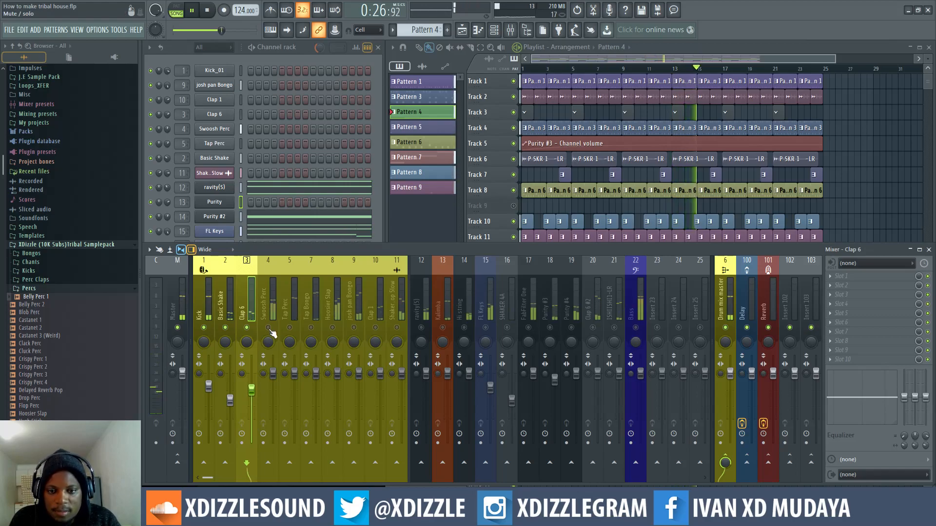
# - Unmute the Swoosh Perc mixer track and lower its volume, fine-tuning it against the first three drums in a replay
pyautogui.moveTo(273, 375); pyautogui.dragTo(276, 408)
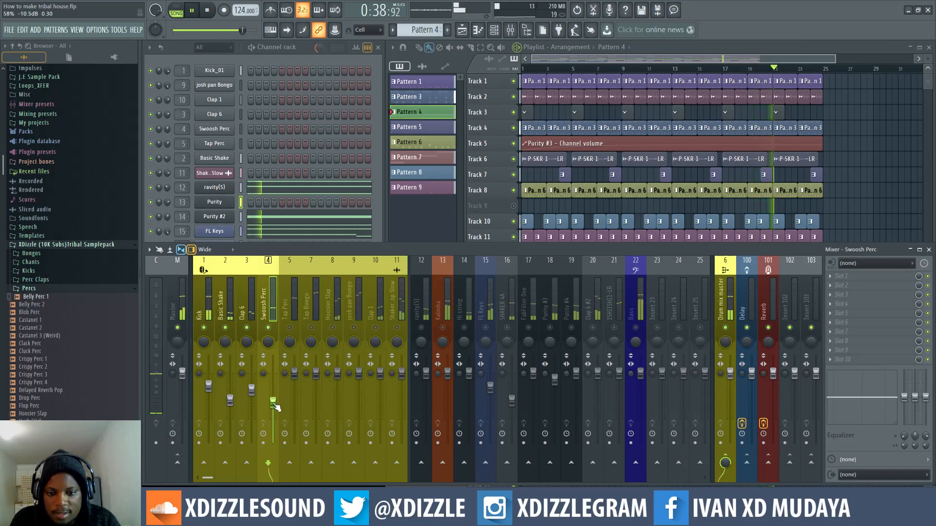
pyautogui.press('space')
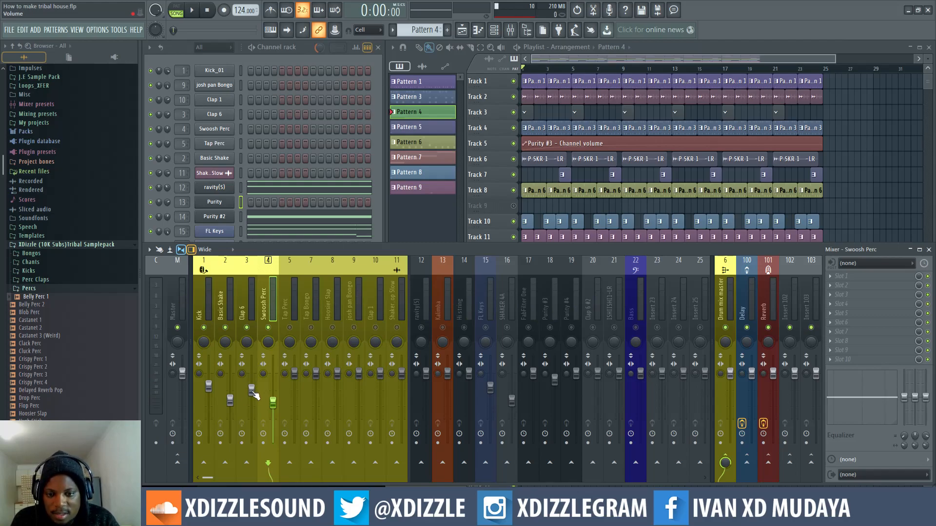
pyautogui.press('space')
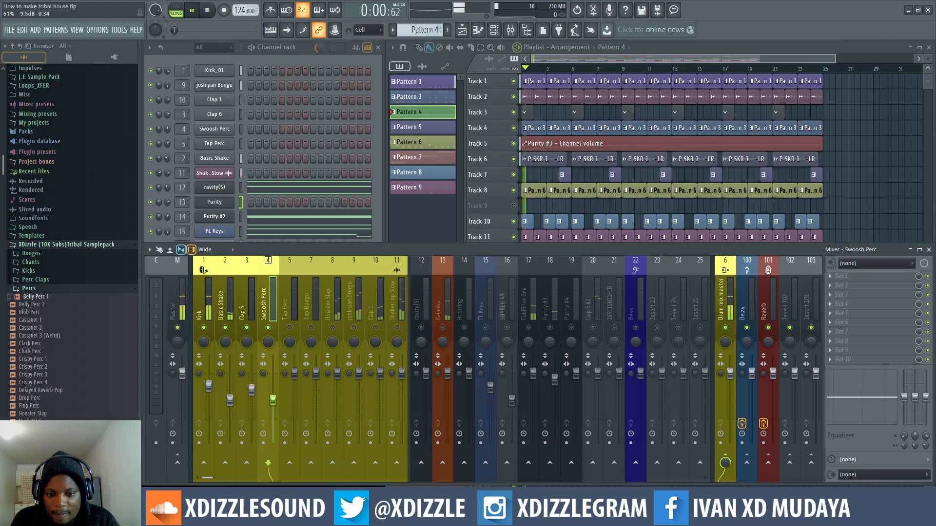
pyautogui.moveTo(274, 401); pyautogui.dragTo(273, 405)
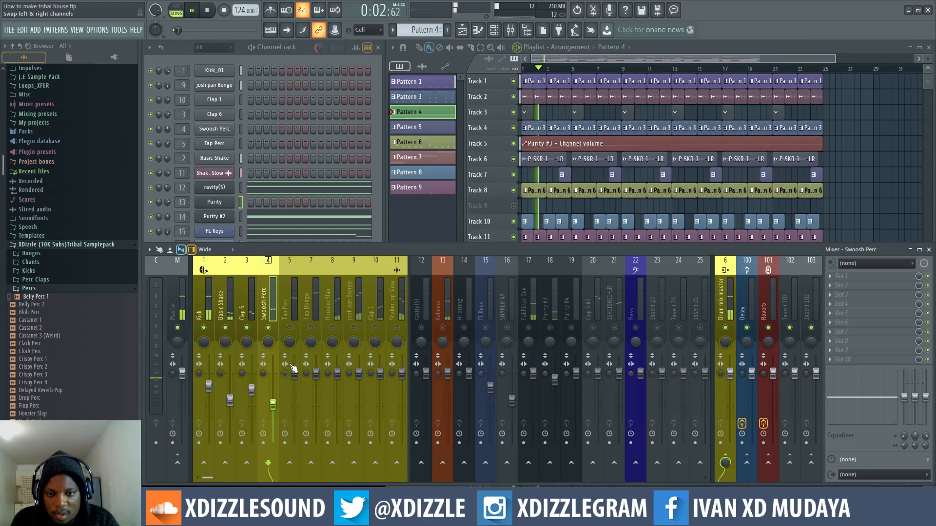
# - Unmute the Tap Perc mixer track and lower its volume to about -9.8 dB
pyautogui.click(289, 328)
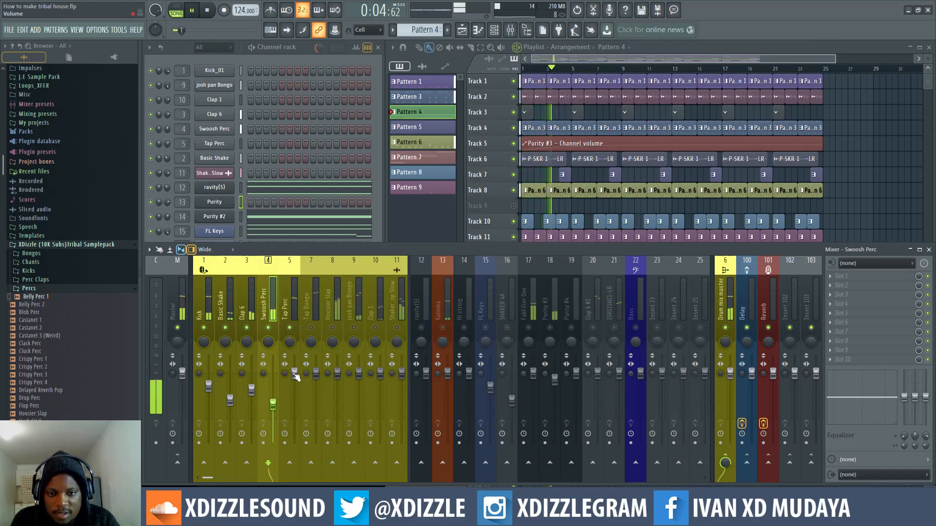
pyautogui.moveTo(294, 374); pyautogui.dragTo(296, 401)
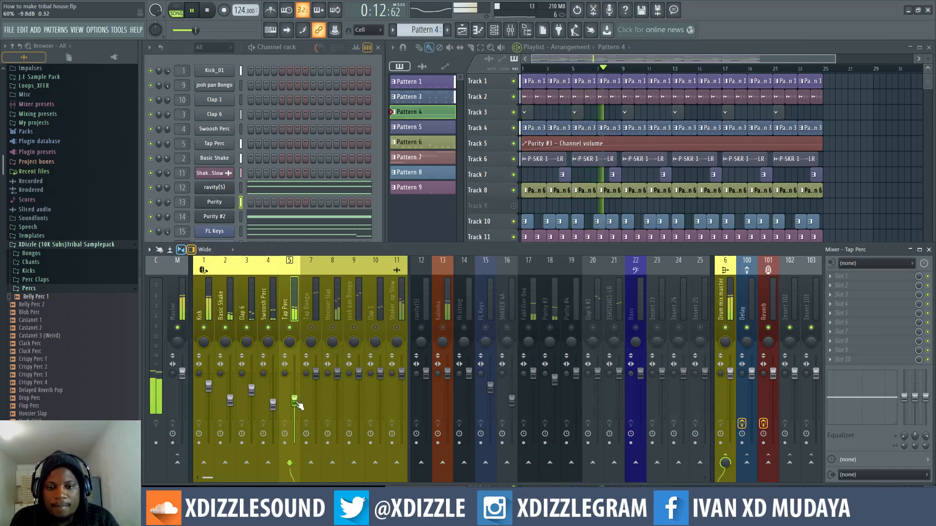
pyautogui.press('space')
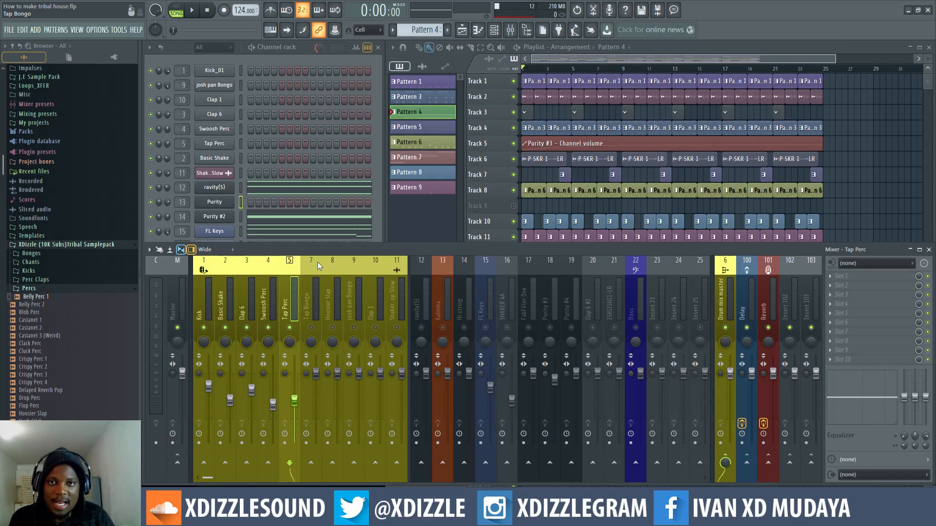
# - Replay the song, unmute Tap Bongo and Hoosier Slap, and lower their volumes, with Hoosier Slap at about -9.6 dB
pyautogui.press('space')
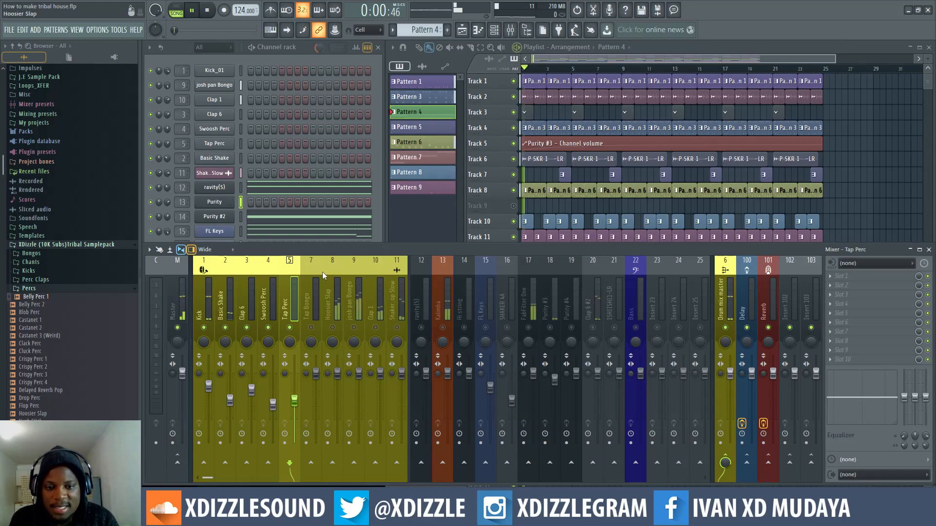
pyautogui.click(311, 328)
pyautogui.moveTo(316, 393); pyautogui.dragTo(316, 407)
pyautogui.moveTo(337, 374); pyautogui.dragTo(337, 399)
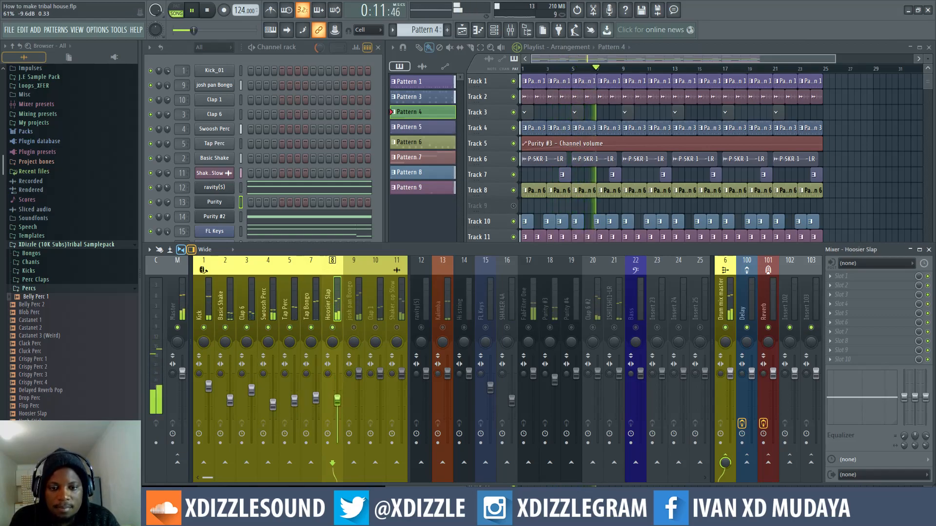
# - Unmute the josh pan Bongo mixer track and lower its volume gradually while the song plays
pyautogui.click(359, 313)
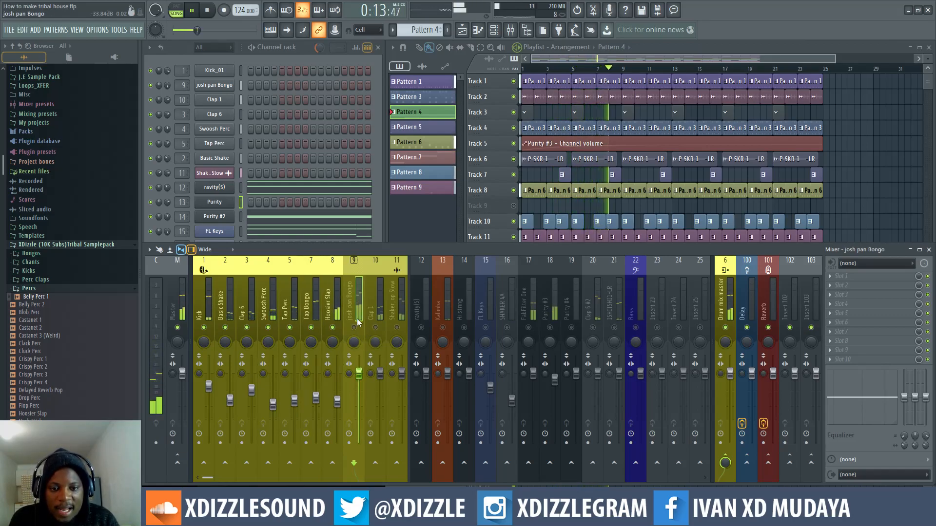
pyautogui.moveTo(359, 374); pyautogui.dragTo(359, 386)
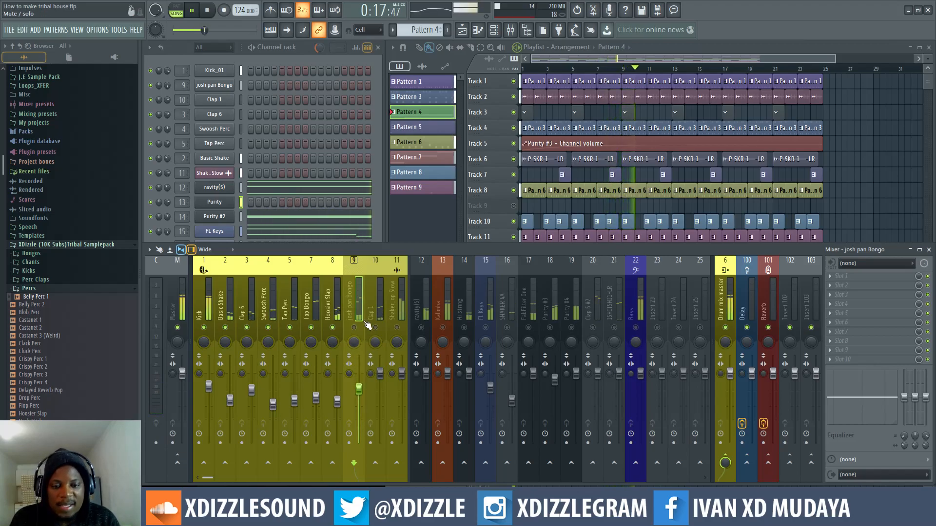
pyautogui.moveTo(360, 388); pyautogui.dragTo(360, 408)
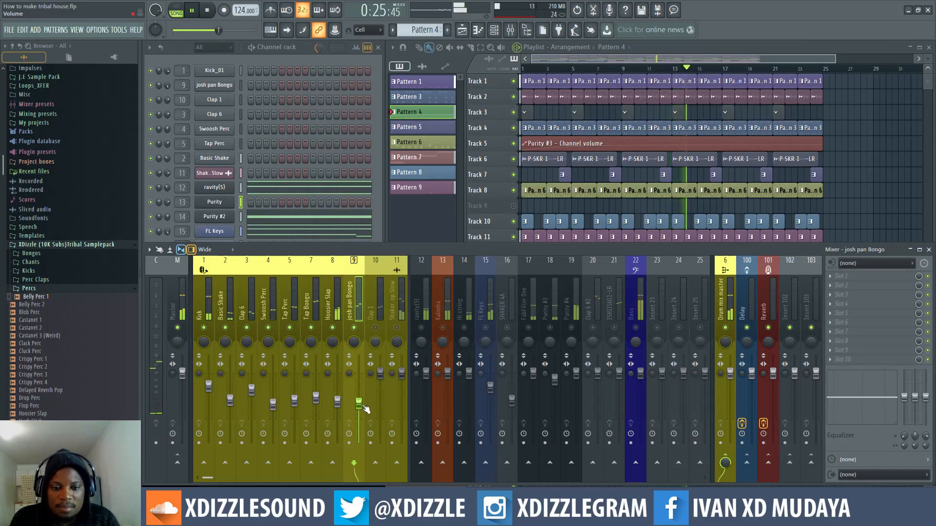
# - Unmute Clap 1 and Shaker Loop Slow and lower their volumes, with Clap 1 at about -5.7 dB
pyautogui.moveTo(382, 374); pyautogui.dragTo(382, 400)
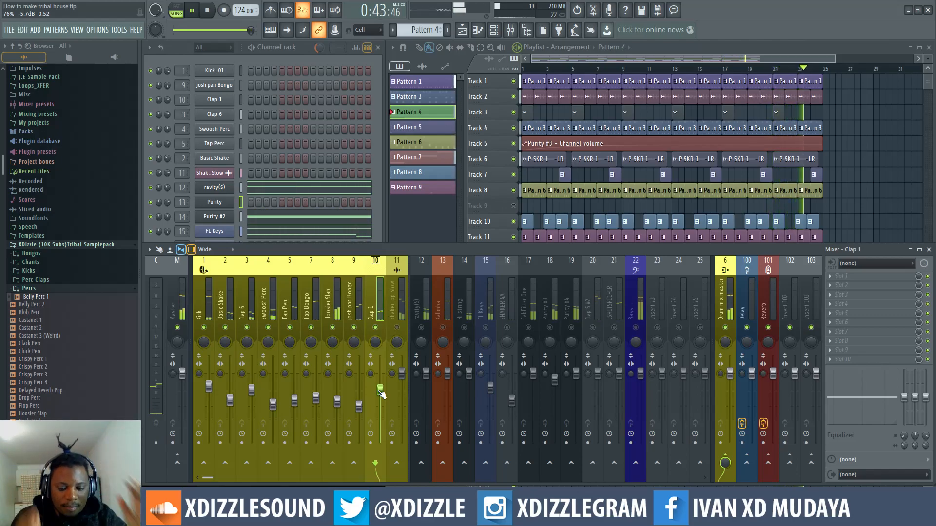
pyautogui.click(397, 328)
pyautogui.moveTo(401, 375); pyautogui.dragTo(403, 397)
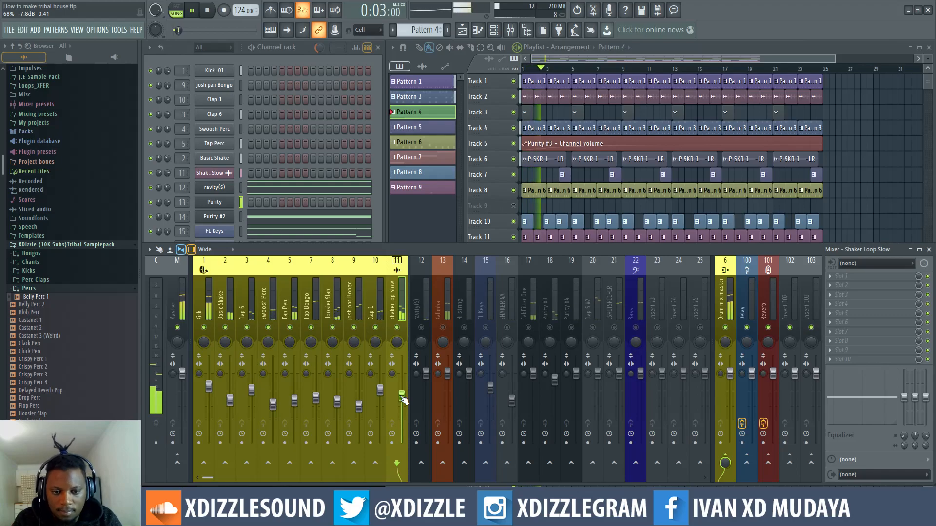
pyautogui.moveTo(403, 400); pyautogui.dragTo(403, 400)
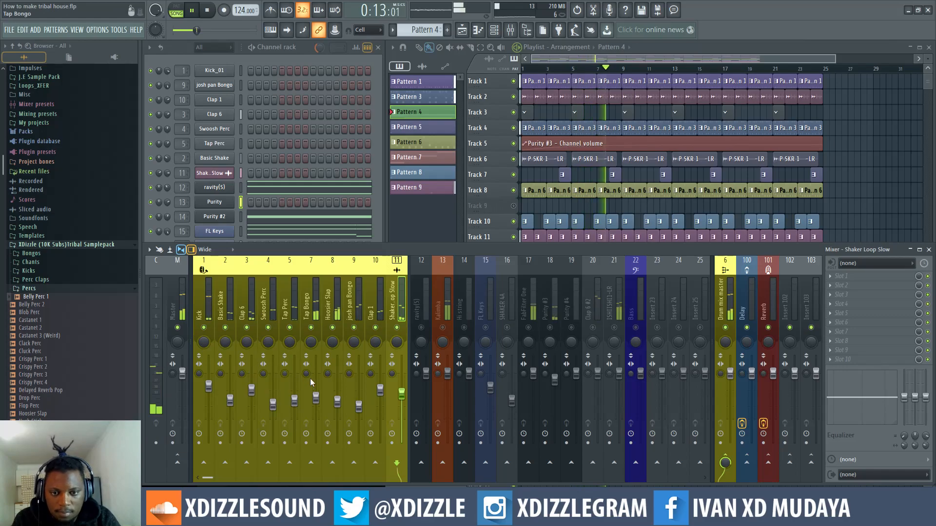
# - Lower the josh pan Bongo volume further to about -16.2 dB and replay the song from the start
pyautogui.click(359, 408)
pyautogui.moveTo(359, 410); pyautogui.dragTo(359, 418)
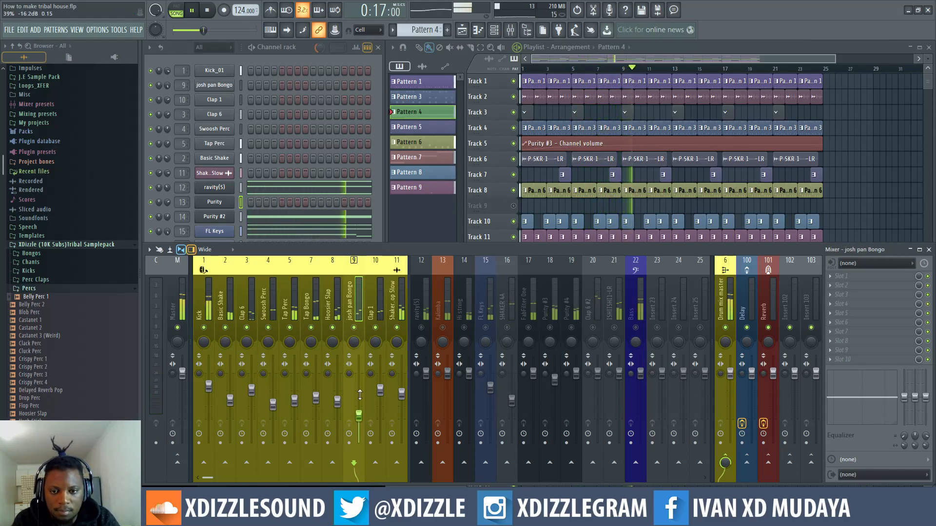
pyautogui.press('space')
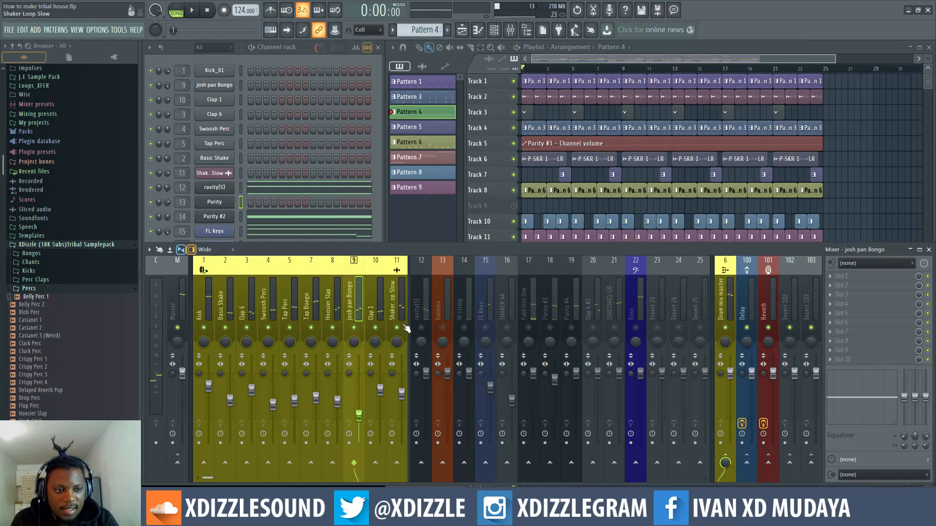
pyautogui.press('space')
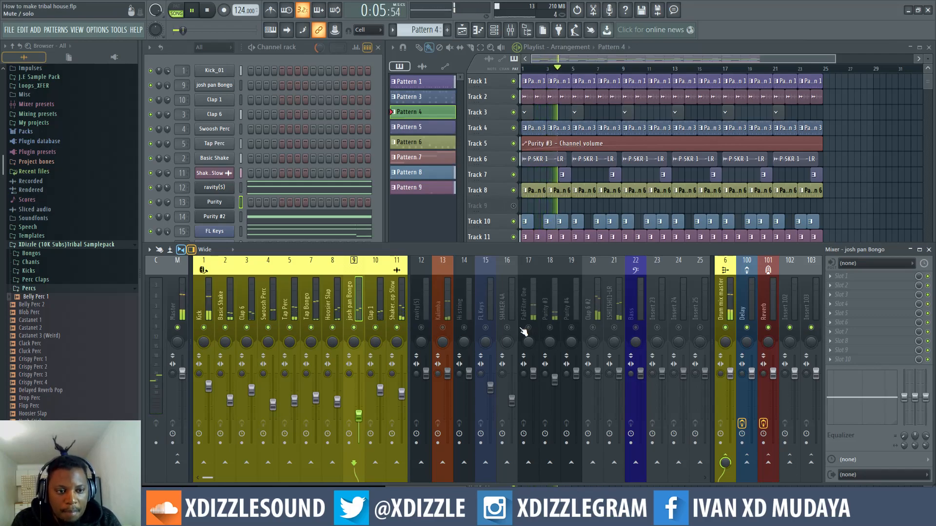
# - Stop playback and move the Clap 6 #2 mixer track beside the drum tracks, into insert 12
pyautogui.click(593, 314)
pyautogui.press('space')
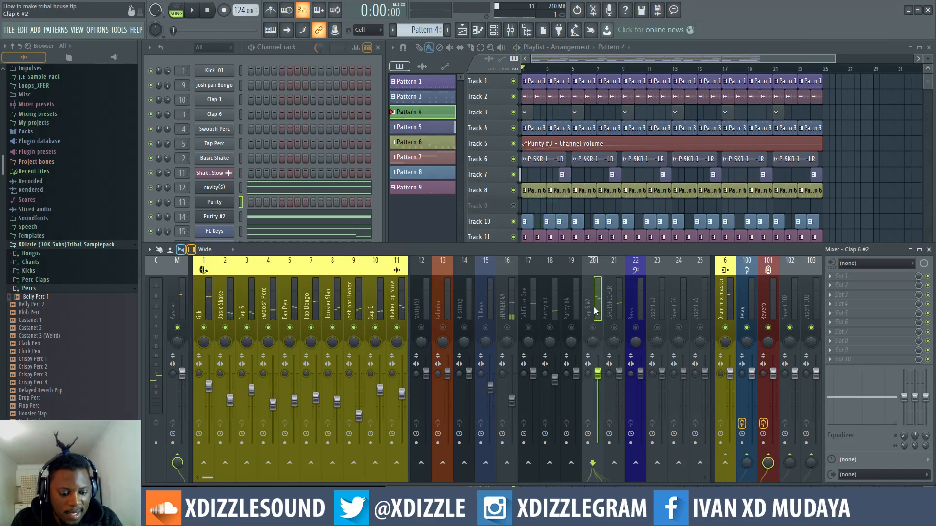
pyautogui.hotkey('alt', 'Left')
pyautogui.hotkey('alt', 'Left')
pyautogui.hotkey('alt', 'Left')
pyautogui.hotkey('alt', 'Left')
pyautogui.hotkey('alt', 'Left')
pyautogui.hotkey('alt', 'Left')
pyautogui.hotkey('alt', 'Left')
pyautogui.hotkey('alt', 'Left')
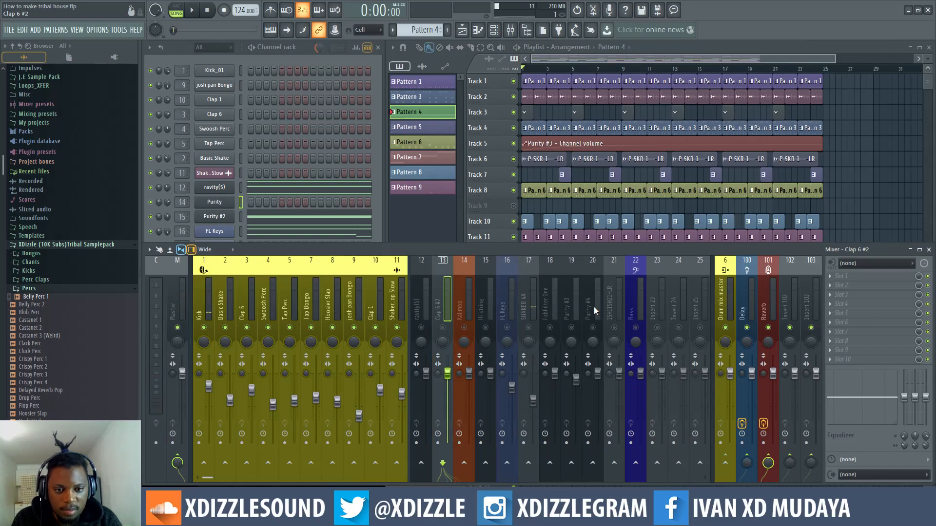
# - Unmute Clap 6 #2 and lower its volume to about -13.2 dB, checking it in a short replay
pyautogui.press('space')
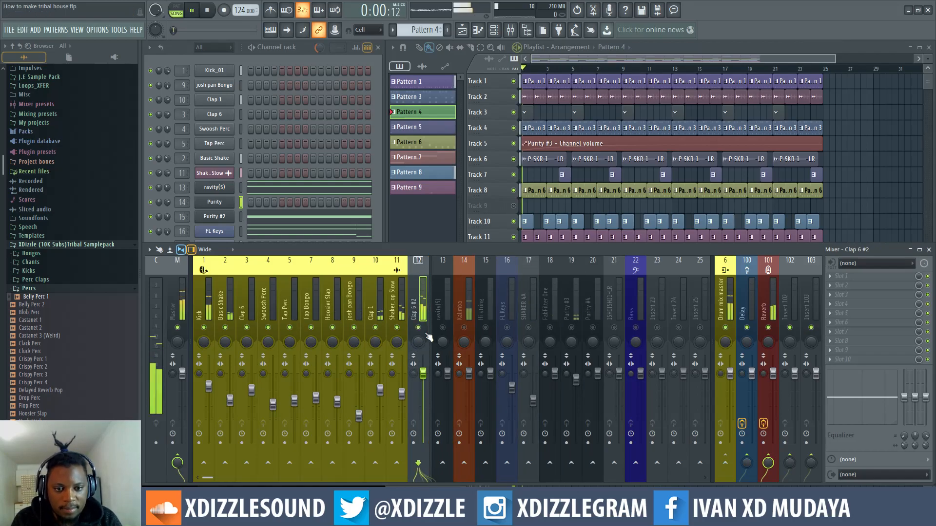
pyautogui.moveTo(425, 375); pyautogui.dragTo(423, 410)
pyautogui.press('space')
pyautogui.press('space')
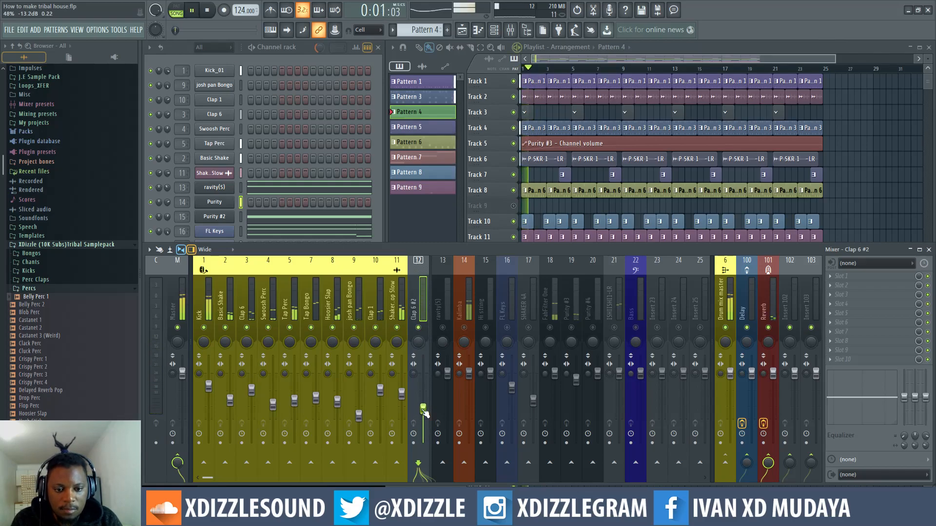
pyautogui.press('space')
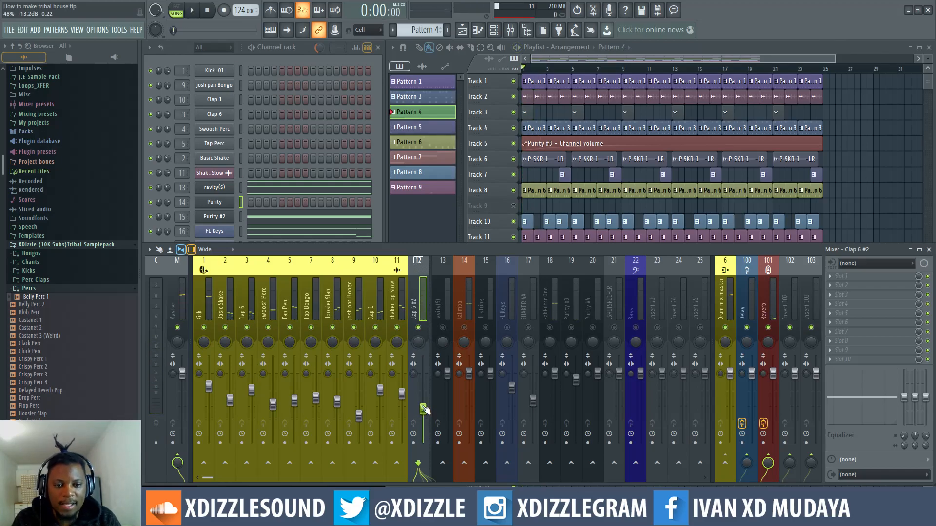
# - Replay the song, unmute the ISHIISHI1-LR mixer track and lower its volume
pyautogui.press('space')
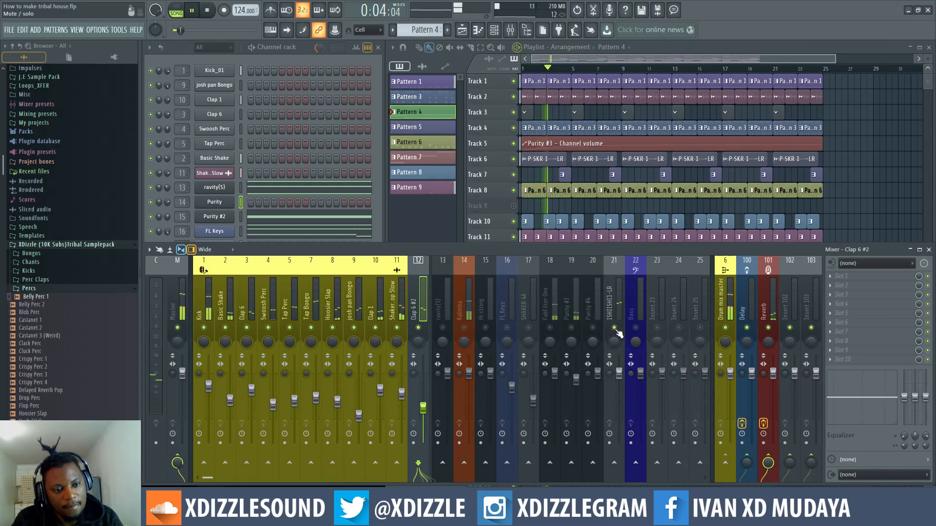
pyautogui.moveTo(619, 374); pyautogui.dragTo(620, 399)
pyautogui.press('space')
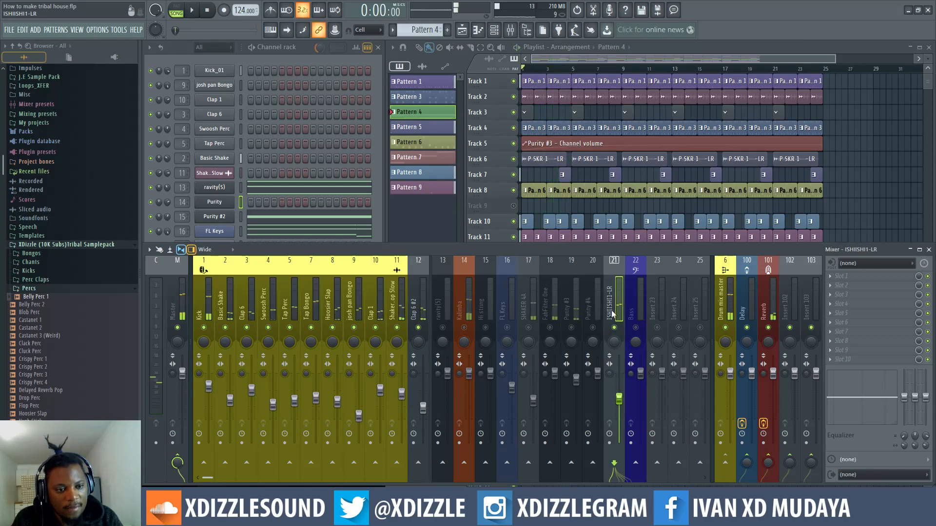
# - Move the ISHIISHI1-LR mixer track to insert 14, directly before the Kalimba track
pyautogui.hotkey('alt', 'Left')
pyautogui.hotkey('alt', 'Left')
pyautogui.hotkey('alt', 'Left')
pyautogui.hotkey('alt', 'Left')
pyautogui.hotkey('alt', 'Left')
pyautogui.hotkey('alt', 'Left')
pyautogui.hotkey('alt', 'Left')
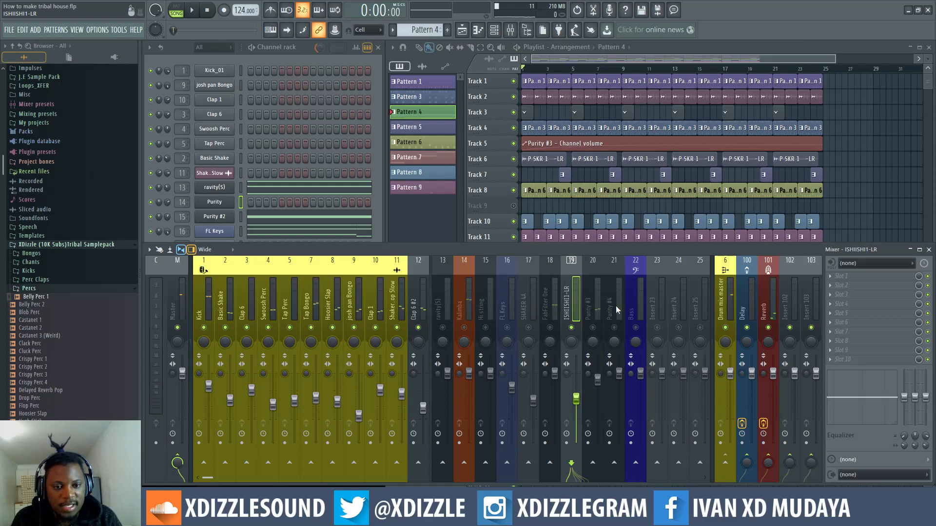
pyautogui.hotkey('alt', 'Left')
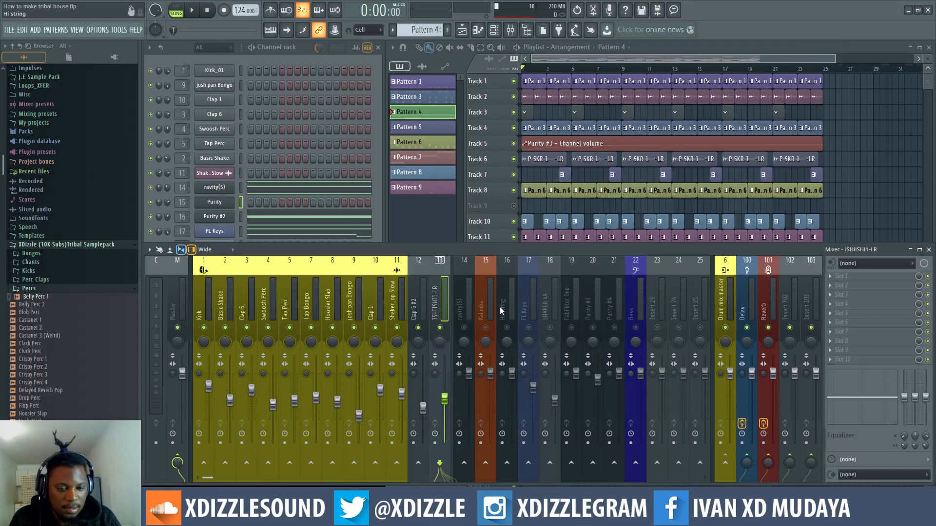
pyautogui.hotkey('alt', 'Right')
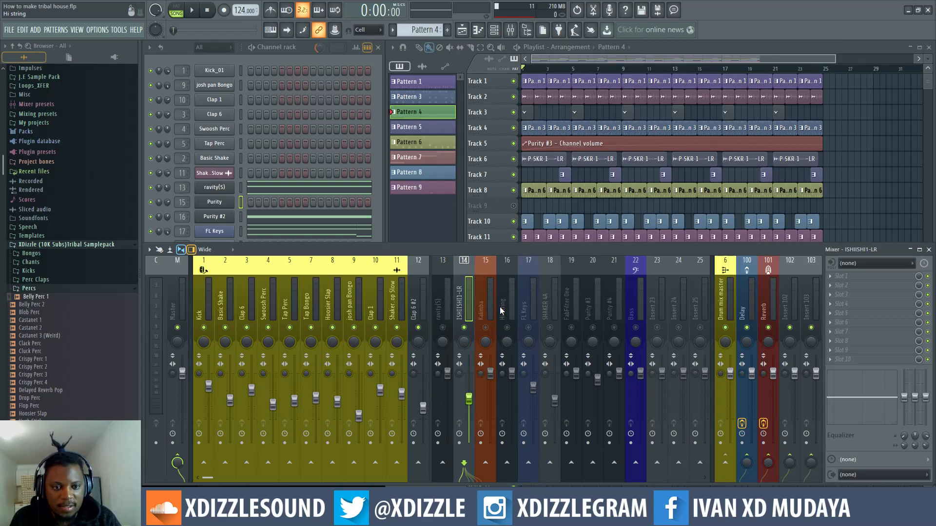
# - Rename the ISHIISHI1-LR mixer track to "chant" and colour it green
pyautogui.rightClick(475, 294)
pyautogui.click(501, 270)
pyautogui.write('chant')
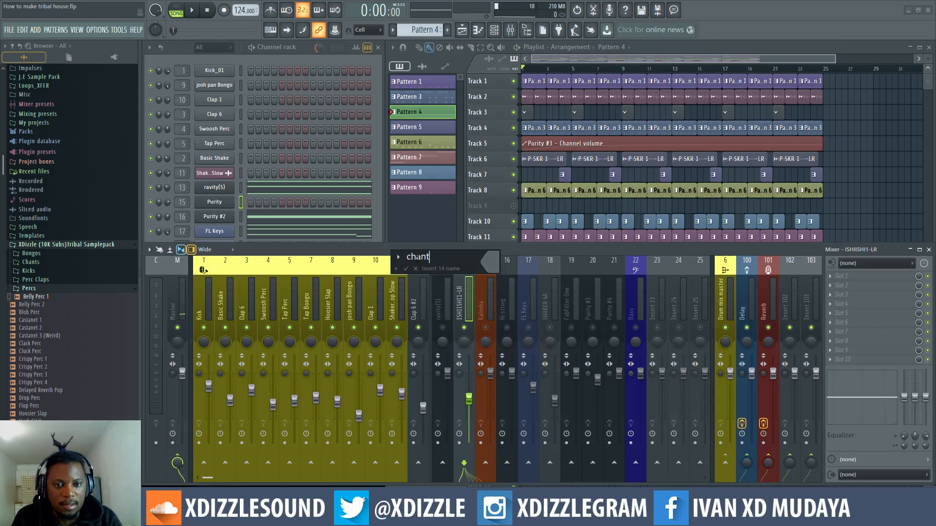
pyautogui.click(397, 268)
pyautogui.click(489, 261)
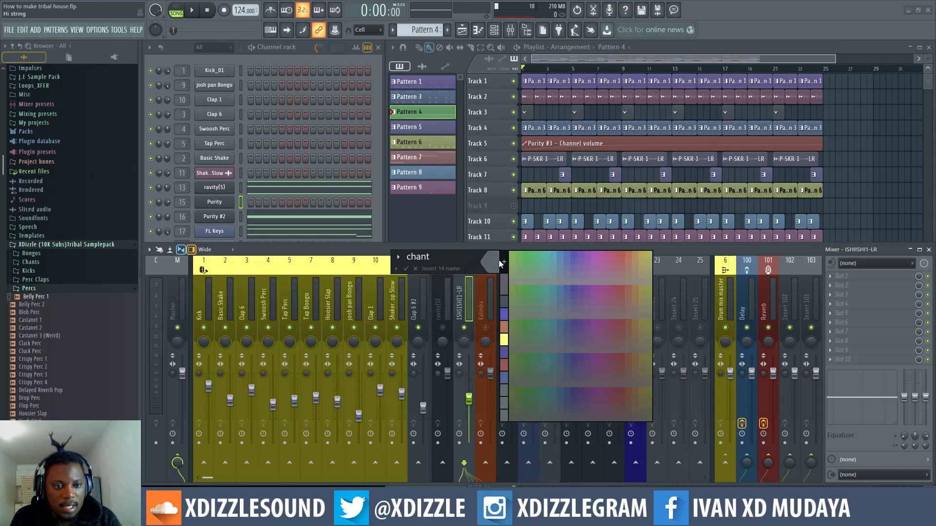
pyautogui.click(514, 253)
pyautogui.click(406, 269)
# - Fine-tune the chant volume to about -8.9 dB and shape its equalizer, cutting the lows by about 10.8 dB and boosting the highs near 8.4 kHz
pyautogui.press('space')
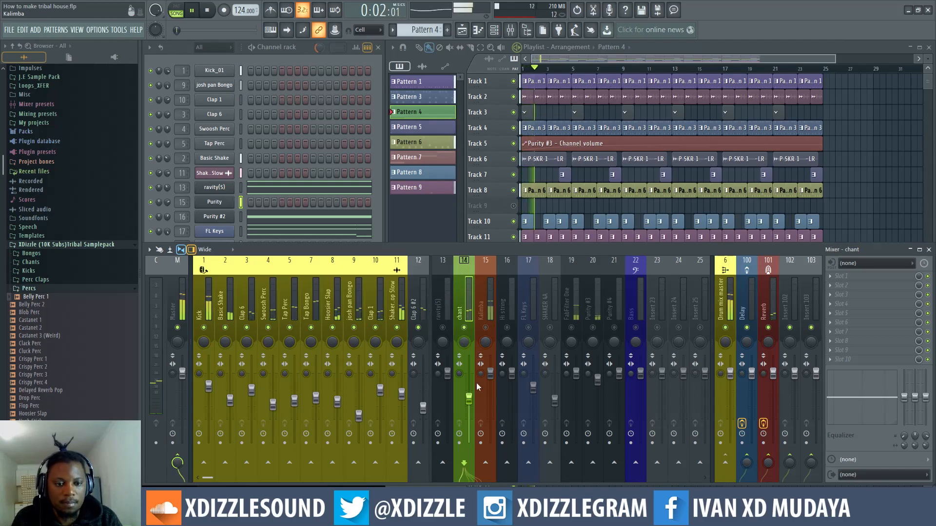
pyautogui.moveTo(470, 401)
pyautogui.mouseDown()
pyautogui.moveTo(470, 439)
pyautogui.moveTo(469, 402)
pyautogui.mouseUp()
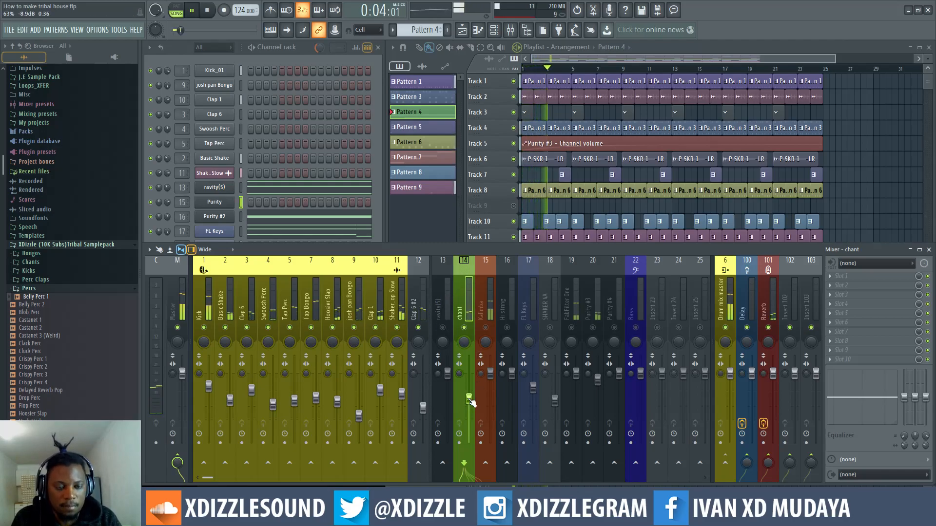
pyautogui.moveTo(835, 398); pyautogui.dragTo(880, 390)
pyautogui.press('space')
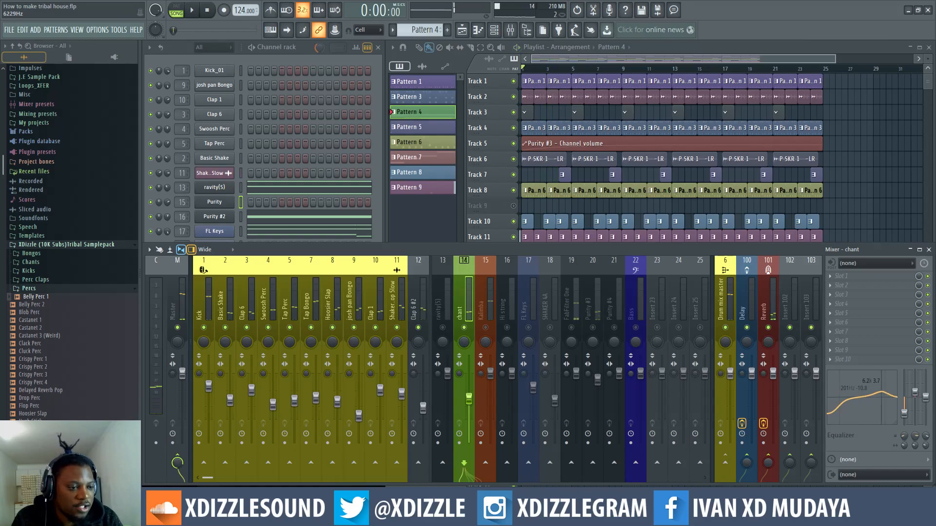
pyautogui.press('space')
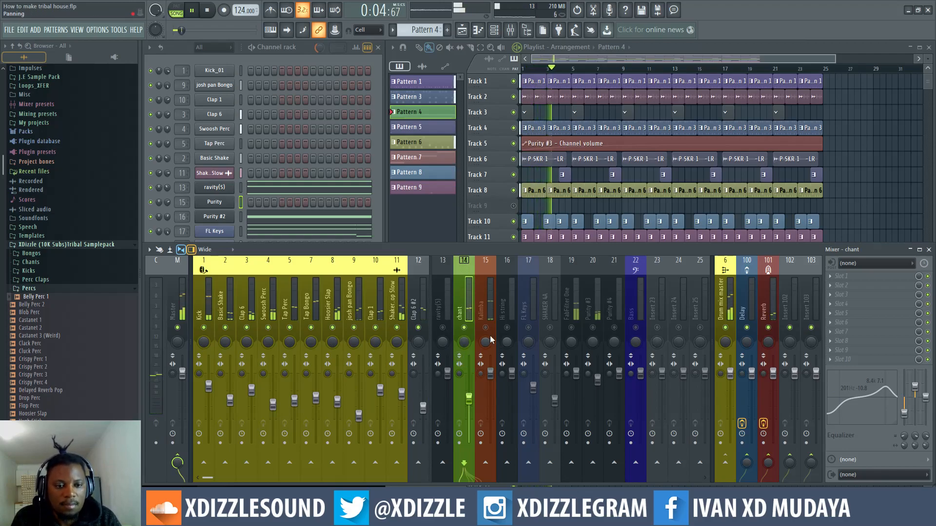
# - Unmute the Kalimba mixer track and replay the song from the start to judge its level
pyautogui.click(489, 314)
pyautogui.press('space')
pyautogui.press('space')
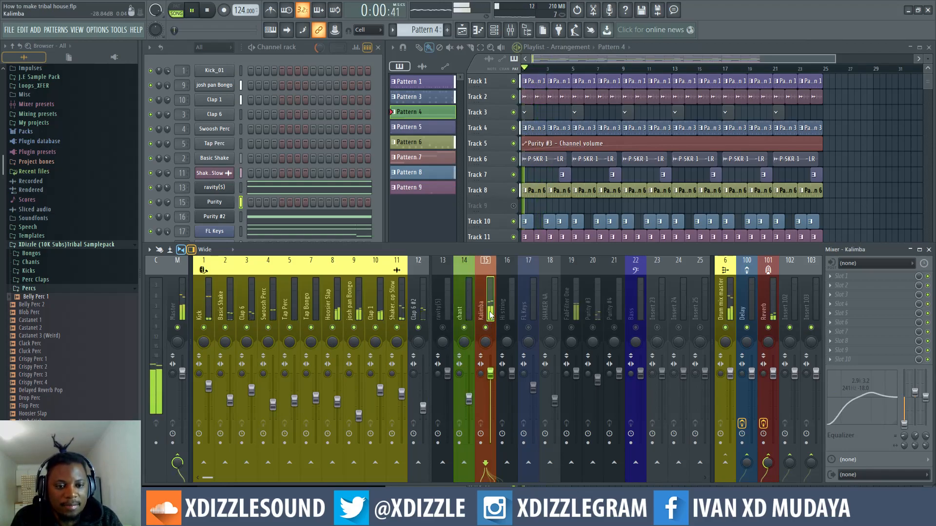
pyautogui.moveTo(490, 374); pyautogui.dragTo(490, 374)
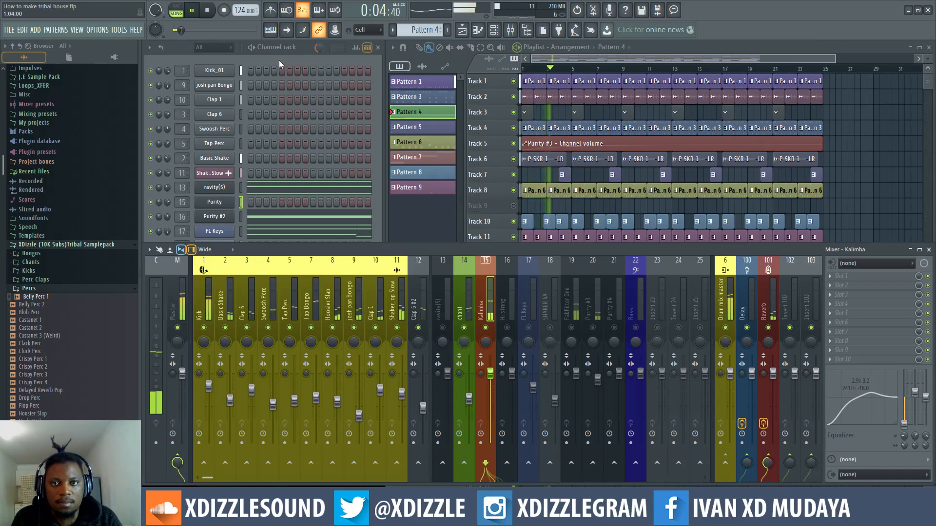
# - Reduce the Kalimba's output level inside its Purity instrument, and lower its mixer volume slightly during a replay
pyautogui.click(294, 62)
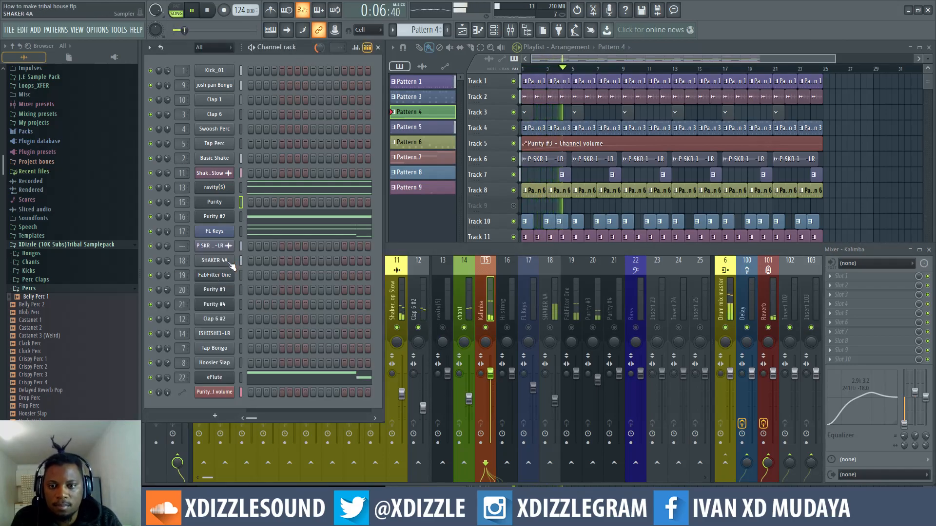
pyautogui.click(224, 206)
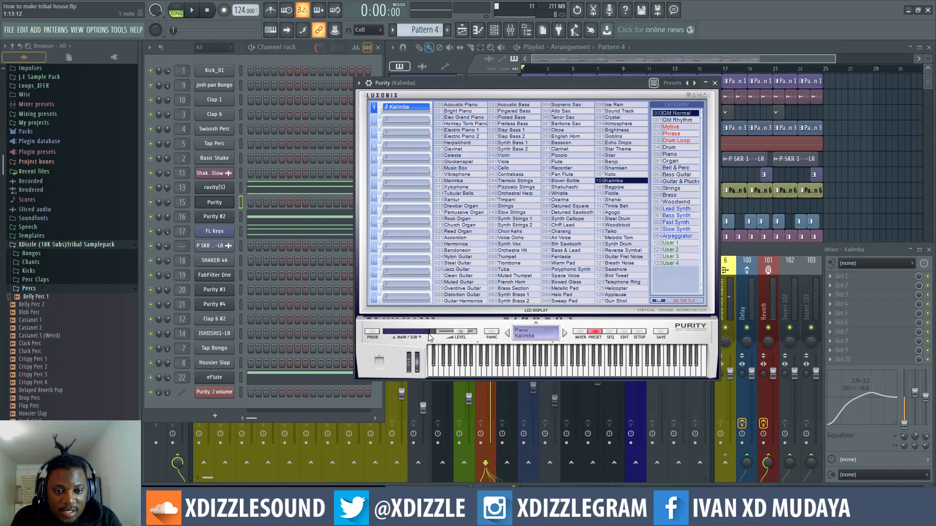
pyautogui.moveTo(457, 331); pyautogui.dragTo(456, 330)
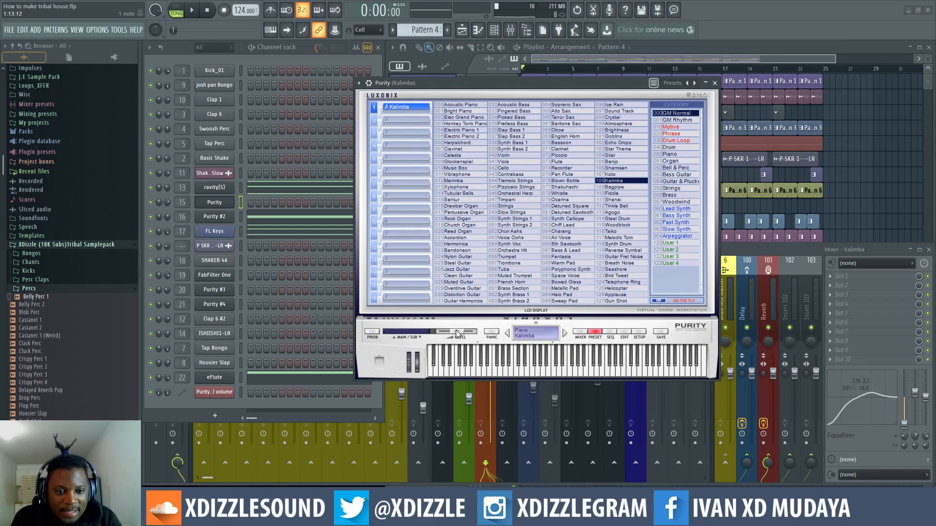
pyautogui.click(714, 83)
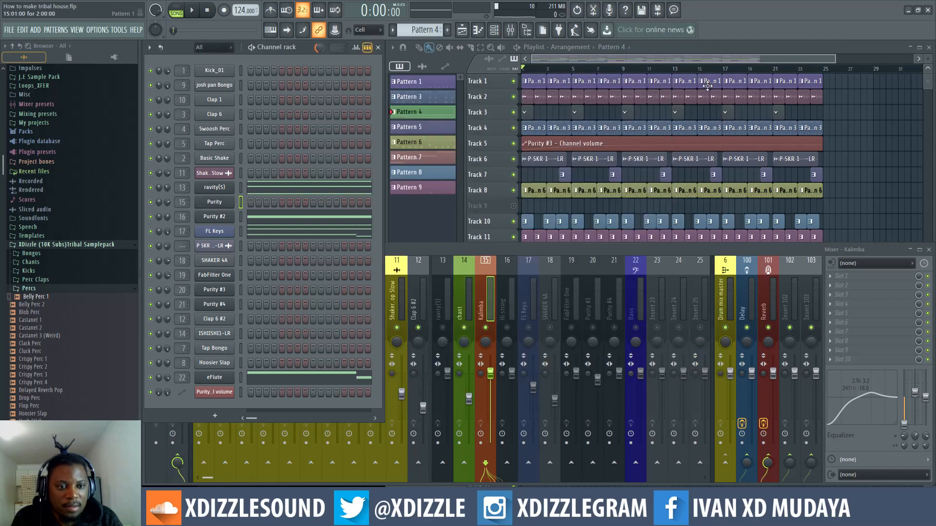
pyautogui.click(512, 246)
pyautogui.press('space')
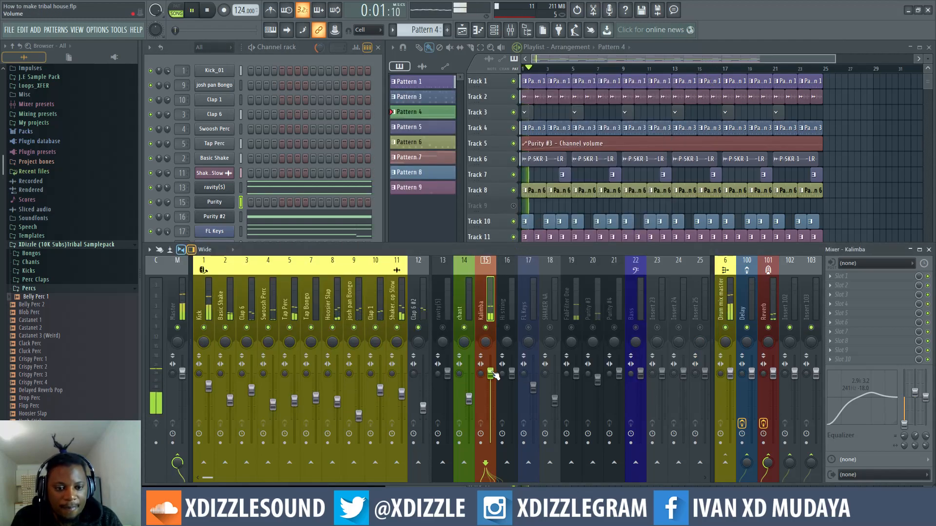
pyautogui.press('space')
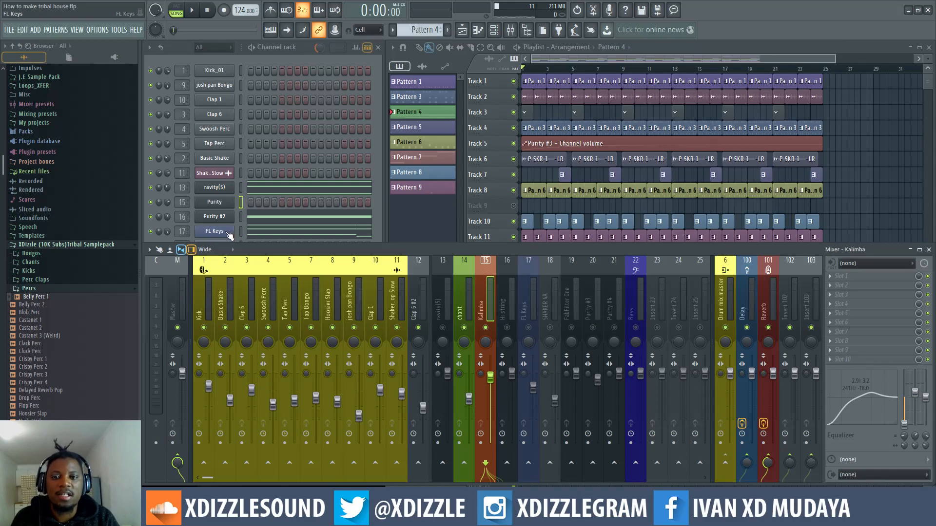
# - Open the ravity(S) instrument to check its Slow Strings preset and master volume, and close it
pyautogui.click(227, 189)
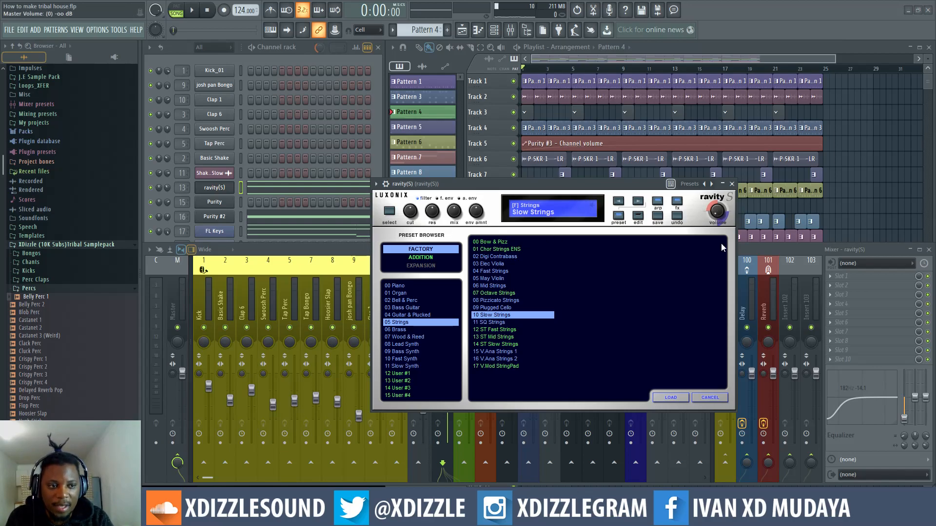
pyautogui.click(732, 184)
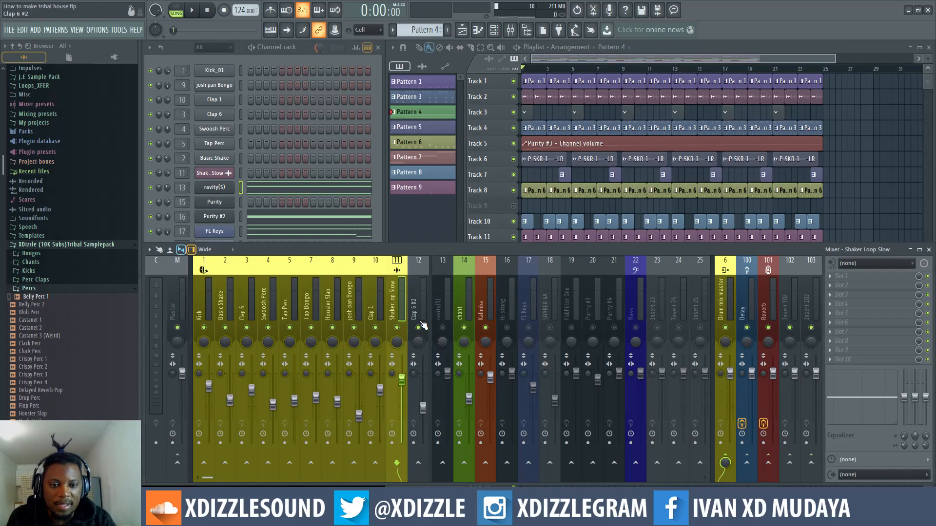
# - Unmute the FabFilter One and Purity #3 mixer tracks during a replay and lower their volumes along with a slight Kalimba trim
pyautogui.press('space')
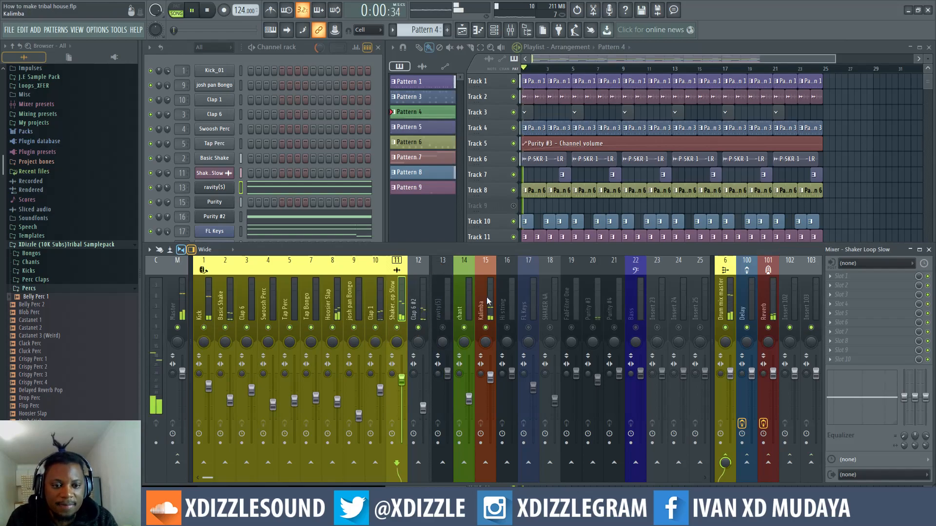
pyautogui.click(484, 376)
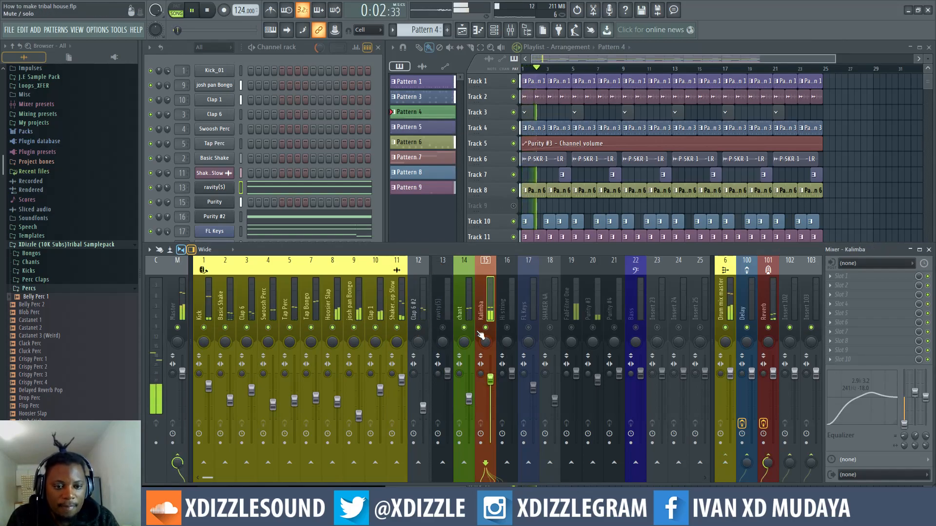
pyautogui.click(579, 328)
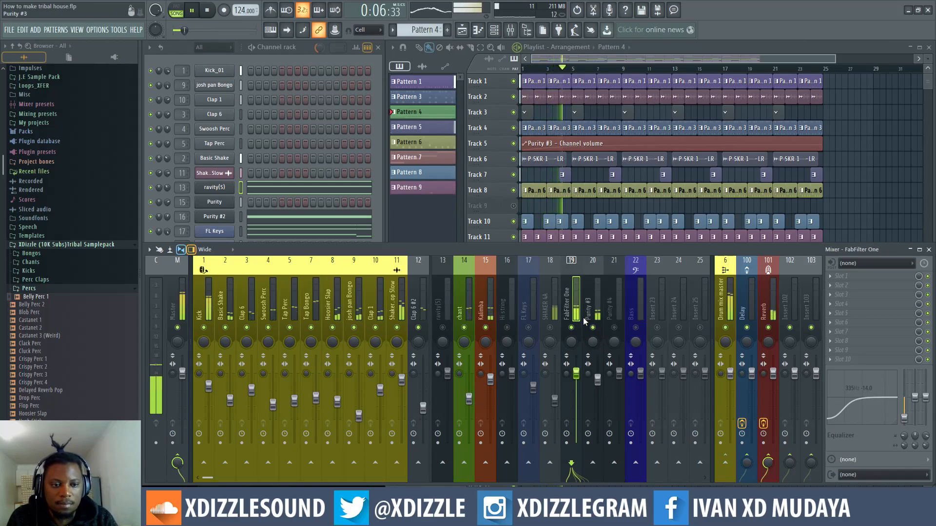
pyautogui.moveTo(598, 379); pyautogui.dragTo(599, 406)
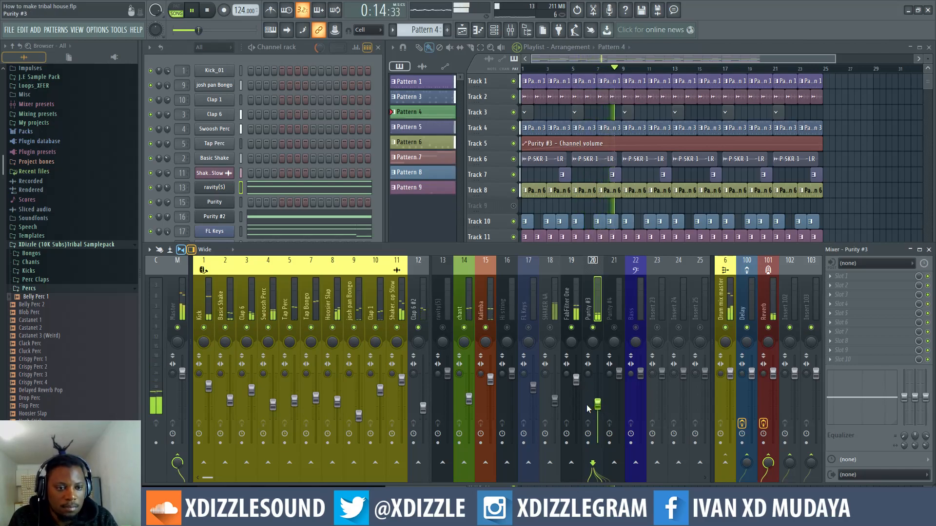
pyautogui.click(573, 381)
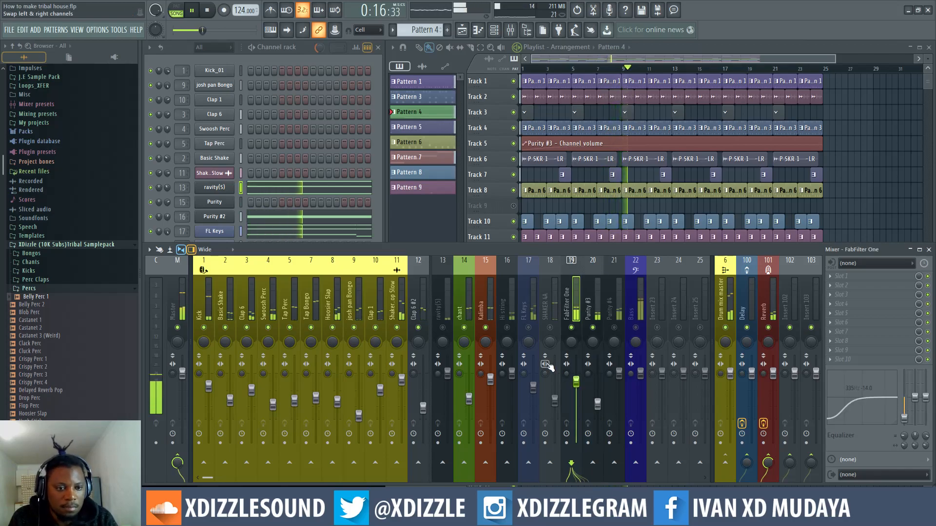
# - Stop playback and move the SHAKER 4A mixer track to insert 13, beside Clap 6 #2
pyautogui.press('space')
pyautogui.click(550, 306)
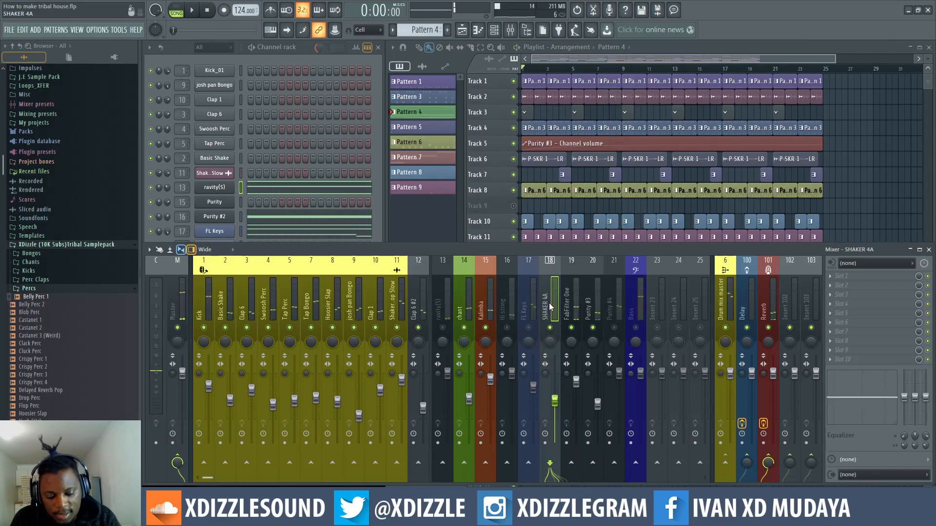
pyautogui.scroll(5, 550, 306)
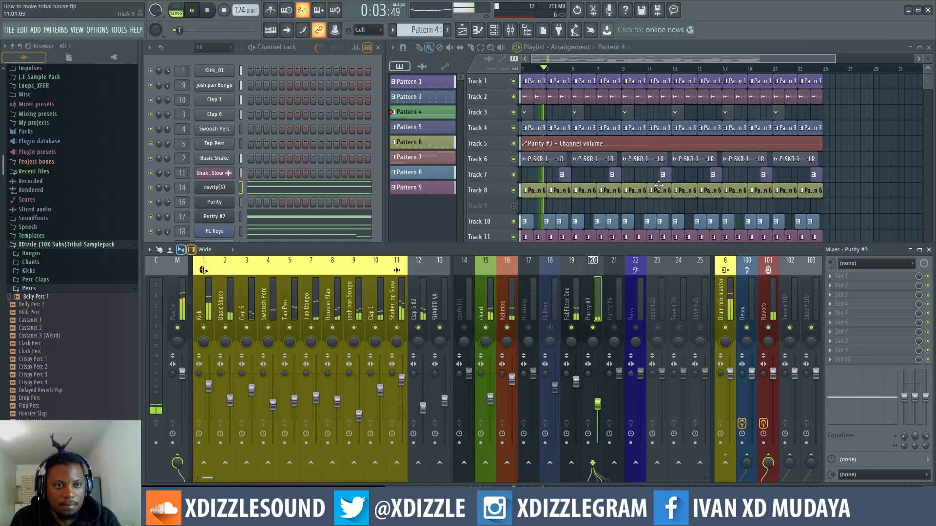
# - Select the playlist section from bar 9 to the end of the clips and play it
pyautogui.press('space')
pyautogui.click(678, 83)
pyautogui.moveTo(636, 71); pyautogui.dragTo(823, 70)
pyautogui.press('space')
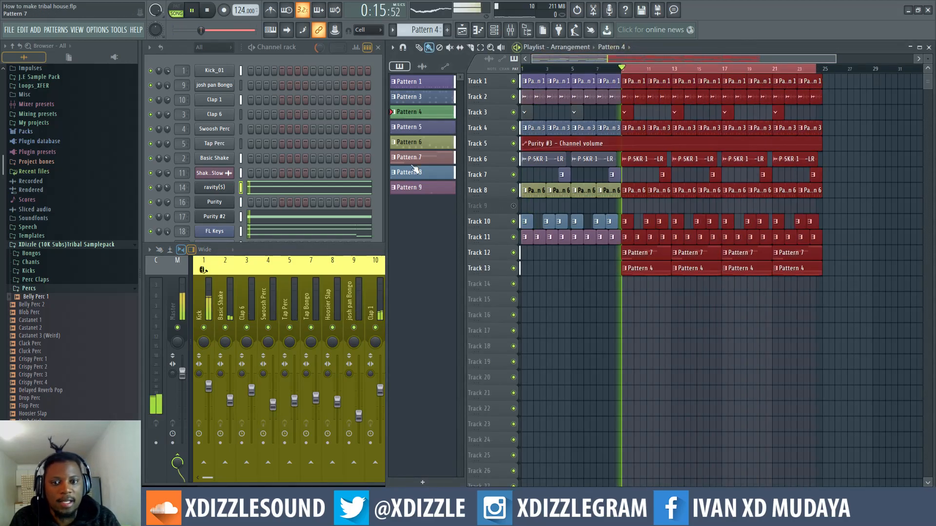
# - Lower the FabFilter One volume further and set the Kalimba volume to about -1.0 dB while the section plays
pyautogui.click(347, 245)
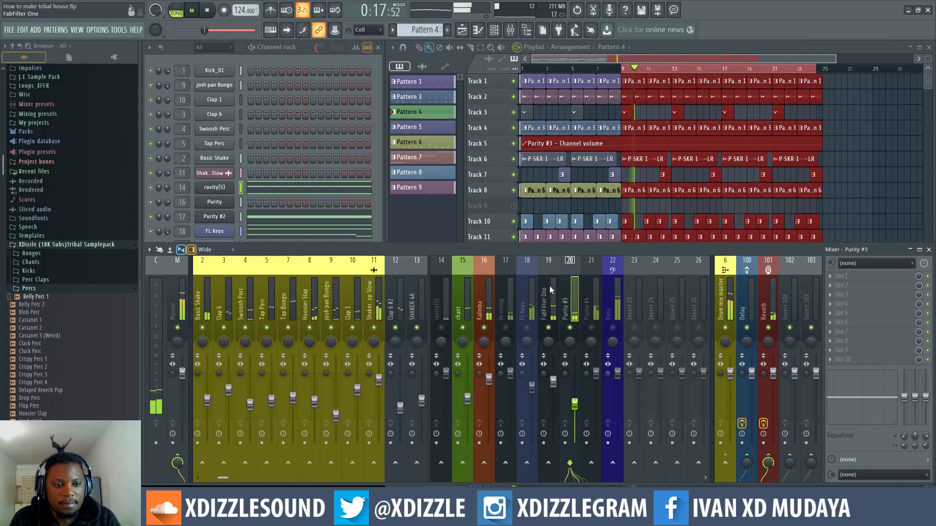
pyautogui.scroll(-2, 549, 286)
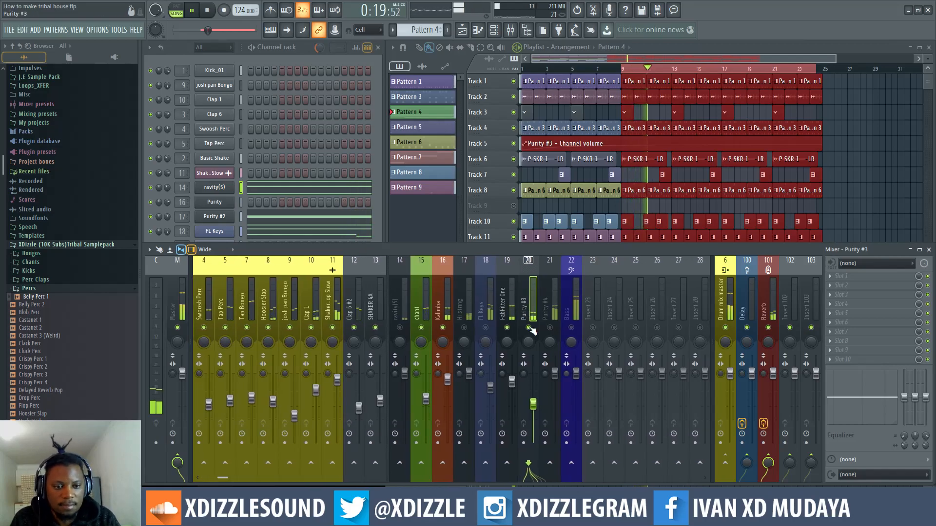
pyautogui.click(506, 351)
pyautogui.moveTo(512, 378); pyautogui.dragTo(512, 390)
pyautogui.click(448, 376)
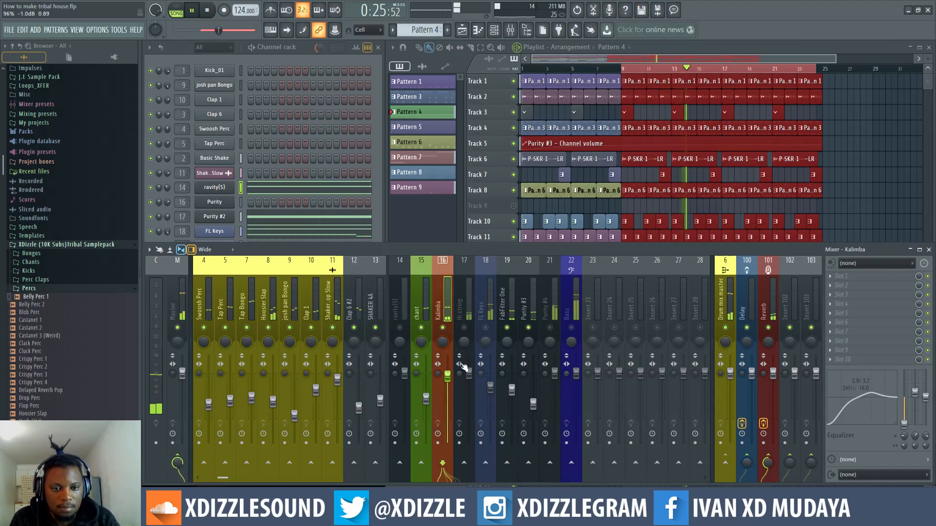
# - Set the Kalimba equalizer's low band to about -4.5 dB and its mid band to about 3.4 dB, and replay the section
pyautogui.press('space')
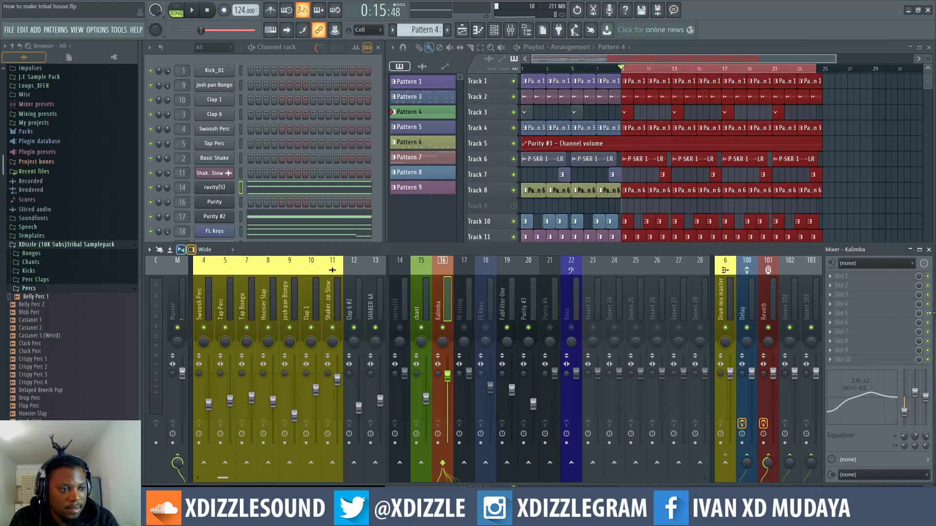
pyautogui.moveTo(930, 313); pyautogui.dragTo(787, 315)
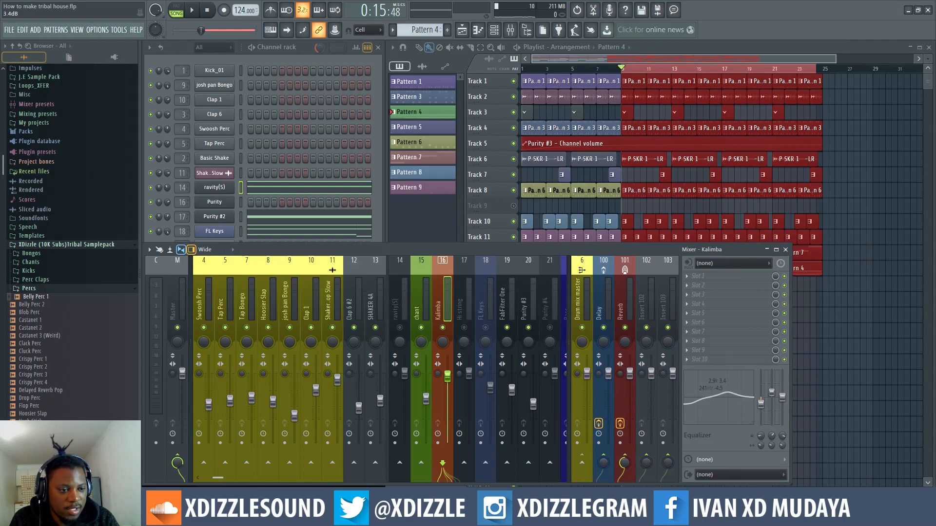
pyautogui.press('space')
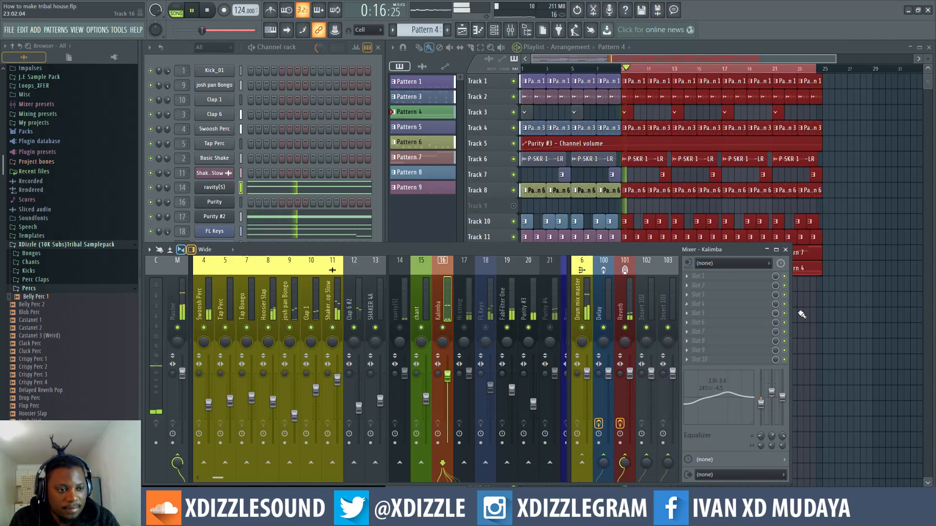
pyautogui.moveTo(789, 317); pyautogui.dragTo(932, 319)
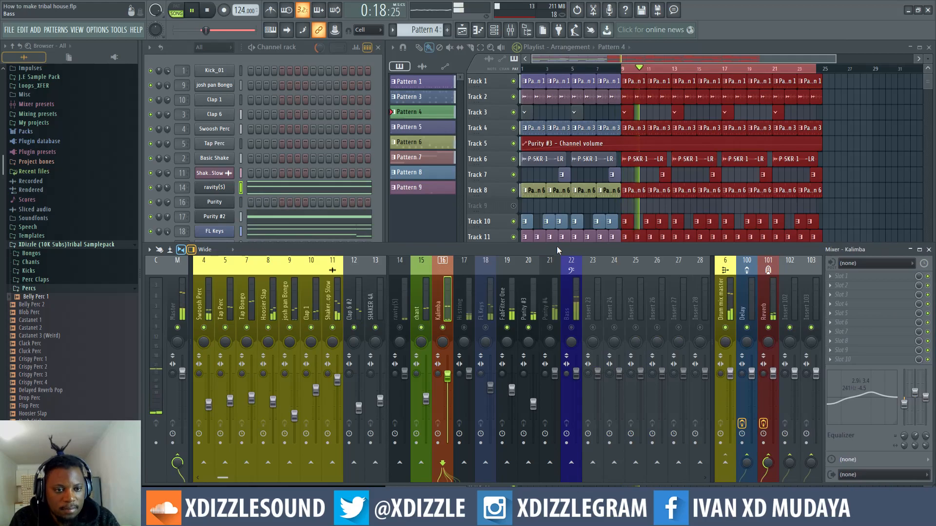
# - Unmute the Hi string mixer track and lower its volume to just below -6.6 dB while replaying the section
pyautogui.press('space')
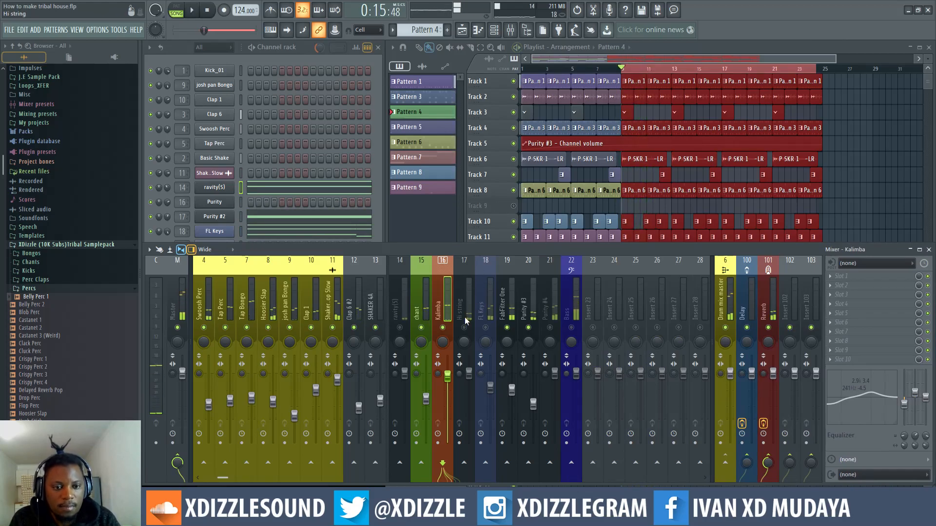
pyautogui.click(466, 297)
pyautogui.press('space')
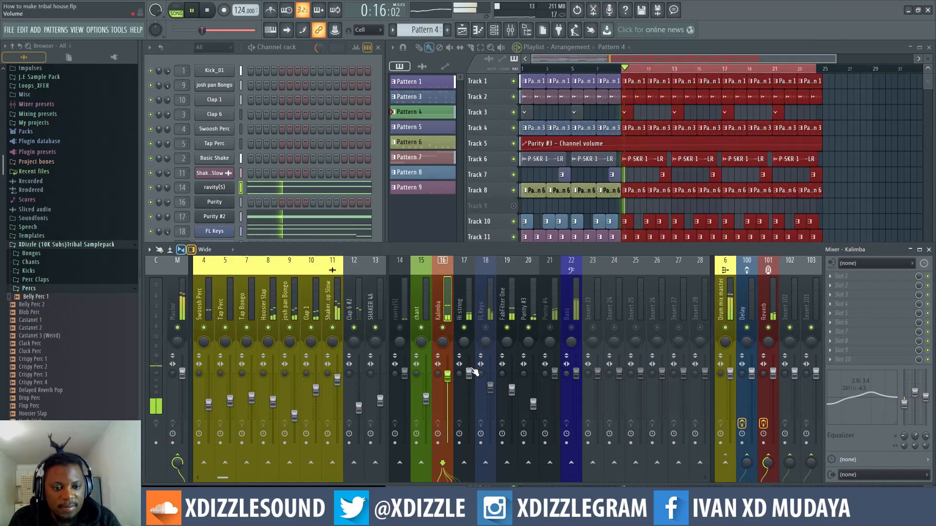
pyautogui.moveTo(469, 380); pyautogui.dragTo(469, 393)
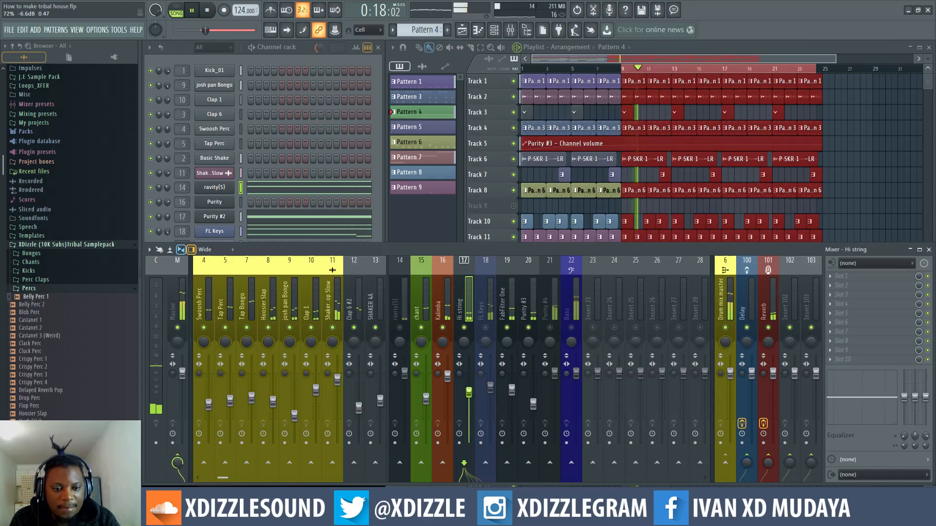
pyautogui.moveTo(471, 396); pyautogui.dragTo(471, 402)
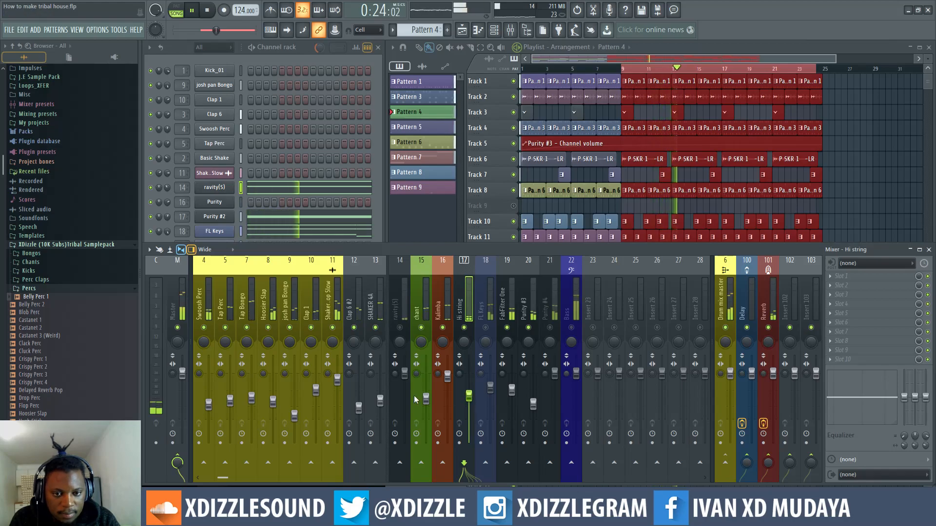
# - Lower the SHAKER 4A volume, trim the Hi string slightly and unmute the ravity(S) track before stopping playback
pyautogui.moveTo(381, 402); pyautogui.dragTo(384, 413)
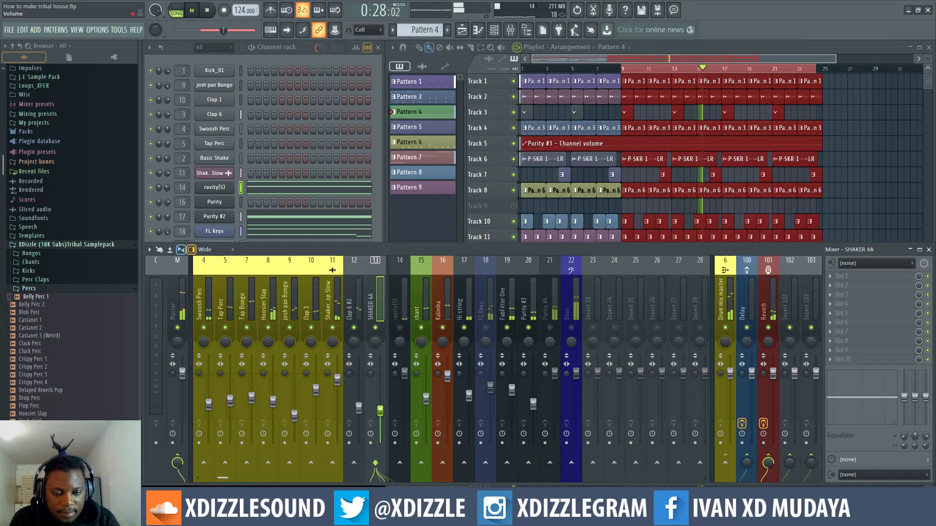
pyautogui.click(469, 395)
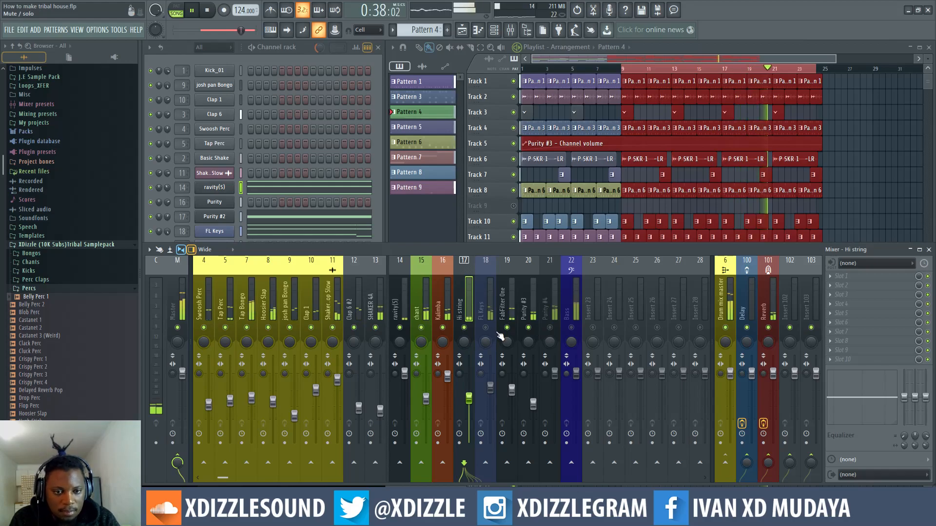
pyautogui.press('space')
# - Unmute the FL Keys mixer track and reduce the Hardness in its instrument to about -71% during a replay
pyautogui.click(489, 305)
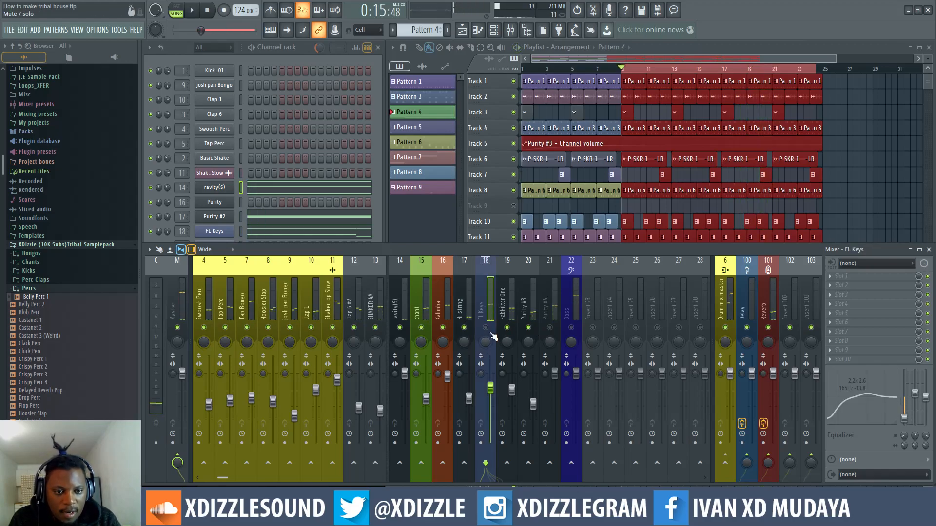
pyautogui.press('space')
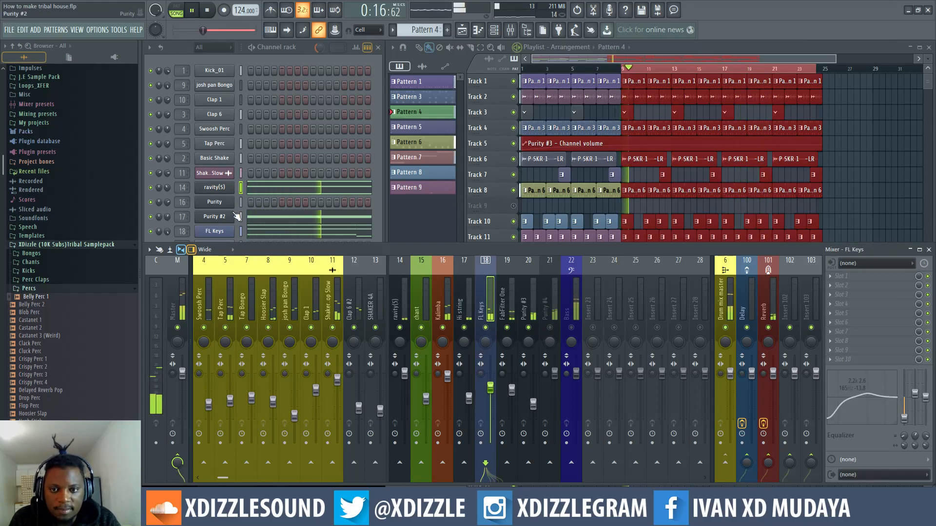
pyautogui.click(218, 232)
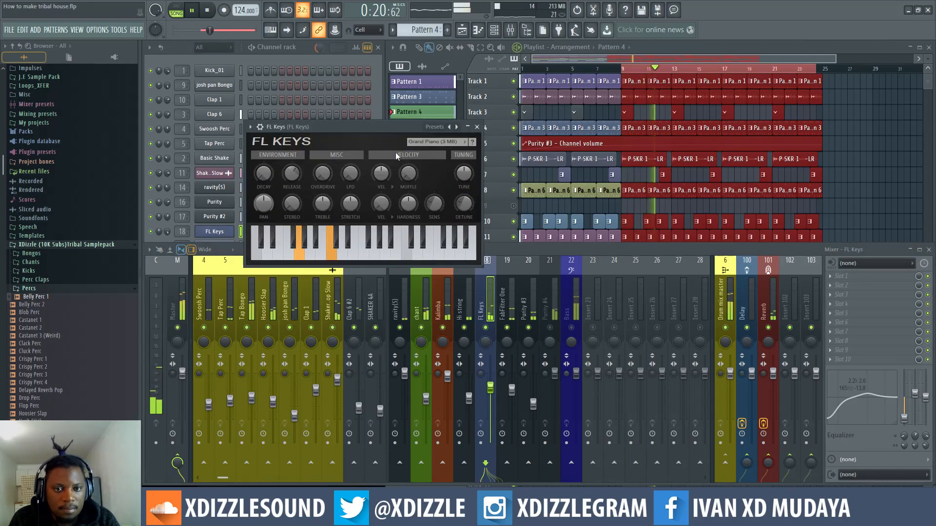
pyautogui.moveTo(409, 205); pyautogui.dragTo(408, 206)
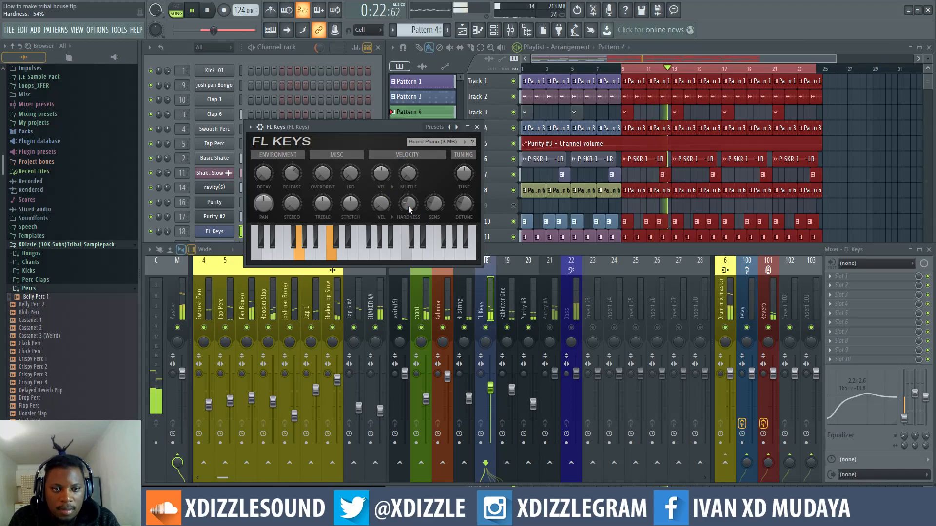
pyautogui.press('space')
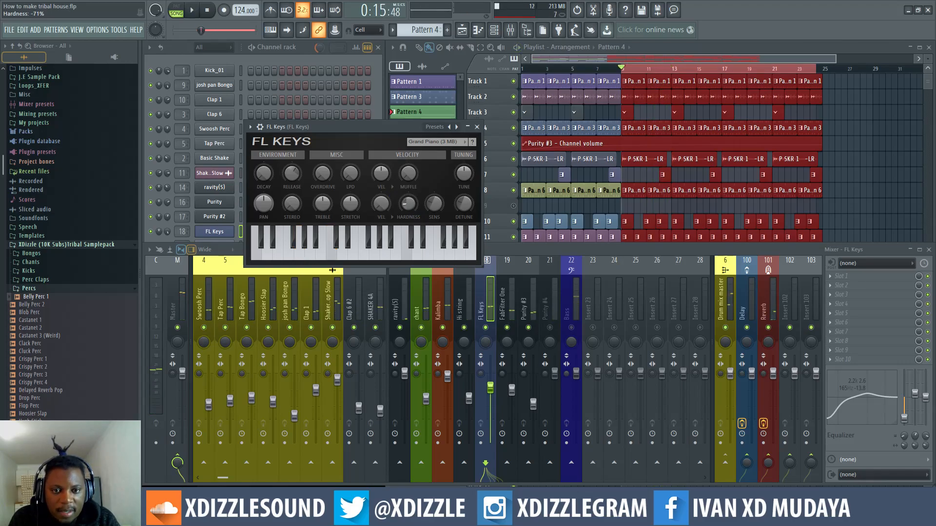
# - Readjust the FL Keys Hardness and set Velocity to Hardness to -100% during another replay, and close the instrument
pyautogui.press('space')
pyautogui.moveTo(408, 203); pyautogui.dragTo(409, 203)
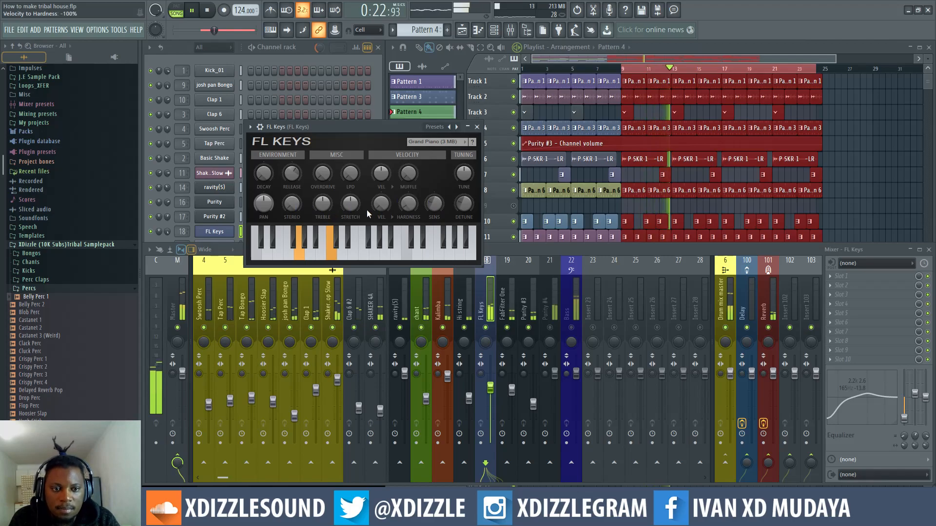
pyautogui.press('space')
pyautogui.click(477, 127)
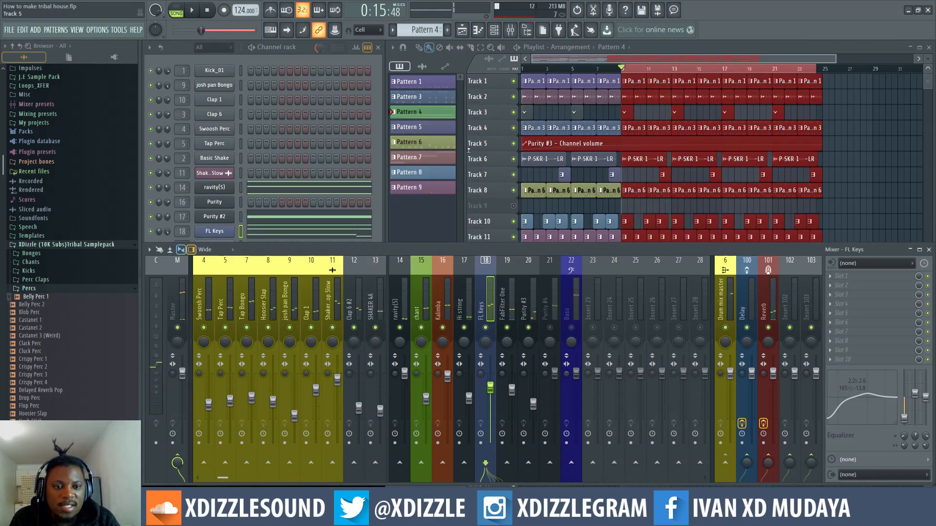
# - Load the Fruity Stereo Enhancer effect onto the FL Keys mixer track
pyautogui.click(873, 283)
pyautogui.moveTo(874, 286)
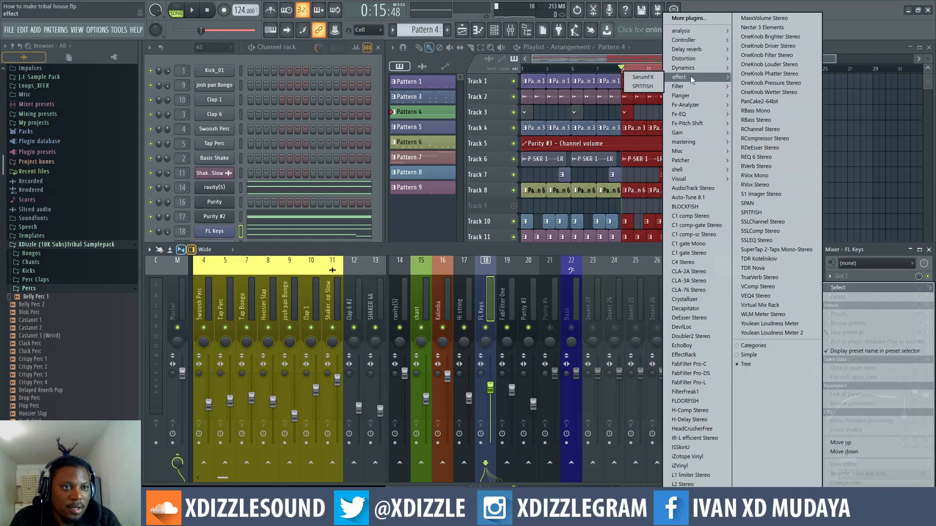
pyautogui.moveTo(686, 88)
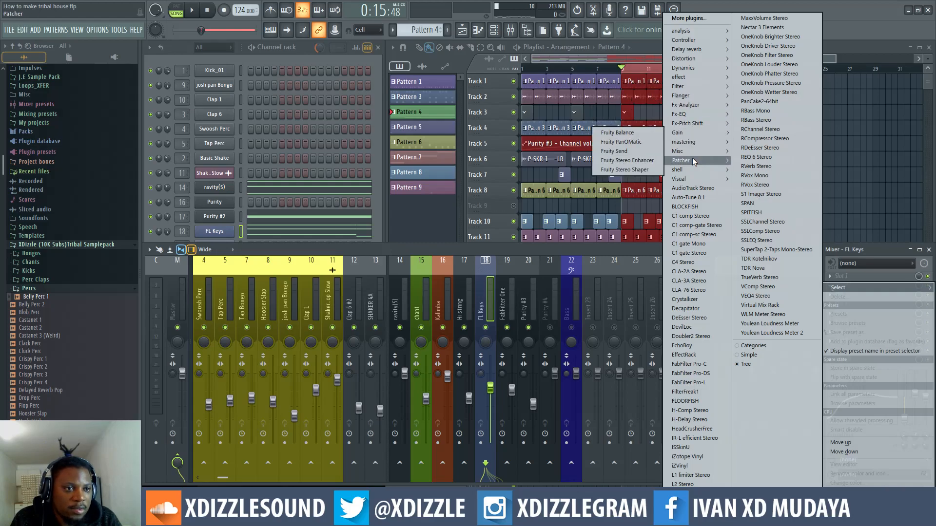
pyautogui.moveTo(696, 145)
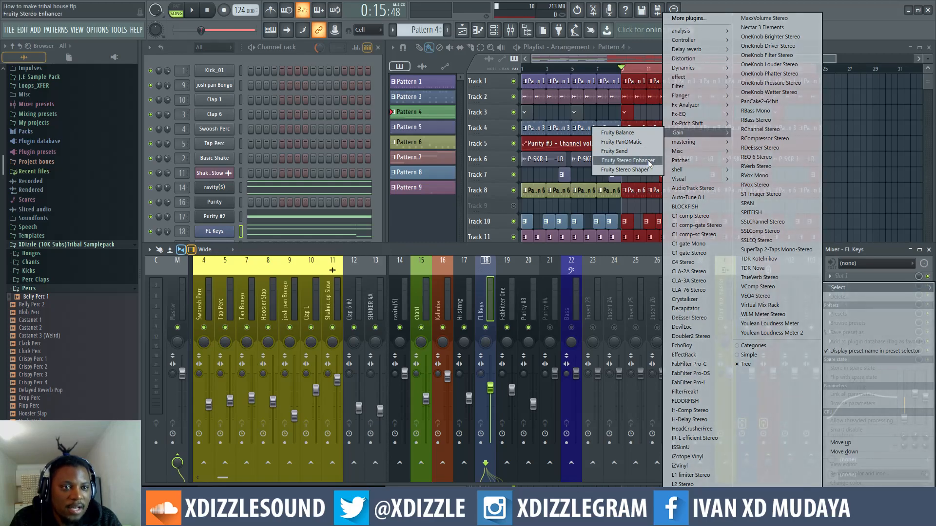
pyautogui.click(648, 160)
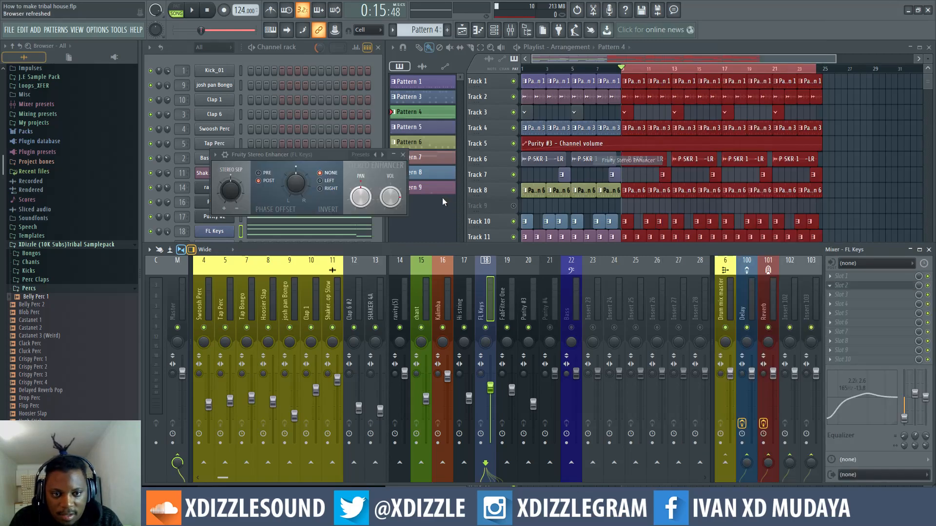
# - Try the For strings preset of Fruity Stereo Enhancer on the FL Keys insert during playback
pyautogui.click(383, 155)
pyautogui.click(408, 170)
pyautogui.press('space')
pyautogui.moveTo(333, 154); pyautogui.dragTo(339, 155)
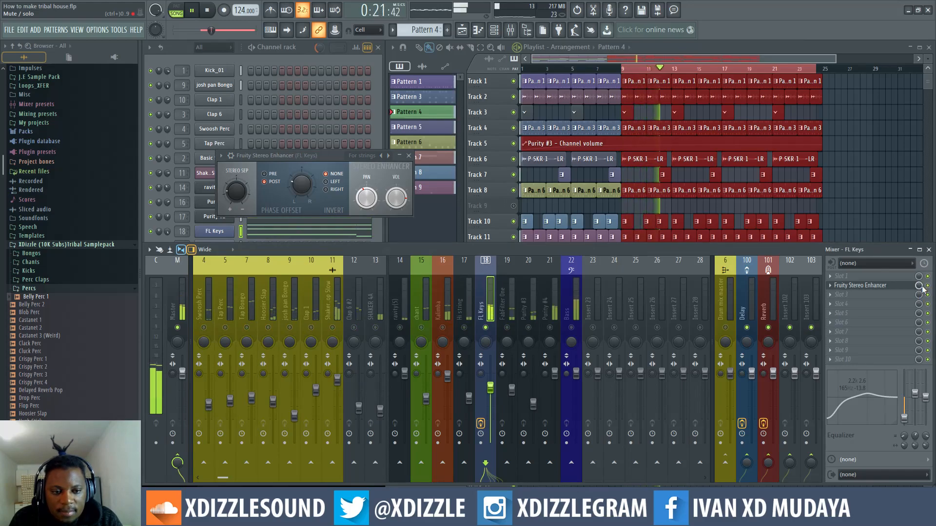
pyautogui.press('space')
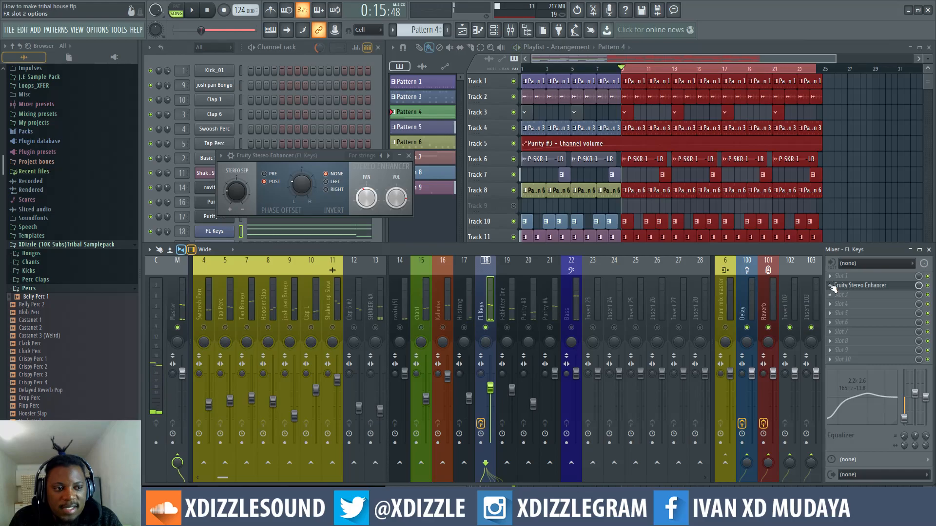
# - Replace Fruity Stereo Enhancer on the FL Keys insert with Doubler2 Stereo and load its AccGTRWide factory preset
pyautogui.click(847, 276)
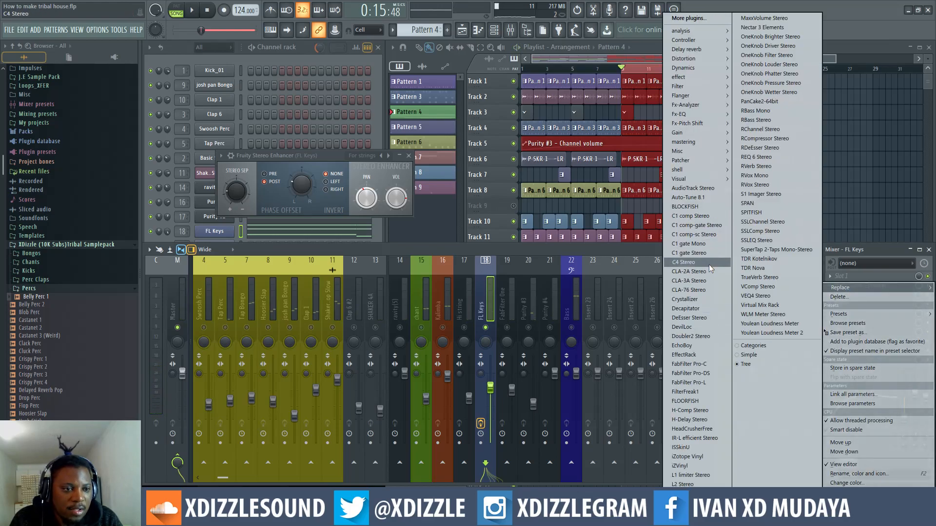
pyautogui.click(698, 337)
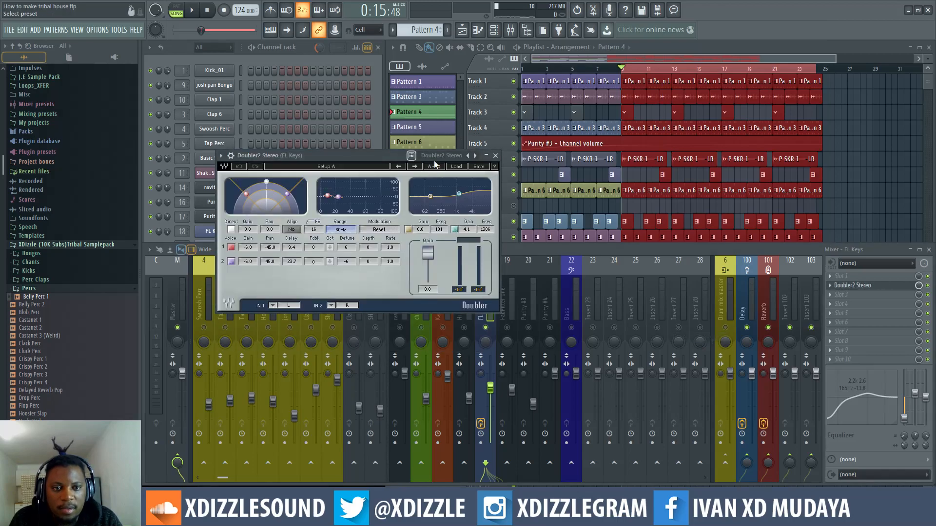
pyautogui.click(457, 166)
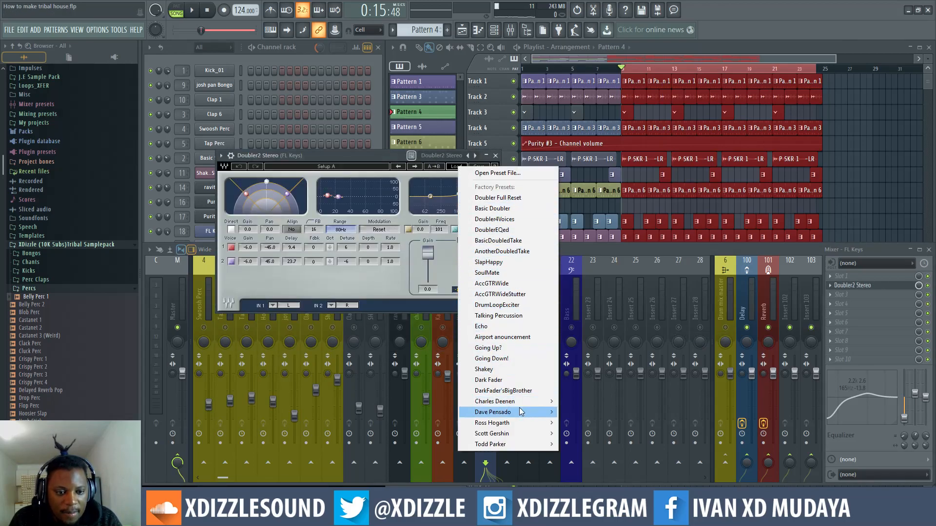
pyautogui.moveTo(528, 404)
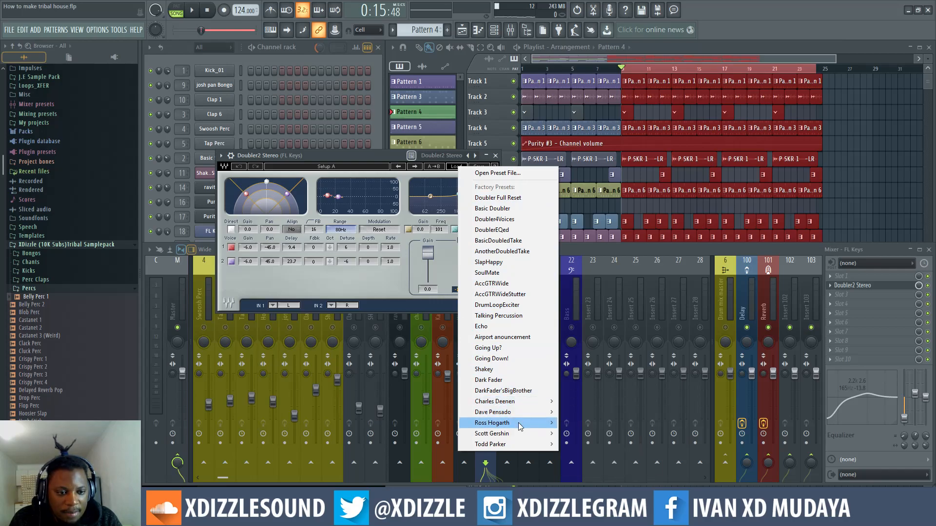
pyautogui.moveTo(518, 425)
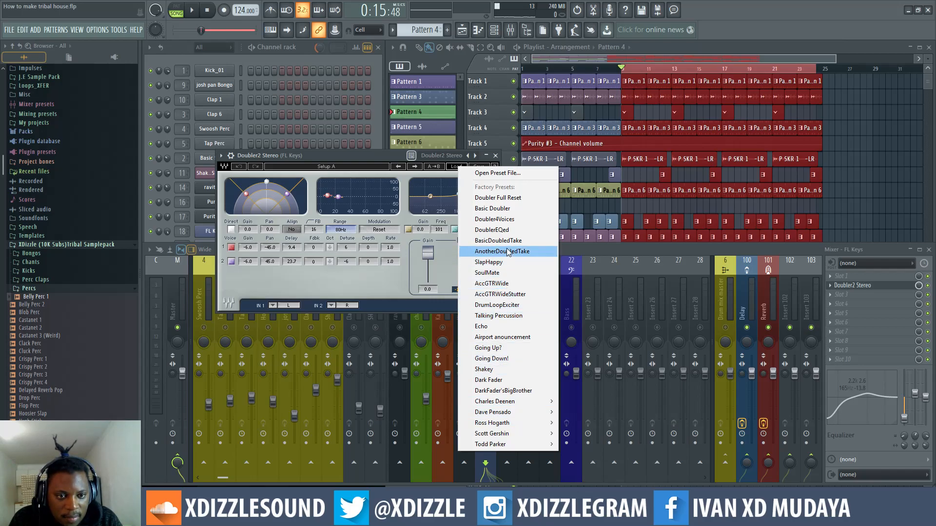
pyautogui.click(504, 286)
# - Set Doubler2's voice 1 gain to -6.9 and its low EQ band to -4.0 at 54, and lower the FL Keys fader during playback
pyautogui.press('space')
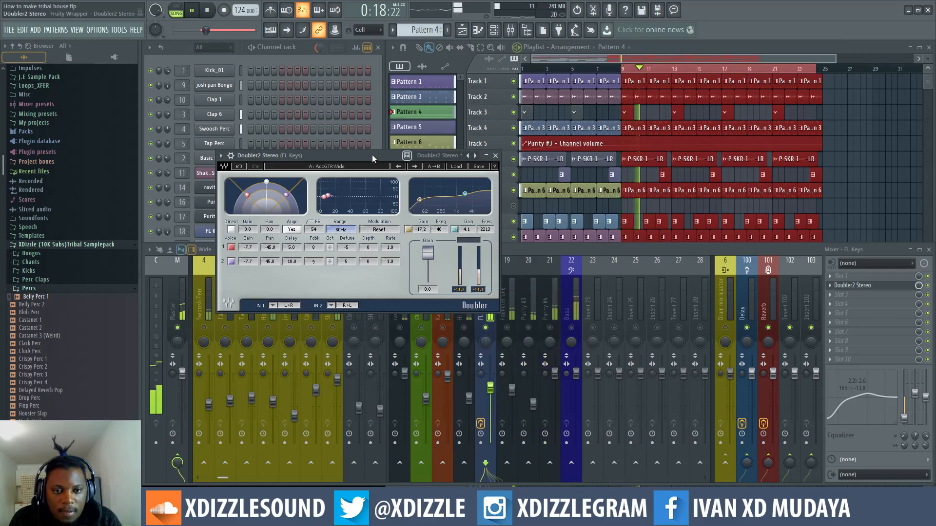
pyautogui.press('space')
pyautogui.moveTo(361, 157); pyautogui.dragTo(366, 162)
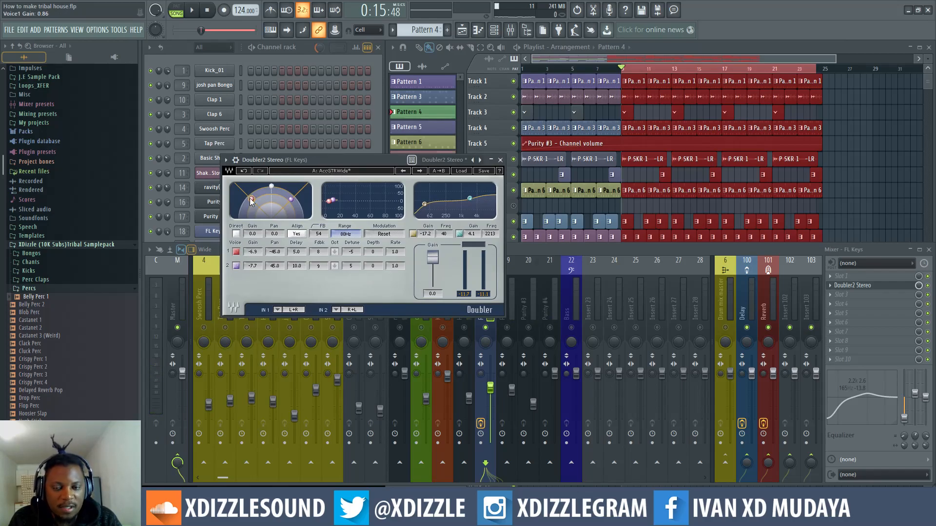
pyautogui.moveTo(332, 160); pyautogui.dragTo(335, 168)
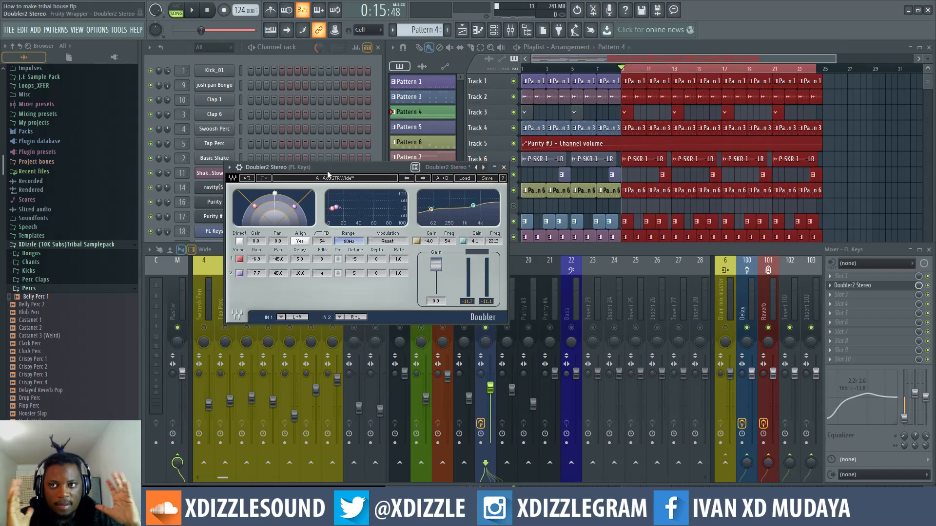
pyautogui.click(507, 168)
pyautogui.press('space')
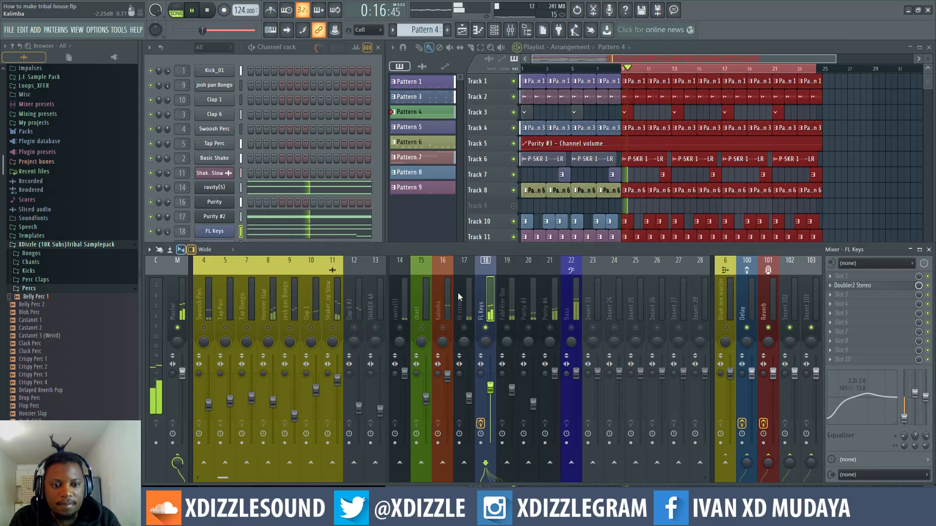
pyautogui.moveTo(496, 387); pyautogui.dragTo(492, 404)
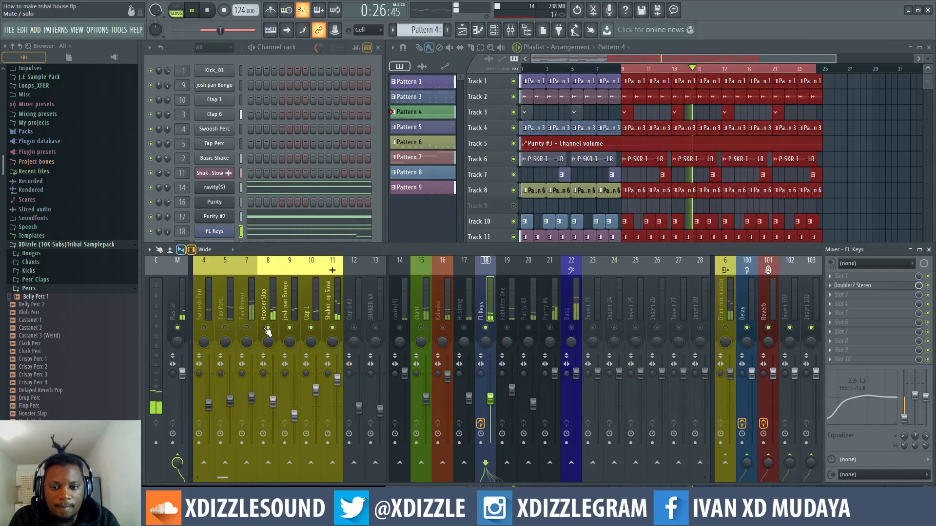
# - Unmute the remaining drum inserts, from Kick to Tap Bongo, and the Drum mix master
pyautogui.click(247, 328)
pyautogui.click(225, 328)
pyautogui.click(203, 328)
pyautogui.scroll(3, 256, 314)
pyautogui.click(244, 328)
pyautogui.click(224, 328)
pyautogui.click(203, 328)
pyautogui.click(726, 328)
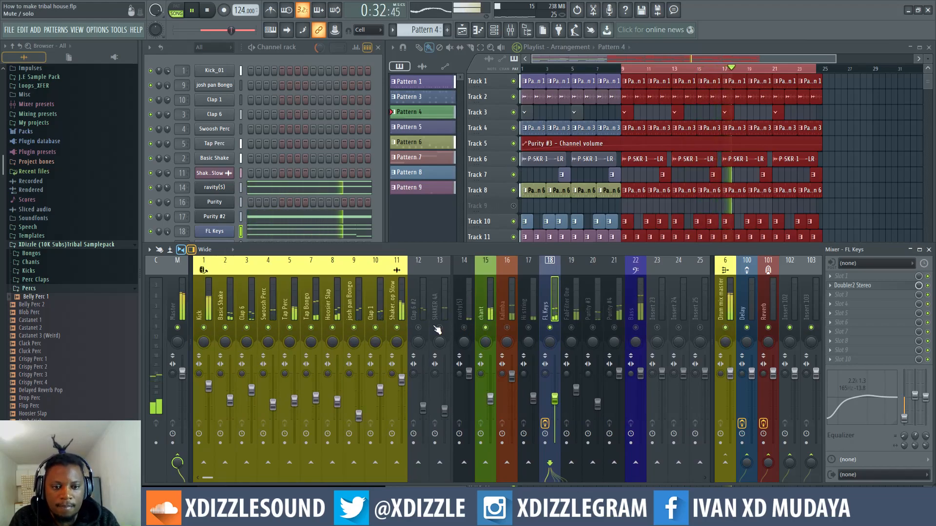
# - Unmute the Clap 6 #2, SHAKER 4A, ravity(S), Kalimba and Purity #4 inserts as well as insert 17
pyautogui.click(419, 328)
pyautogui.click(440, 328)
pyautogui.click(464, 327)
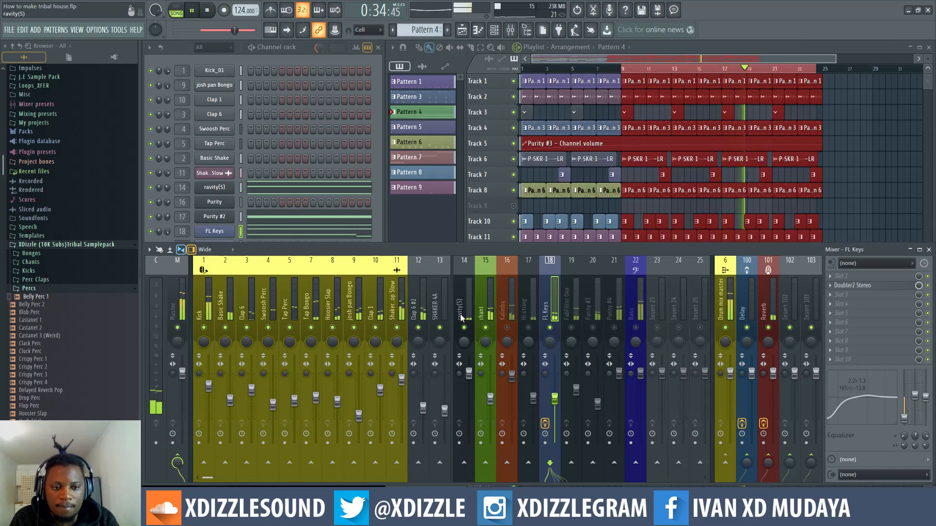
pyautogui.scroll(-3, 464, 314)
pyautogui.click(443, 328)
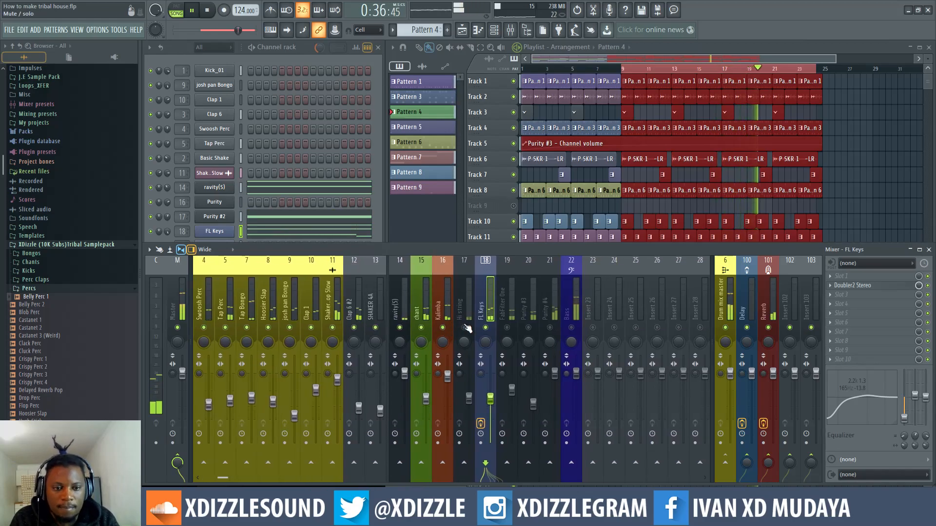
pyautogui.click(464, 327)
pyautogui.click(550, 329)
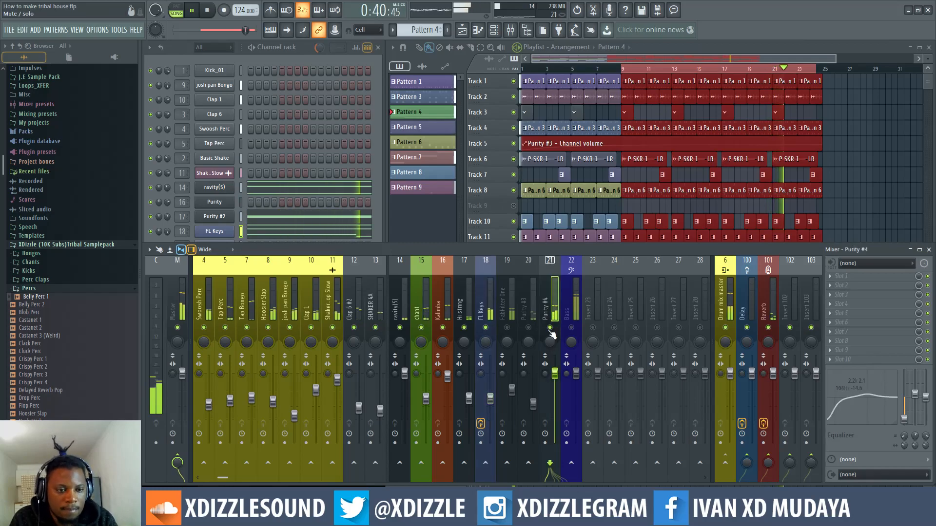
# - Lower the Purity #4 fader within the full mix and solo that insert for playback
pyautogui.moveTo(555, 374); pyautogui.dragTo(556, 390)
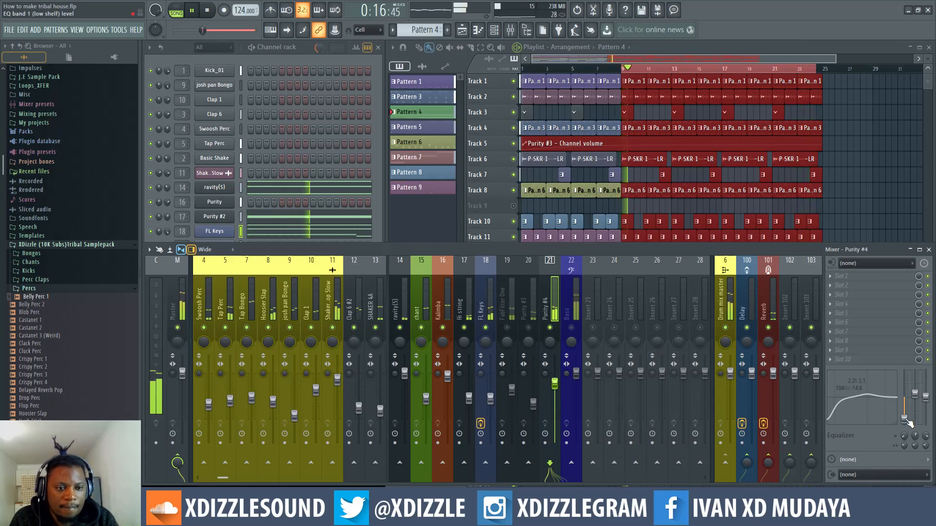
pyautogui.press('space')
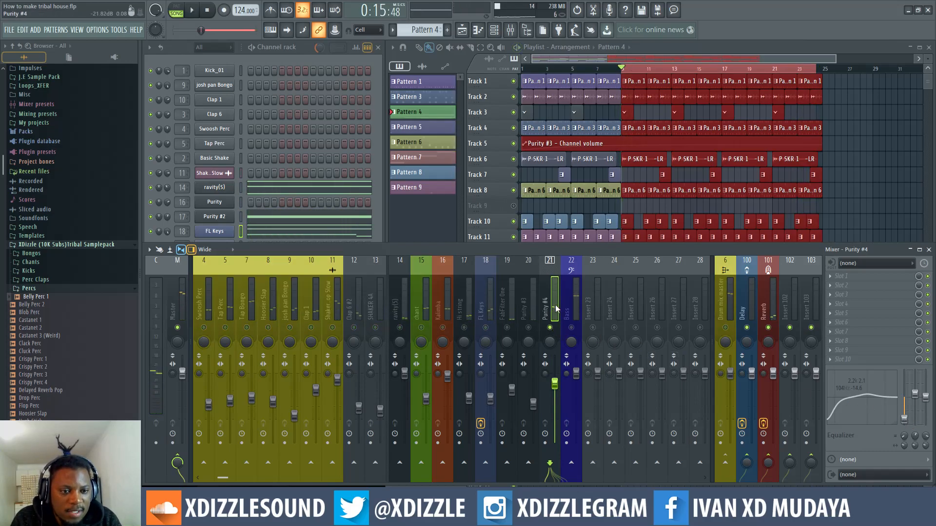
pyautogui.press('space')
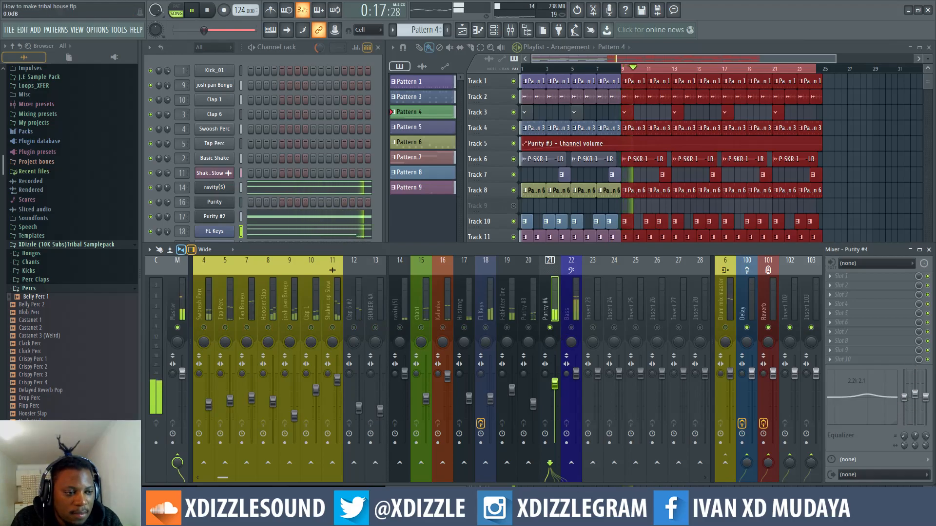
# - Reset all Purity #4 mixer EQ bands to 0.0 dB and lower the insert's fader a little more
pyautogui.rightClick(920, 394)
pyautogui.click(888, 364)
pyautogui.rightClick(925, 399)
pyautogui.click(873, 363)
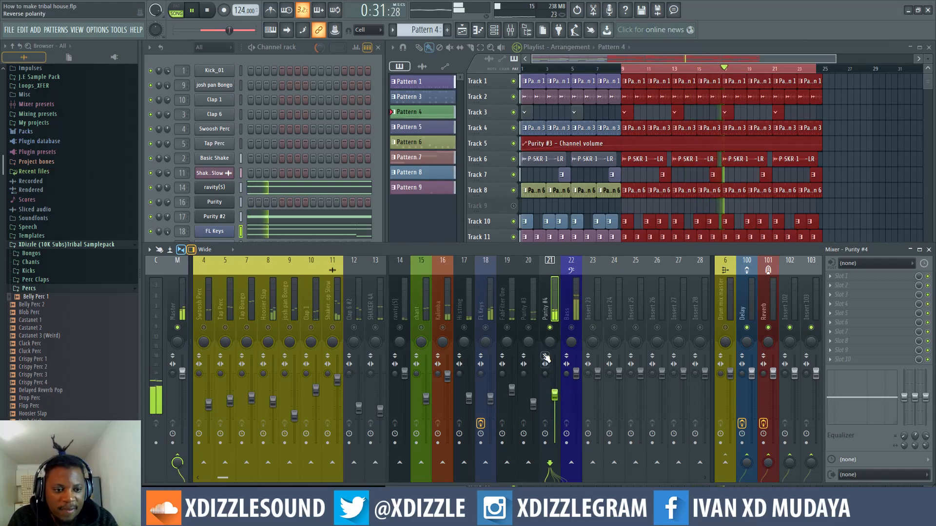
pyautogui.press('space')
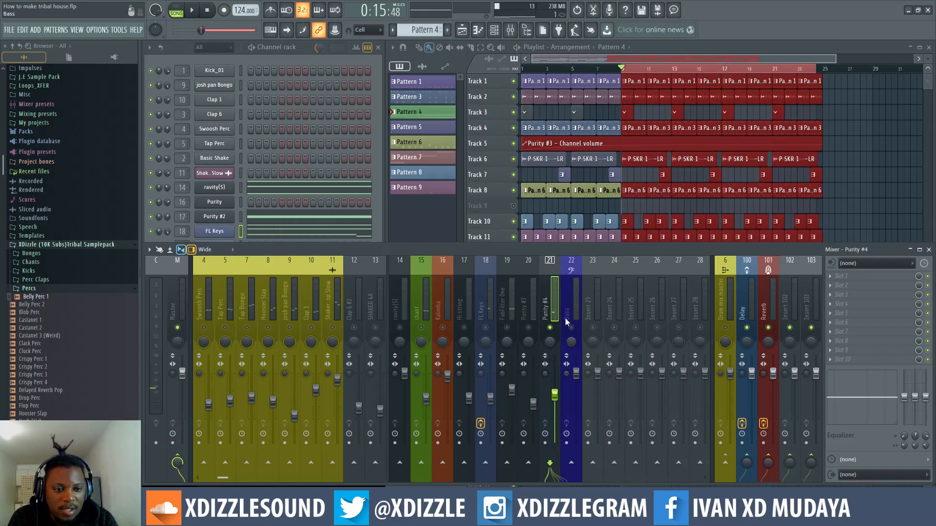
# - Cut the Purity #4 EQ's low shelf to about -11.9 dB and its high shelf to about -10.8 dB during playback
pyautogui.press('space')
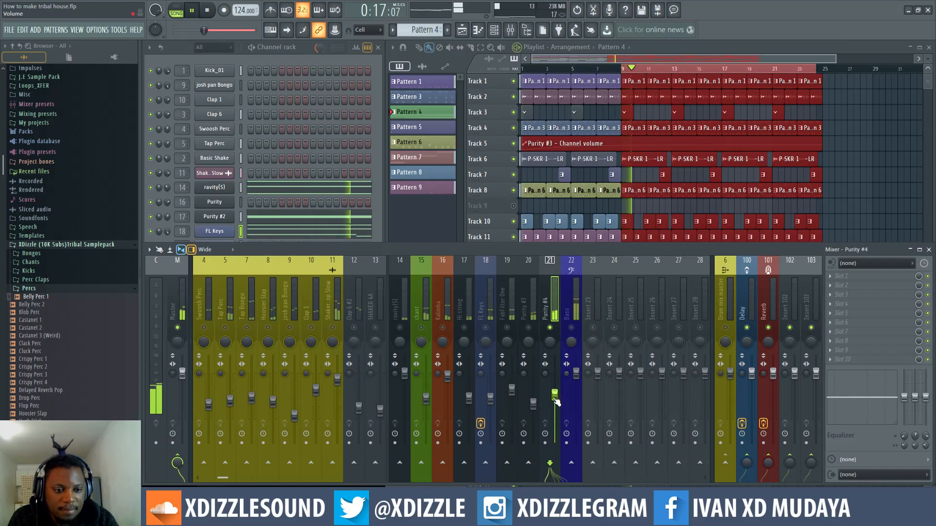
pyautogui.moveTo(904, 397); pyautogui.dragTo(904, 403)
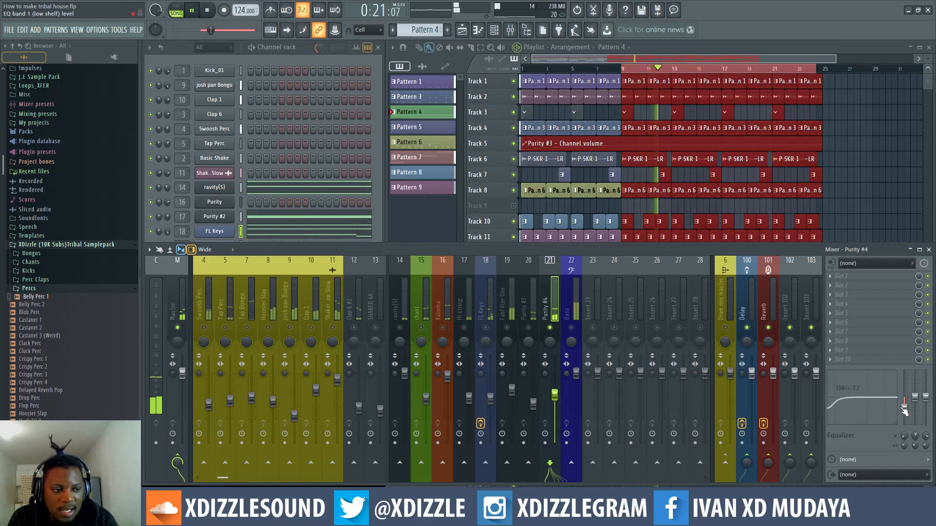
pyautogui.moveTo(927, 398); pyautogui.dragTo(905, 412)
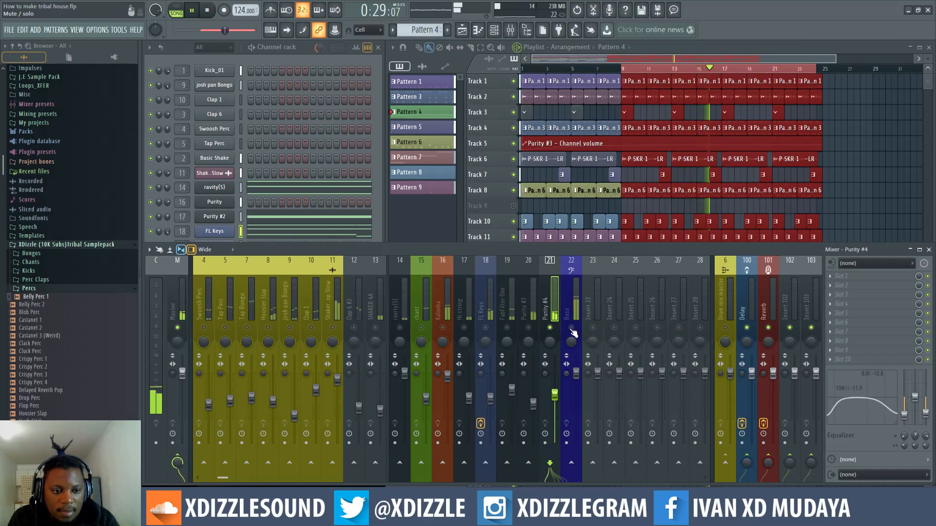
pyautogui.press('space')
# - Unmute the Bass insert alongside Purity #4 and lower its fader during playback
pyautogui.press('space')
pyautogui.click(575, 371)
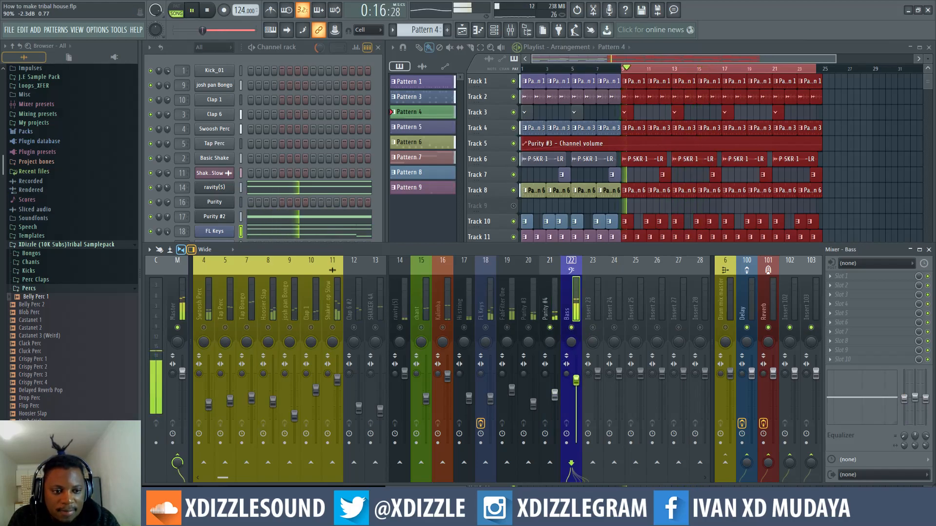
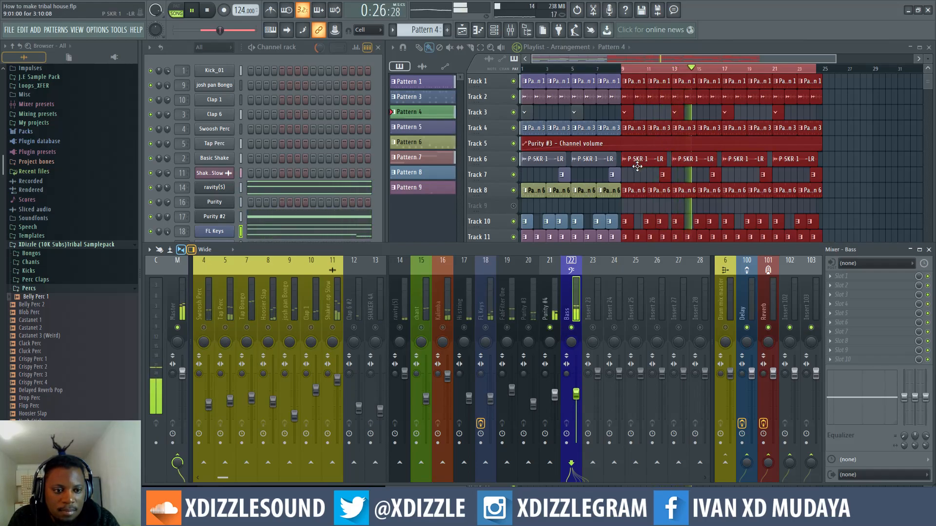
pyautogui.press('space')
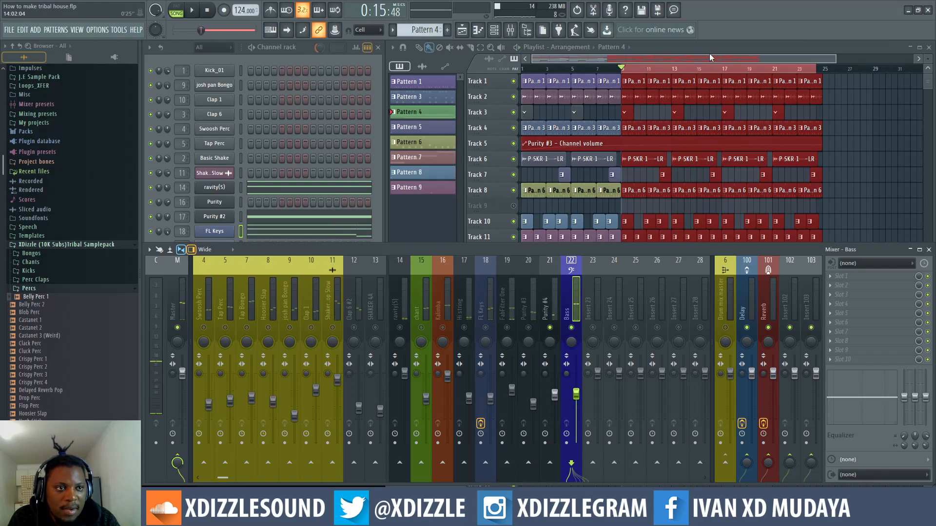
# - Locate the Pattern 4 clip in the playlist and open its eFlute notes in the piano roll with the song playing
pyautogui.click(709, 54)
pyautogui.scroll(3, 698, 67)
pyautogui.scroll(4, 927, 60)
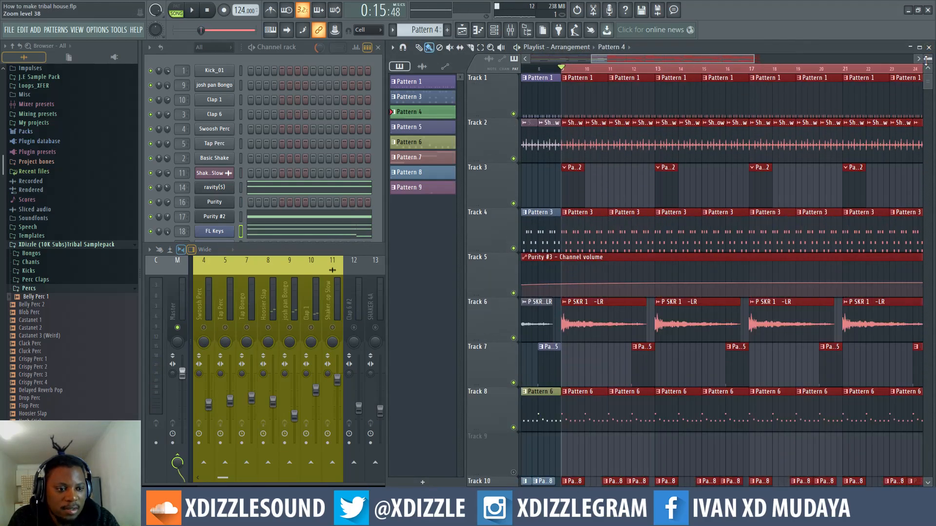
pyautogui.scroll(-5, 679, 140)
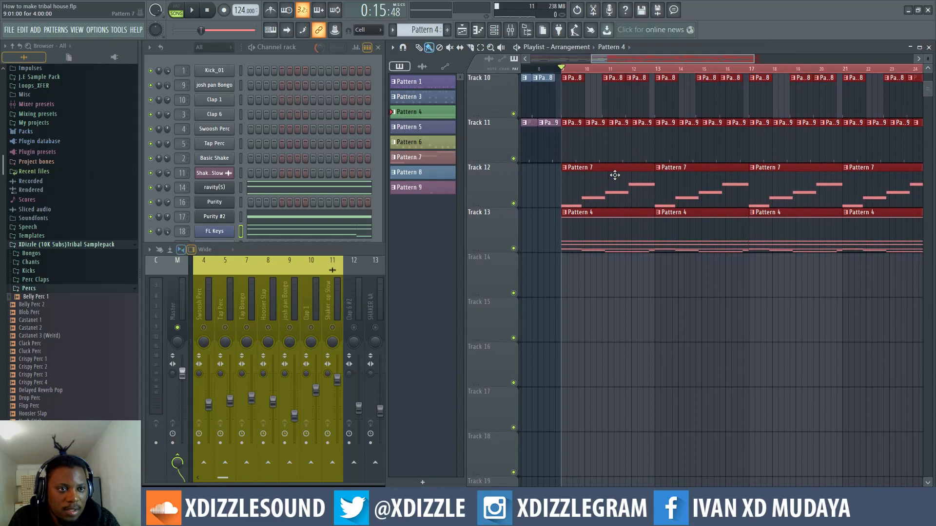
pyautogui.scroll(3, 615, 175)
pyautogui.doubleClick(620, 370)
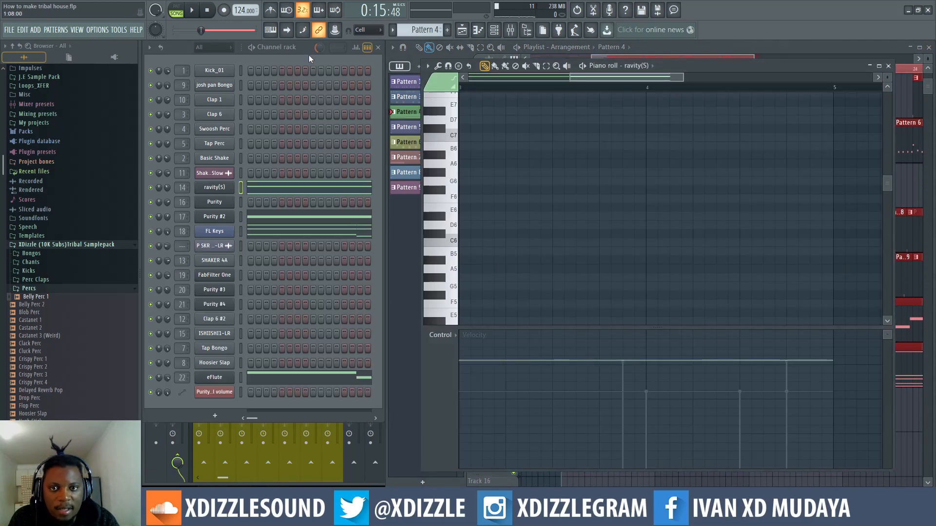
pyautogui.click(306, 381)
pyautogui.click(306, 382)
pyautogui.press('space')
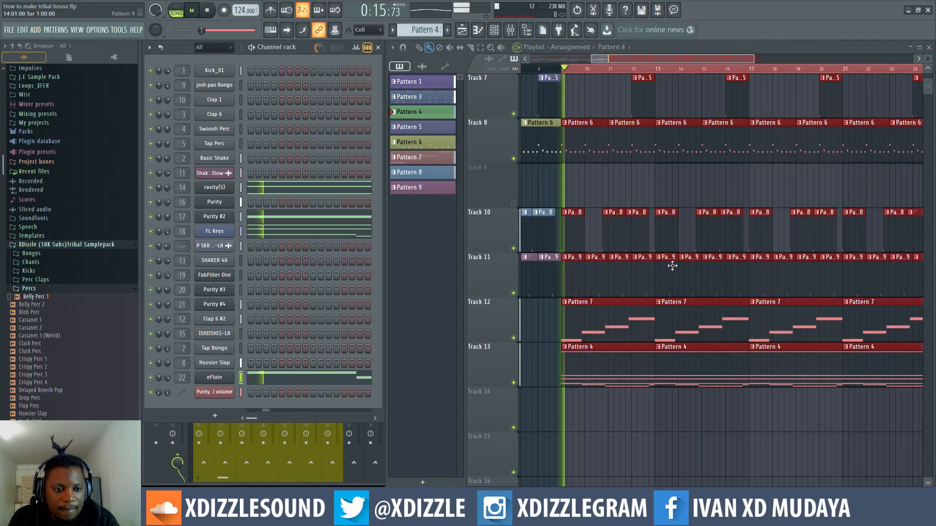
pyautogui.click(344, 378)
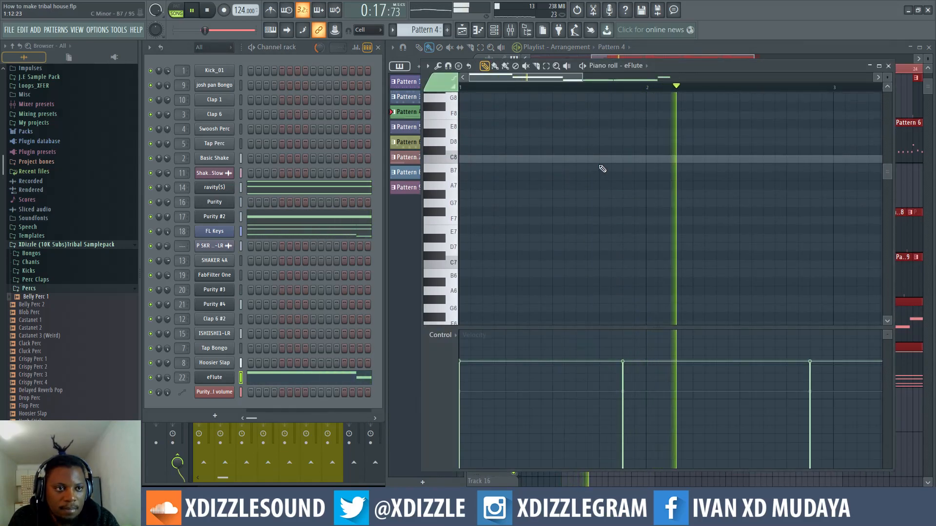
# - Move the second eFlute note down to F3 and the third down to G3
pyautogui.scroll(-3, 602, 169)
pyautogui.scroll(-2, 576, 90)
pyautogui.click(533, 91)
pyautogui.scroll(1, 524, 91)
pyautogui.scroll(2, 524, 91)
pyautogui.moveTo(600, 181); pyautogui.dragTo(600, 225)
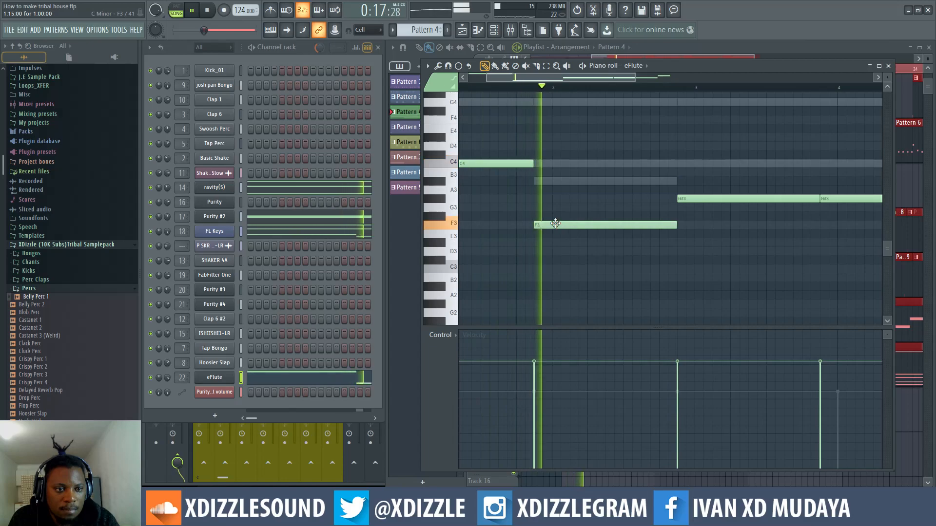
pyautogui.scroll(-1, 570, 92)
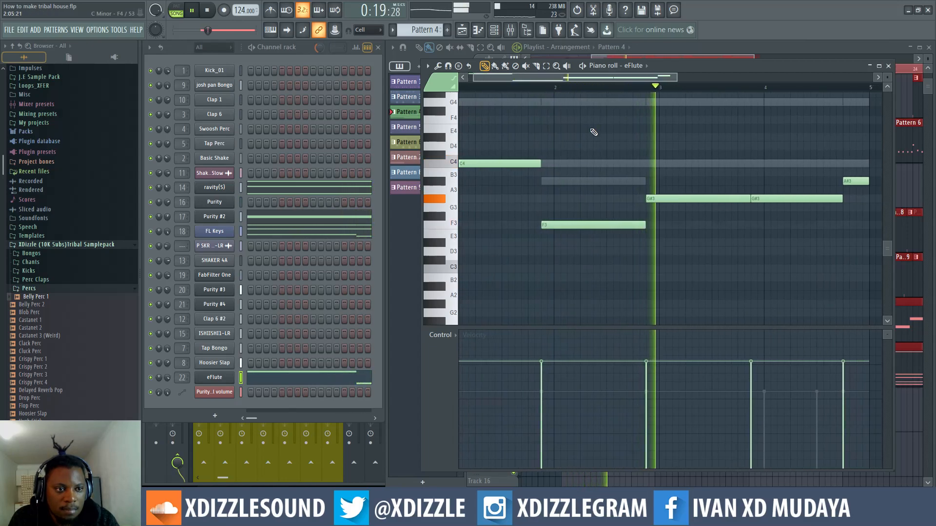
pyautogui.moveTo(672, 197); pyautogui.dragTo(671, 207)
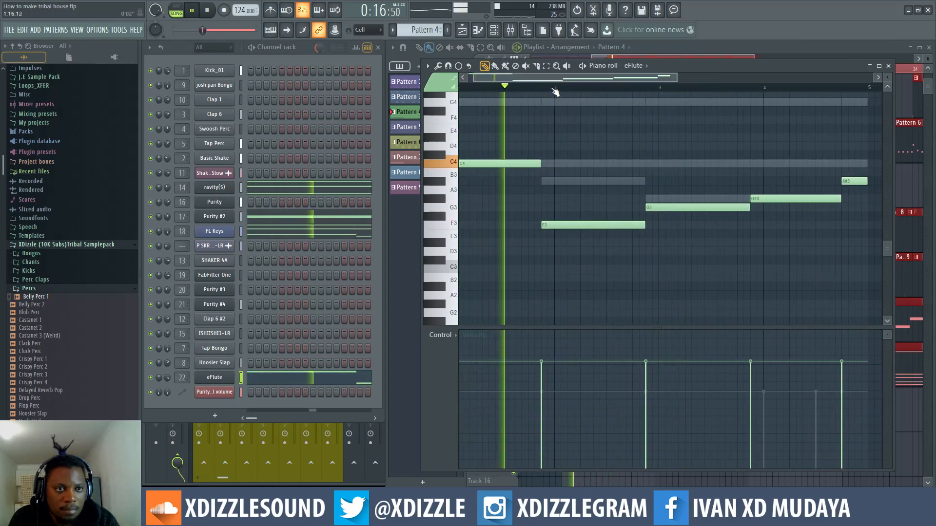
# - Move the third eFlute note down to F#3, audition the melody in playback, and return to the playlist
pyautogui.scroll(-1, 556, 91)
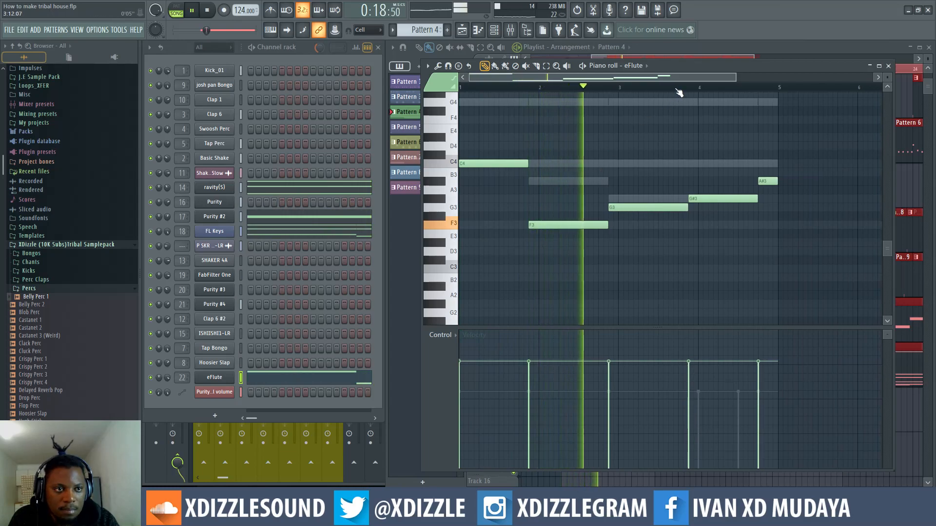
pyautogui.scroll(1, 678, 91)
pyautogui.moveTo(618, 208); pyautogui.dragTo(615, 216)
pyautogui.press('space')
pyautogui.press('space')
pyautogui.scroll(-1, 606, 84)
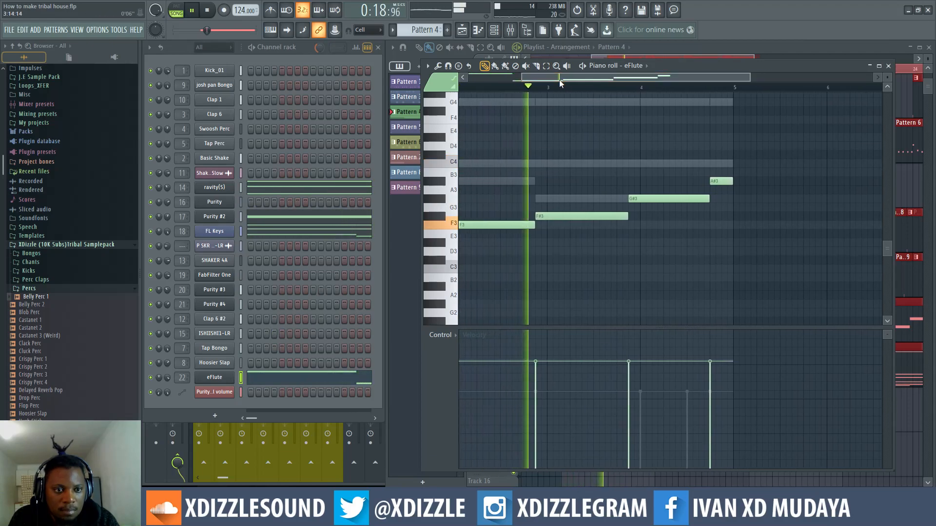
pyautogui.scroll(-2, 618, 87)
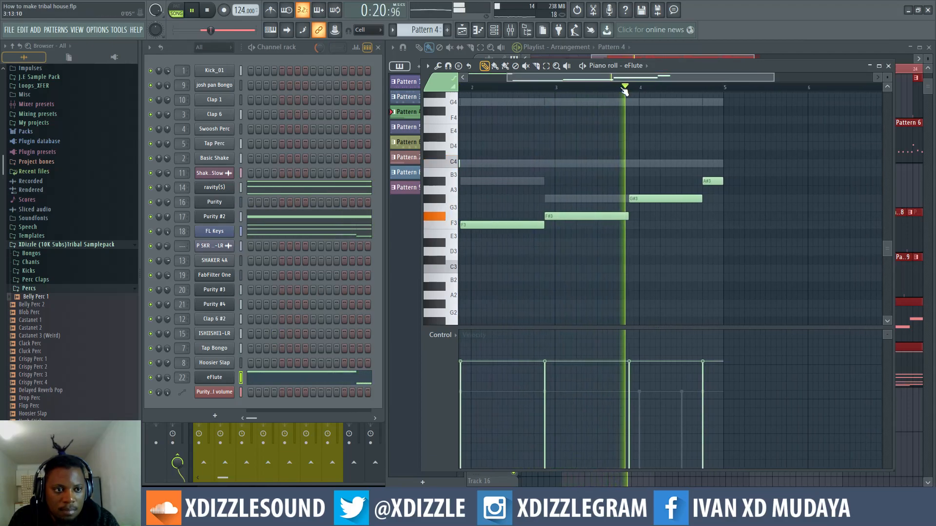
pyautogui.click(714, 51)
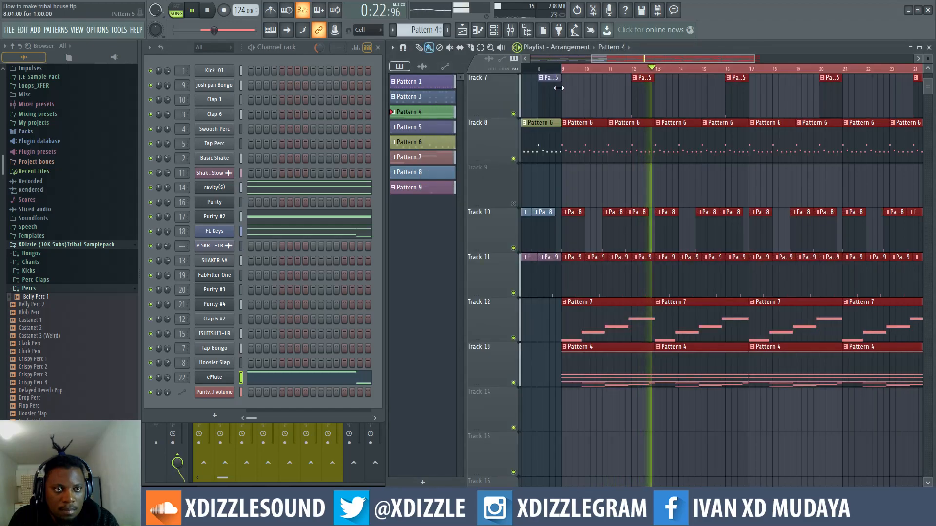
# - Load RBass Mono into the fourth effect slot of the Bass insert with playback stopped
pyautogui.click(513, 31)
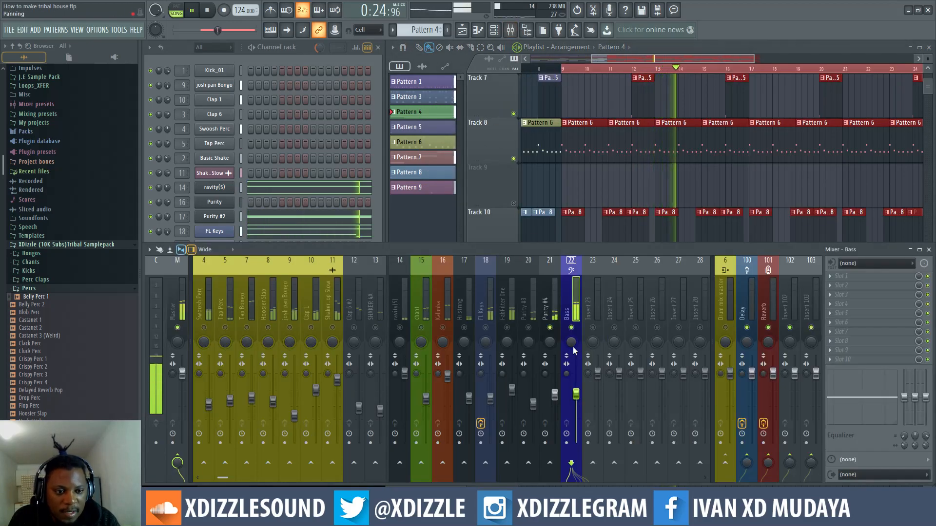
pyautogui.press('space')
pyautogui.click(839, 322)
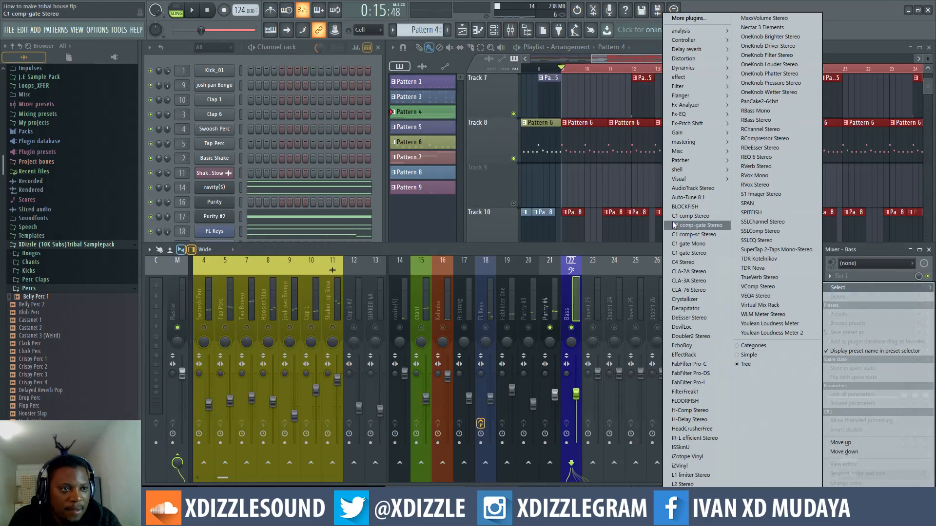
pyautogui.click(782, 111)
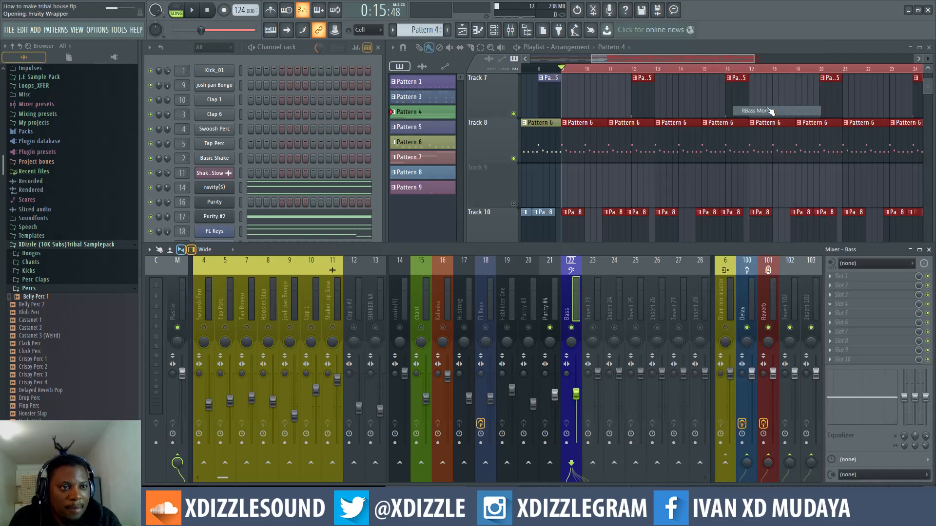
pyautogui.moveTo(289, 154); pyautogui.dragTo(435, 157)
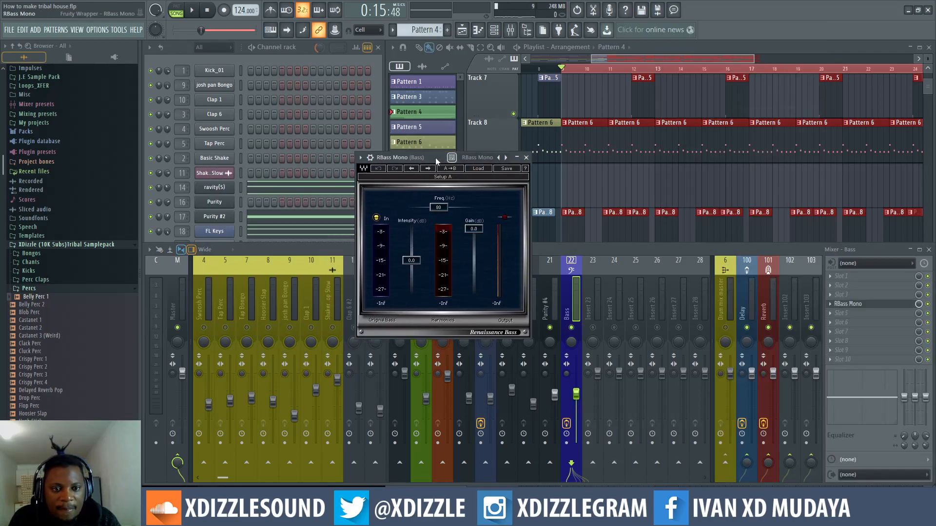
# - Load the Pensado Bass preset in RBass Mono and lower its intensity to -6.0 dB during playback
pyautogui.click(477, 169)
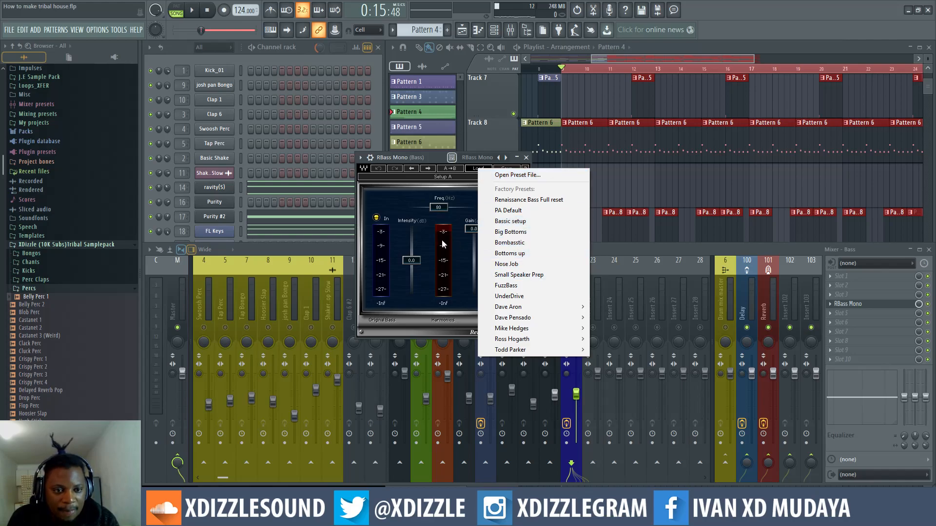
pyautogui.moveTo(535, 321)
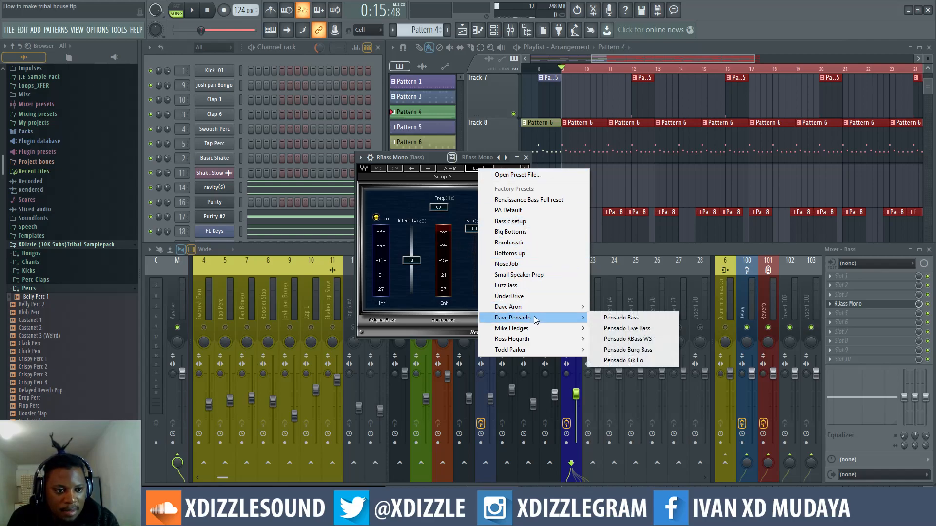
pyautogui.click(645, 318)
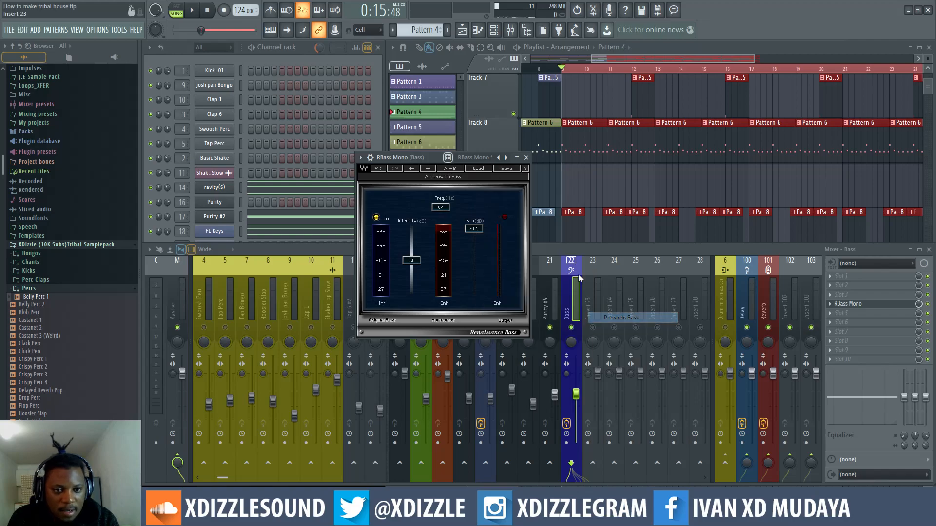
pyautogui.press('space')
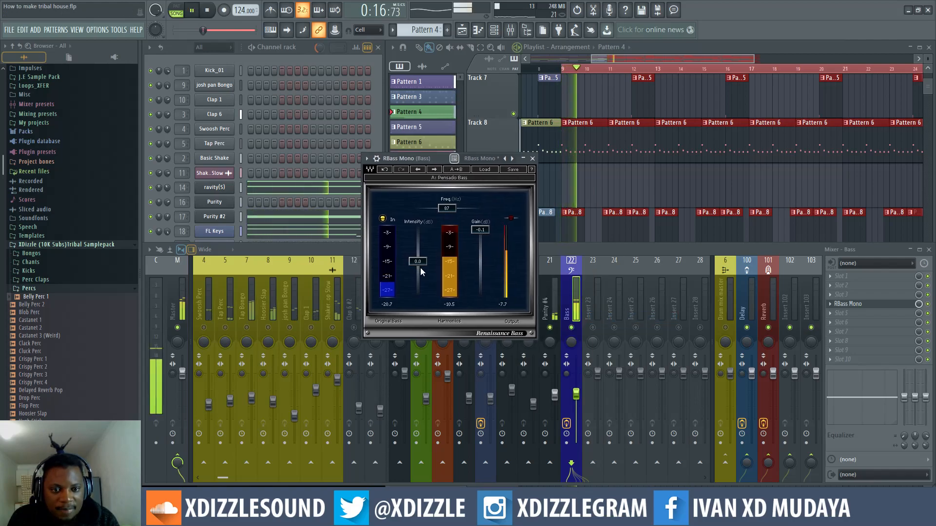
pyautogui.moveTo(417, 262); pyautogui.dragTo(417, 269)
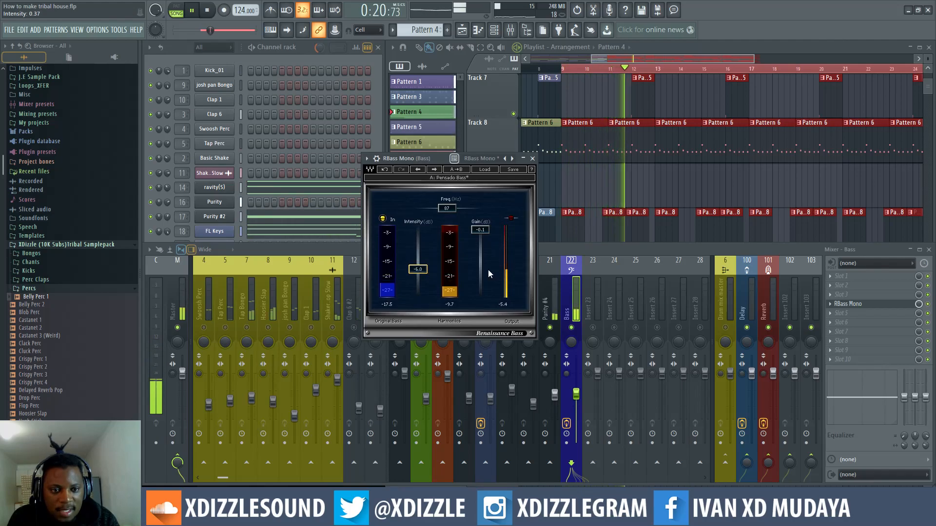
pyautogui.press('space')
# - Add Fruity Fast Dist to the second effect slot of the Bass insert
pyautogui.click(841, 276)
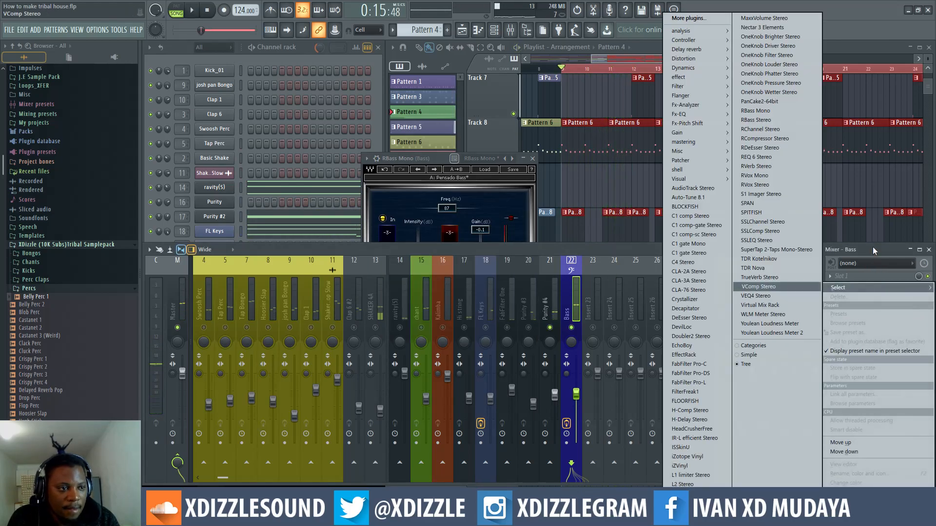
pyautogui.click(872, 247)
pyautogui.click(859, 292)
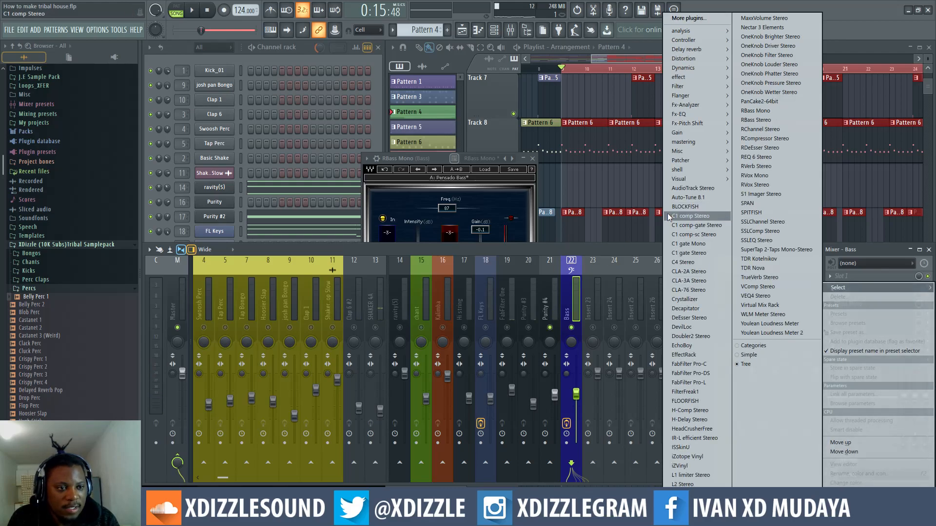
pyautogui.moveTo(690, 134)
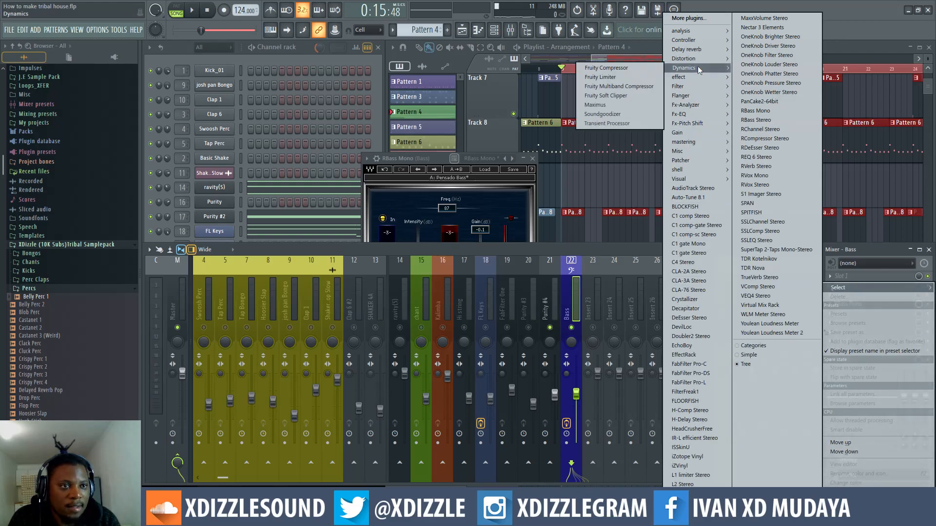
pyautogui.moveTo(698, 60)
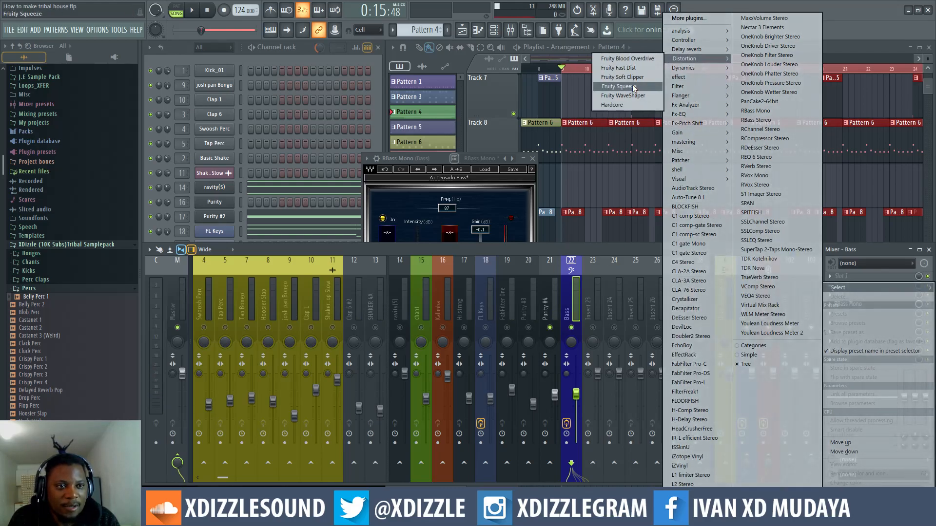
pyautogui.click(644, 67)
pyautogui.moveTo(273, 129); pyautogui.dragTo(376, 164)
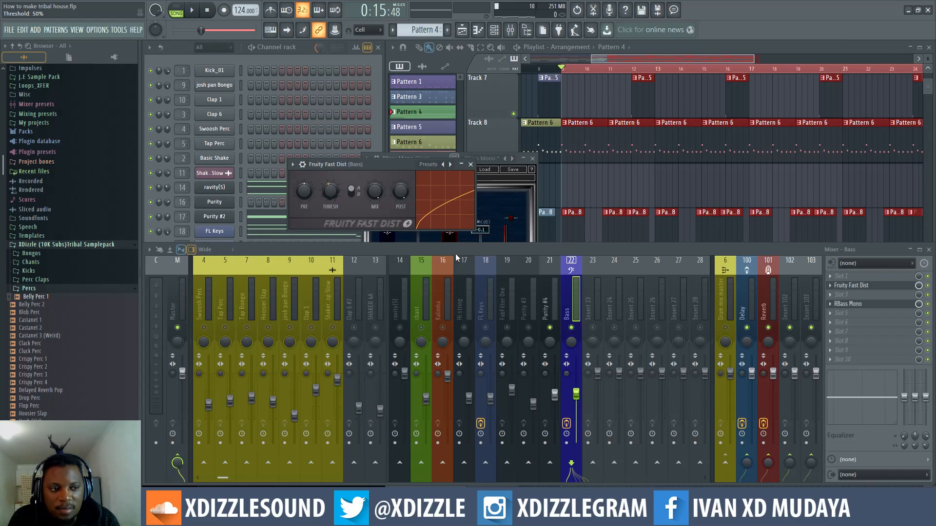
# - Lower the Fruity Fast Dist threshold to about 40% during playback and close the plugin window
pyautogui.press('space')
pyautogui.moveTo(332, 193)
pyautogui.mouseDown()
pyautogui.moveTo(331, 183)
pyautogui.moveTo(332, 197)
pyautogui.mouseUp()
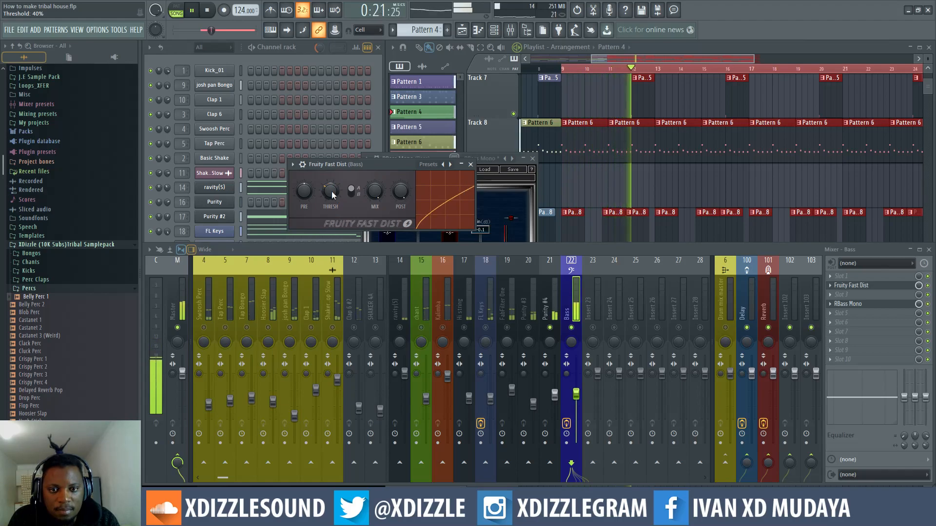
pyautogui.click(470, 164)
# - Raise the Bass insert's fader while checking the bass level in playback
pyautogui.click(432, 160)
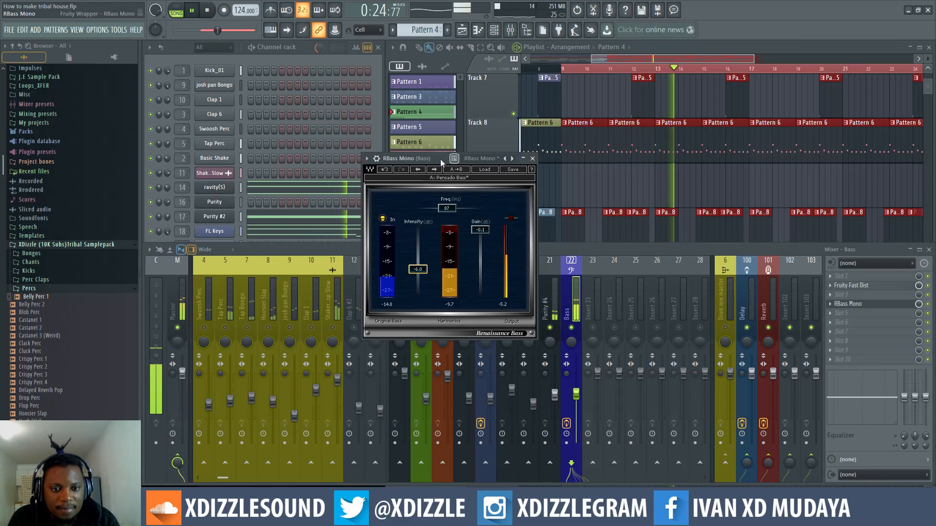
pyautogui.click(589, 249)
pyautogui.press('space')
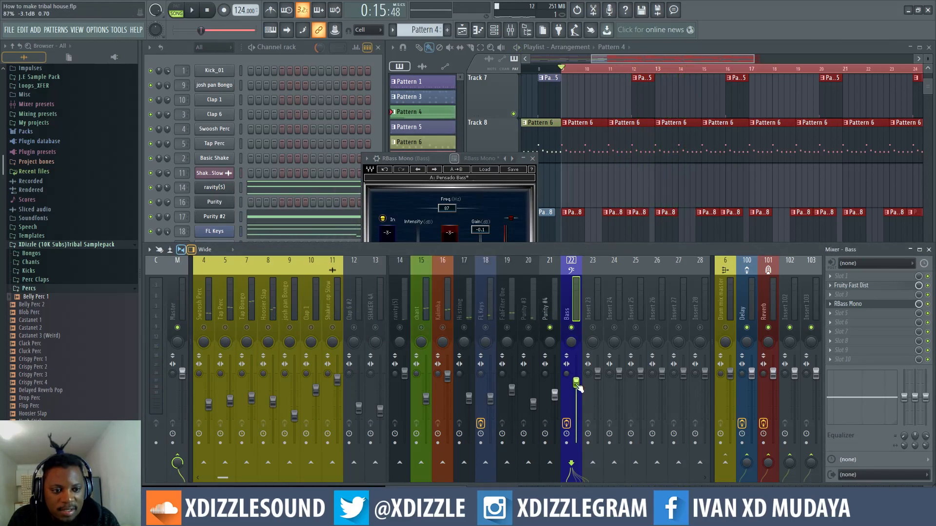
pyautogui.press('space')
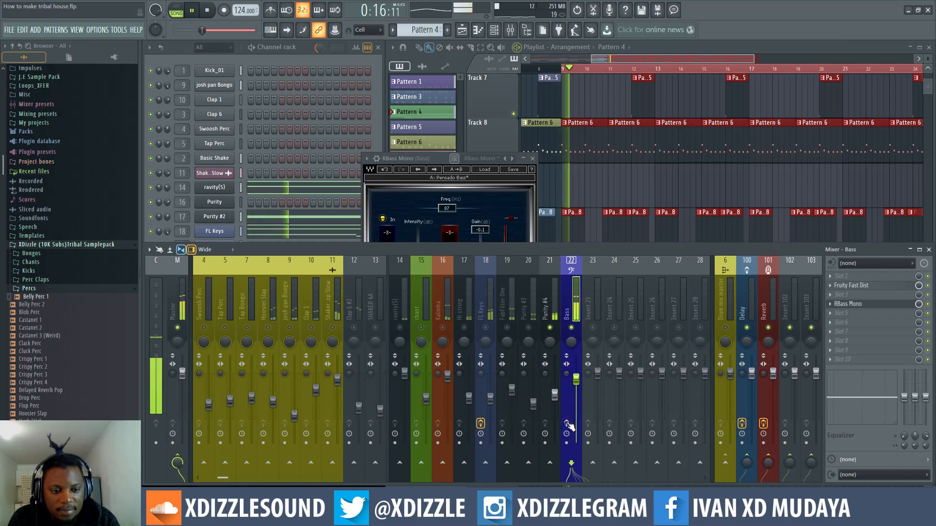
# - Mute Purity #4 and compare the Bass insert with its effects bypassed and enabled in playback
pyautogui.press('space')
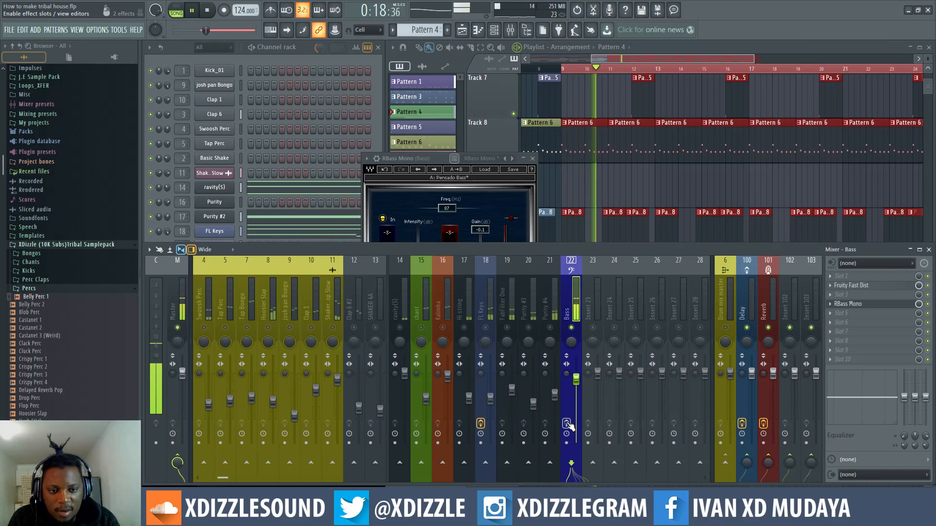
pyautogui.press('space')
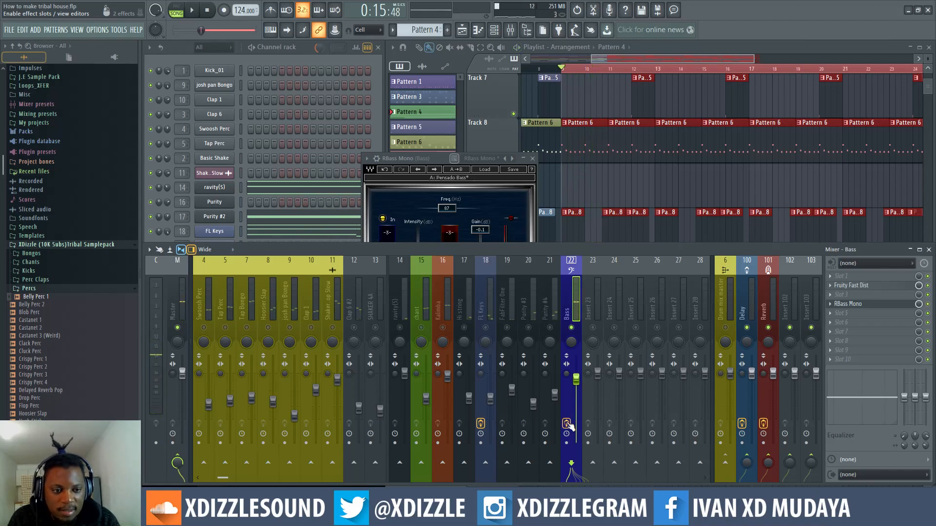
pyautogui.press('space')
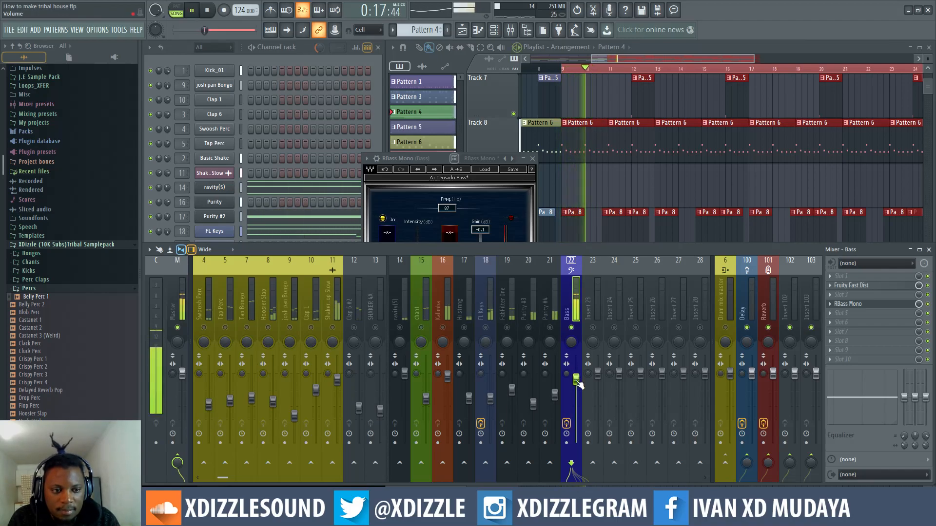
pyautogui.click(436, 158)
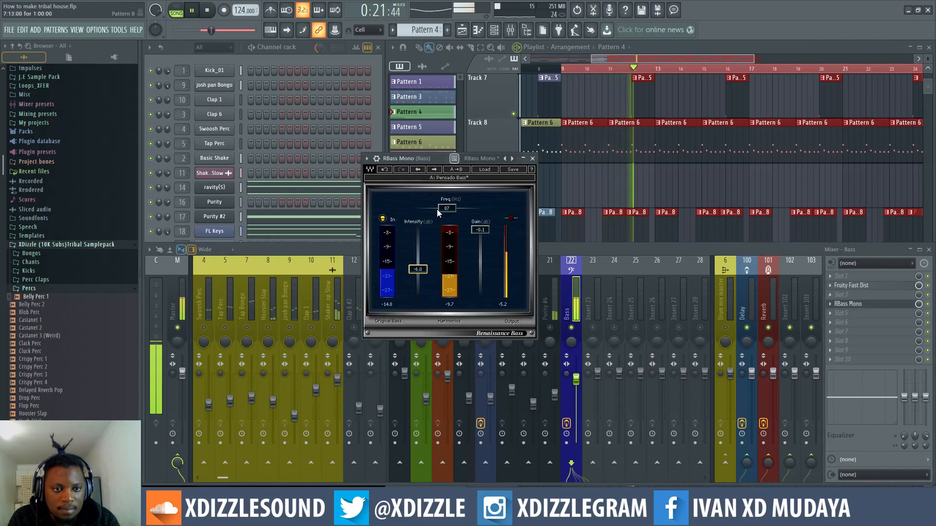
pyautogui.click(721, 248)
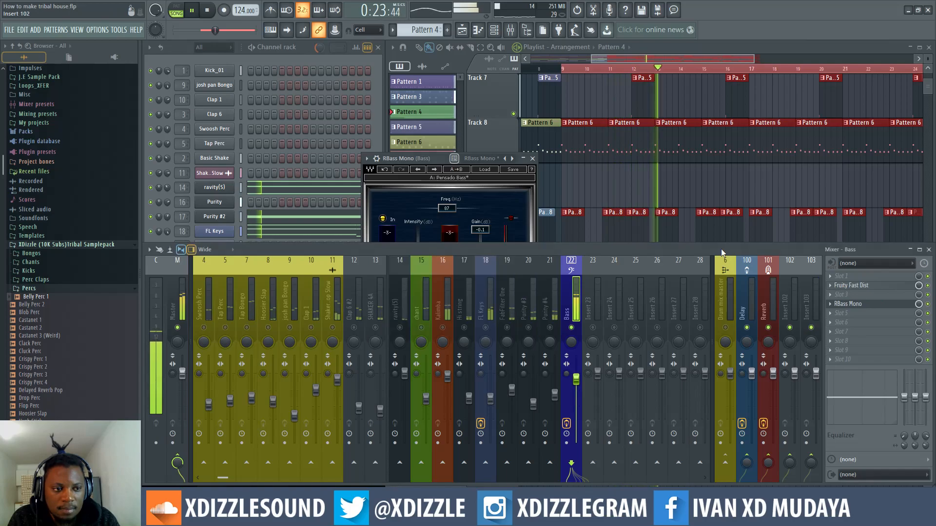
pyautogui.press('space')
# - Review the Bass insert's RBass Mono and Fruity Fast Dist settings, and close both plugin windows
pyautogui.click(470, 187)
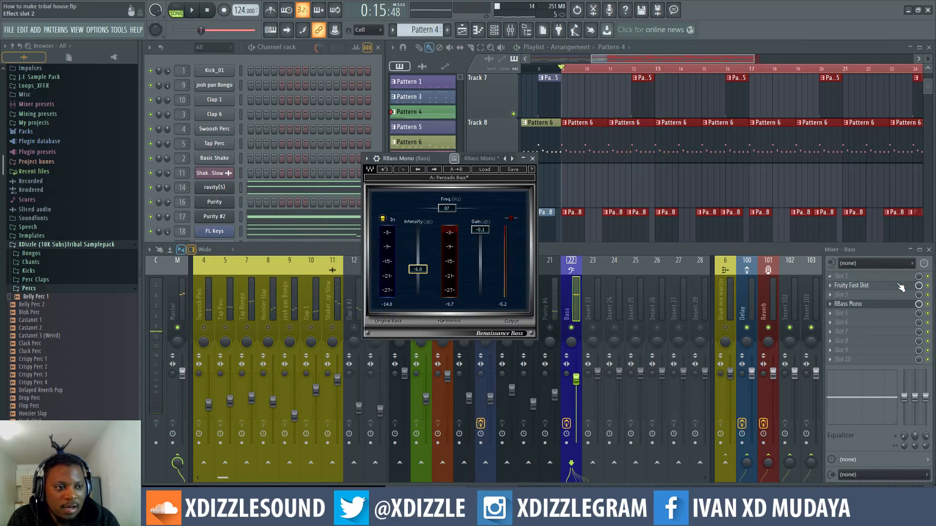
pyautogui.click(861, 287)
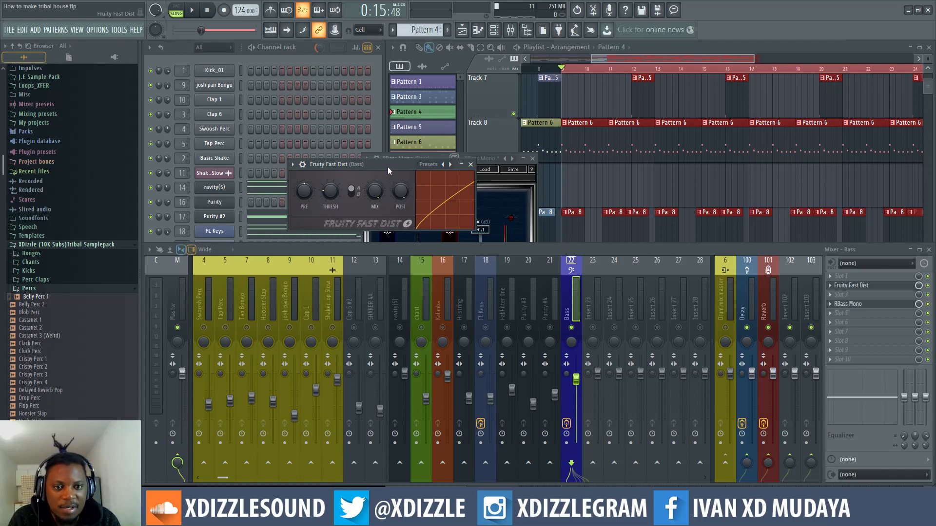
pyautogui.click(470, 164)
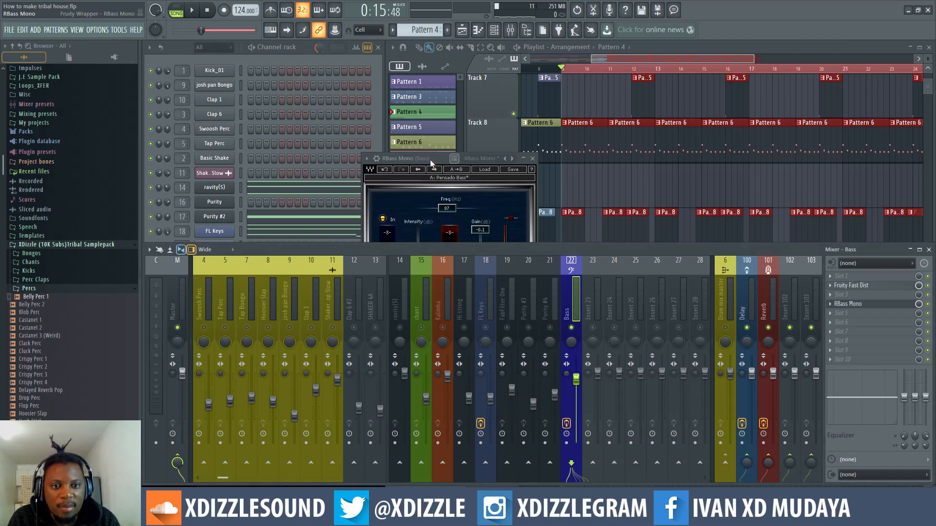
pyautogui.moveTo(430, 159); pyautogui.dragTo(400, 143)
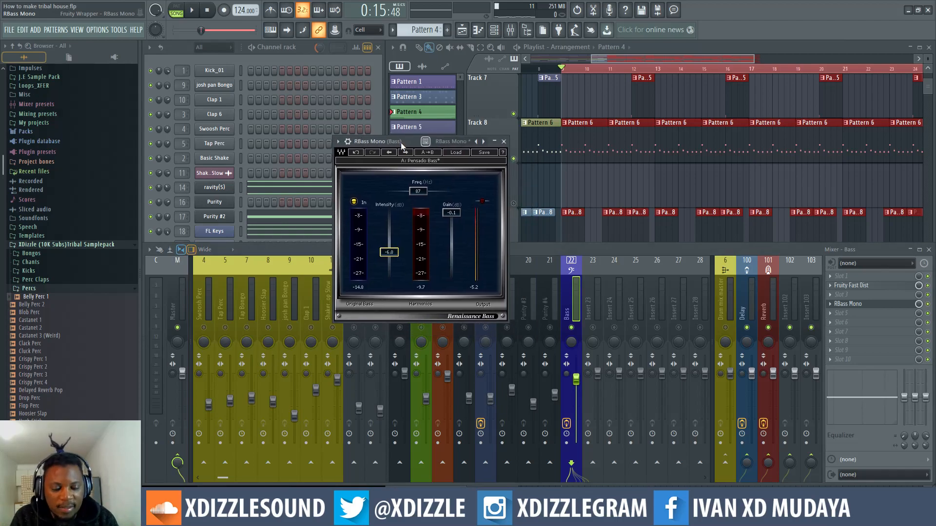
pyautogui.press('space')
pyautogui.click(504, 141)
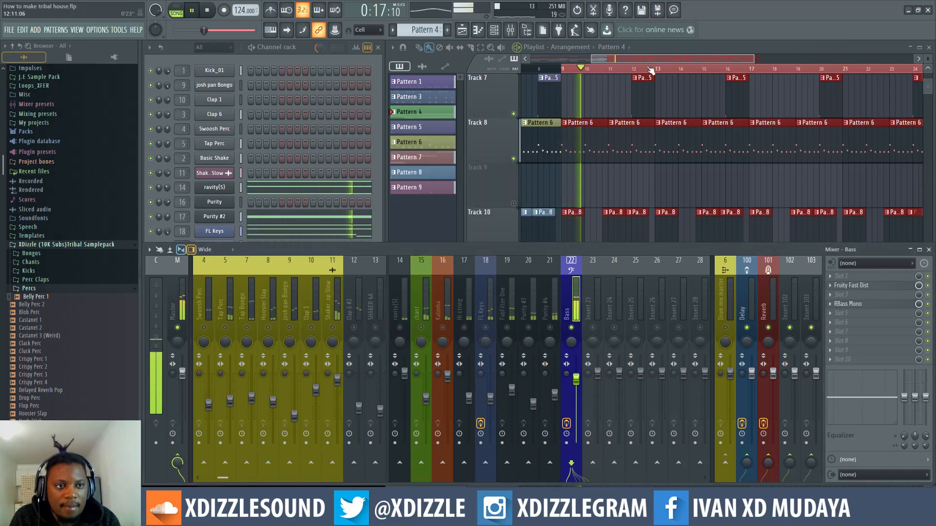
# - Unmute the Purity #4 insert and reopen the eFlute notes in the piano roll with the song playing
pyautogui.click(300, 49)
pyautogui.press('space')
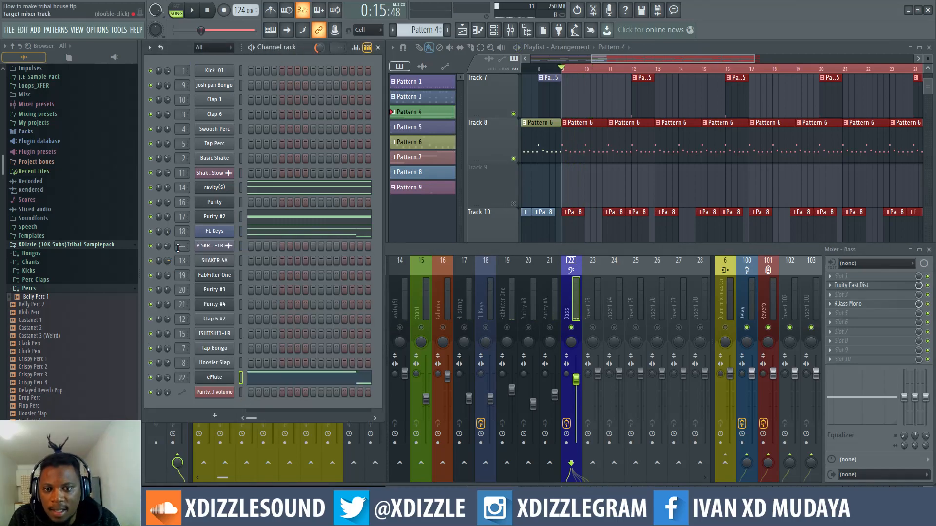
pyautogui.click(553, 331)
pyautogui.press('space')
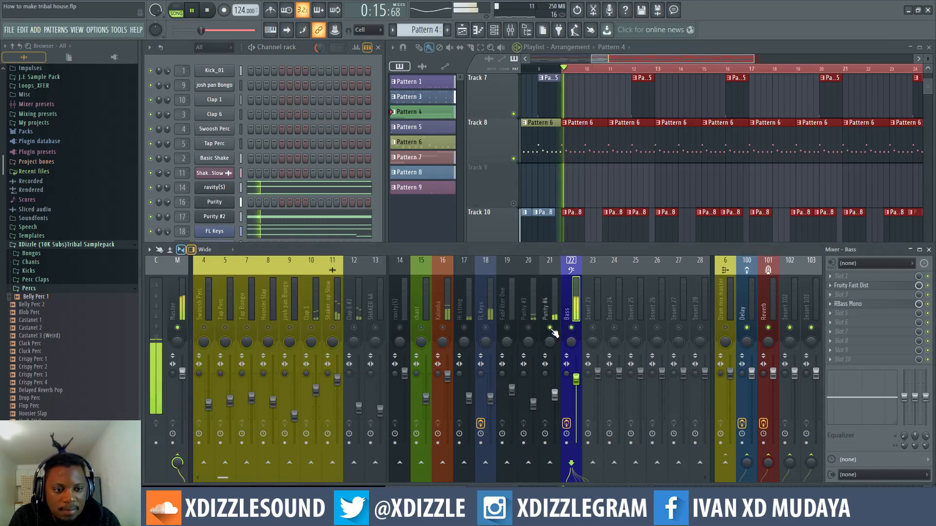
pyautogui.click(311, 51)
pyautogui.click(290, 384)
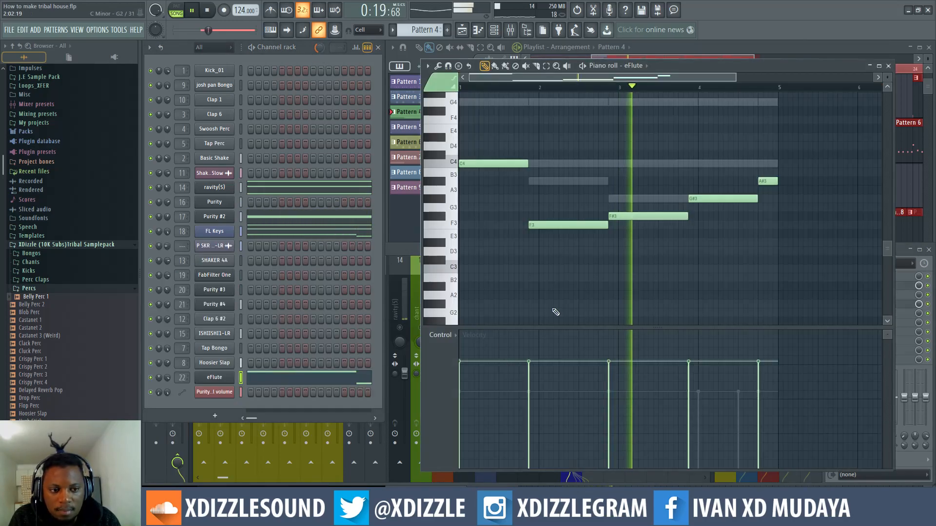
# - Lower the second eFlute note to E3 and the third to F3, and close the piano roll
pyautogui.moveTo(550, 222); pyautogui.dragTo(550, 236)
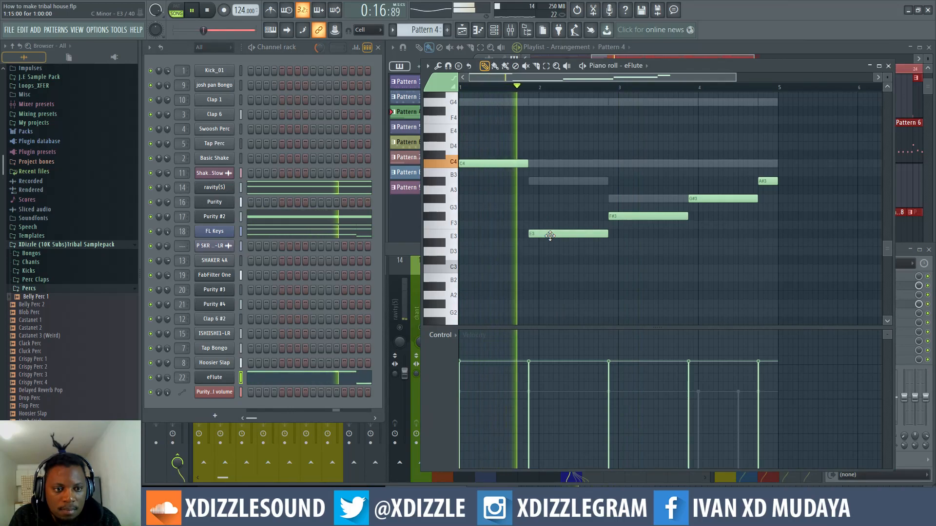
pyautogui.moveTo(624, 215); pyautogui.dragTo(624, 223)
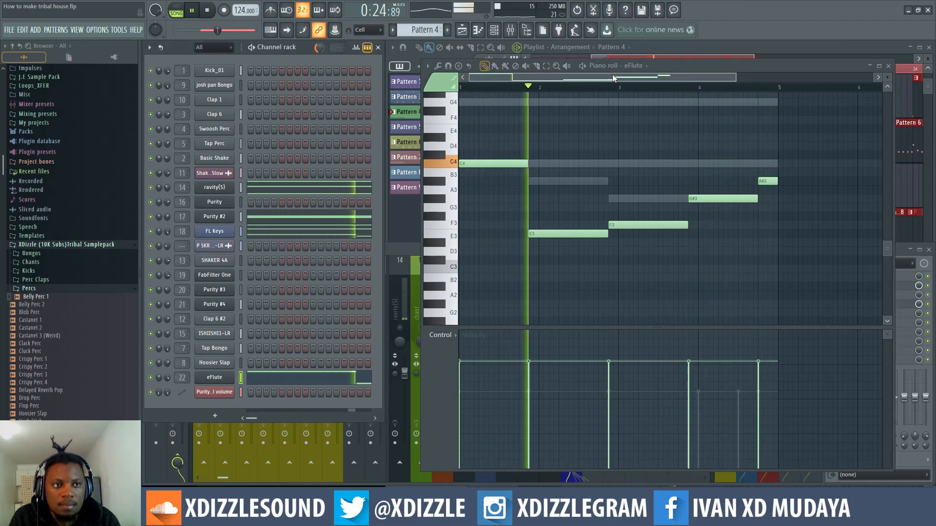
pyautogui.click(662, 45)
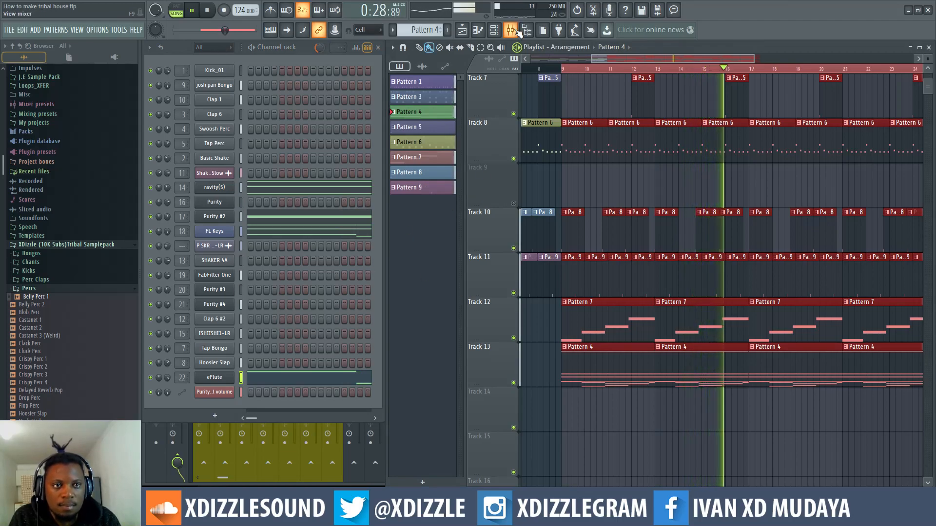
# - Lower the Bass insert's fader to about 64% (-8.7 dB) and slightly reduce the Purity #3 level
pyautogui.press('F9')
pyautogui.moveTo(578, 382); pyautogui.dragTo(578, 401)
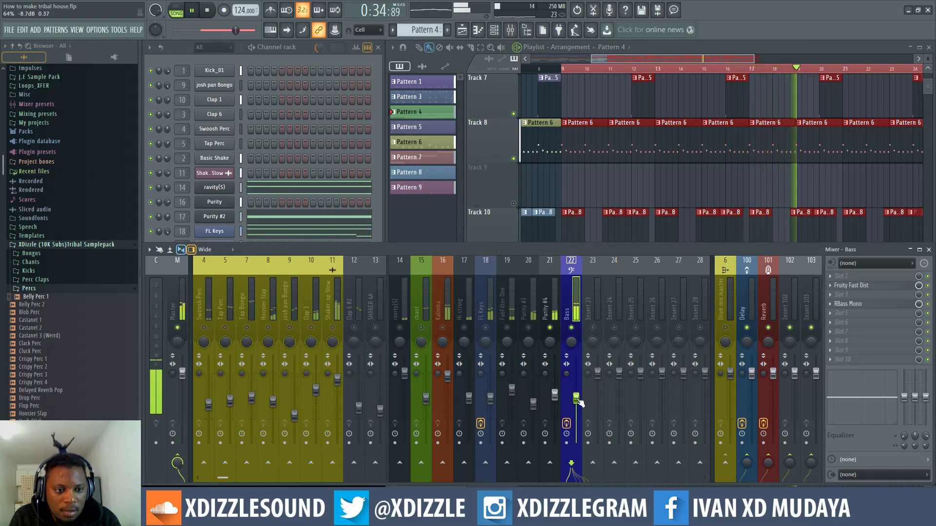
pyautogui.moveTo(534, 405); pyautogui.dragTo(533, 409)
# - Unmute the FabFilter One, FL Keys, Hi string and Kalimba inserts, followed by all remaining mixer inserts
pyautogui.click(508, 329)
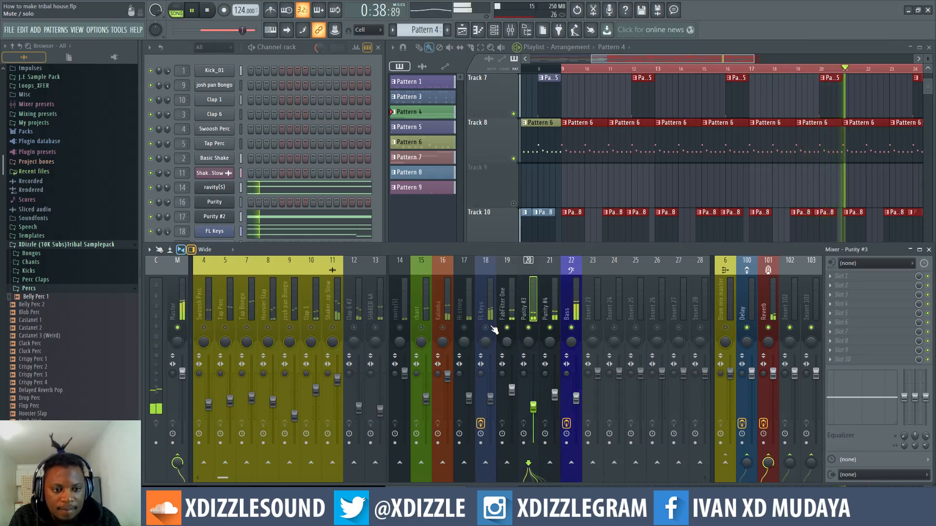
pyautogui.click(464, 328)
pyautogui.click(444, 327)
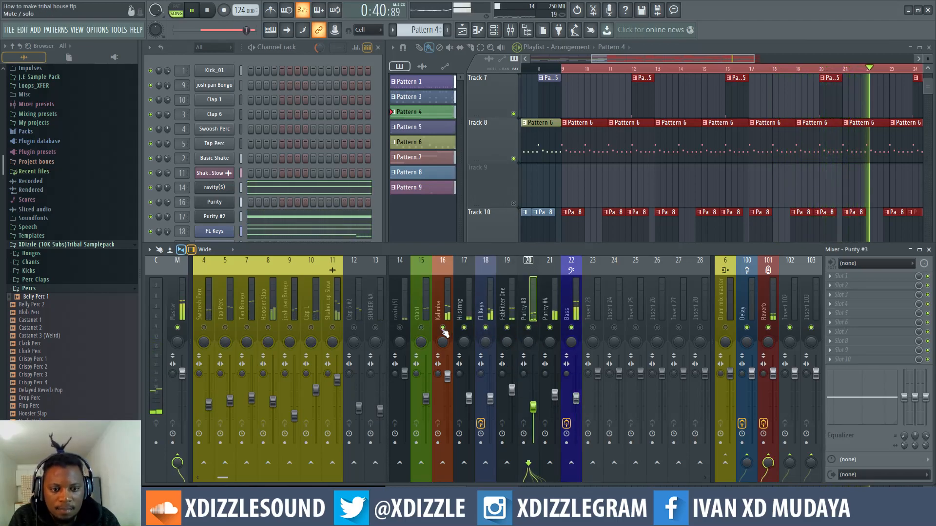
pyautogui.click(400, 327)
pyautogui.click(400, 328)
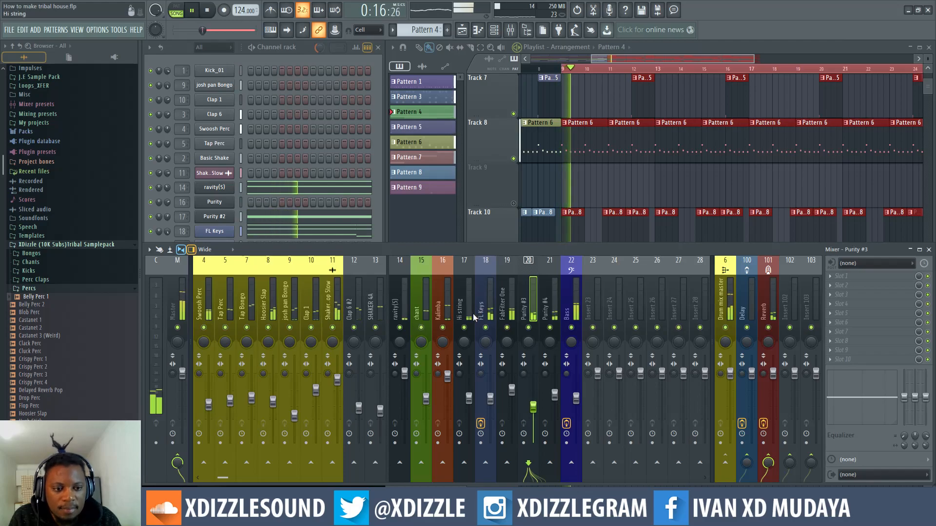
# - Check the Bass, Master, Shaker Loop Slow and ravity(S) inserts in the mixer while the song plays
pyautogui.click(577, 400)
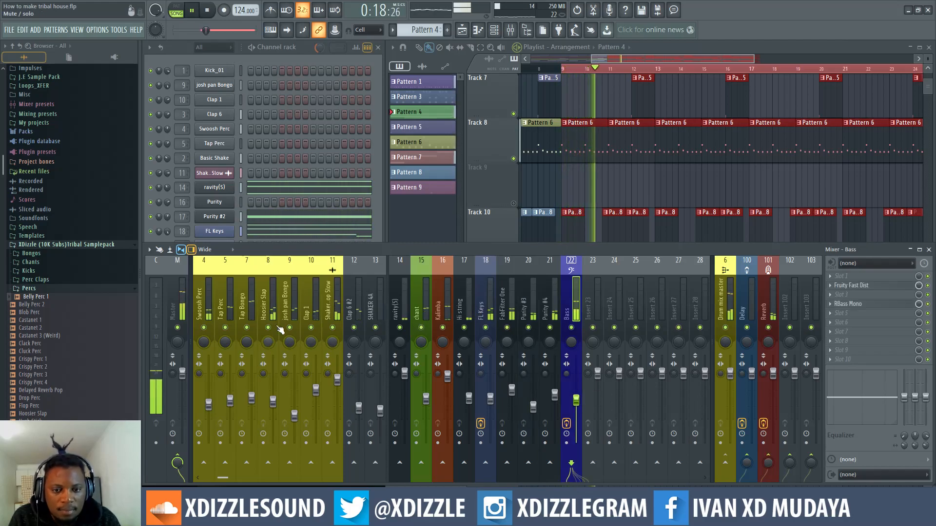
pyautogui.scroll(3, 303, 319)
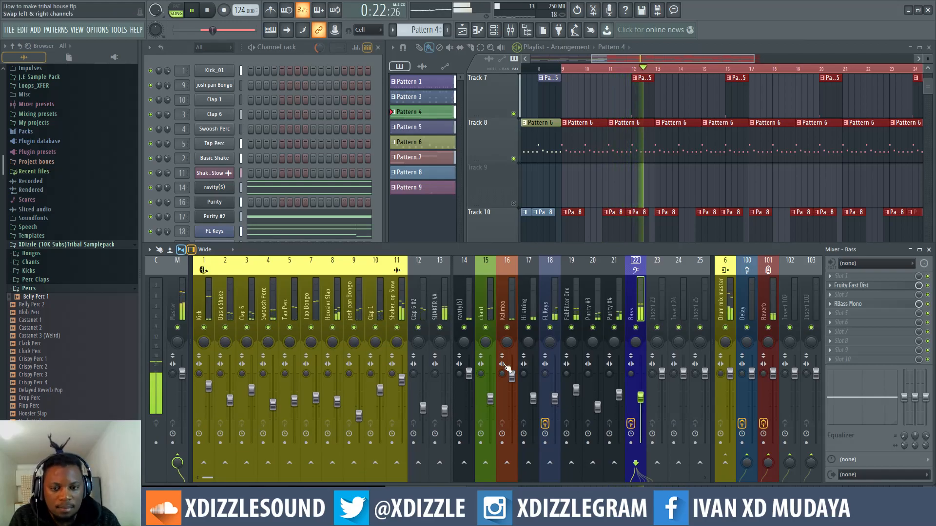
pyautogui.click(184, 307)
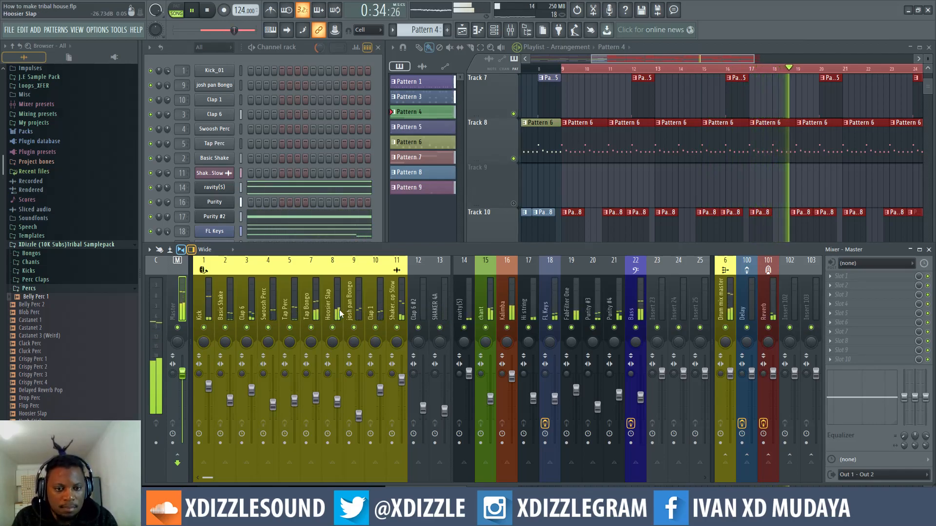
pyautogui.click(400, 308)
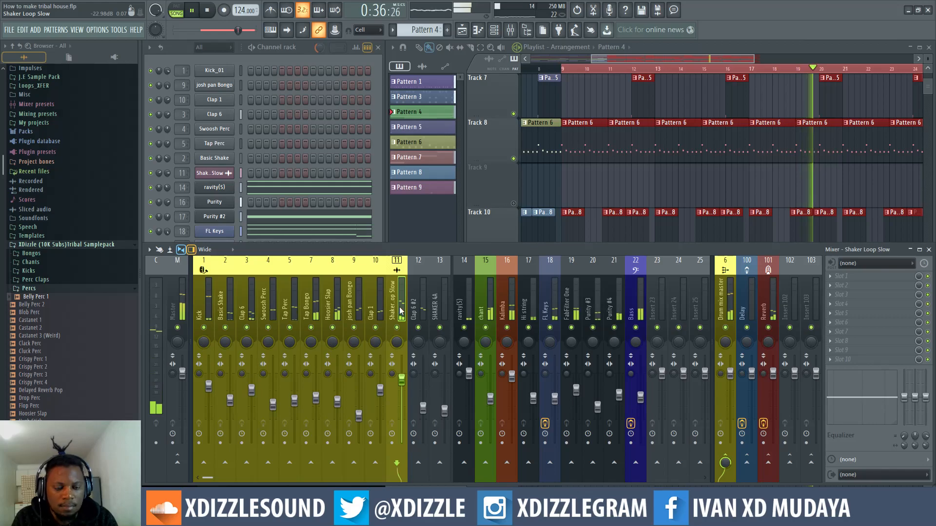
pyautogui.click(469, 306)
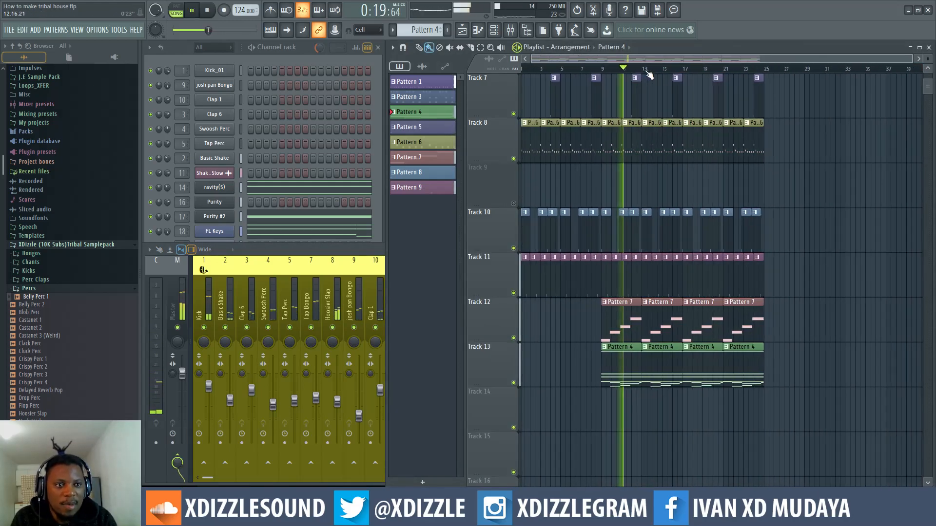
# - Stop playback and review the whole playlist arrangement from Track 1 down
pyautogui.press('space')
pyautogui.scroll(6, 692, 138)
pyautogui.moveTo(929, 59); pyautogui.dragTo(929, 56)
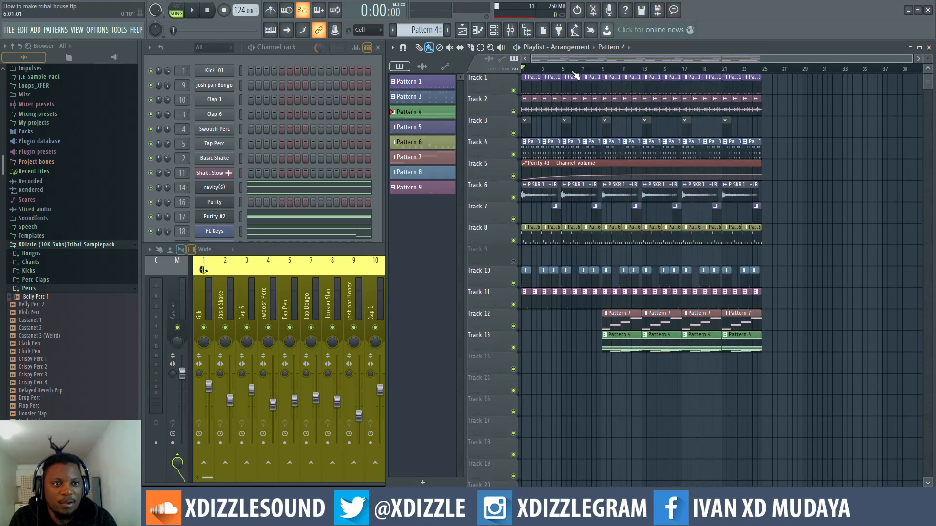
pyautogui.scroll(3, 575, 70)
pyautogui.click(325, 256)
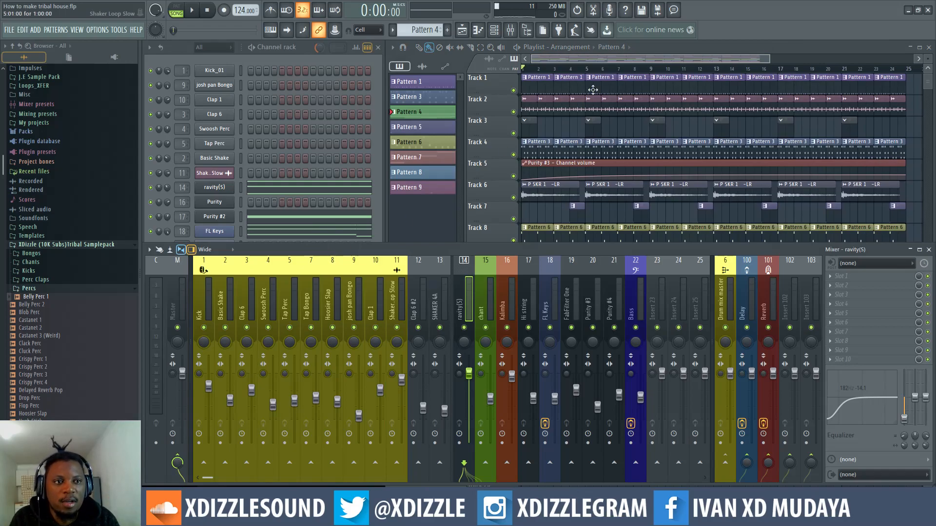
pyautogui.click(662, 51)
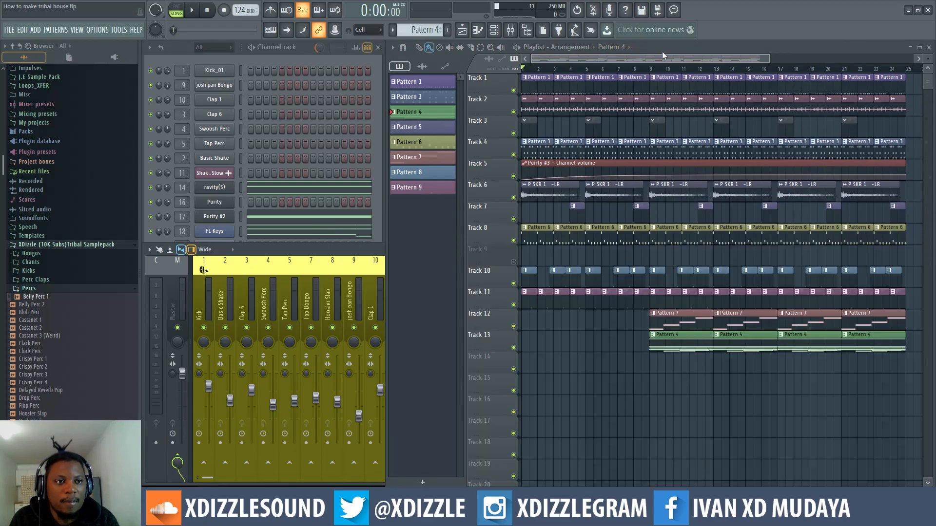
# - Load the L2 Stereo limiter into slot 5 of the Master insert
pyautogui.click(179, 303)
pyautogui.press('space')
pyautogui.press('space')
pyautogui.click(848, 276)
pyautogui.moveTo(726, 152)
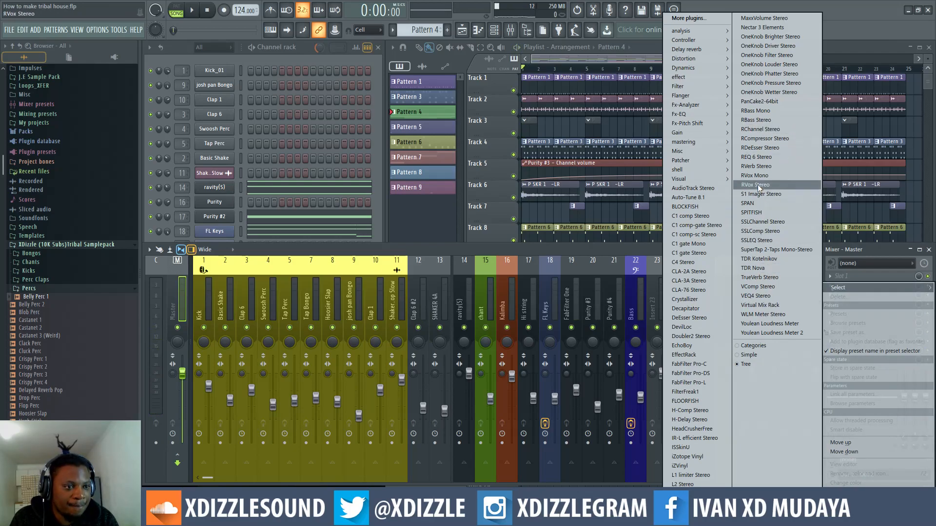
pyautogui.click(687, 484)
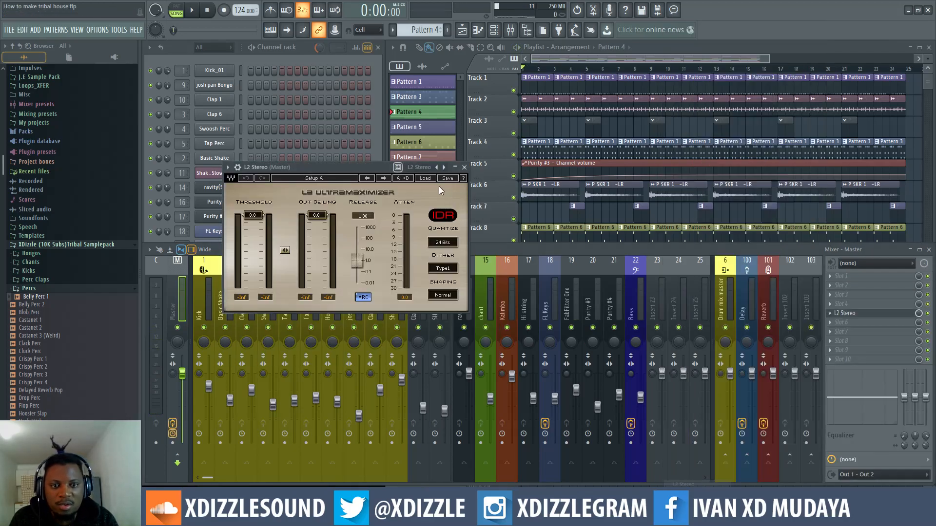
# - Set the L2 limiter's threshold to -9.2 while the song plays
pyautogui.moveTo(349, 167); pyautogui.dragTo(616, 137)
pyautogui.press('space')
pyautogui.moveTo(532, 183); pyautogui.dragTo(533, 202)
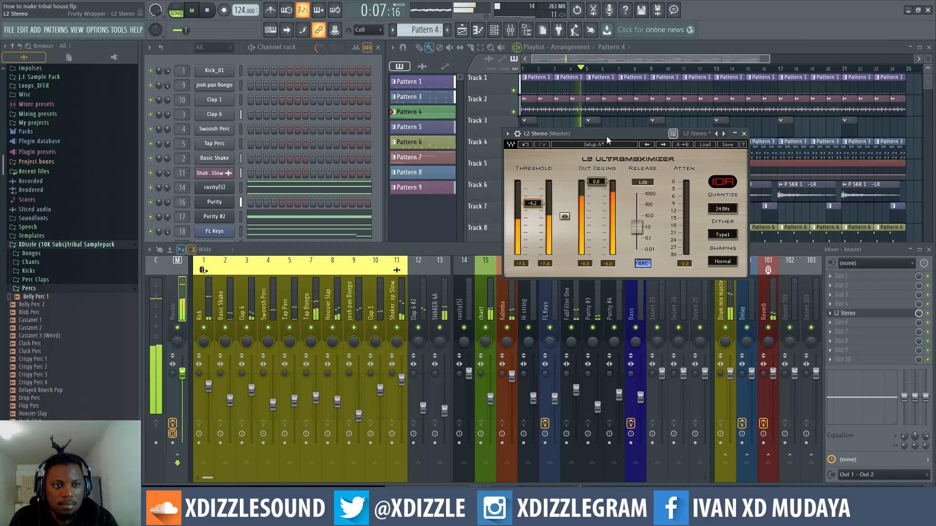
# - Play the song from bar 9 and raise the Bass insert's fader to about 76% (-5.6 dB)
pyautogui.click(669, 69)
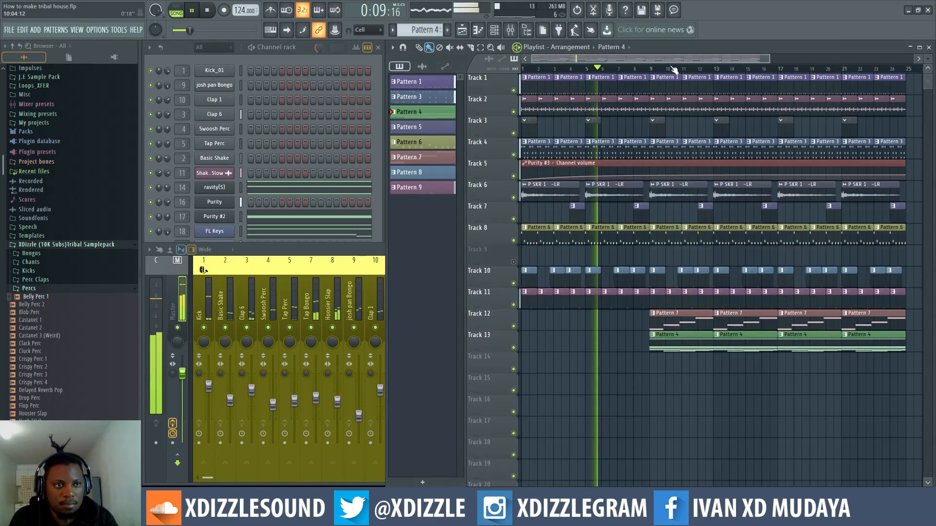
pyautogui.click(653, 69)
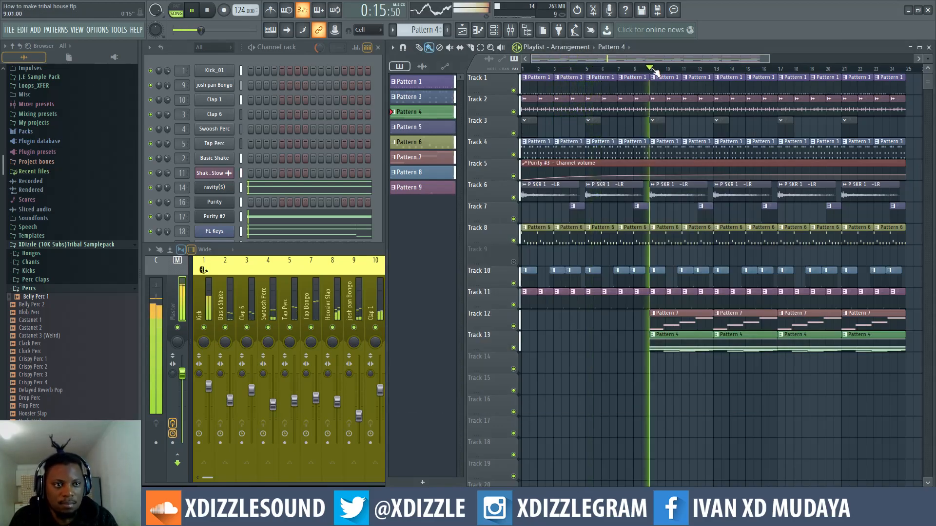
pyautogui.click(185, 296)
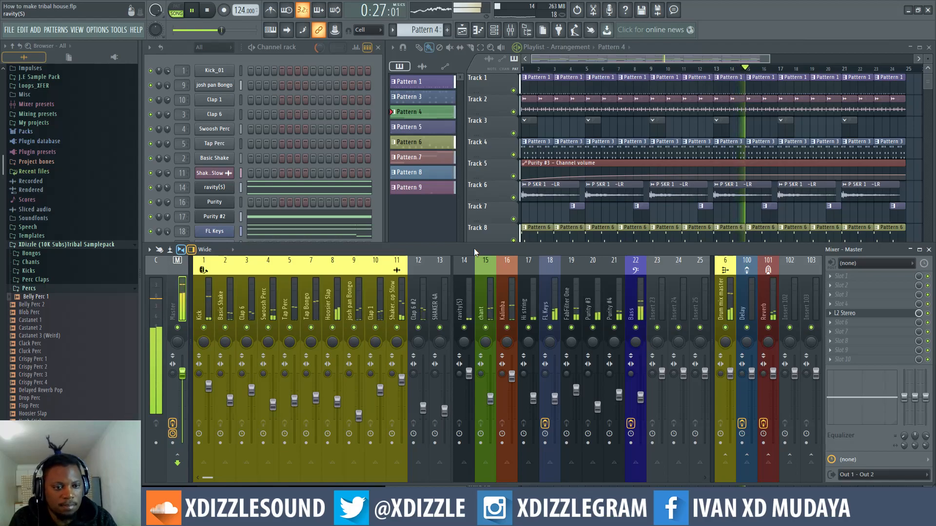
pyautogui.click(641, 396)
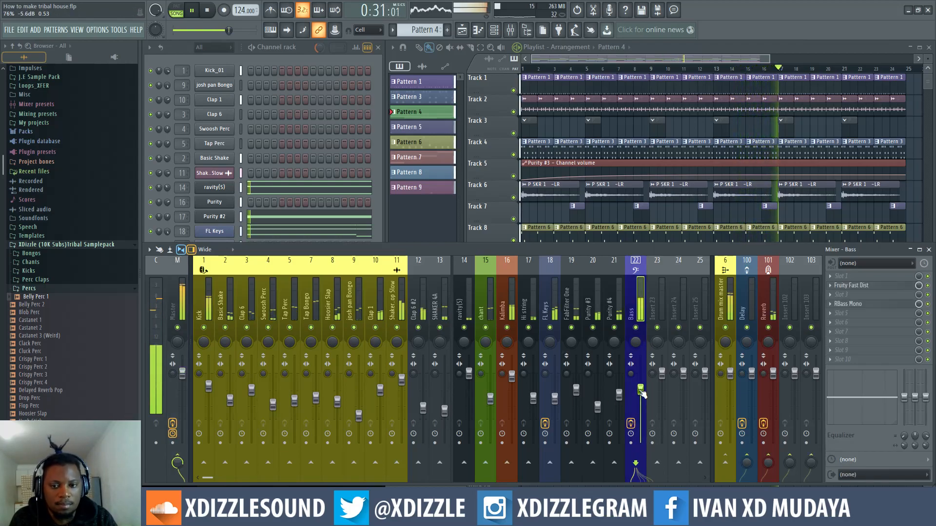
# - Check the Kick insert's level during playback and stop the song
pyautogui.click(209, 314)
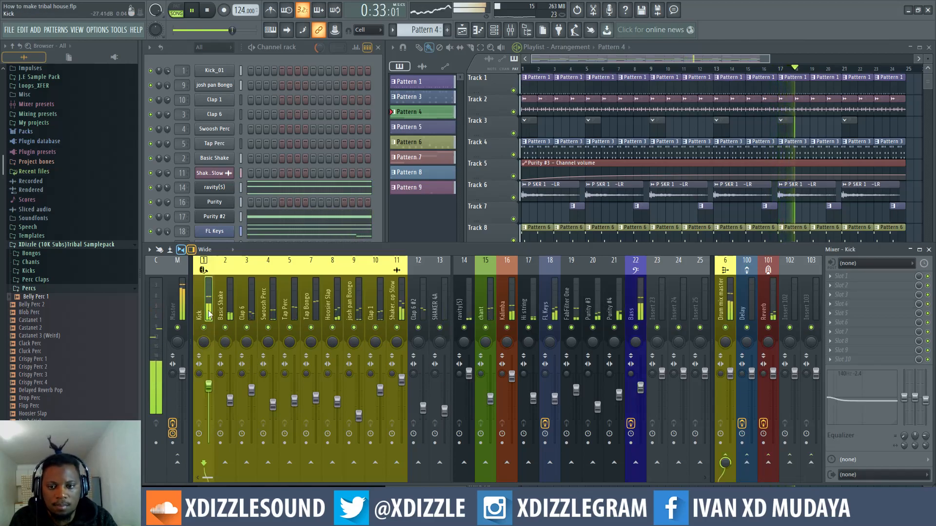
pyautogui.click(686, 58)
pyautogui.press('space')
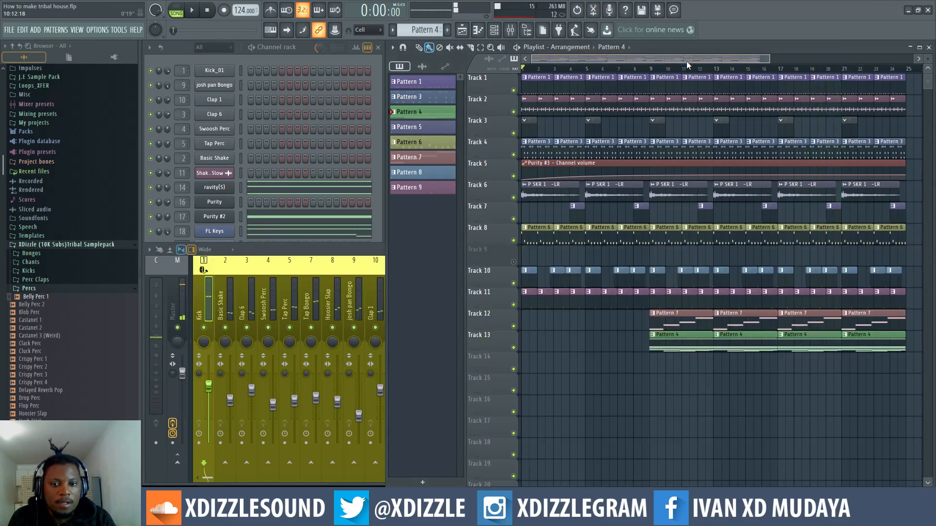
# - Review the Kick, Bass and ravity(S) inserts in the mixer
pyautogui.click(321, 257)
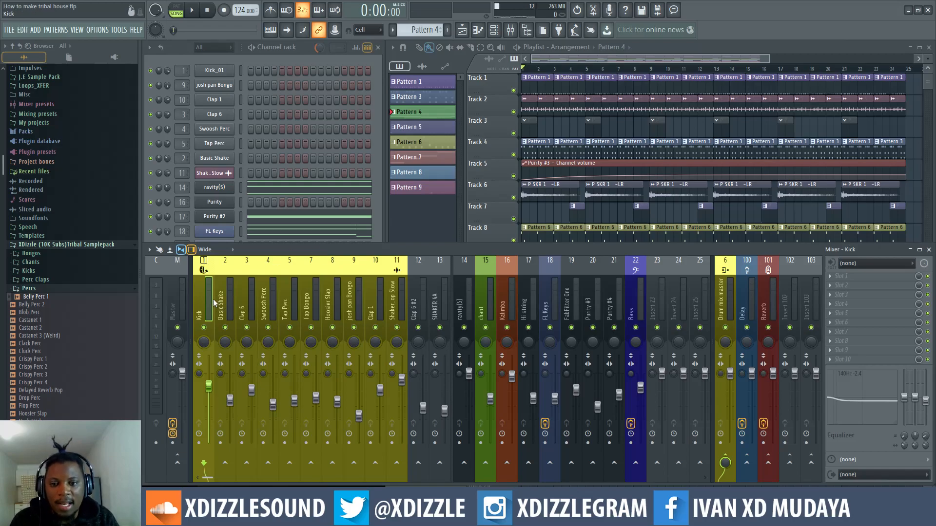
pyautogui.click(636, 301)
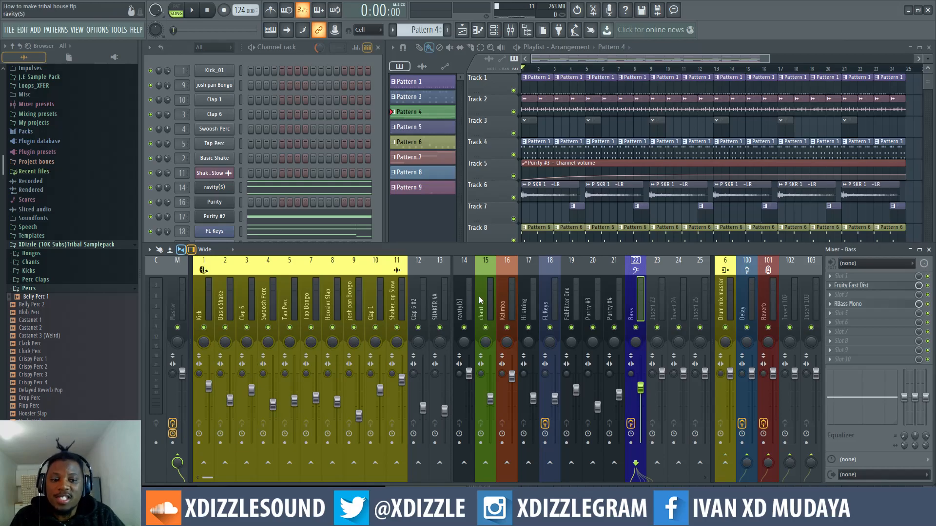
pyautogui.click(461, 310)
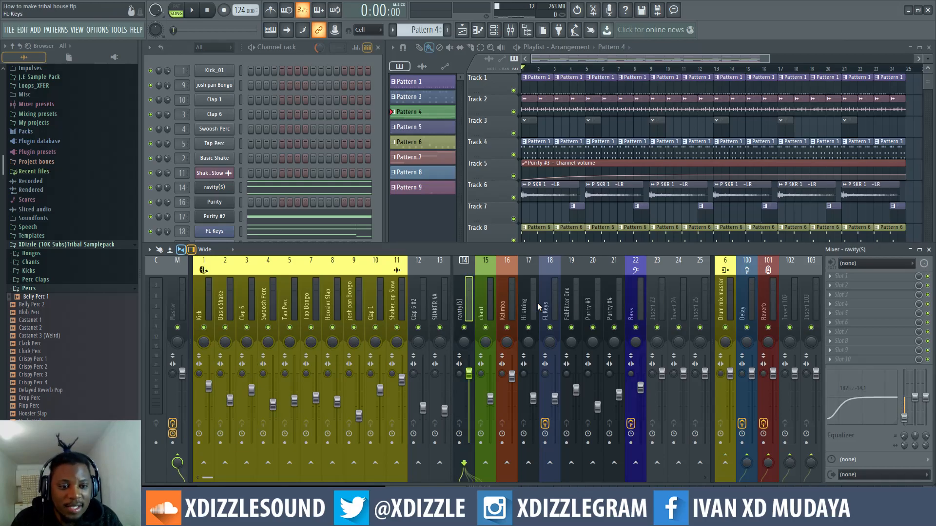
pyautogui.click(205, 312)
# - Try to select the melodic inserts from ravity(S) to Purity #4 without chant, along with Insert 23's group
pyautogui.click(470, 305)
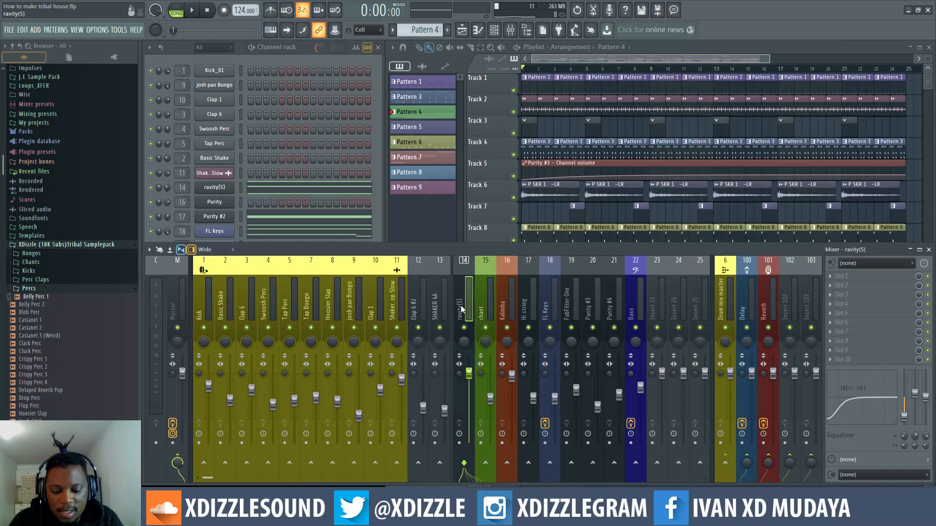
pyautogui.keyDown('ctrl'); pyautogui.keyDown('shift'); pyautogui.click(613, 304); pyautogui.keyUp('shift'); pyautogui.keyUp('ctrl')
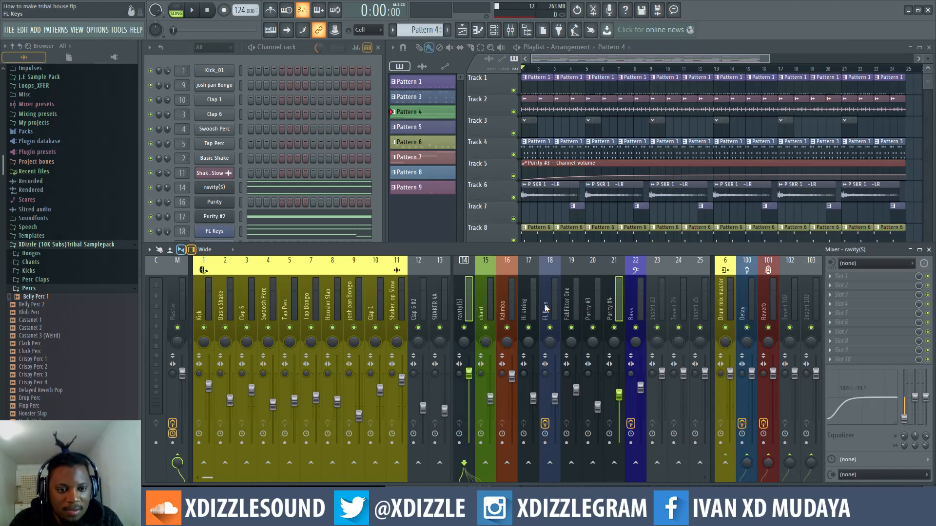
pyautogui.moveTo(487, 303); pyautogui.dragTo(597, 307)
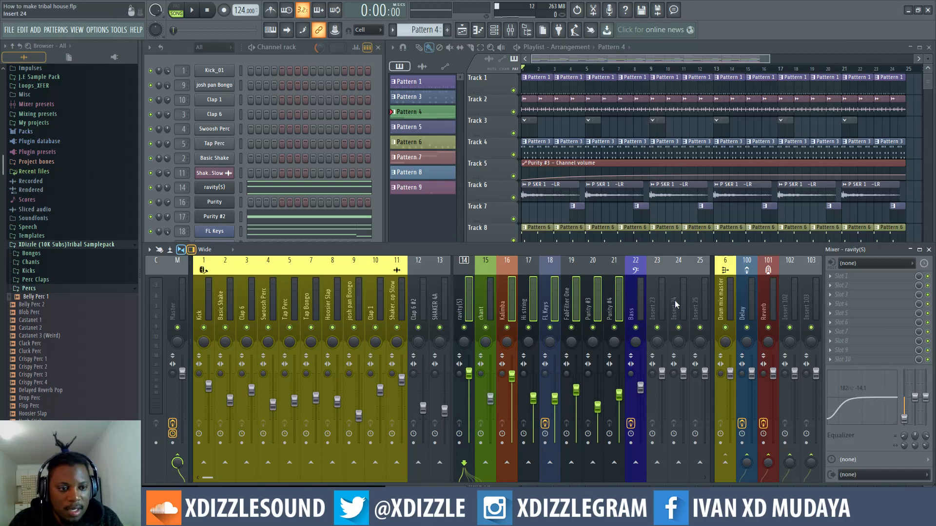
pyautogui.rightClick(656, 310)
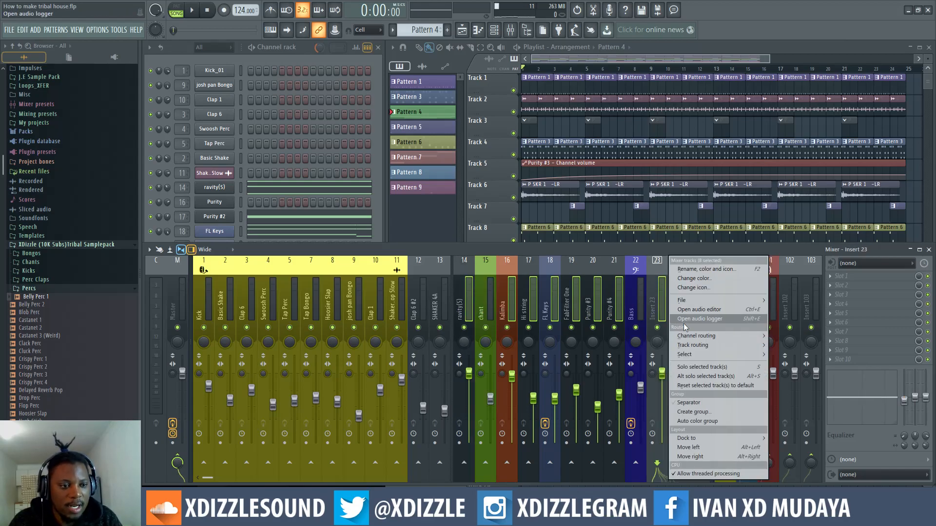
pyautogui.moveTo(721, 354)
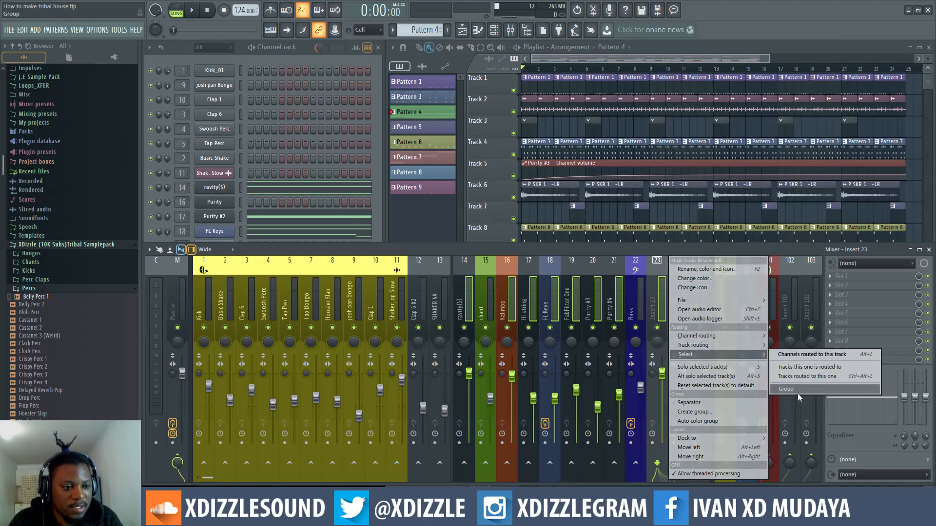
pyautogui.click(798, 393)
pyautogui.hscroll(5, 600, 298)
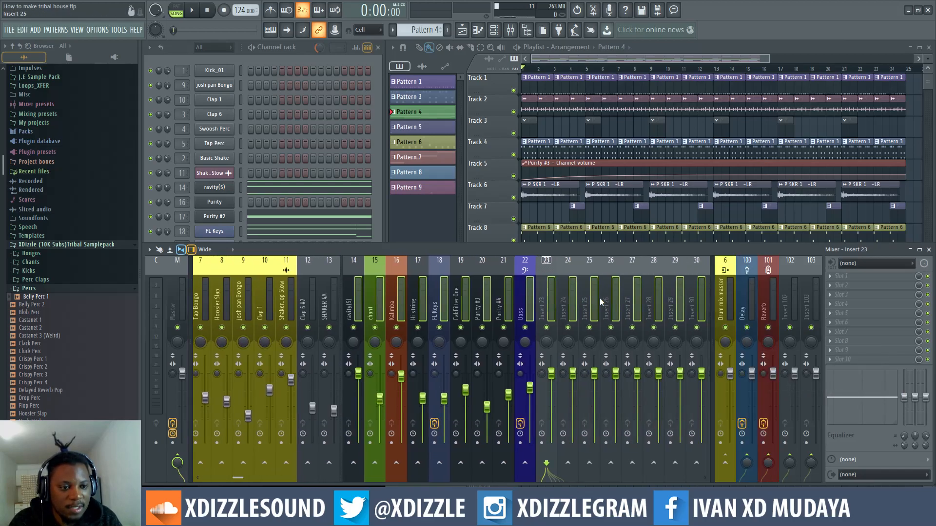
# - Move the chant insert one position ahead of ravity(S) in the mixer
pyautogui.click(401, 309)
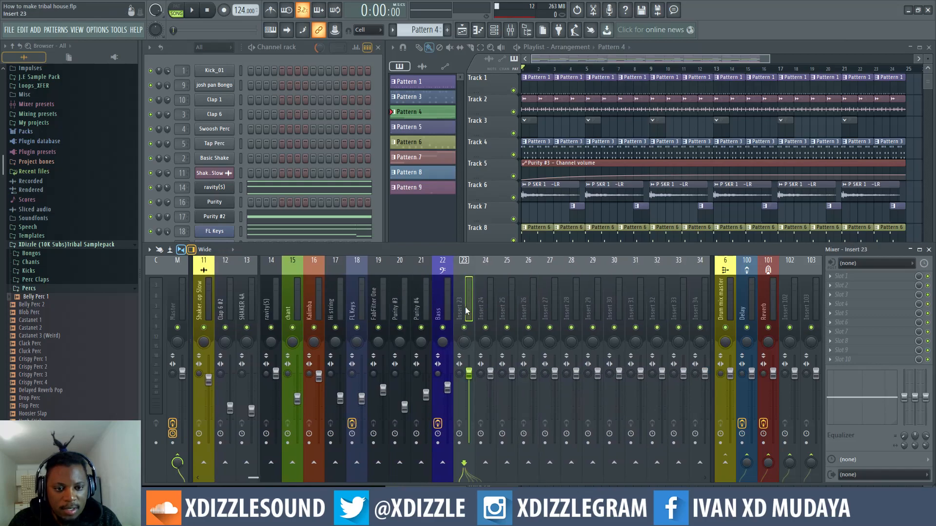
pyautogui.click(332, 312)
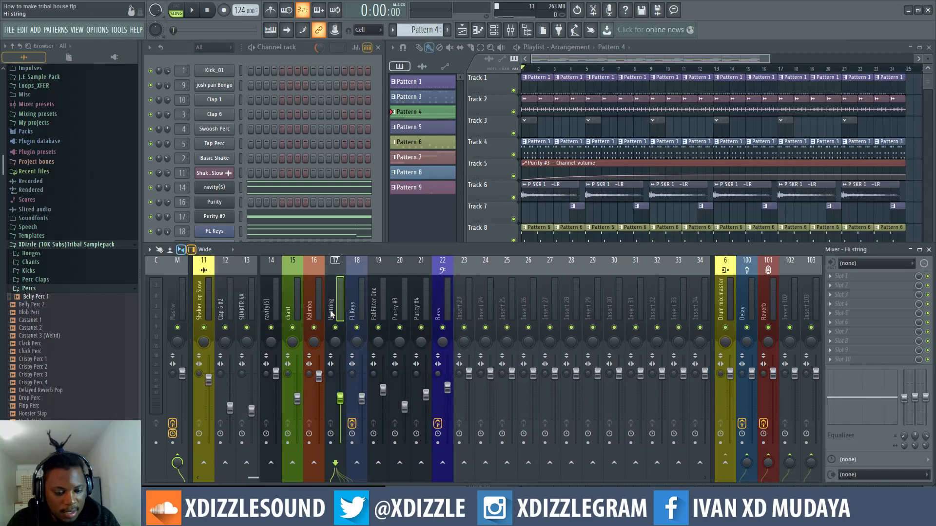
pyautogui.click(321, 314)
pyautogui.click(289, 315)
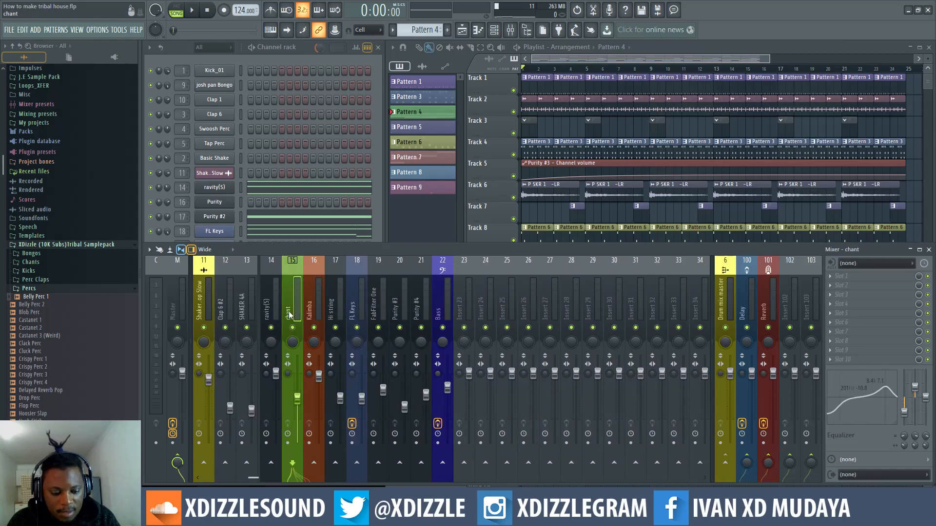
pyautogui.hotkey('alt', 'Left')
# - Create a submix on Insert 23 from the inserts ravity(S) to Bass and name it Synth Buss
pyautogui.moveTo(291, 305); pyautogui.dragTo(451, 306)
pyautogui.rightClick(472, 305)
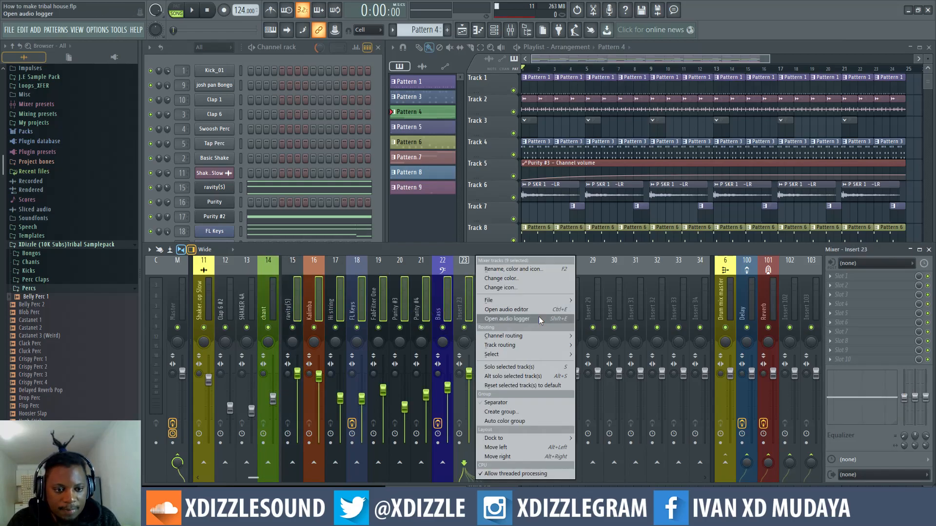
pyautogui.moveTo(522, 350)
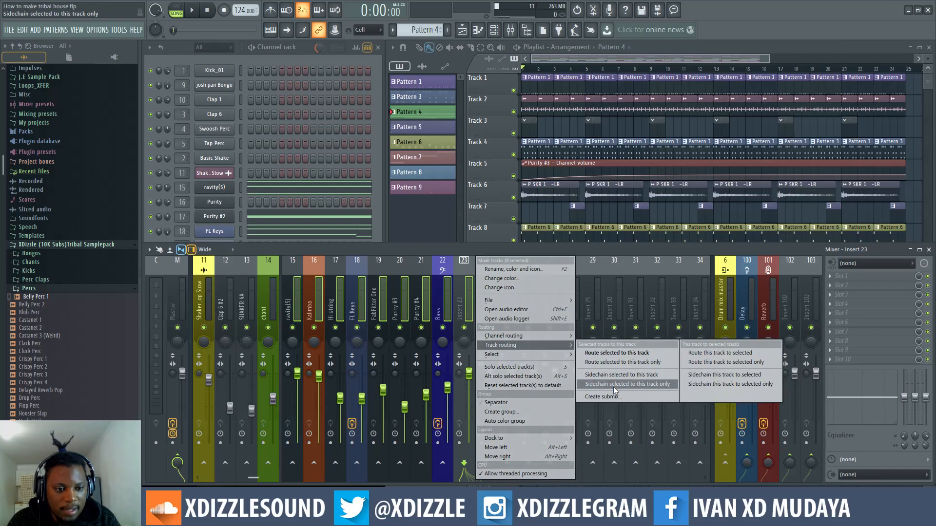
pyautogui.click(615, 397)
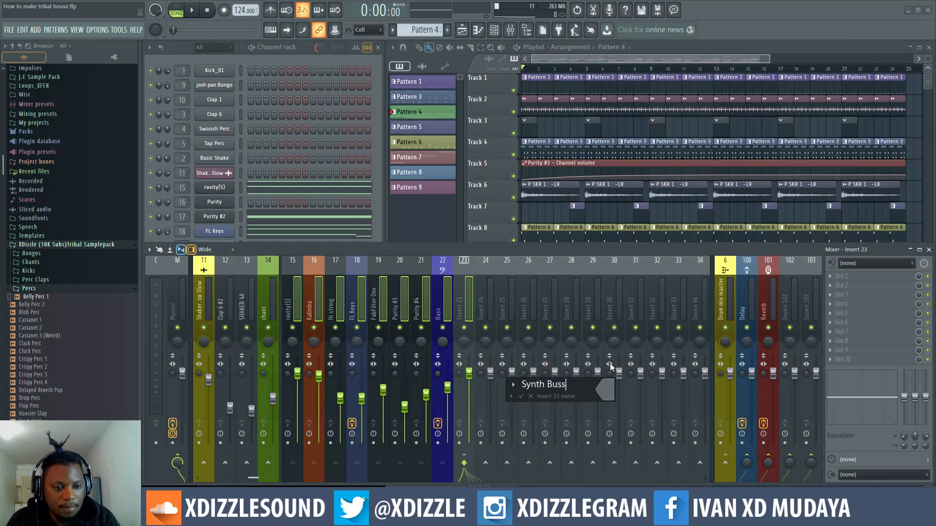
# - Give the Synth Buss submix a magenta colour and apply it to the grouped inserts
pyautogui.click(607, 390)
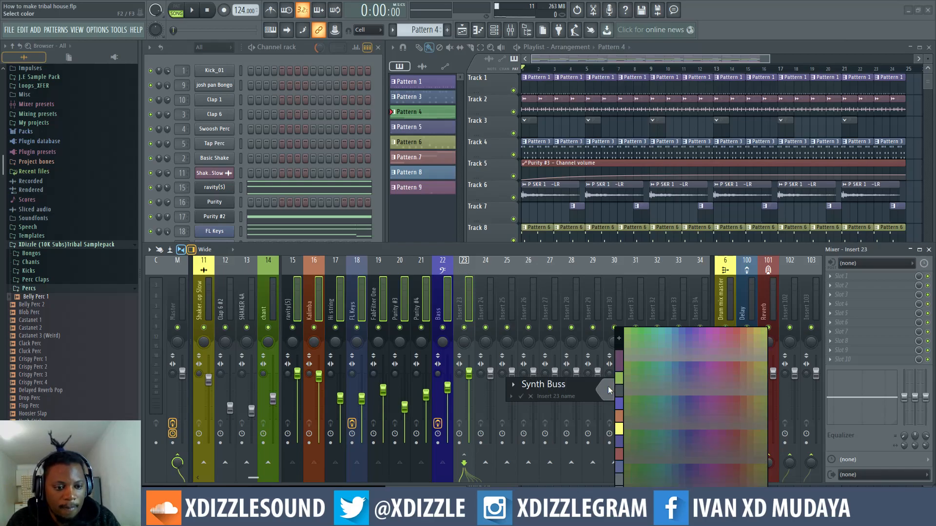
pyautogui.click(722, 330)
pyautogui.click(511, 397)
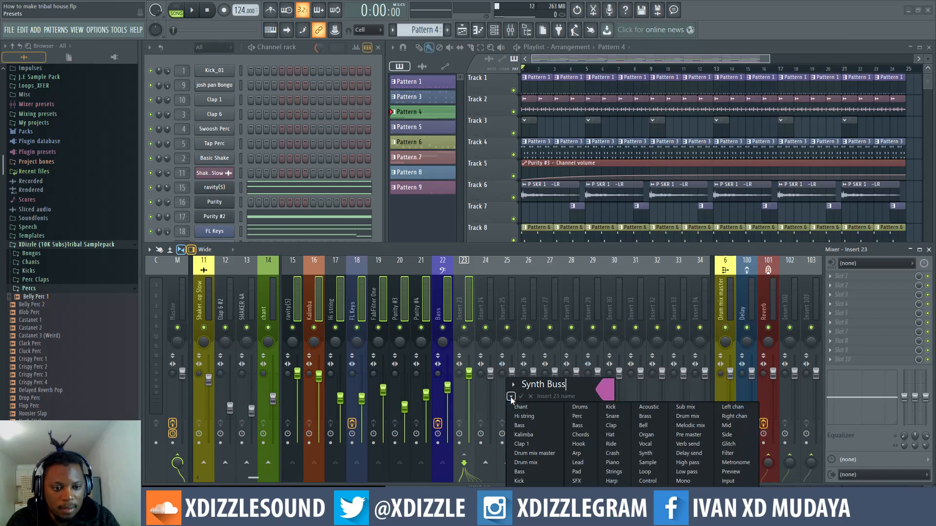
pyautogui.click(521, 396)
pyautogui.click(352, 301)
pyautogui.hscroll(-6, 352, 299)
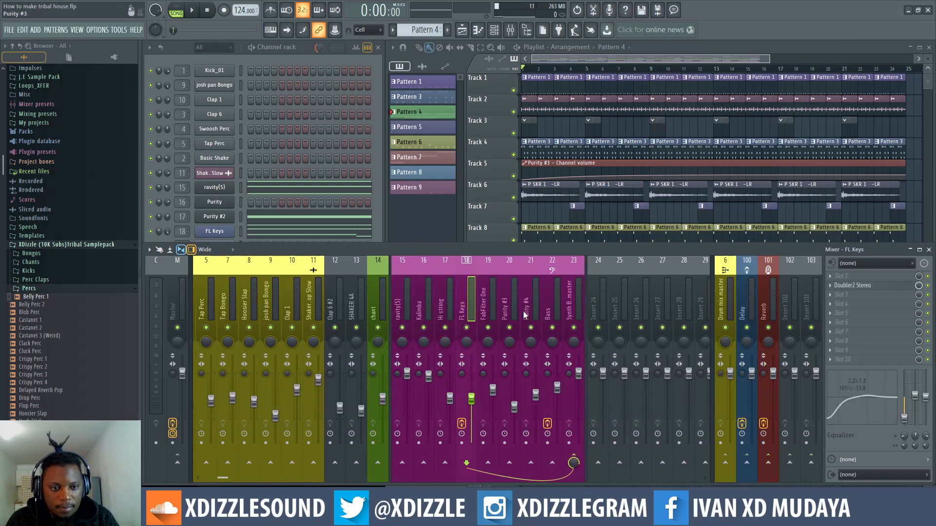
# - Dock the Synth Buss master insert with the right-hand group beside Drum mix master
pyautogui.rightClick(599, 303)
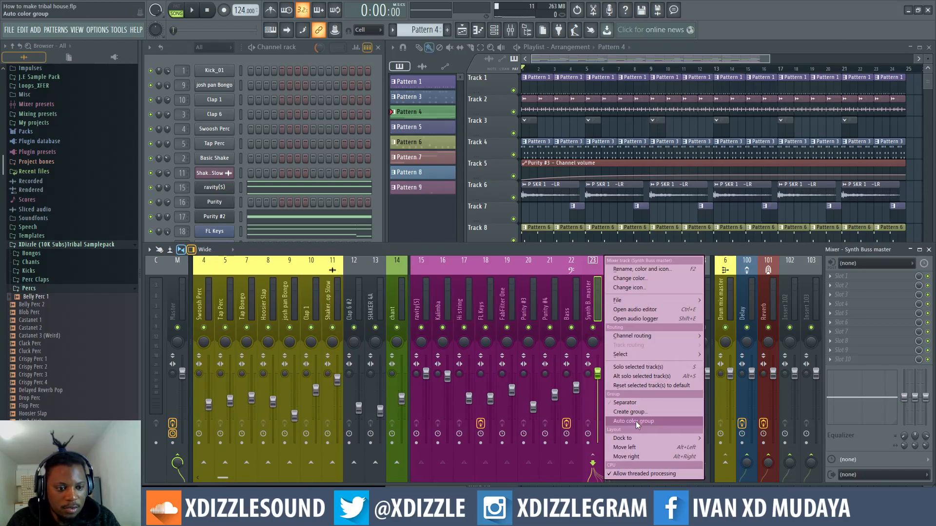
pyautogui.moveTo(644, 439)
pyautogui.click(719, 457)
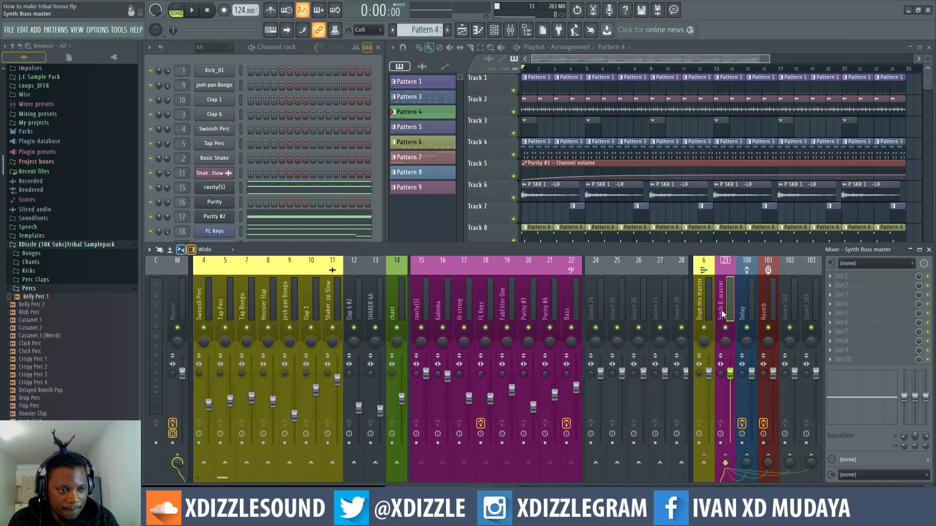
pyautogui.click(711, 297)
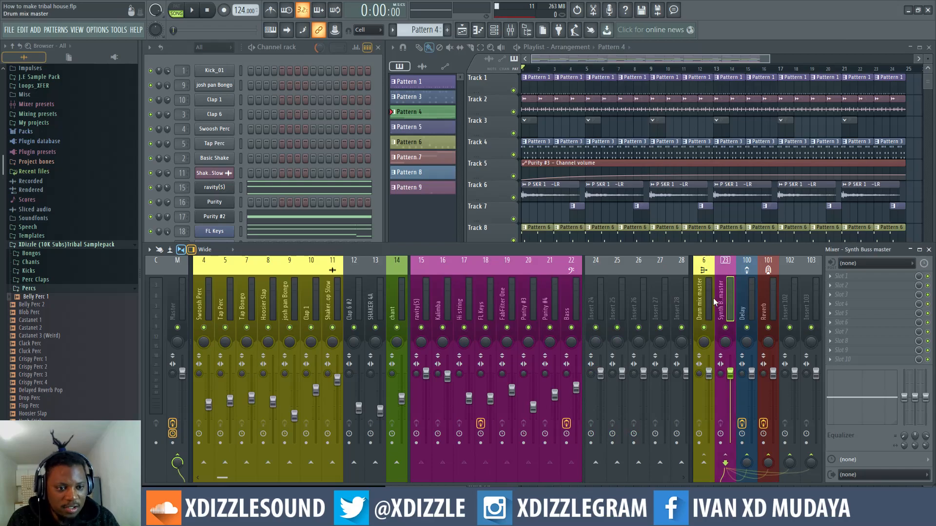
# - Solo the inserts from ravity(S) to Bass and audition them through the Synth Buss master insert
pyautogui.press('space')
pyautogui.press('space')
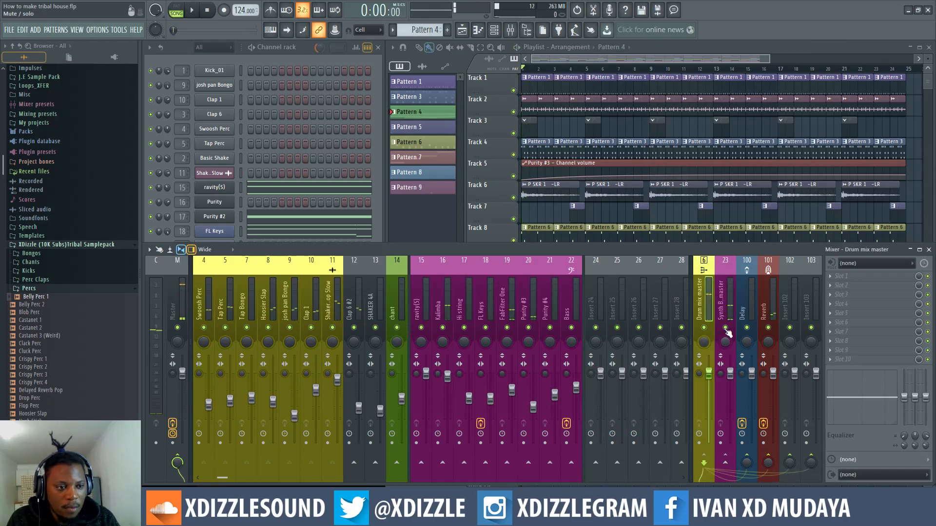
pyautogui.rightClick(422, 329)
pyautogui.moveTo(444, 330); pyautogui.dragTo(464, 332)
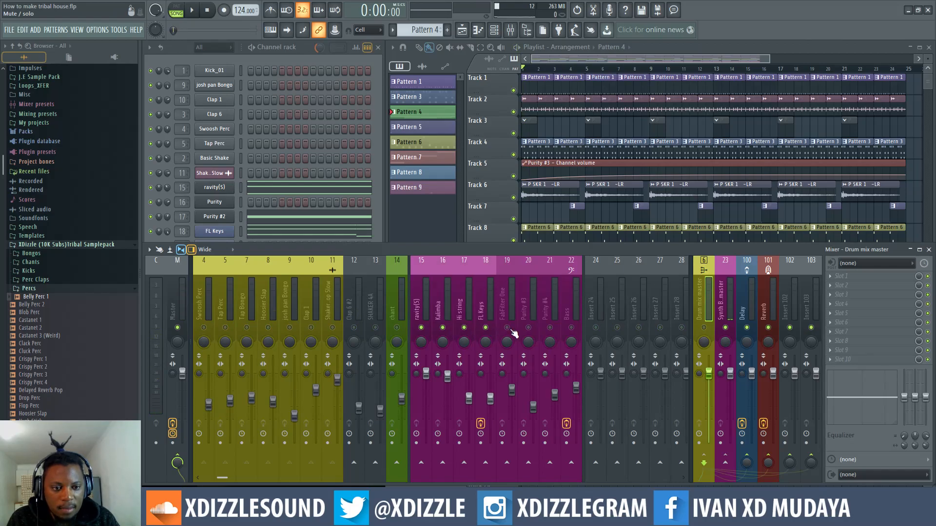
pyautogui.press('space')
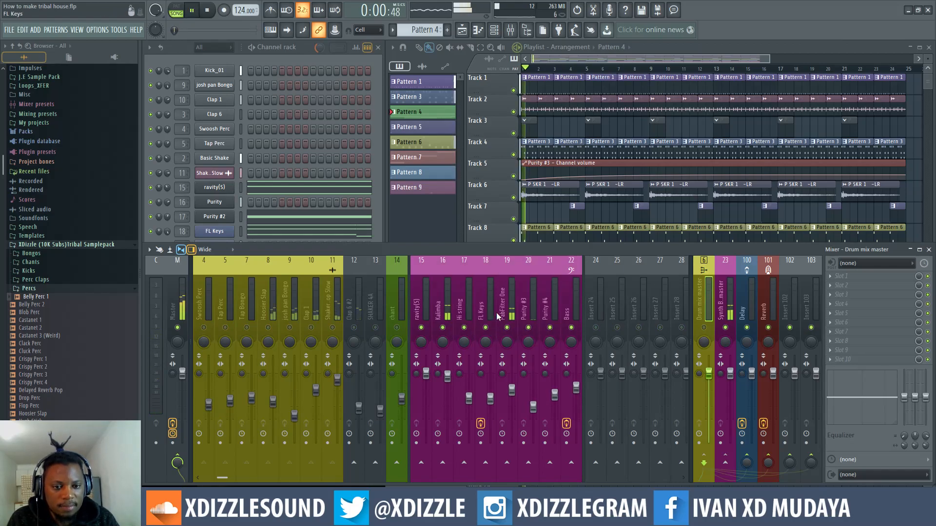
pyautogui.click(732, 331)
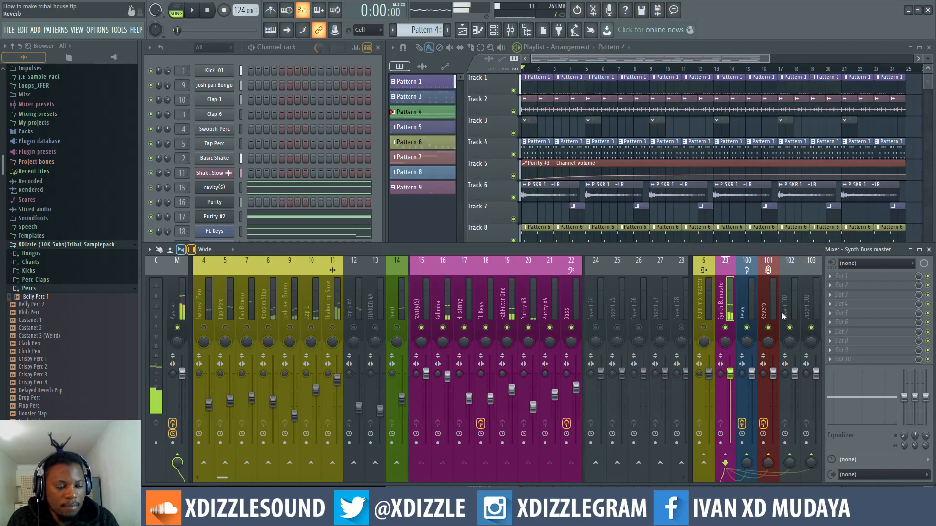
pyautogui.press('space')
# - Load Fruity Parametric EQ 2 into slot 3 of the Synth Buss master insert
pyautogui.click(851, 304)
pyautogui.moveTo(838, 287)
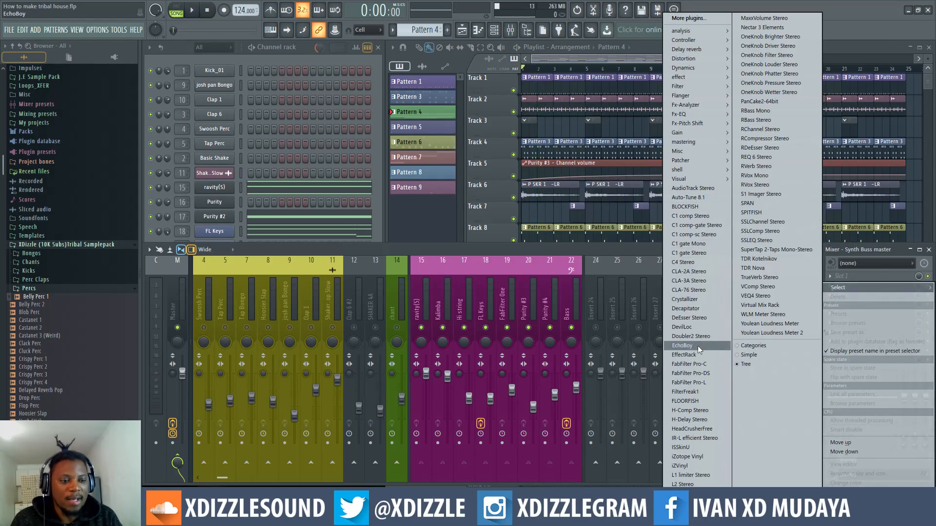
pyautogui.moveTo(688, 78)
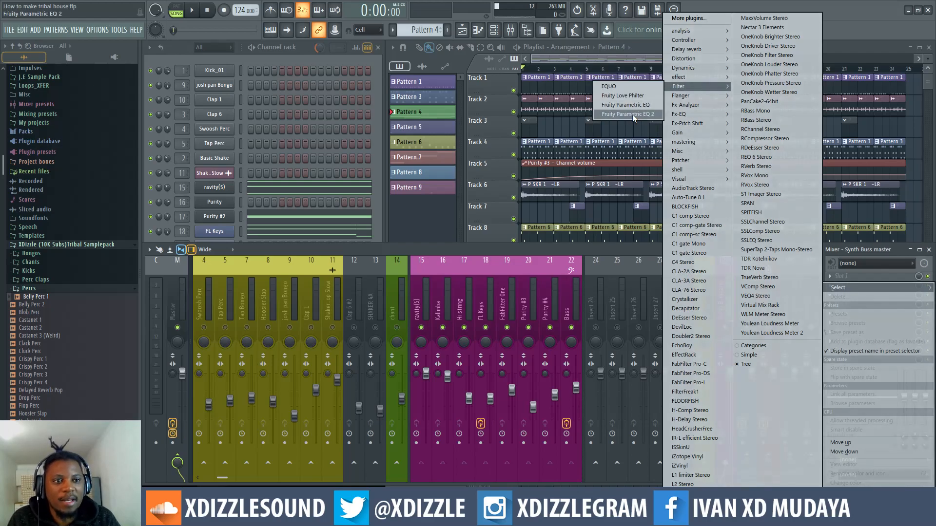
pyautogui.click(630, 114)
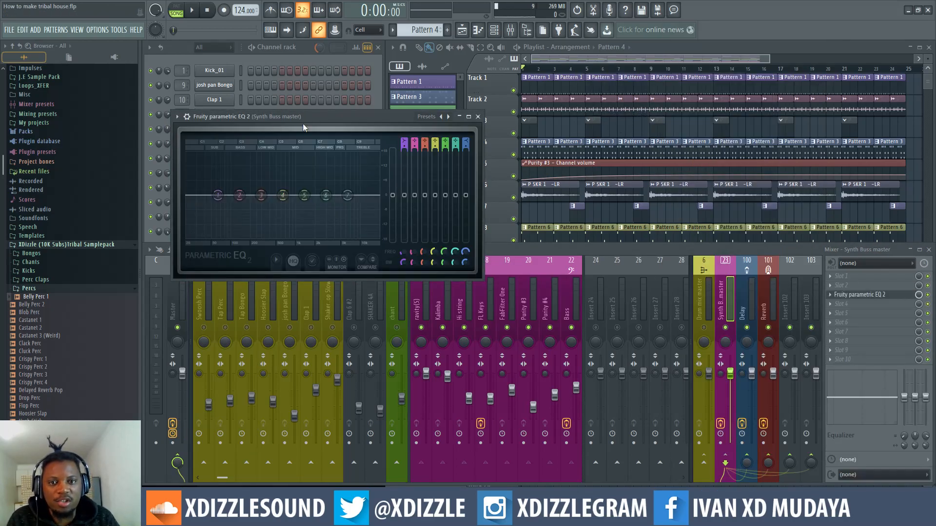
pyautogui.moveTo(301, 128); pyautogui.dragTo(388, 127)
# - During playback, cut the lows with EQ band 1, dip band 4 and boost band 6 about 4 dB near 3950 Hz
pyautogui.moveTo(305, 193); pyautogui.dragTo(324, 216)
pyautogui.press('space')
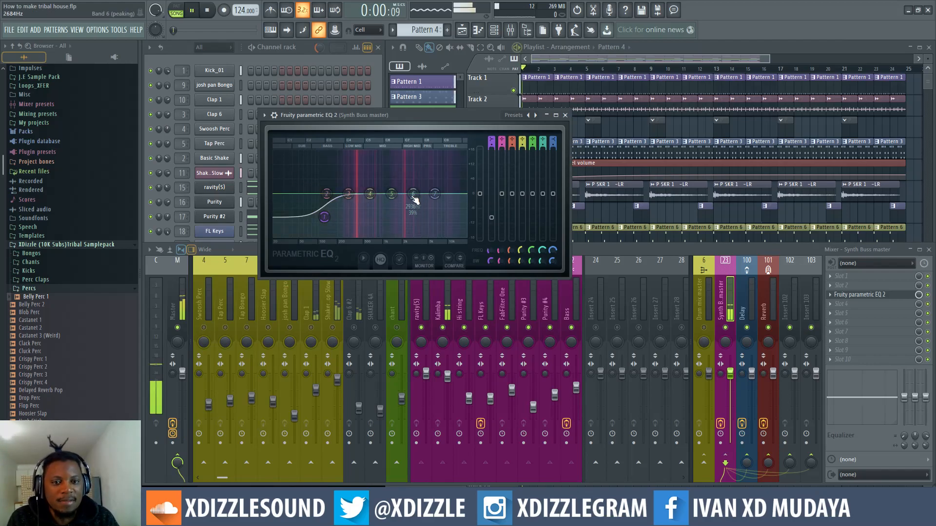
pyautogui.moveTo(370, 194); pyautogui.dragTo(436, 198)
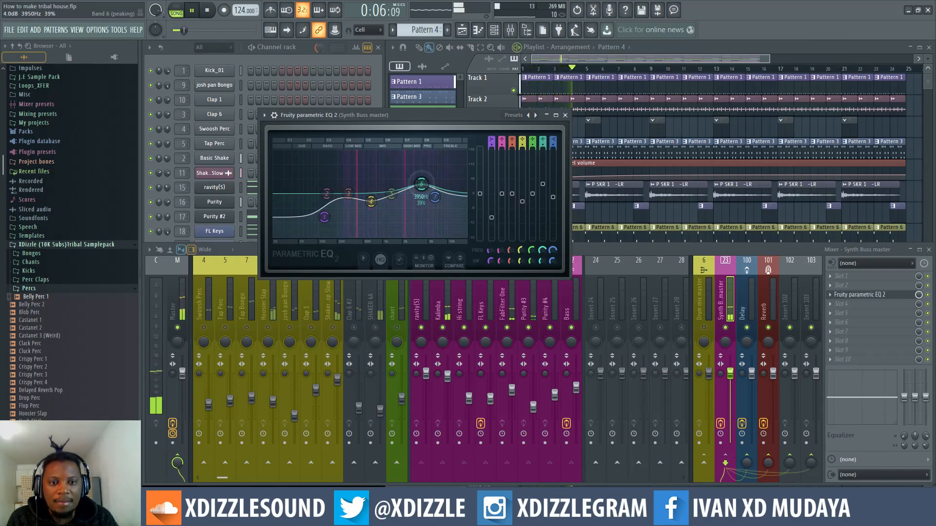
pyautogui.press('space')
# - Load SSLComp Stereo into slot 4 of the Synth Buss master insert, replacing the mistakenly chosen SSLChannel Stereo
pyautogui.click(857, 309)
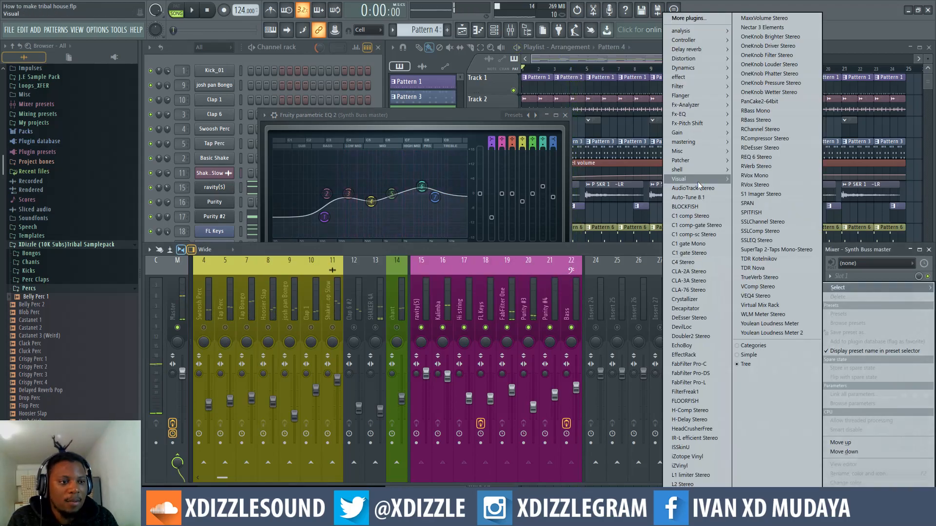
pyautogui.click(782, 222)
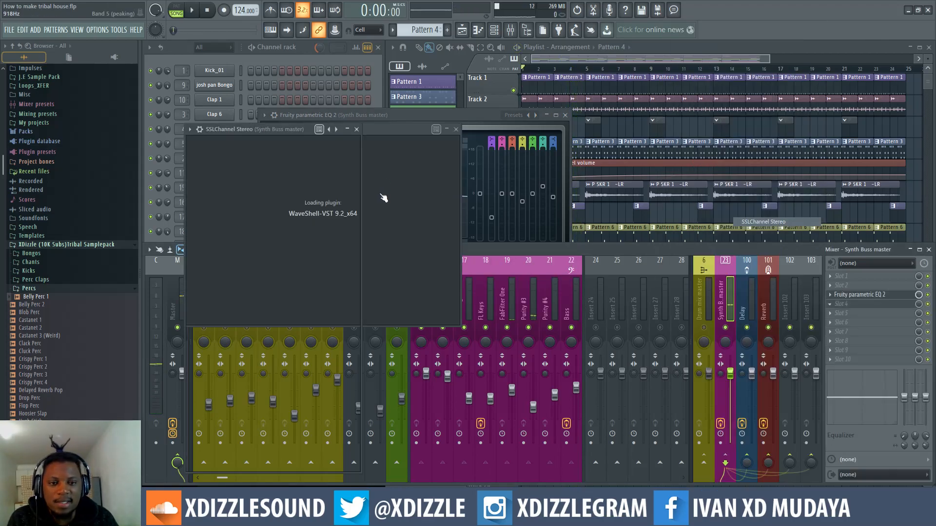
pyautogui.click(836, 304)
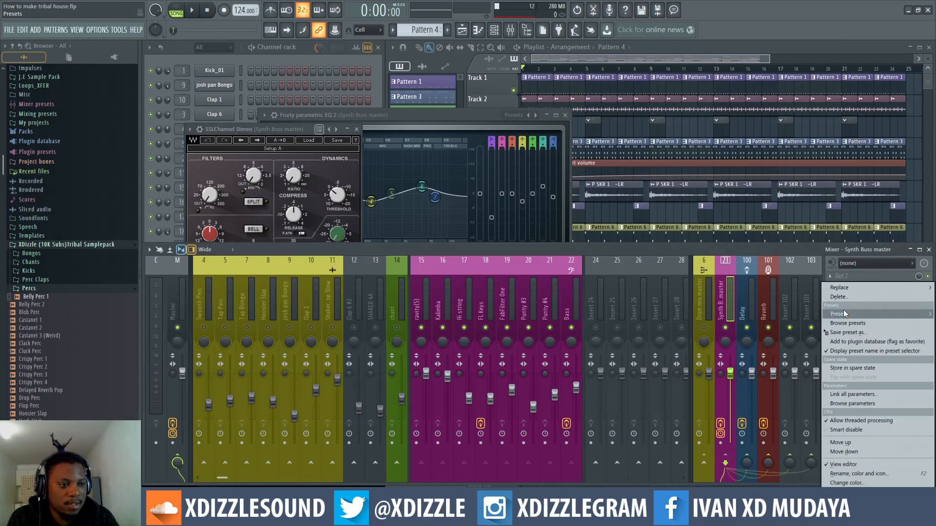
pyautogui.moveTo(843, 288)
pyautogui.click(770, 231)
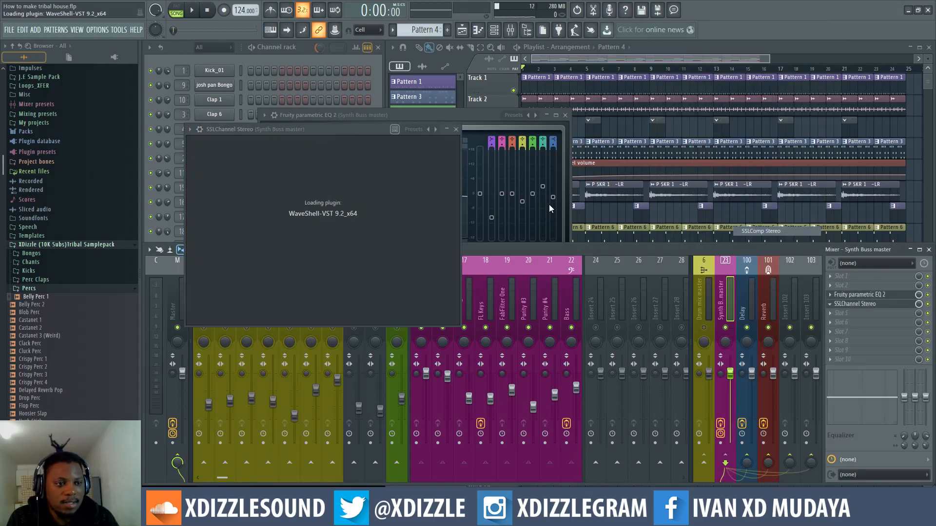
pyautogui.moveTo(259, 128); pyautogui.dragTo(368, 125)
# - Adjust the SSLComp threshold to about 0.49 during playback and lower the Kalimba insert's fader slightly
pyautogui.press('space')
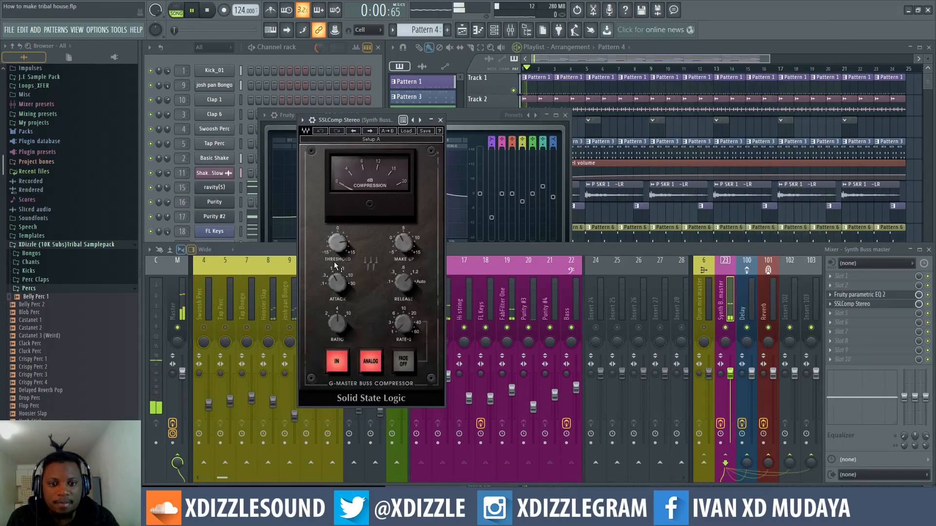
pyautogui.moveTo(338, 244); pyautogui.dragTo(340, 249)
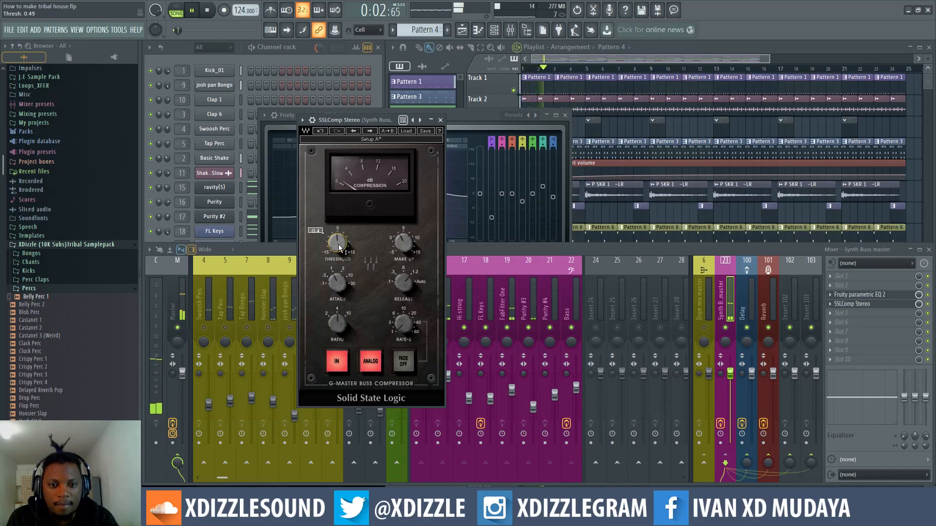
pyautogui.click(513, 250)
pyautogui.press('space')
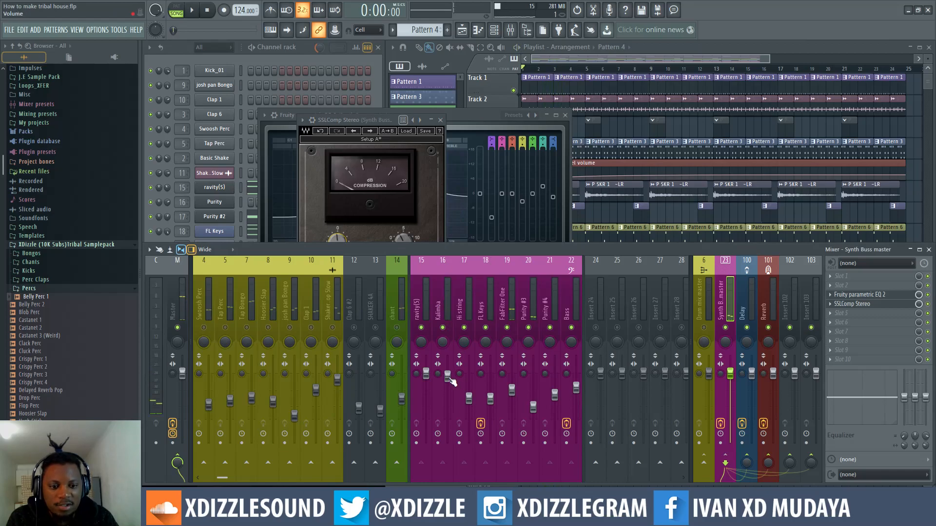
pyautogui.press('space')
# - Turn off SSLComp's Analog mode, shorten its attack, lower the threshold to about 0.36 and close both plugin windows
pyautogui.click(361, 121)
pyautogui.moveTo(337, 242); pyautogui.dragTo(336, 247)
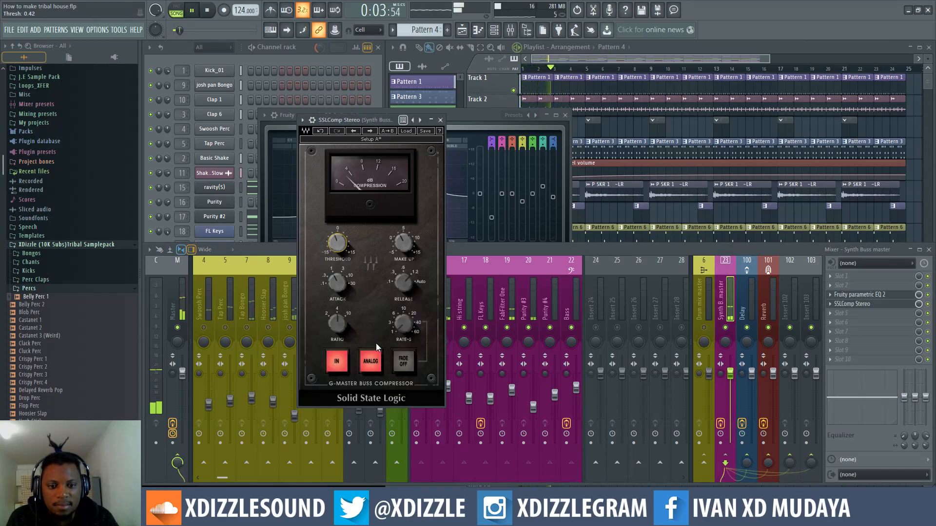
pyautogui.click(367, 362)
pyautogui.moveTo(339, 286); pyautogui.dragTo(339, 304)
pyautogui.moveTo(335, 326)
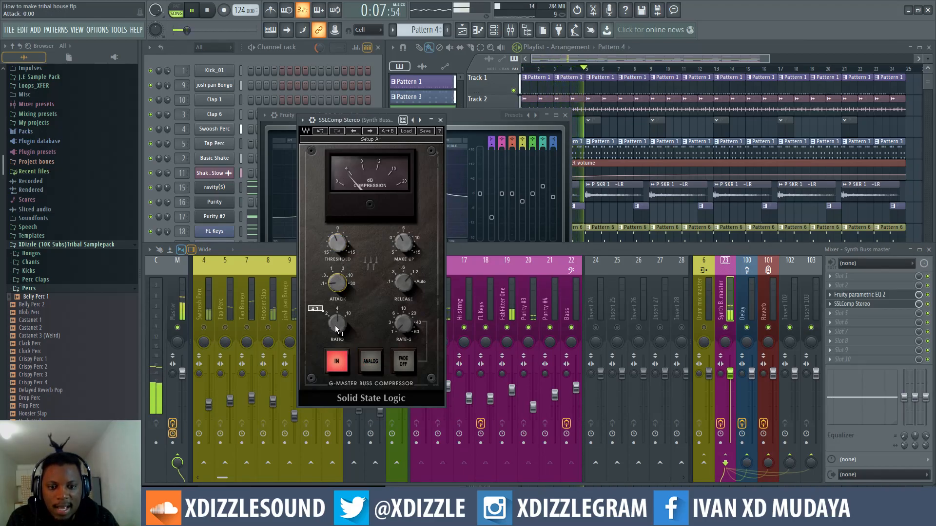
pyautogui.moveTo(336, 243); pyautogui.dragTo(336, 255)
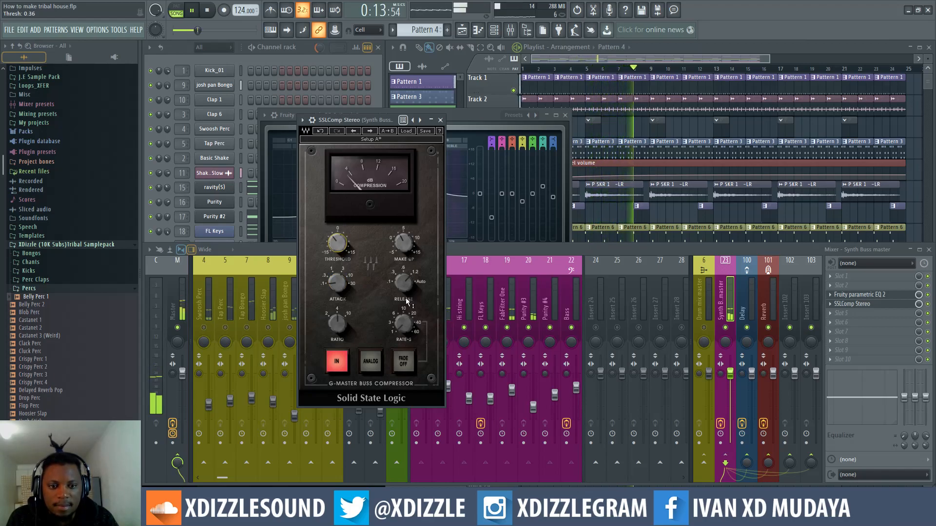
pyautogui.click(441, 120)
pyautogui.click(565, 115)
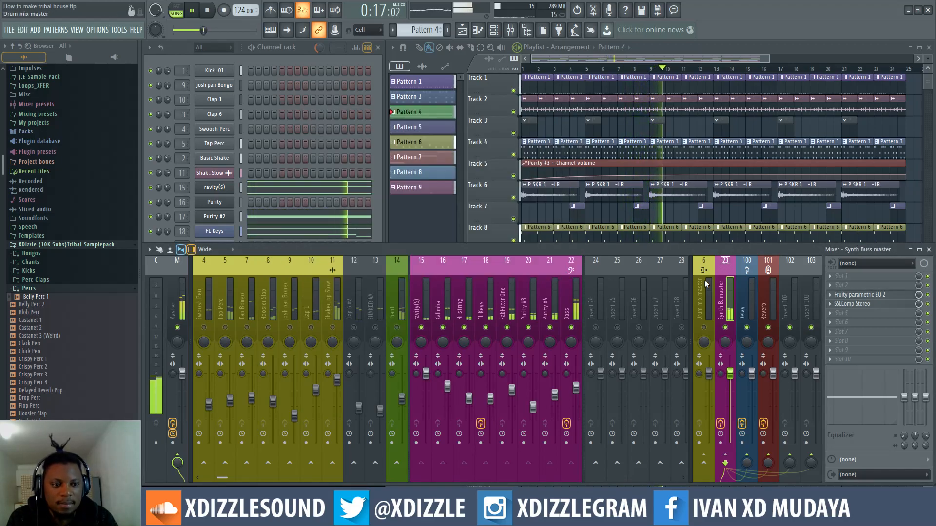
# - Stop the song and move the Bass insert to position 24, apart from the melodic inserts
pyautogui.click(569, 302)
pyautogui.press('space')
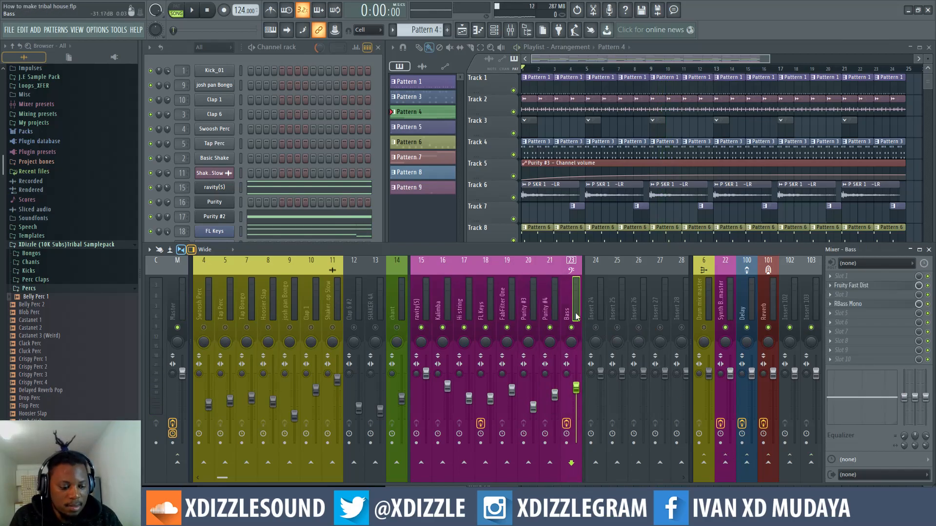
pyautogui.hotkey('alt', 'Right')
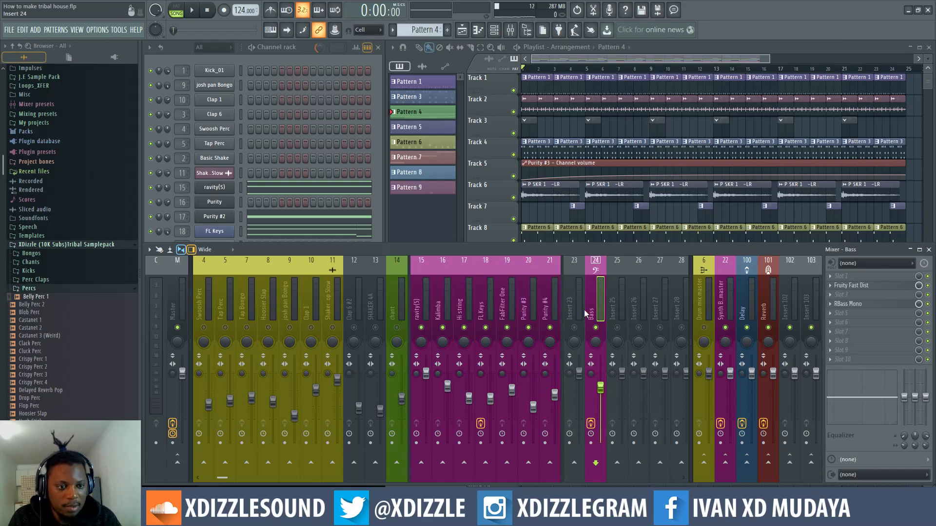
# - Play the song and set the playlist's loop selection from bar 9 to bar 25
pyautogui.press('space')
pyautogui.click(550, 289)
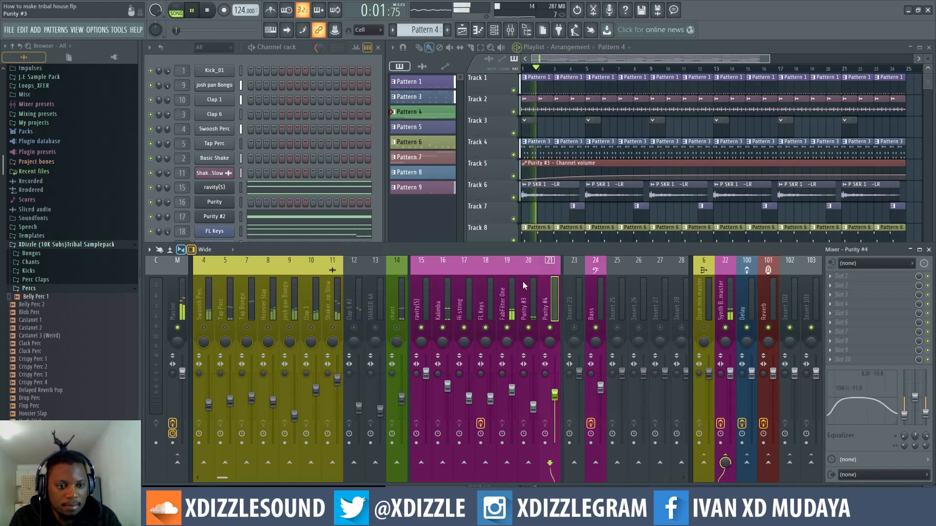
pyautogui.click(525, 288)
pyautogui.scroll(-3, 648, 61)
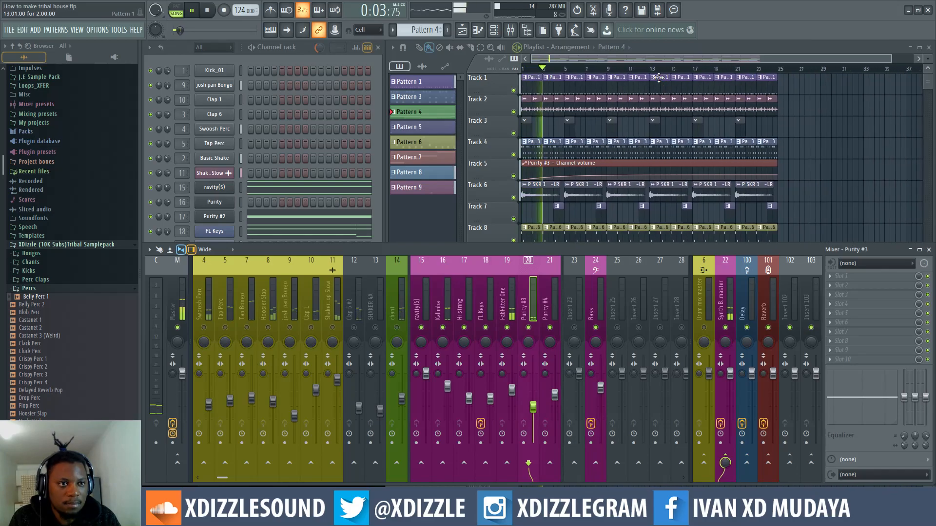
pyautogui.click(647, 61)
pyautogui.moveTo(606, 68); pyautogui.dragTo(783, 77)
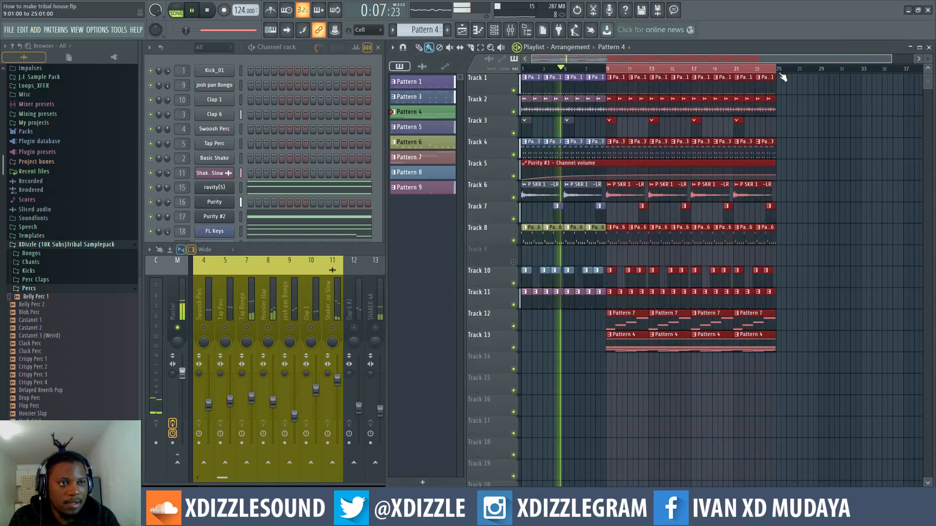
pyautogui.click(352, 250)
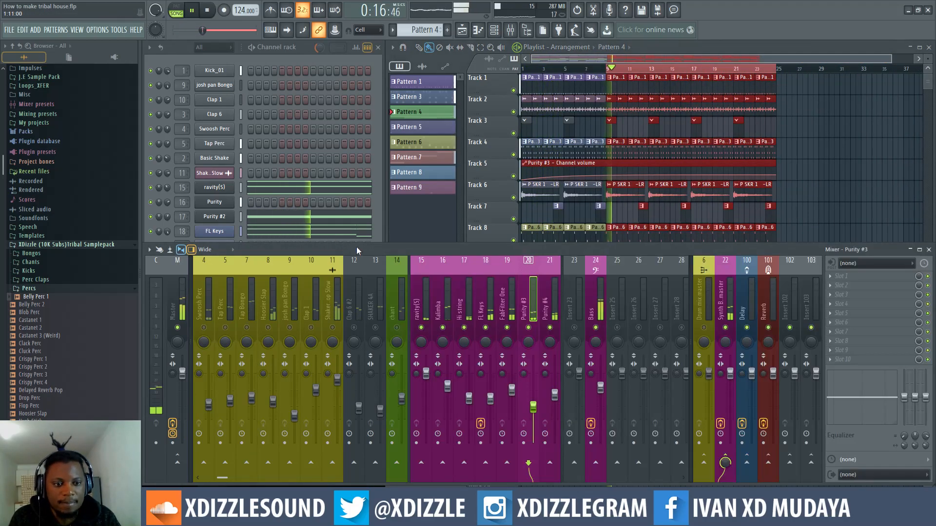
# - Lower the Bass insert's fader to about -8.4 dB during looped playback, then stop the song
pyautogui.click(546, 303)
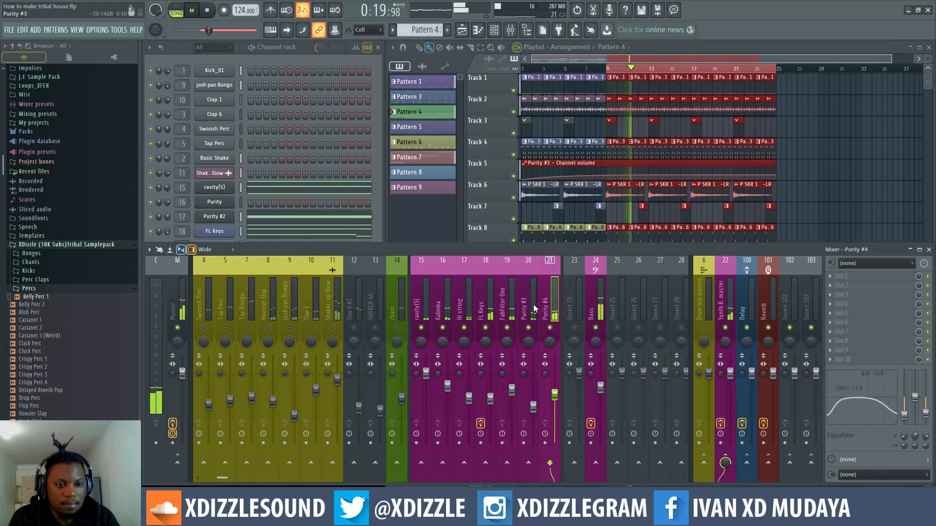
pyautogui.click(596, 312)
pyautogui.press('space')
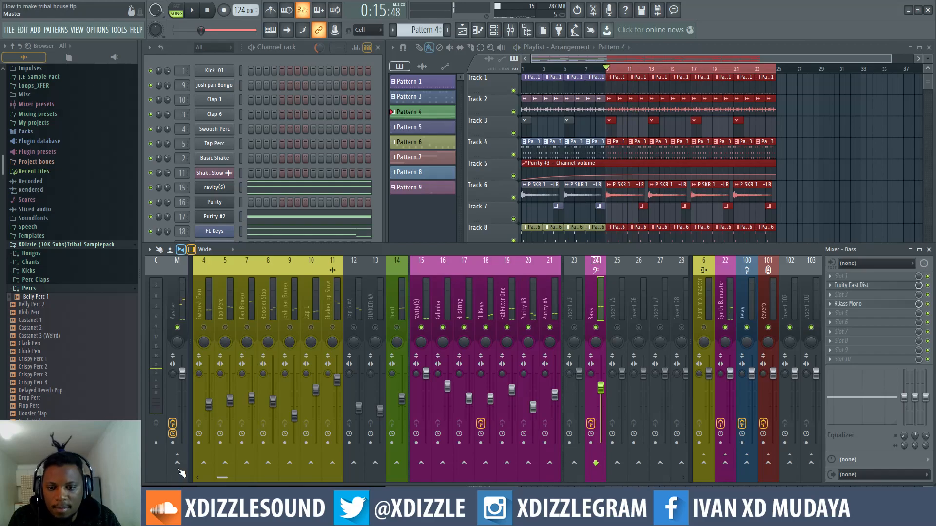
pyautogui.press('space')
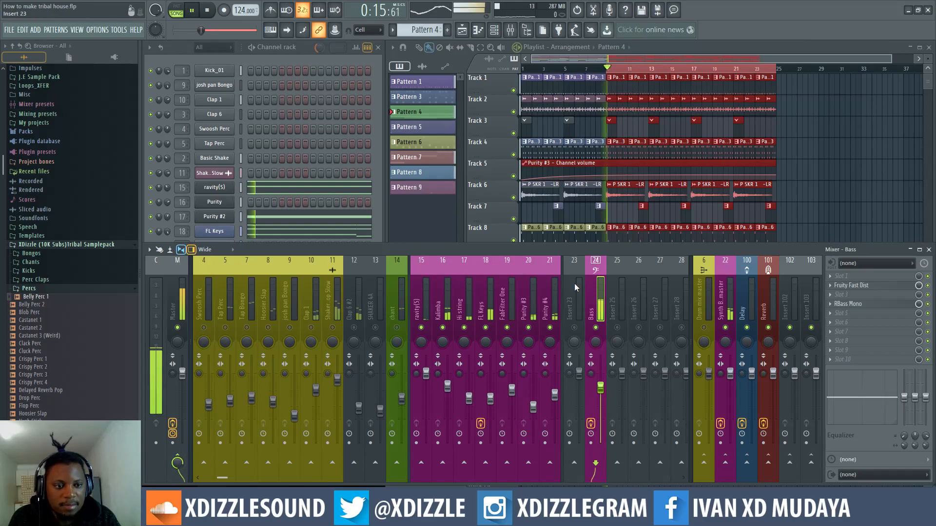
pyautogui.click(549, 306)
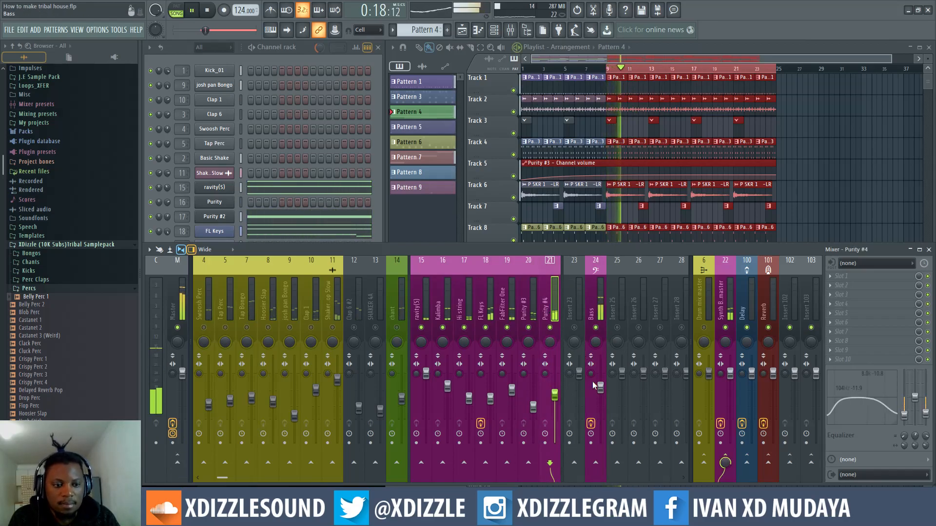
pyautogui.moveTo(601, 388); pyautogui.dragTo(603, 399)
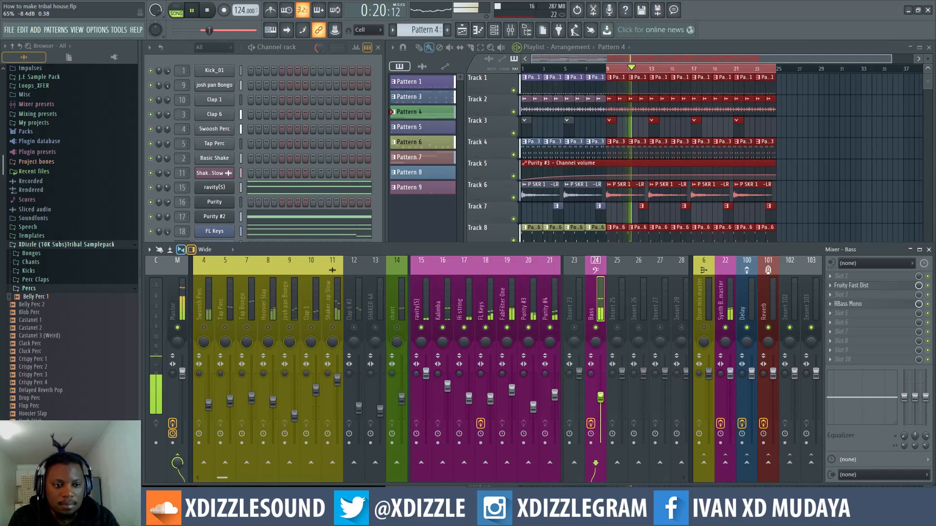
pyautogui.click(545, 309)
pyautogui.press('space')
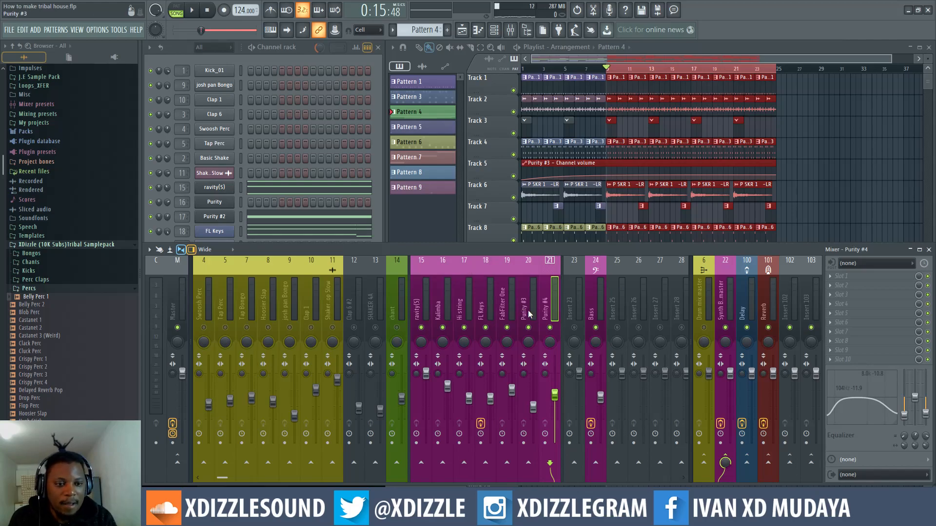
# - Raise the lowest band slightly in the Synth Buss master's Fruity parametric EQ 2 and close the plugin window
pyautogui.click(723, 308)
pyautogui.click(899, 295)
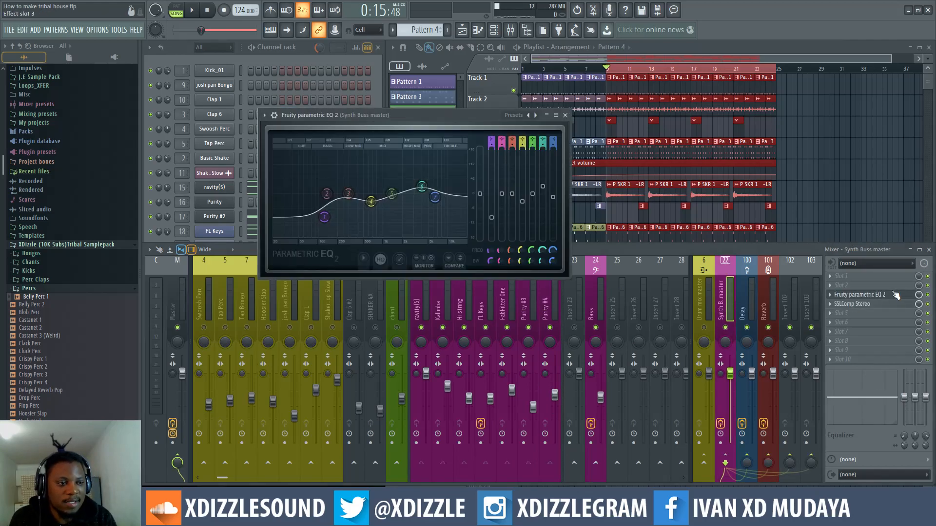
pyautogui.moveTo(320, 221); pyautogui.dragTo(323, 212)
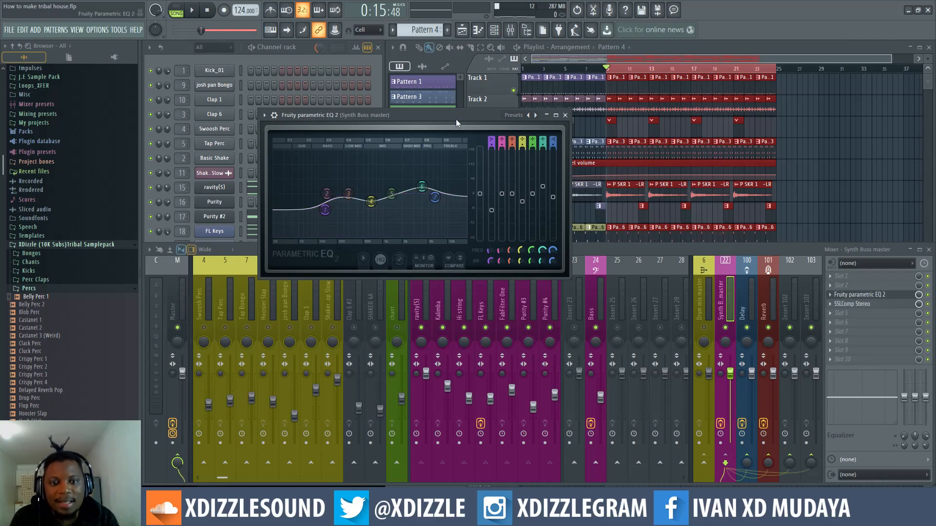
pyautogui.click(565, 116)
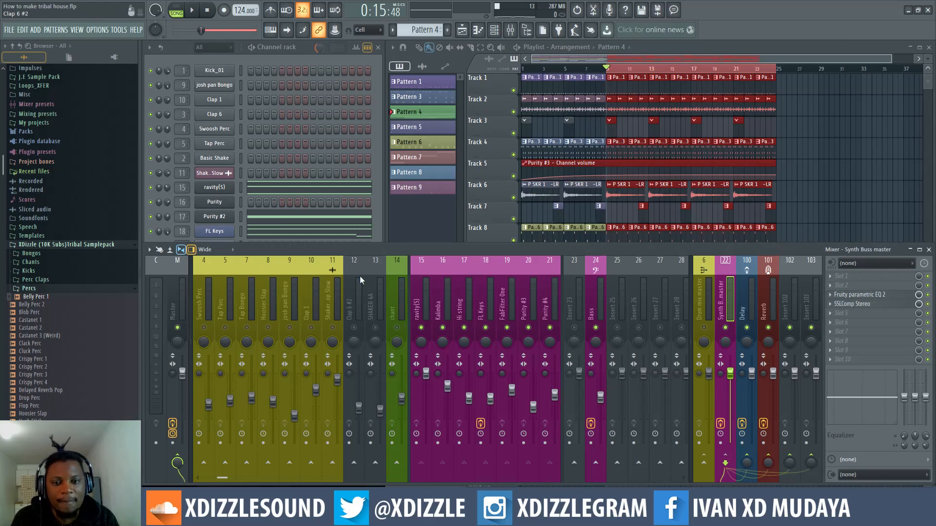
# - Play the Kick and Bass together with the Synth Buss master muted and set the Bass fader to about -7.8 dB
pyautogui.scroll(3, 584, 297)
pyautogui.click(663, 296)
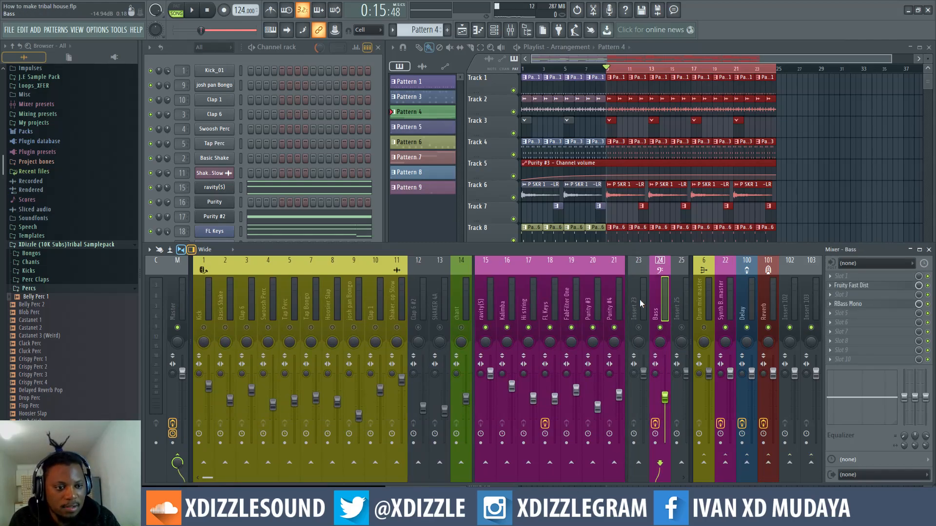
pyautogui.press('space')
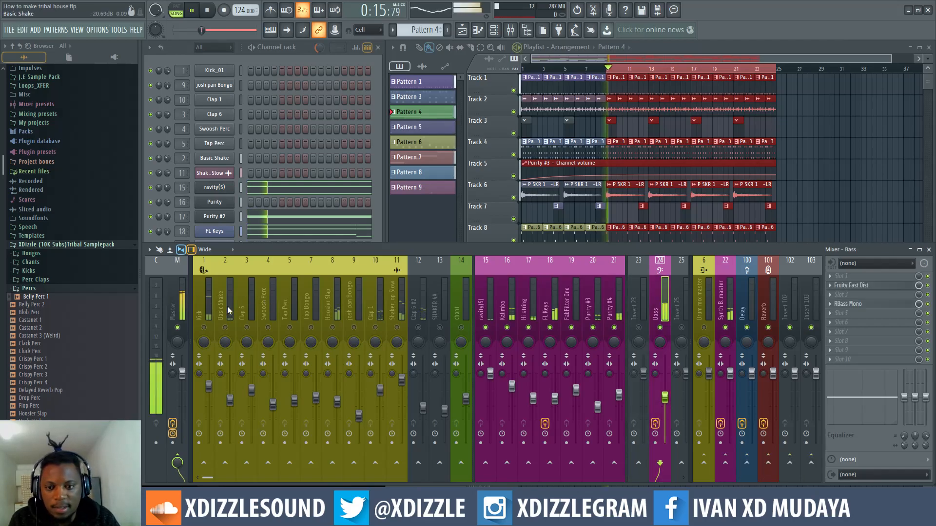
pyautogui.click(208, 306)
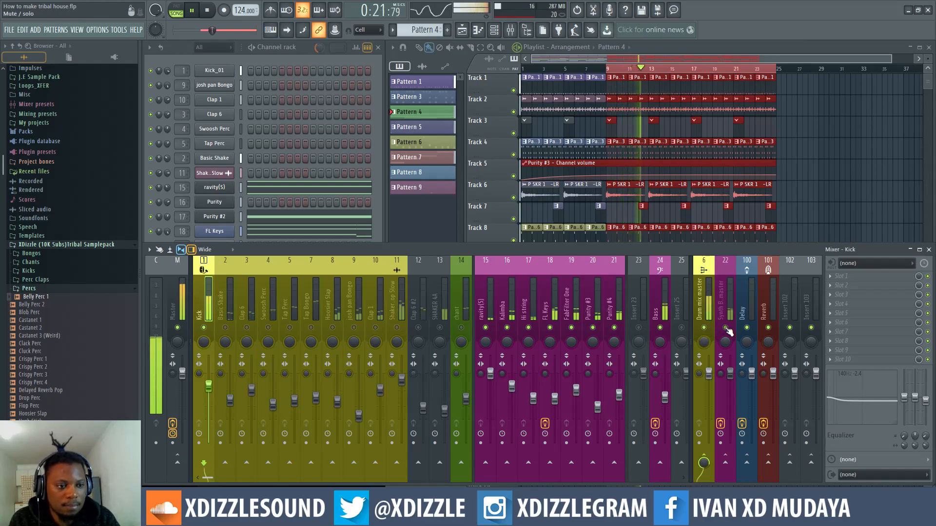
pyautogui.click(654, 309)
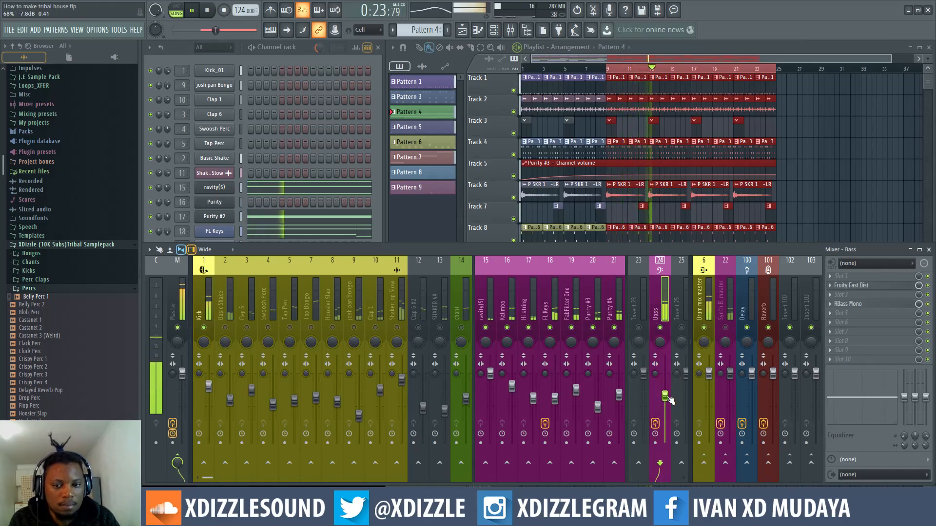
pyautogui.click(209, 306)
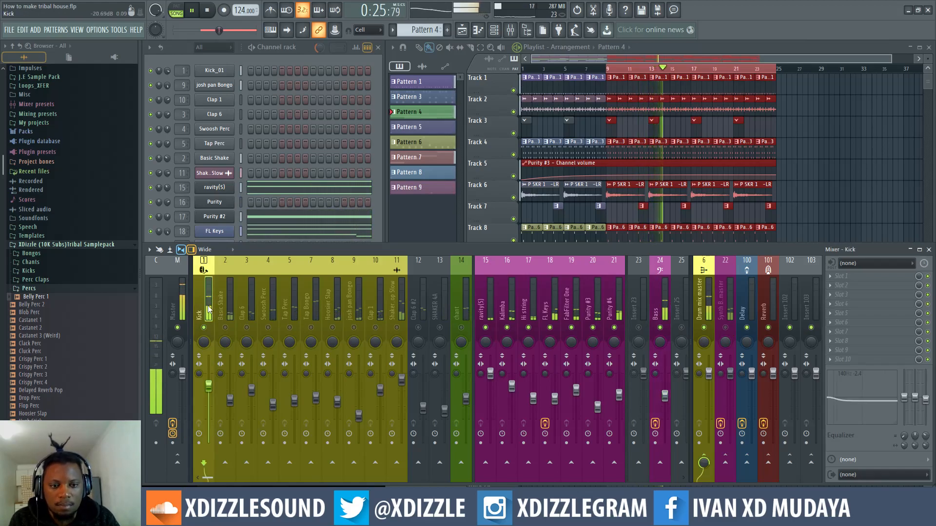
pyautogui.press('space')
# - Rename mixer insert 25 as Sidechain and color it green
pyautogui.rightClick(677, 311)
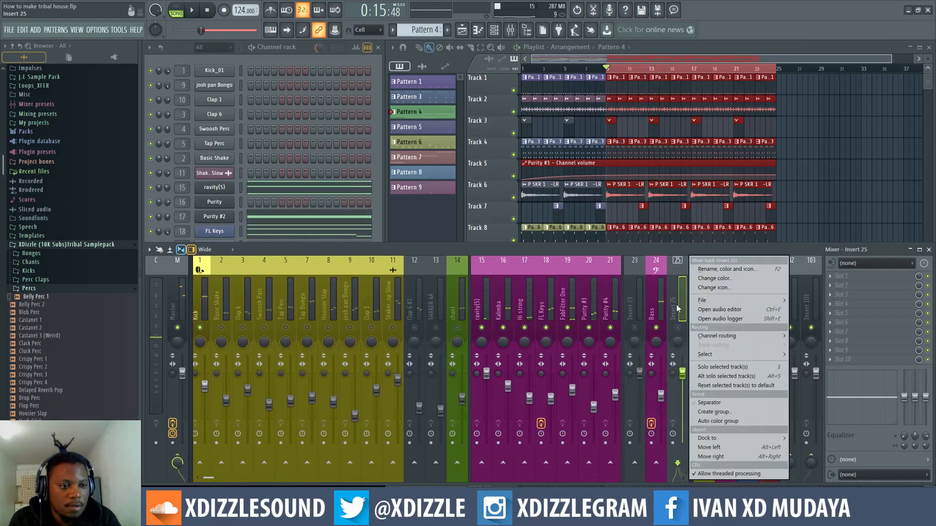
pyautogui.click(724, 269)
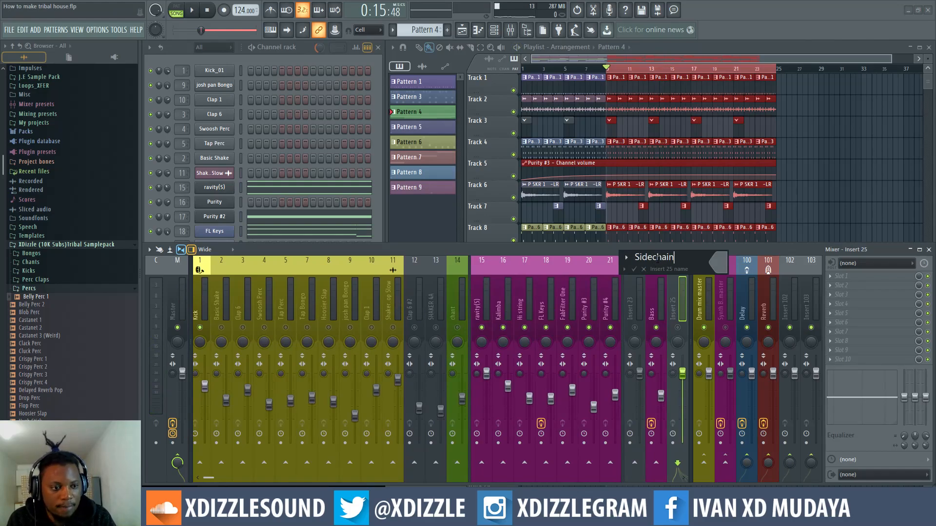
pyautogui.press('Return')
pyautogui.scroll(-3, 605, 302)
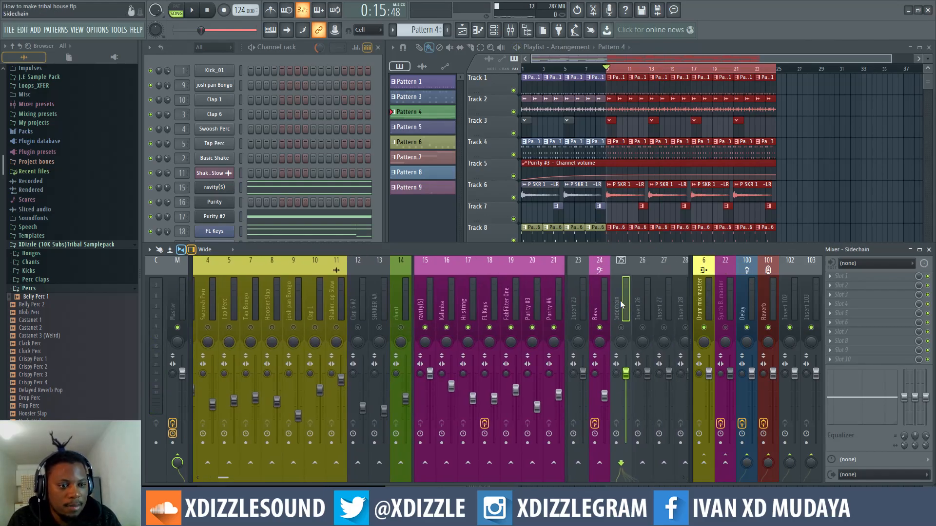
pyautogui.rightClick(621, 294)
pyautogui.click(667, 269)
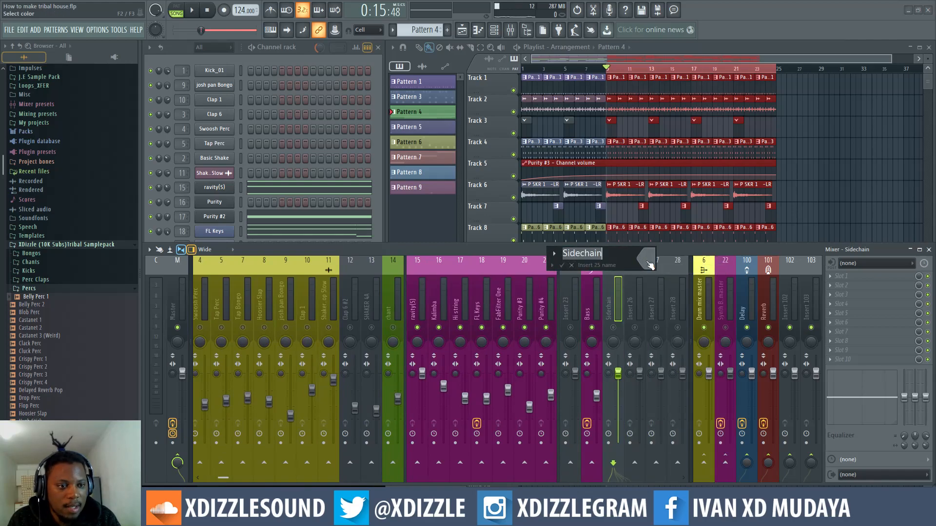
pyautogui.click(647, 265)
pyautogui.click(680, 250)
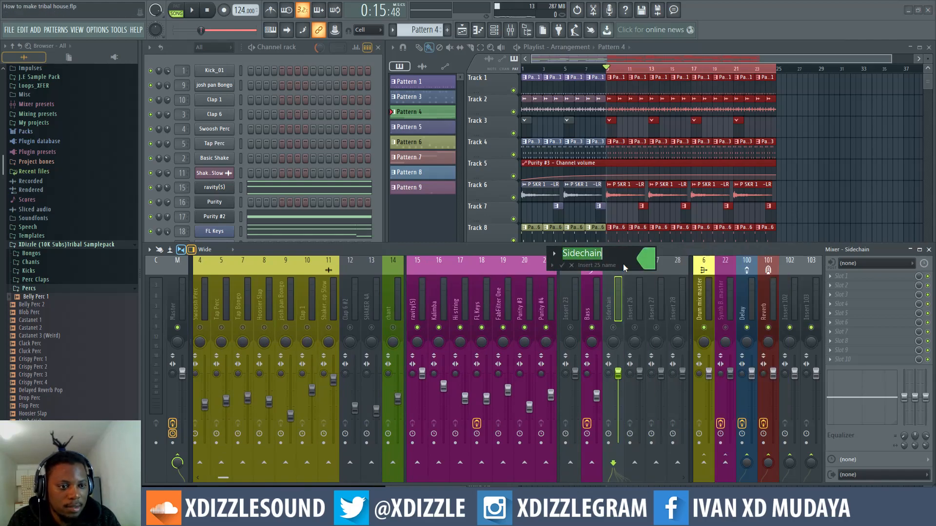
pyautogui.click(562, 266)
# - Send the Kick insert to the Sidechain insert using the Sidechain to this track option
pyautogui.scroll(3, 611, 297)
pyautogui.click(204, 307)
pyautogui.scroll(-3, 249, 310)
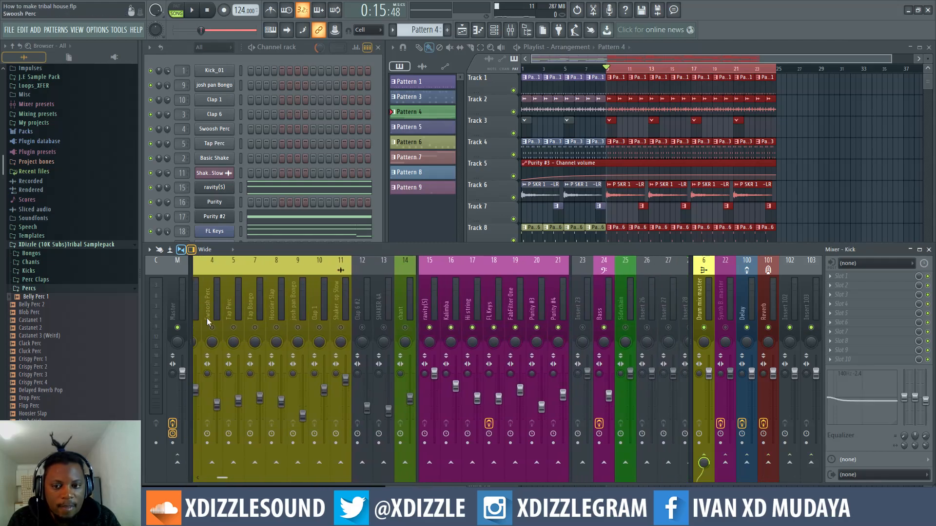
pyautogui.scroll(3, 263, 309)
pyautogui.scroll(-3, 206, 303)
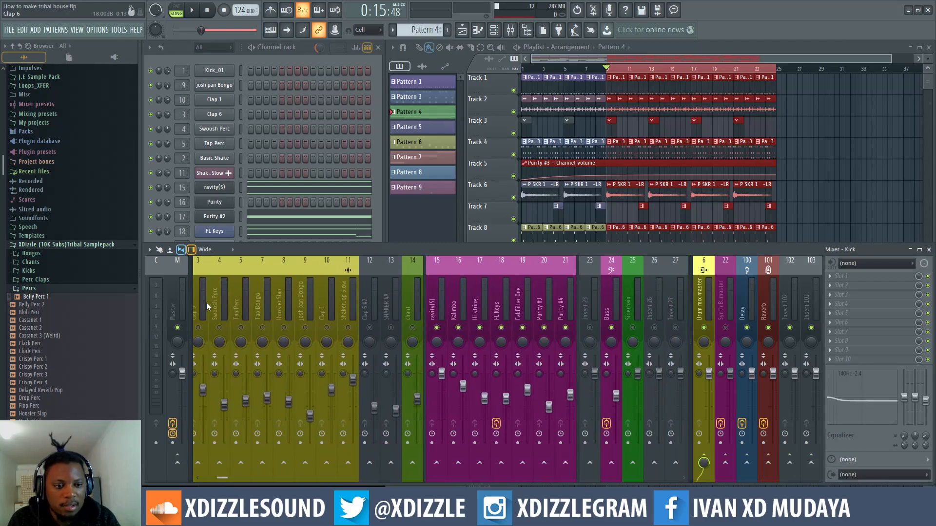
pyautogui.scroll(-5, 206, 302)
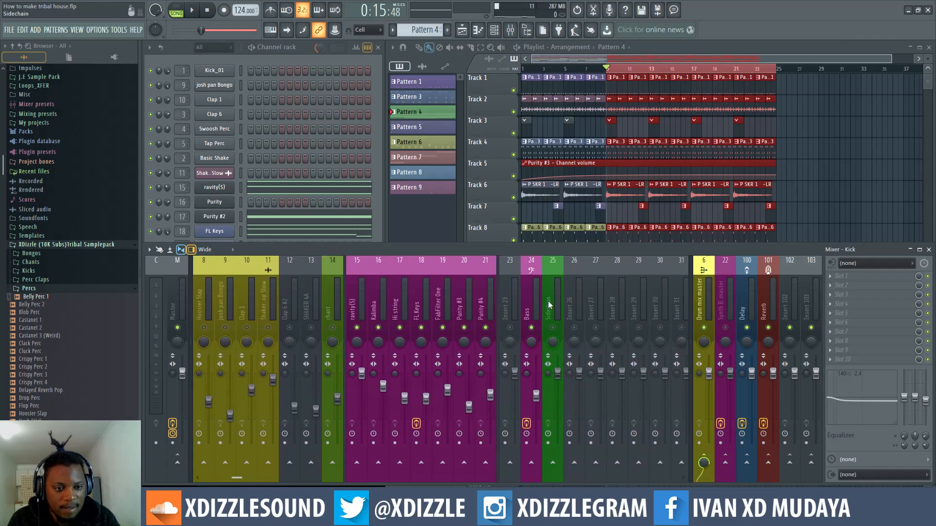
pyautogui.rightClick(554, 464)
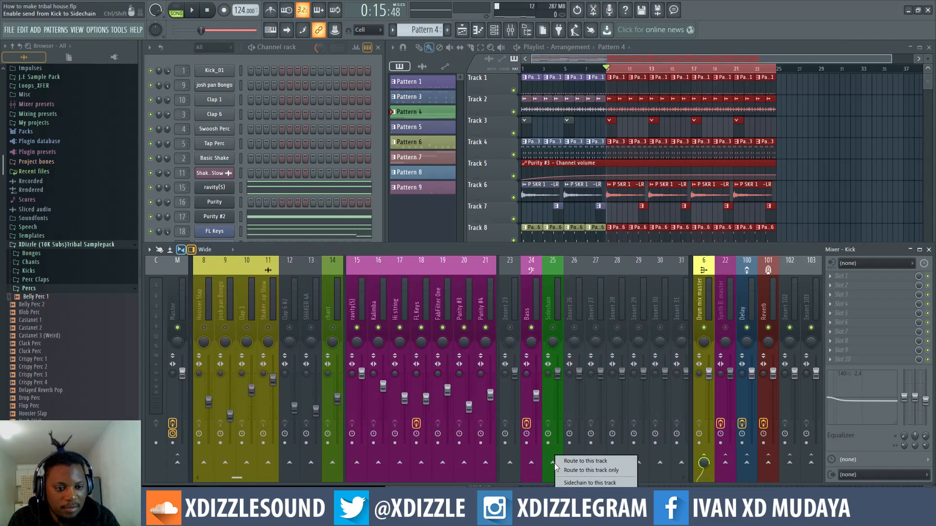
pyautogui.click(612, 482)
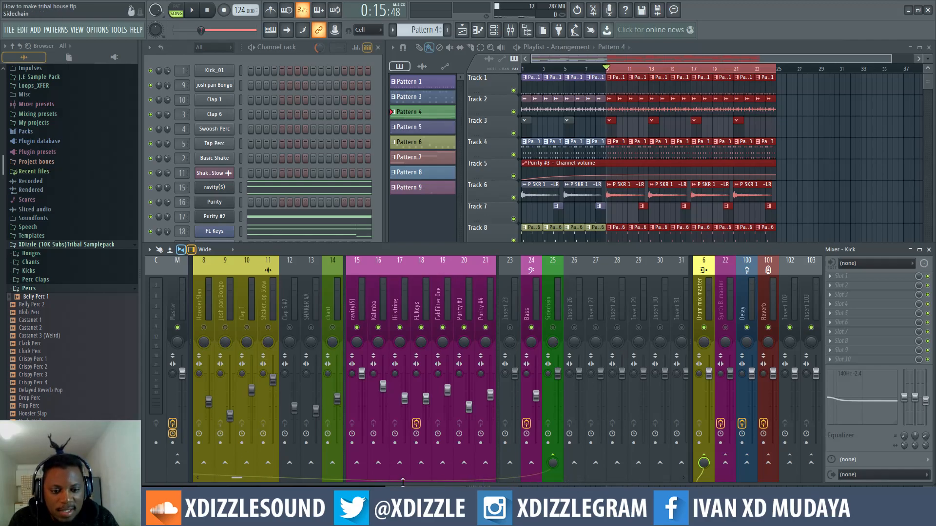
# - Reposition the mixer window higher on the screen so its routing cables below the inserts are fully visible
pyautogui.moveTo(573, 250); pyautogui.dragTo(607, 184)
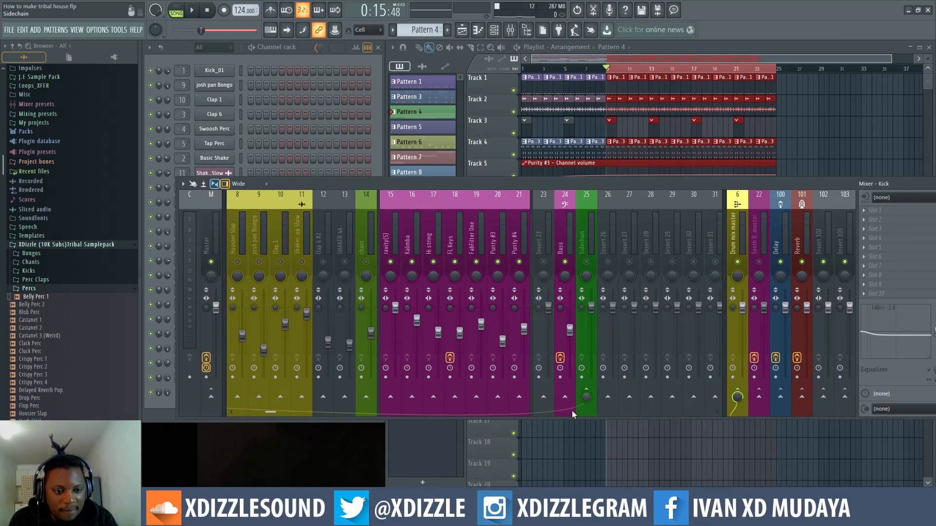
pyautogui.moveTo(481, 184); pyautogui.dragTo(506, 201)
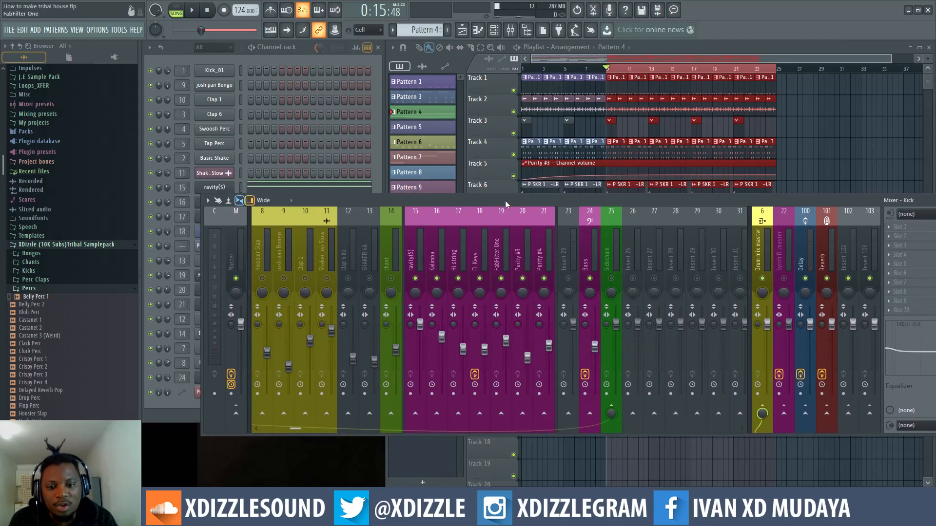
pyautogui.scroll(5, 296, 245)
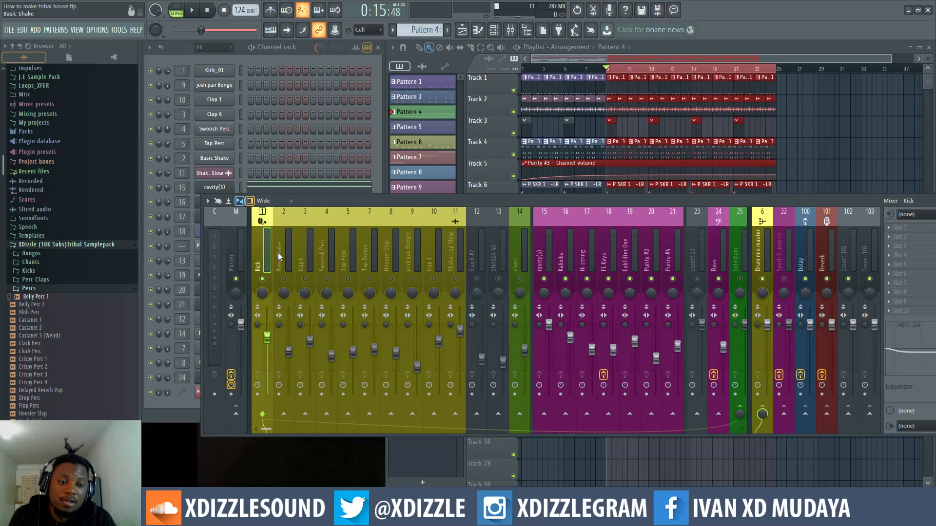
pyautogui.moveTo(656, 200); pyautogui.dragTo(637, 209)
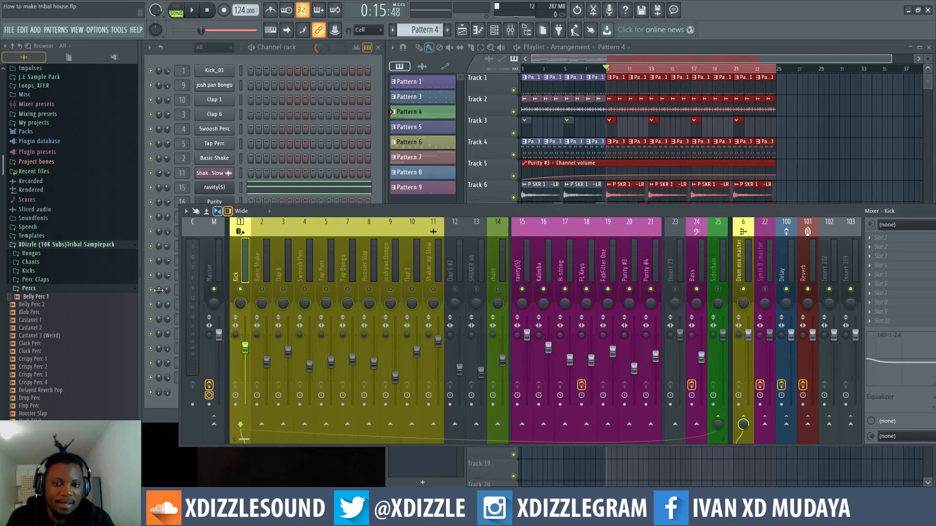
pyautogui.moveTo(184, 292); pyautogui.dragTo(153, 292)
pyautogui.moveTo(698, 211); pyautogui.dragTo(674, 221)
# - Route the Bass insert to the Sidechain insert only and select the Sidechain insert
pyautogui.click(647, 281)
pyautogui.rightClick(666, 438)
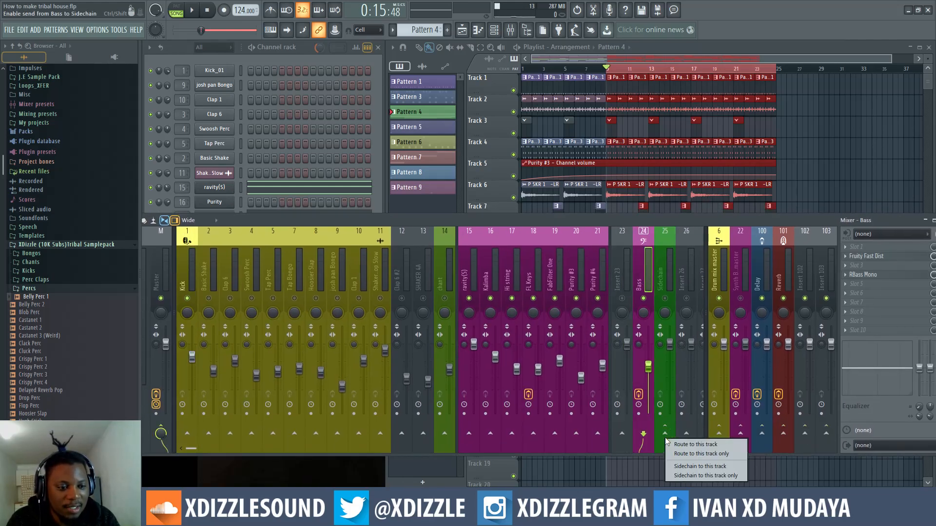
pyautogui.click(694, 453)
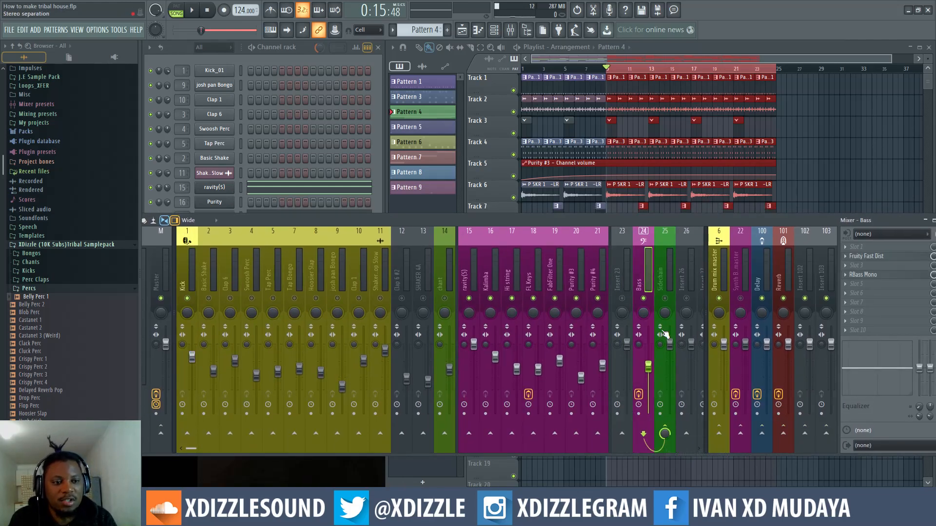
pyautogui.click(668, 272)
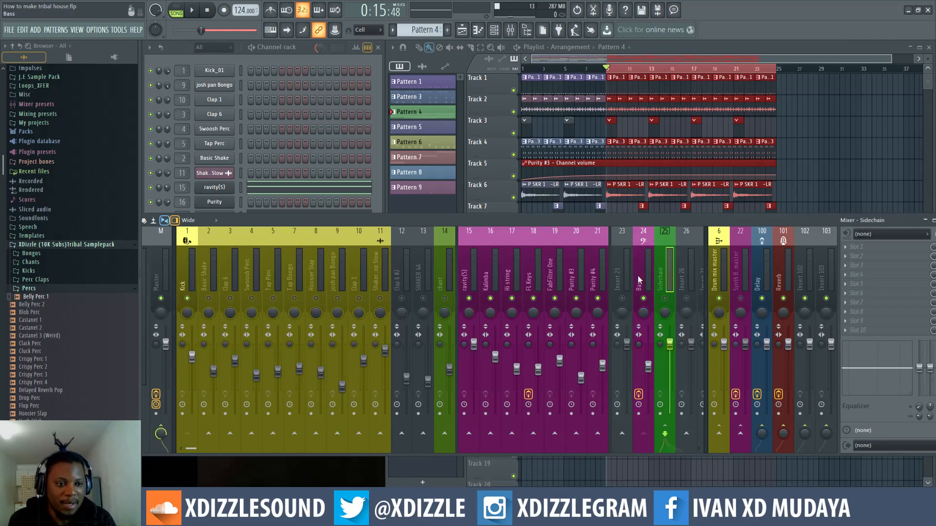
# - Load Fruity Limiter on the Sidechain insert from the Dynamics plugins and switch it to compressor mode
pyautogui.moveTo(686, 218); pyautogui.dragTo(654, 233)
pyautogui.click(828, 272)
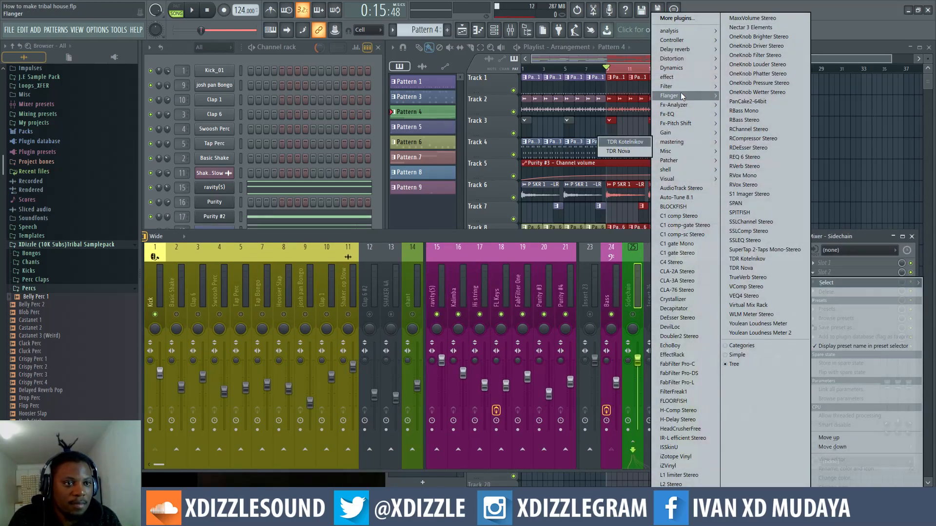
pyautogui.moveTo(680, 77)
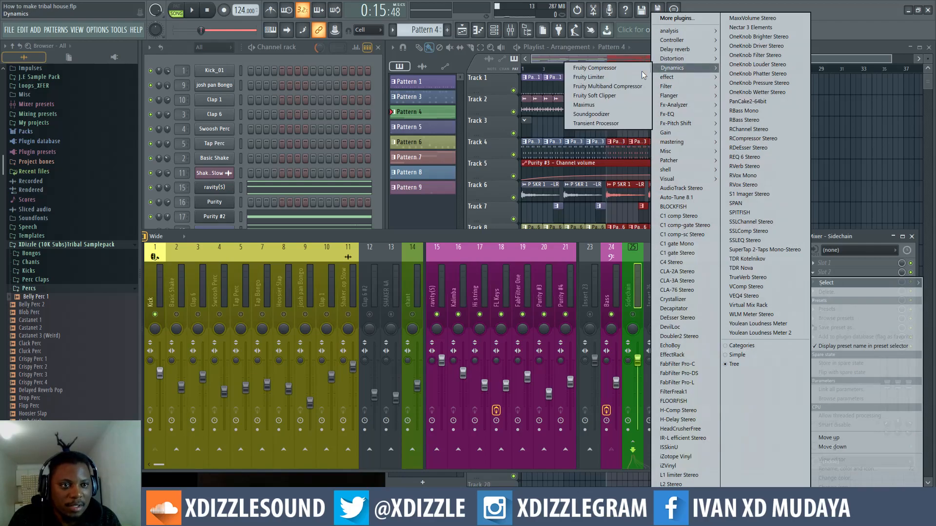
pyautogui.click(607, 77)
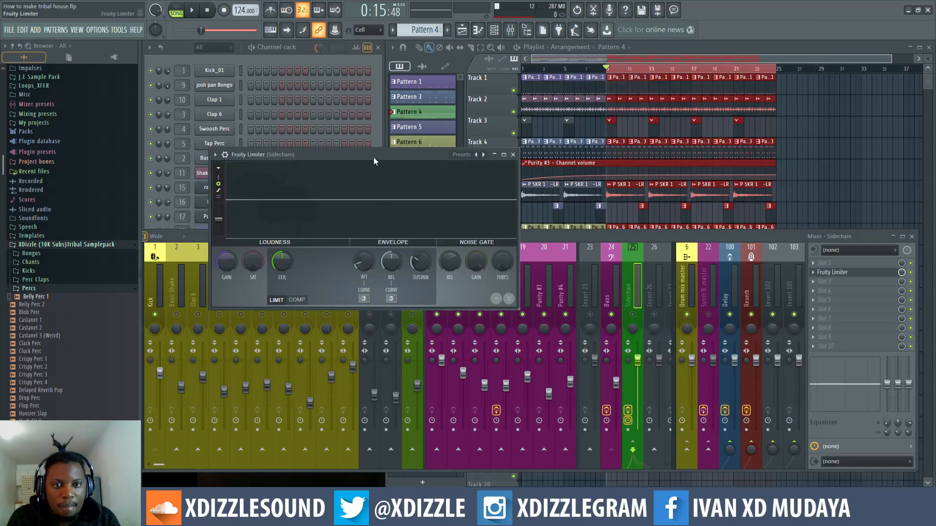
pyautogui.moveTo(372, 157); pyautogui.dragTo(475, 156)
pyautogui.click(386, 302)
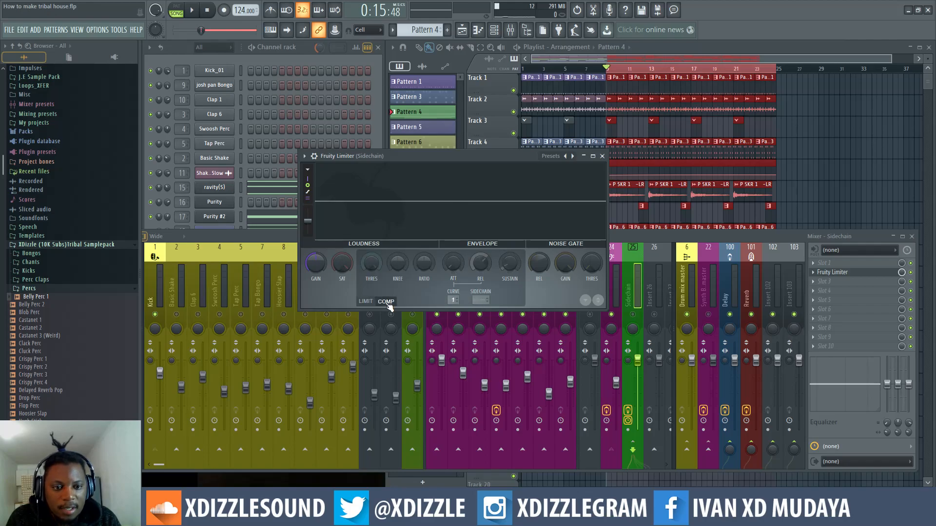
# - Play the loop and set the Fruity Limiter compressor's sidechain source to input 1
pyautogui.press('space')
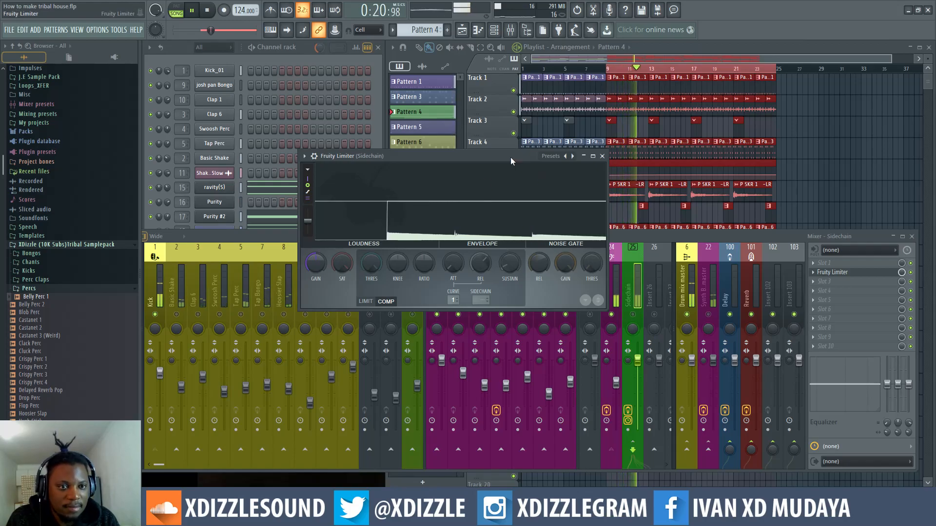
pyautogui.moveTo(511, 157); pyautogui.dragTo(502, 152)
pyautogui.click(635, 316)
pyautogui.click(480, 151)
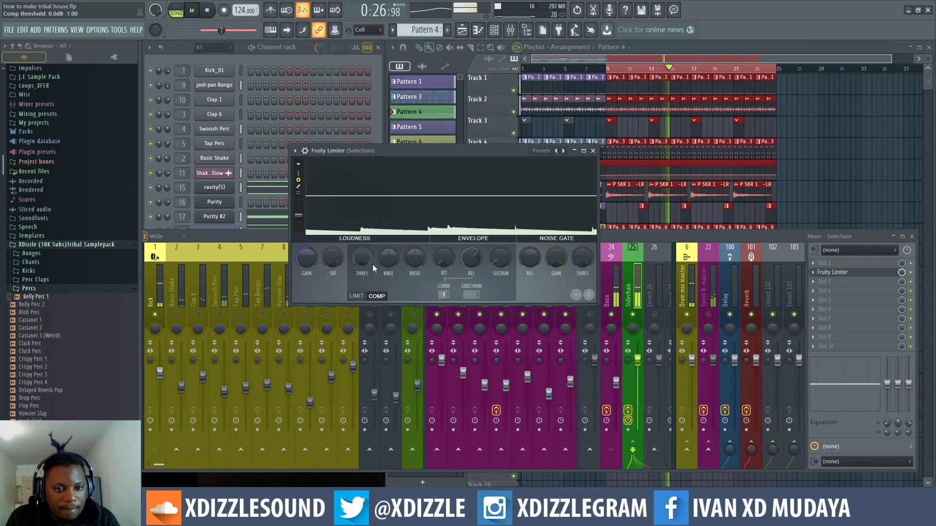
pyautogui.moveTo(453, 264); pyautogui.dragTo(453, 261)
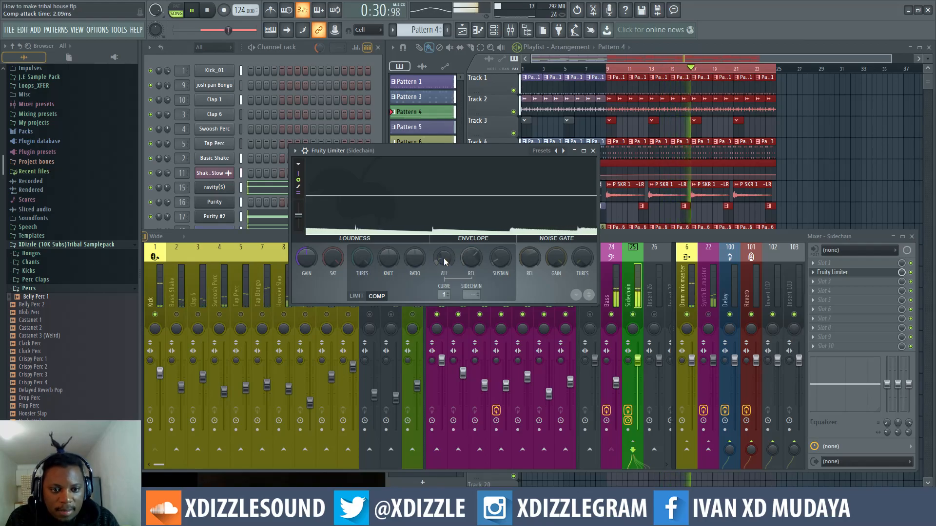
pyautogui.press('space')
pyautogui.click(471, 295)
pyautogui.click(495, 314)
pyautogui.press('space')
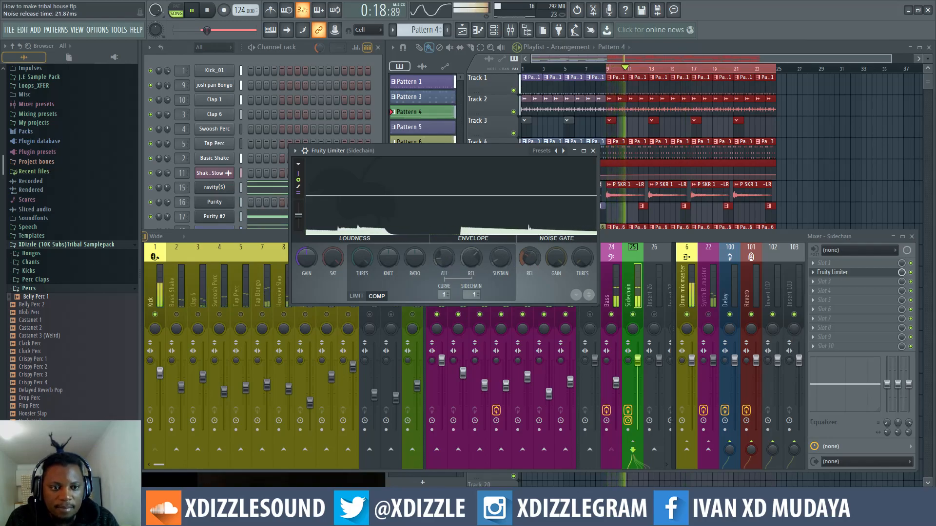
pyautogui.click(356, 296)
pyautogui.click(377, 296)
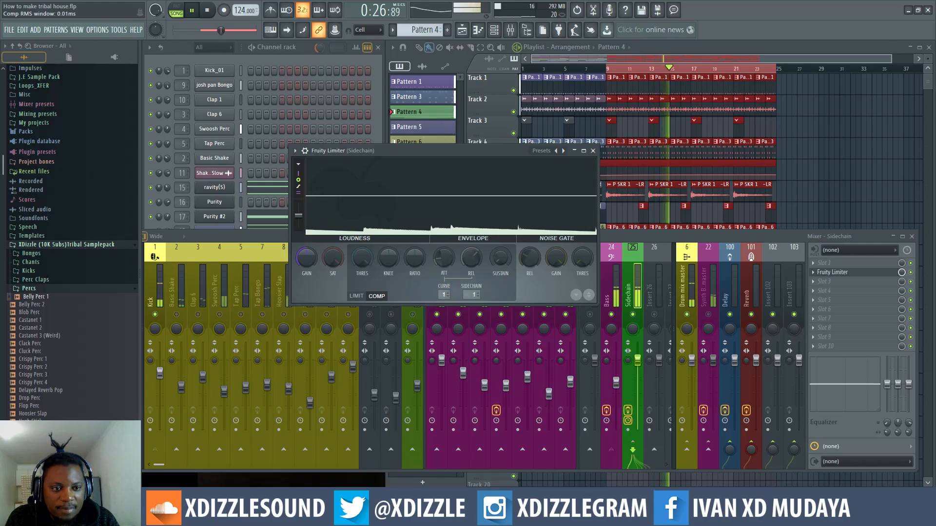
# - Set the compressor's attack to 0 ms and threshold to about -38.3 dB, raise its ratio, and restart playback
pyautogui.moveTo(468, 257); pyautogui.dragTo(445, 242)
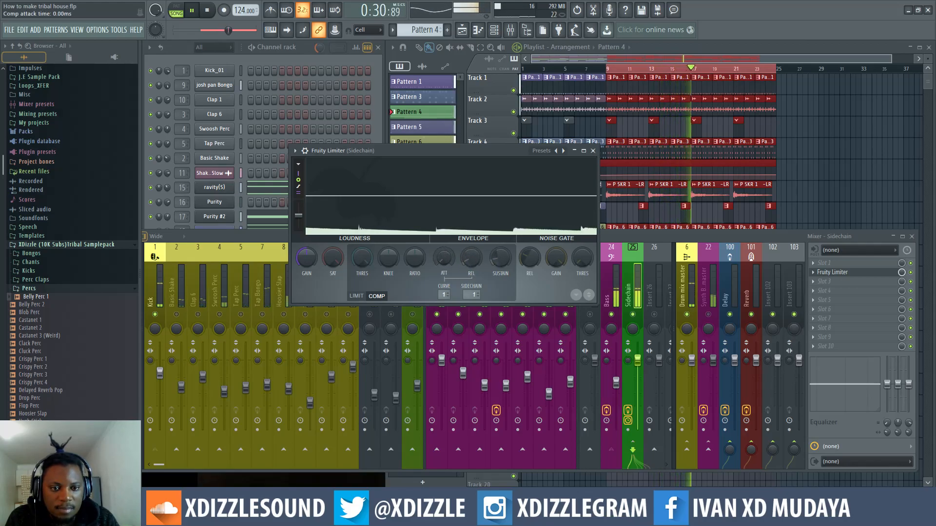
pyautogui.moveTo(365, 263)
pyautogui.mouseDown()
pyautogui.moveTo(365, 273)
pyautogui.moveTo(367, 259)
pyautogui.moveTo(388, 258)
pyautogui.moveTo(388, 232)
pyautogui.moveTo(413, 257)
pyautogui.moveTo(361, 262)
pyautogui.moveTo(361, 269)
pyautogui.mouseUp()
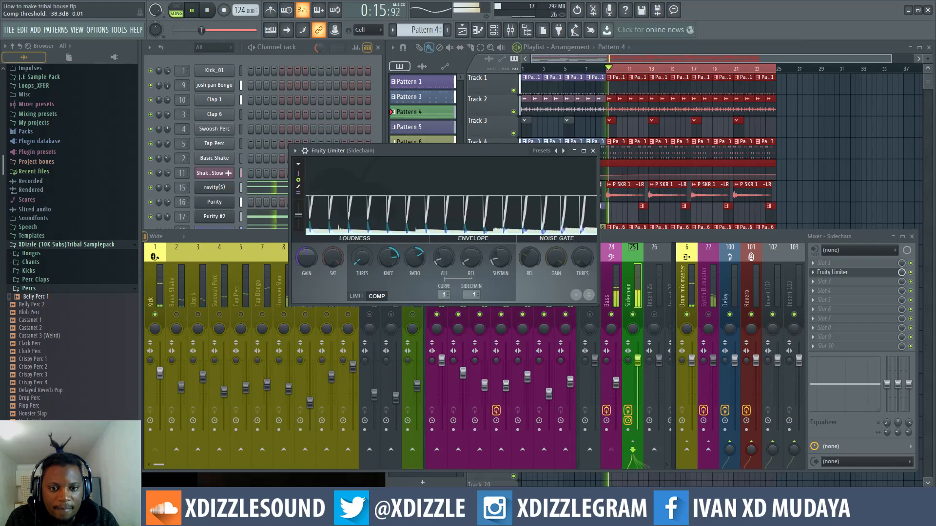
pyautogui.press('space')
pyautogui.press('space')
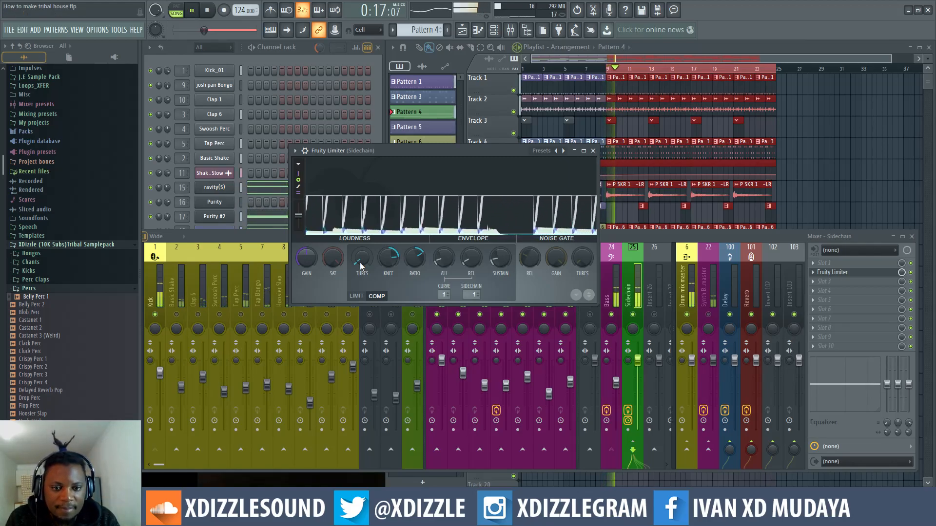
# - Set the compressor's knee to 33% and its release time to about 196.64 ms while replaying the loop
pyautogui.moveTo(387, 260); pyautogui.dragTo(387, 280)
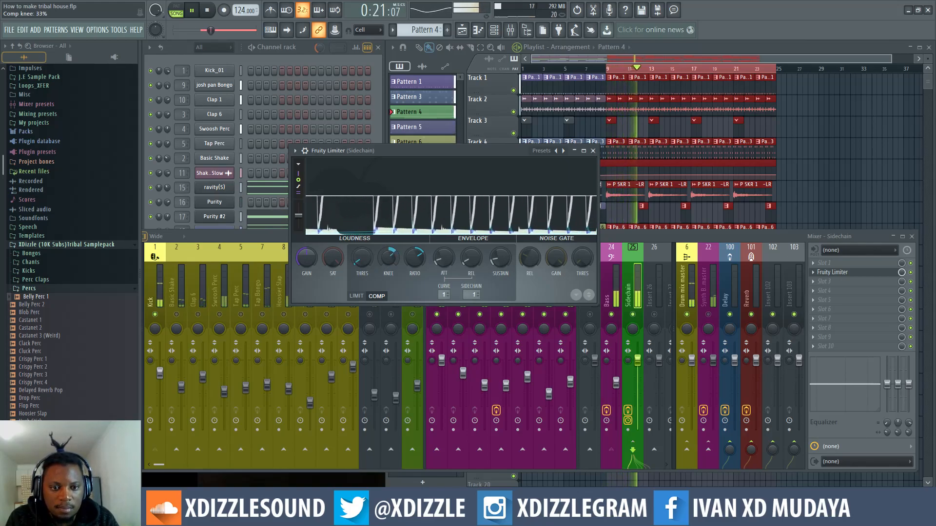
pyautogui.moveTo(468, 262)
pyautogui.mouseDown()
pyautogui.moveTo(466, 248)
pyautogui.moveTo(474, 265)
pyautogui.mouseUp()
pyautogui.press('space')
pyautogui.press('space')
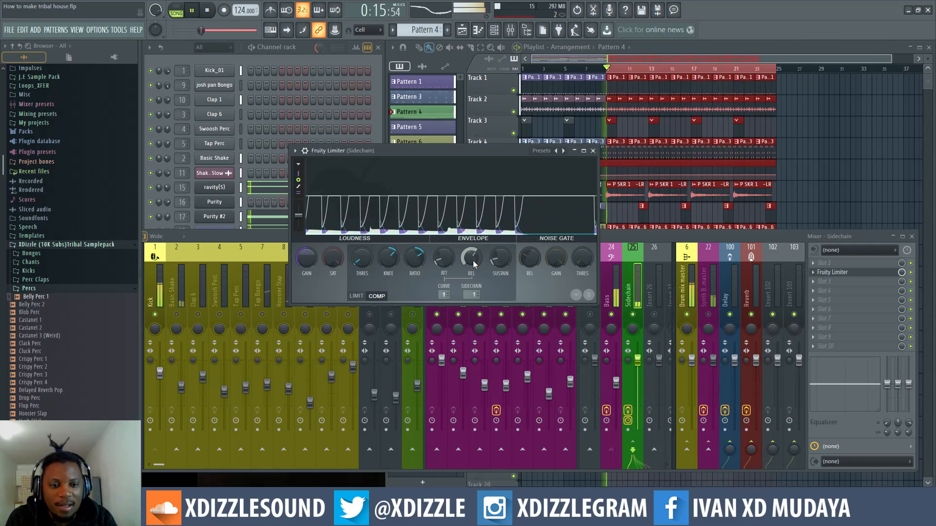
pyautogui.moveTo(473, 261); pyautogui.dragTo(440, 265)
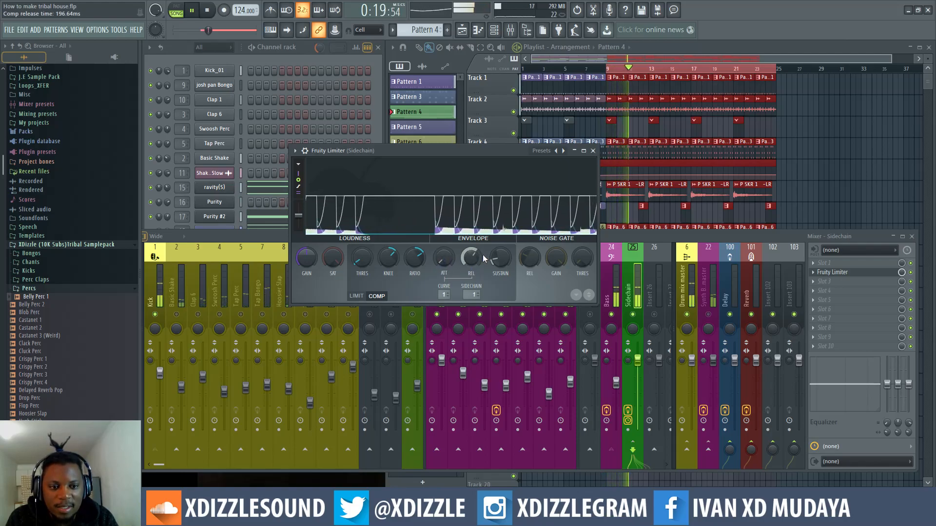
# - Shorten the compressor's release time in stages, passing through about 53.87 ms, while replaying the loop
pyautogui.moveTo(472, 262)
pyautogui.mouseDown()
pyautogui.moveTo(472, 248)
pyautogui.moveTo(469, 259)
pyautogui.mouseUp()
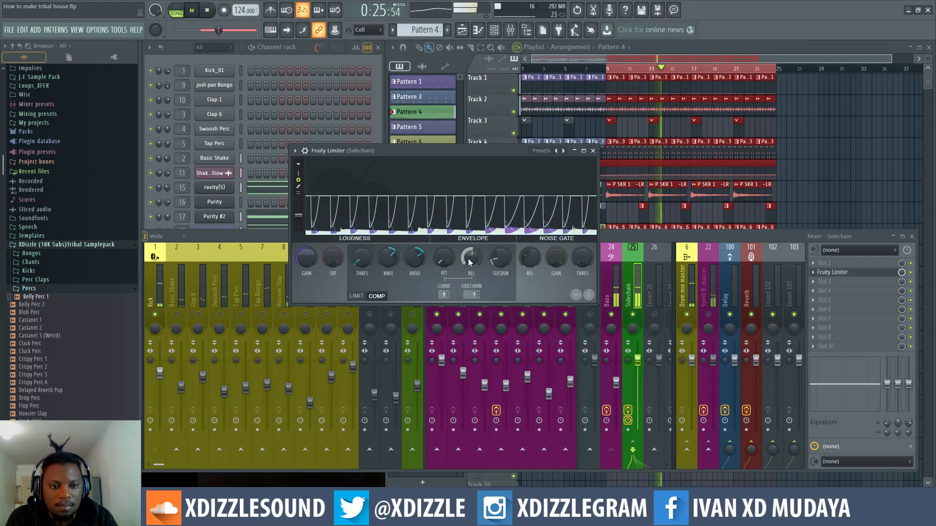
pyautogui.press('space')
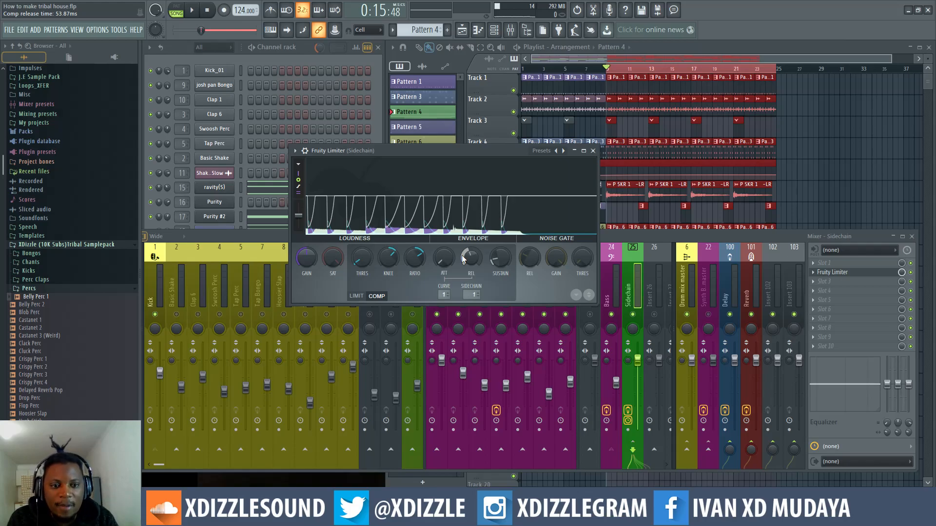
pyautogui.press('space')
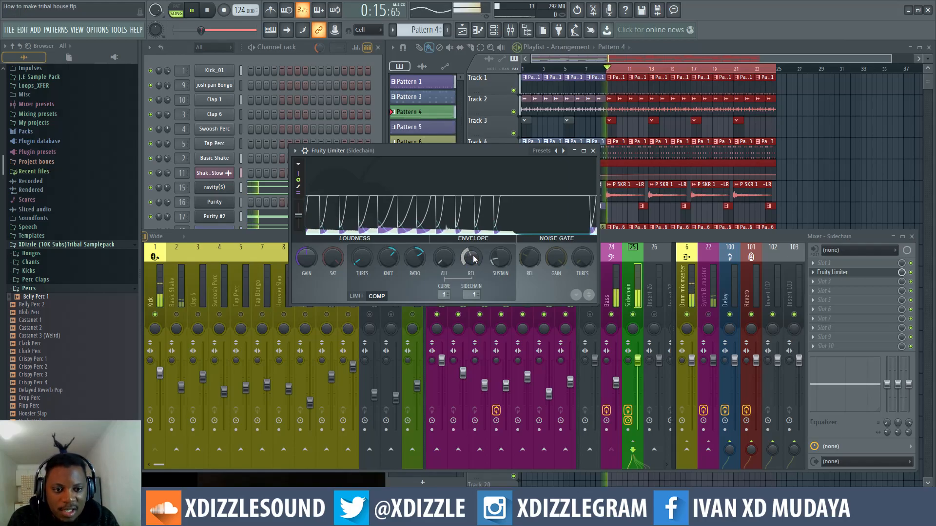
pyautogui.moveTo(472, 259); pyautogui.dragTo(473, 251)
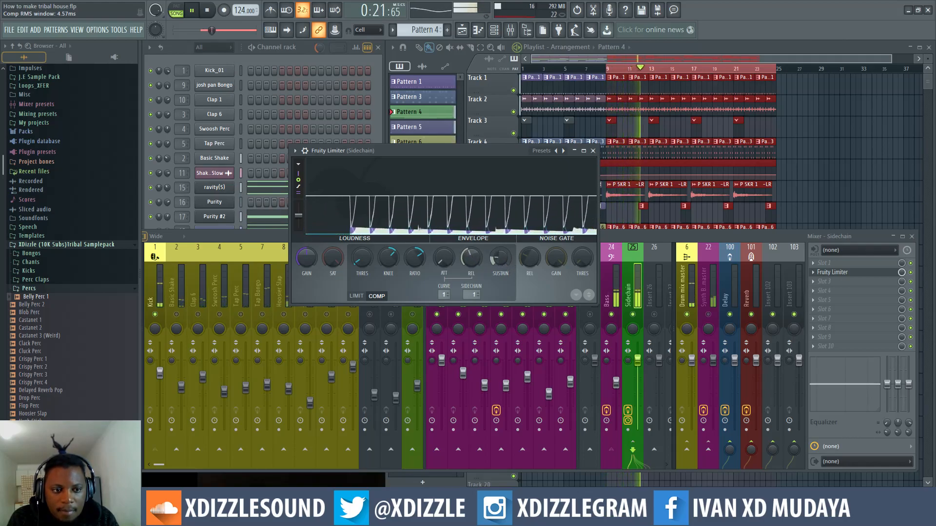
# - Set the compressor's RMS window to about 2.55 ms and threshold to about -30.6 dB, and close Fruity Limiter
pyautogui.moveTo(493, 259); pyautogui.dragTo(493, 261)
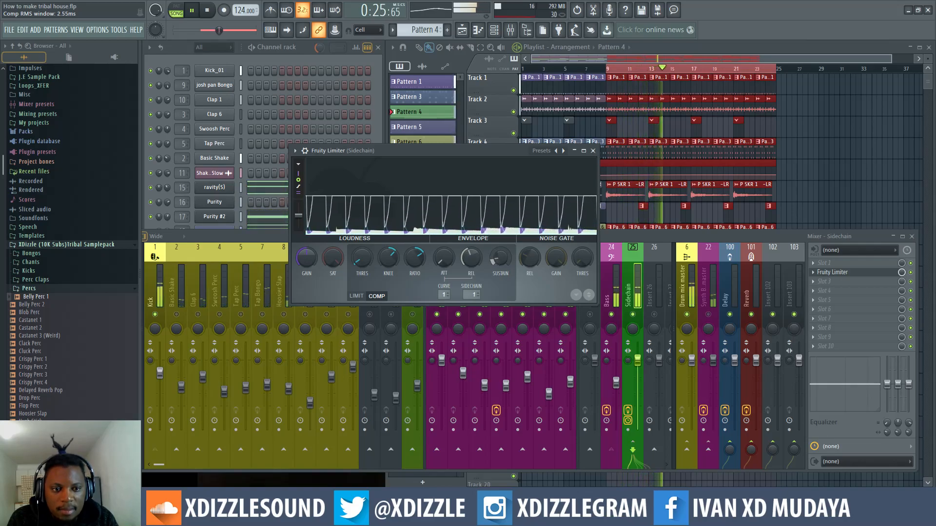
pyautogui.moveTo(365, 262); pyautogui.dragTo(365, 287)
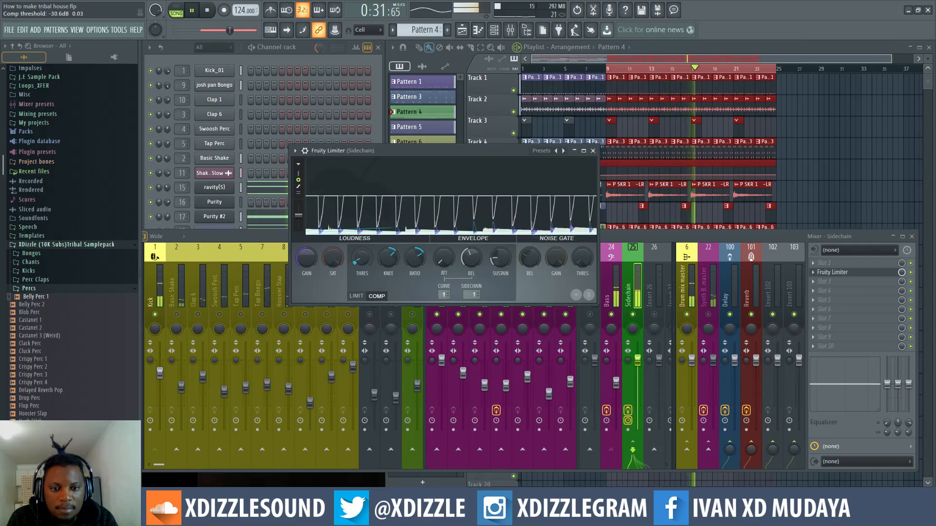
pyautogui.click(593, 151)
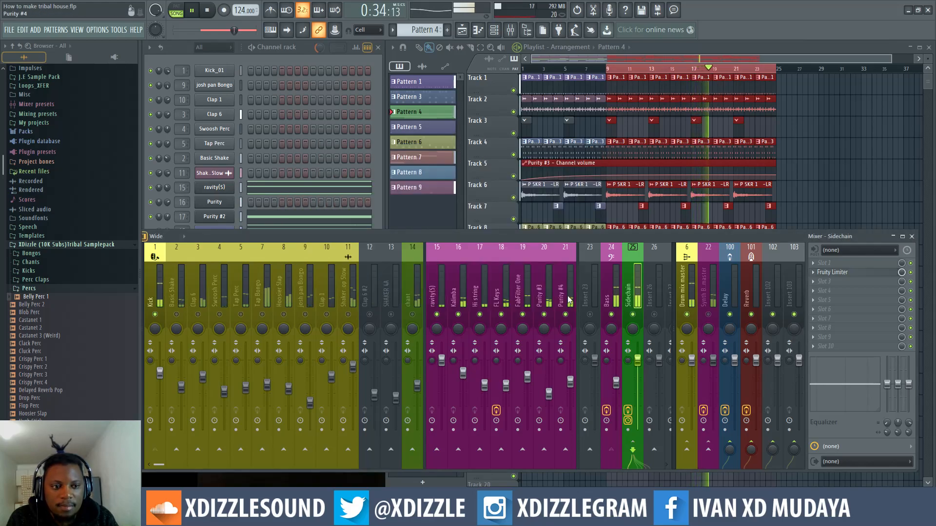
# - Reposition the mixer window so the Master insert is fully in view and select the Master insert
pyautogui.click(159, 292)
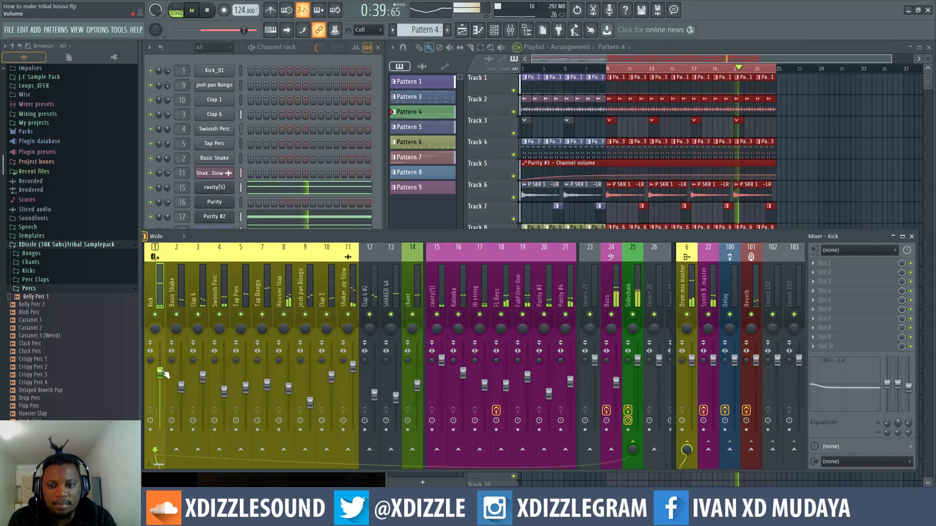
pyautogui.moveTo(330, 237); pyautogui.dragTo(347, 238)
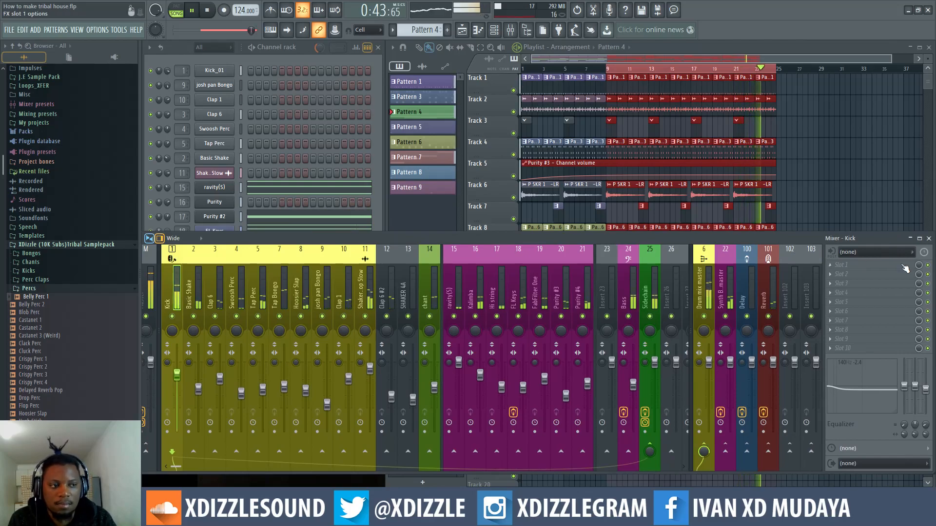
pyautogui.moveTo(930, 265); pyautogui.dragTo(902, 265)
pyautogui.moveTo(633, 236); pyautogui.dragTo(662, 224)
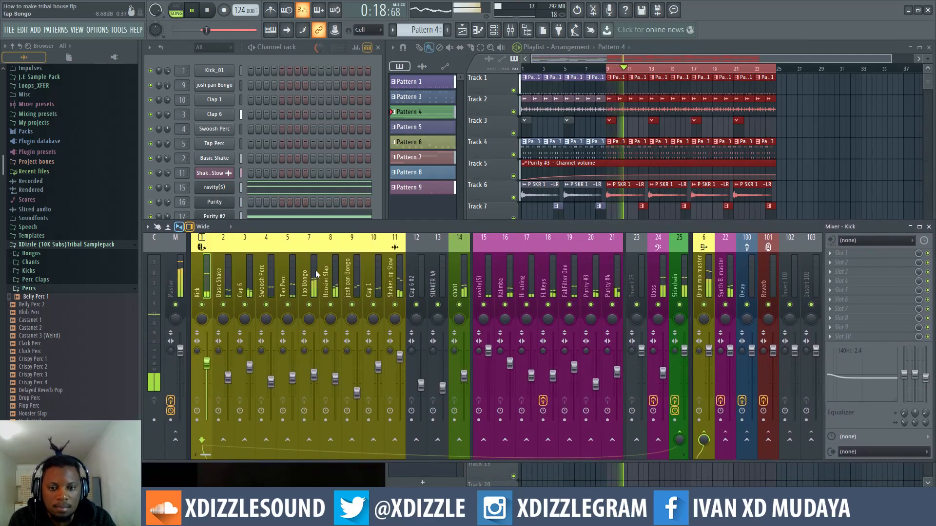
pyautogui.click(184, 284)
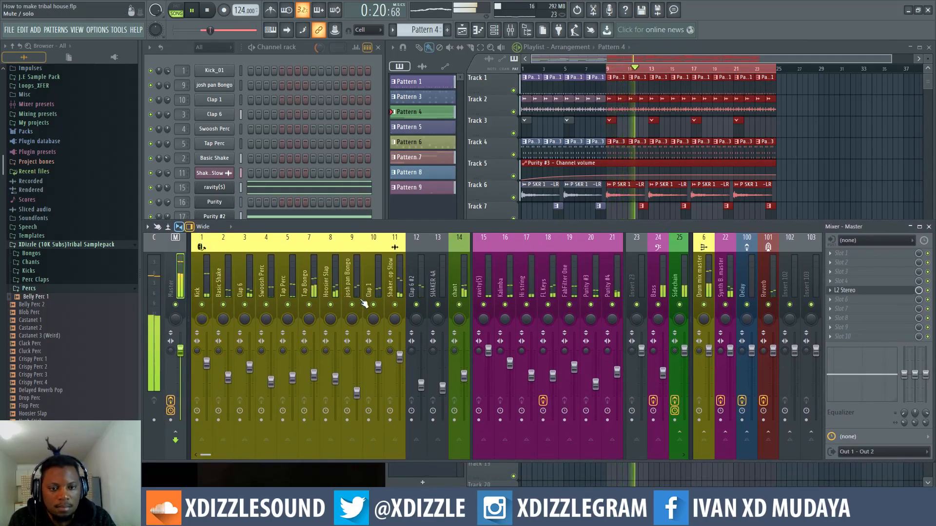
# - Lower the Shaker Loop Slow insert's fader below -5.2 dB and open the channel settings of its playlist clip
pyautogui.moveTo(400, 357); pyautogui.dragTo(400, 371)
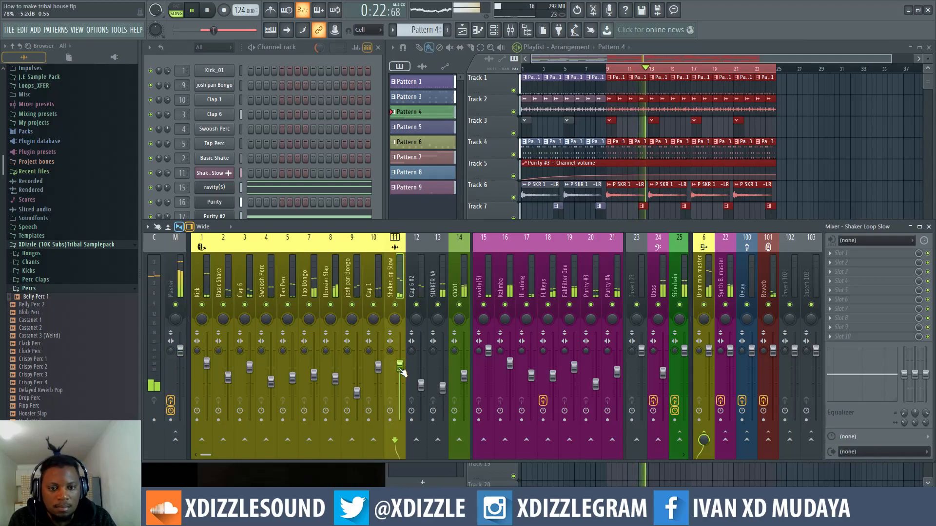
pyautogui.moveTo(399, 372); pyautogui.dragTo(400, 381)
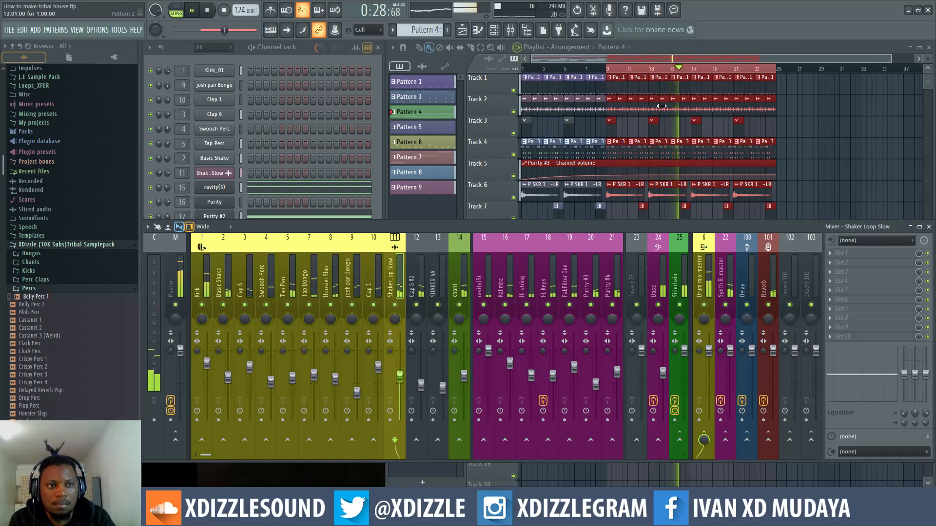
pyautogui.click(704, 51)
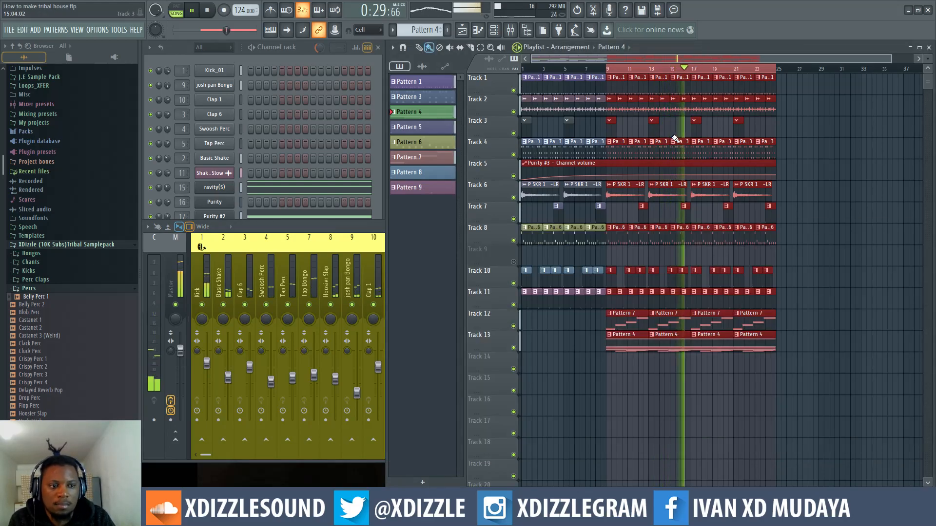
pyautogui.doubleClick(661, 189)
pyautogui.doubleClick(660, 106)
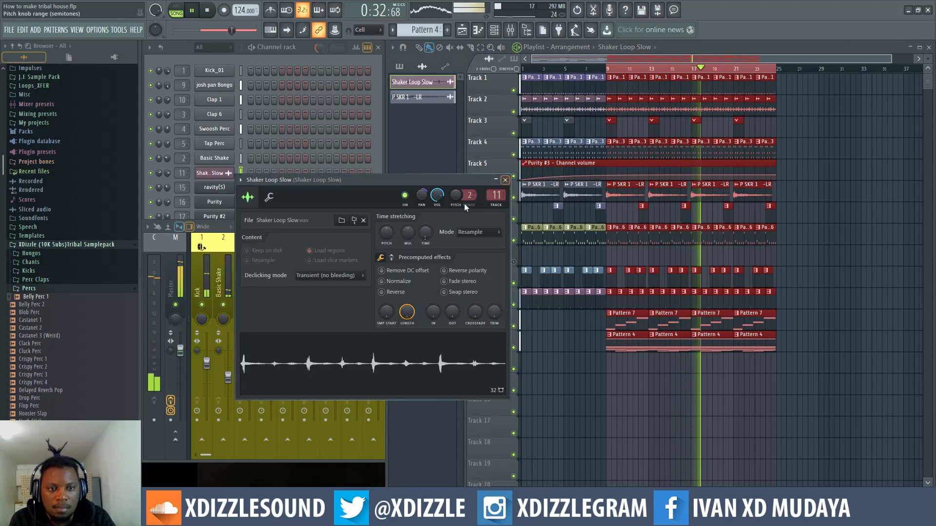
pyautogui.doubleClick(492, 192)
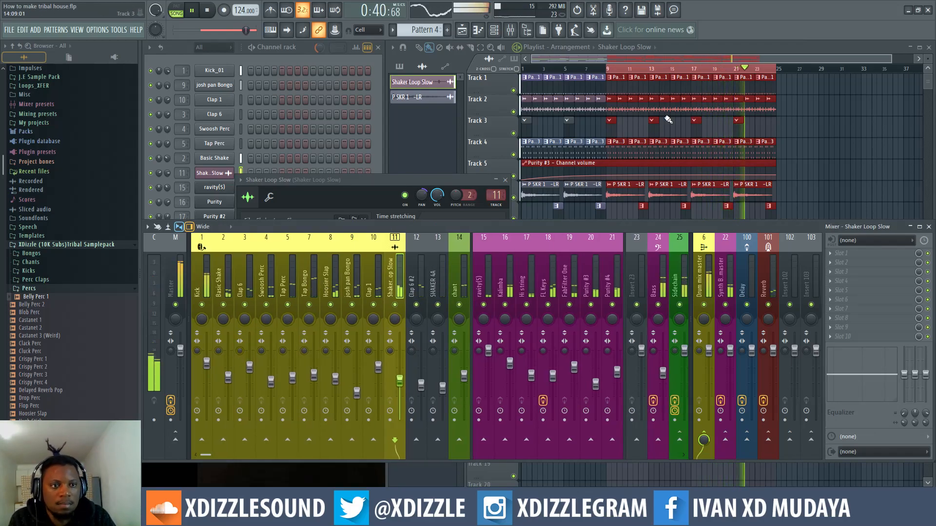
# - Check the playlist arrangement, return to the mixer and stop playback
pyautogui.click(721, 50)
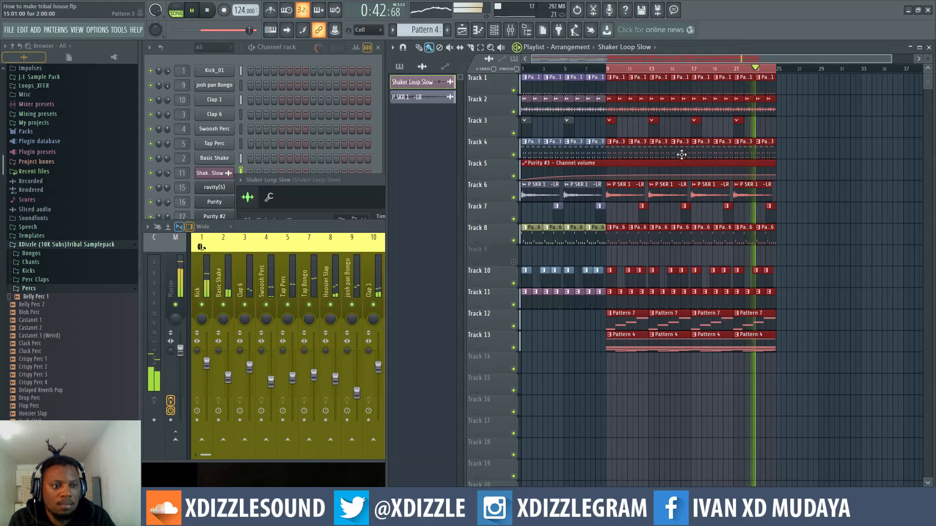
pyautogui.click(340, 224)
pyautogui.press('space')
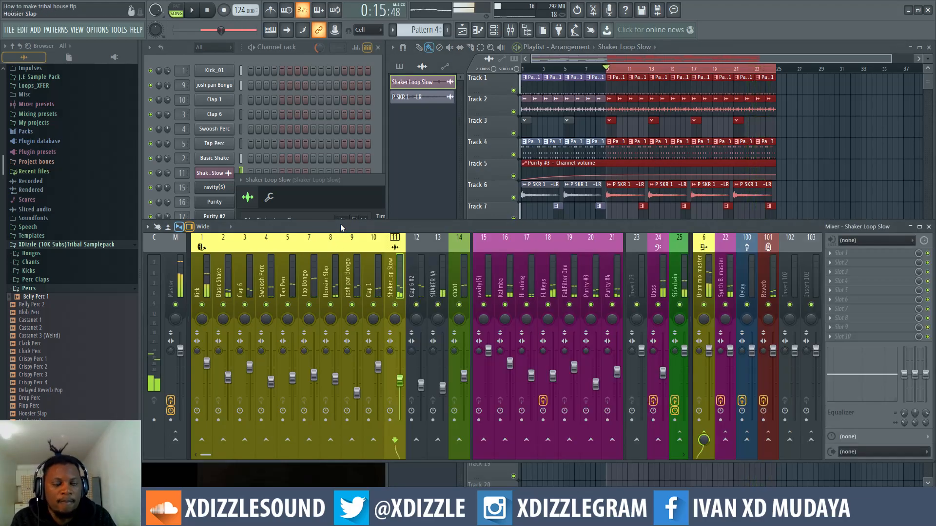